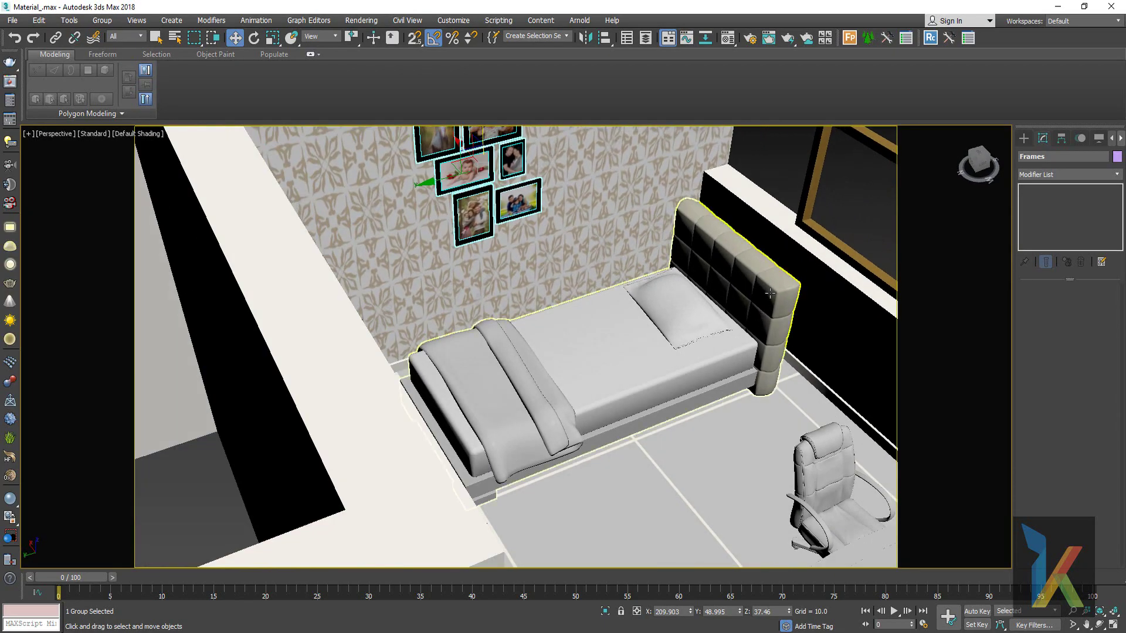
- Select the Study Room Bed in the camera view and nudge it slightly
left_click(769, 293)
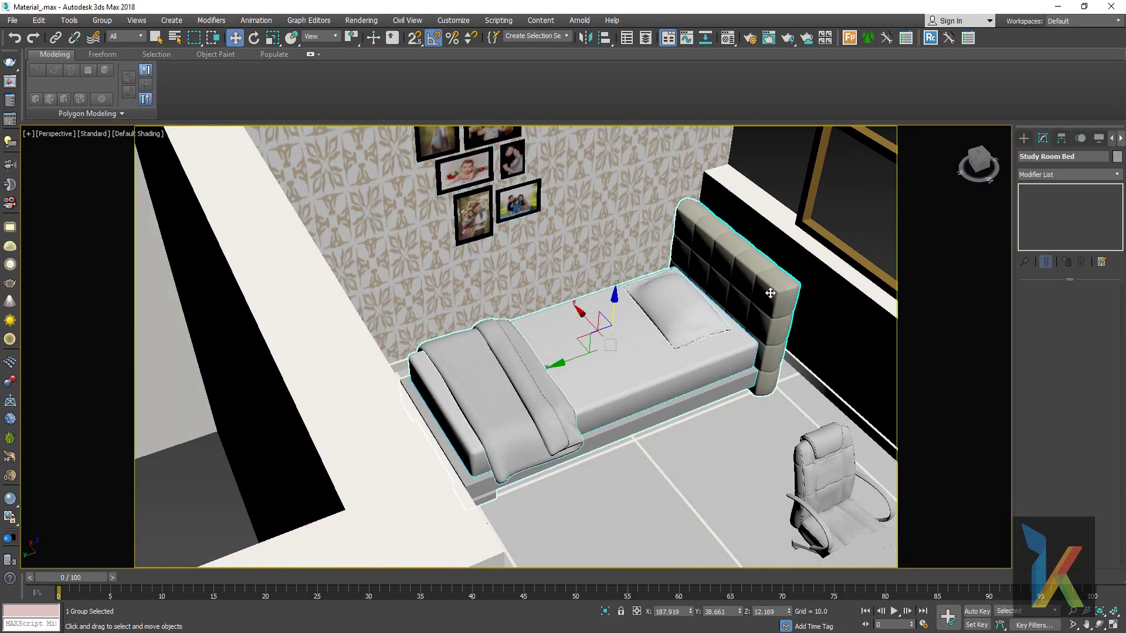
key("c")
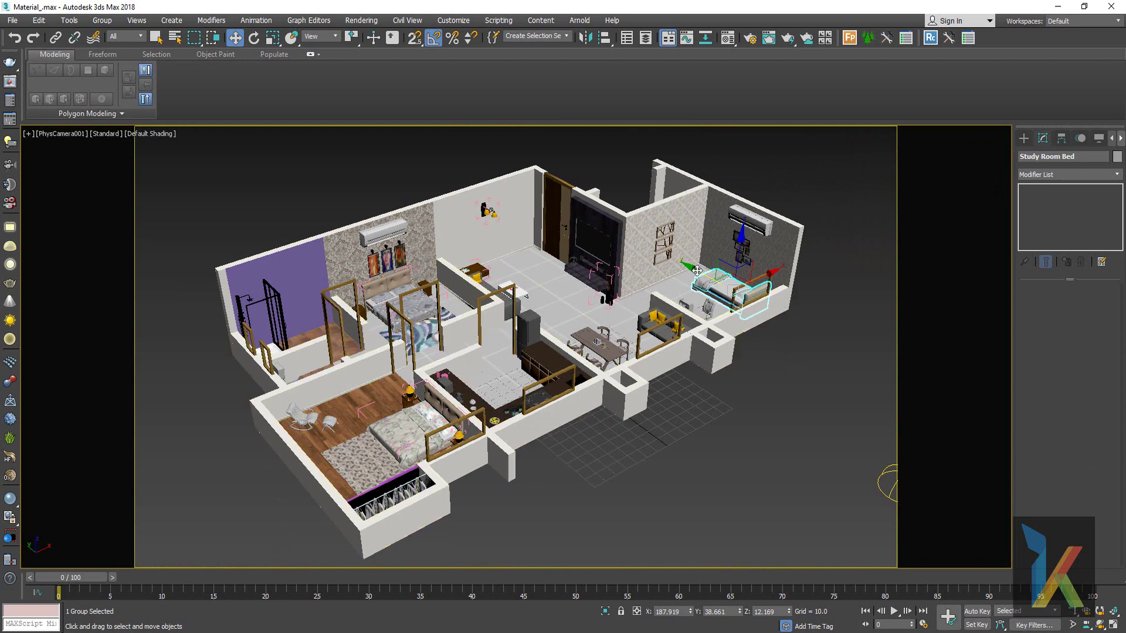
left_click_drag(698, 270, 699, 272)
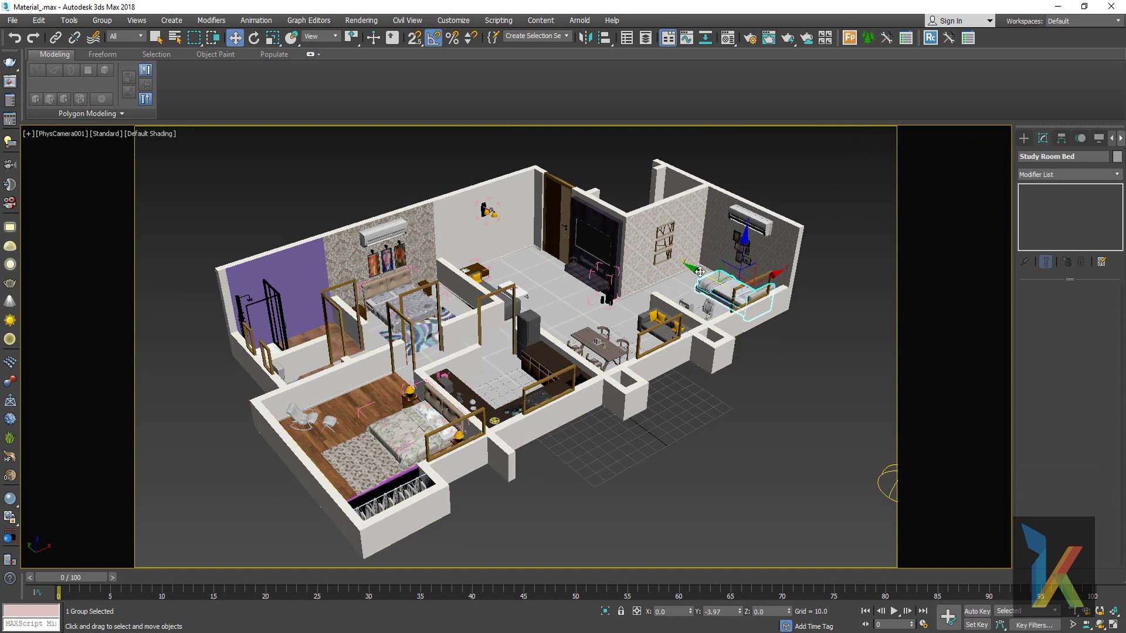
- Switch to Top view and pan across the apartment floor plan
key("t")
scroll(666, 322, "down", 3)
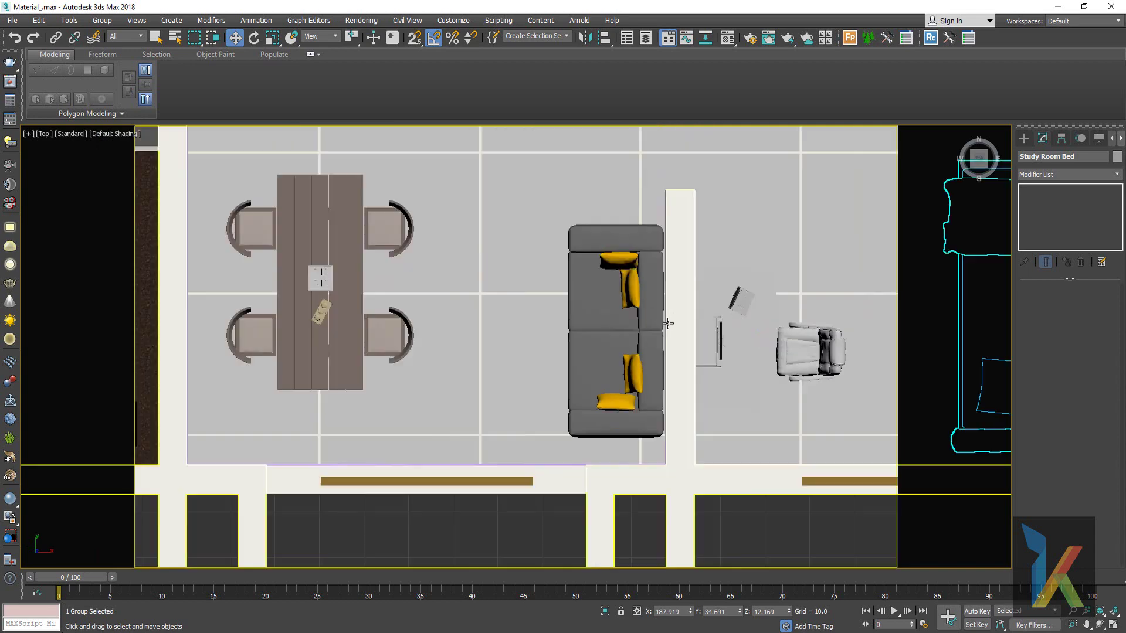
middle_click_drag(666, 322, 610, 466)
scroll(610, 465, "up", 2)
middle_click_drag(646, 403, 660, 478)
scroll(586, 397, "down", 2)
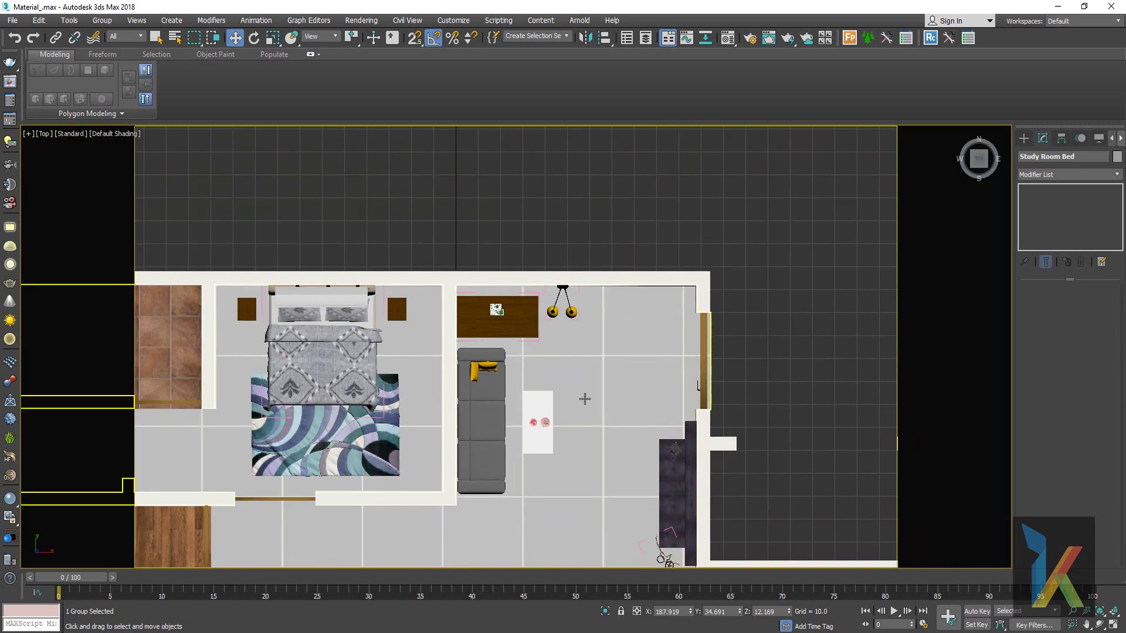
middle_click_drag(586, 397, 867, 334)
scroll(704, 404, "down", 2)
- Frame the bed with Z and move it slightly down along Y and left along X
key("z")
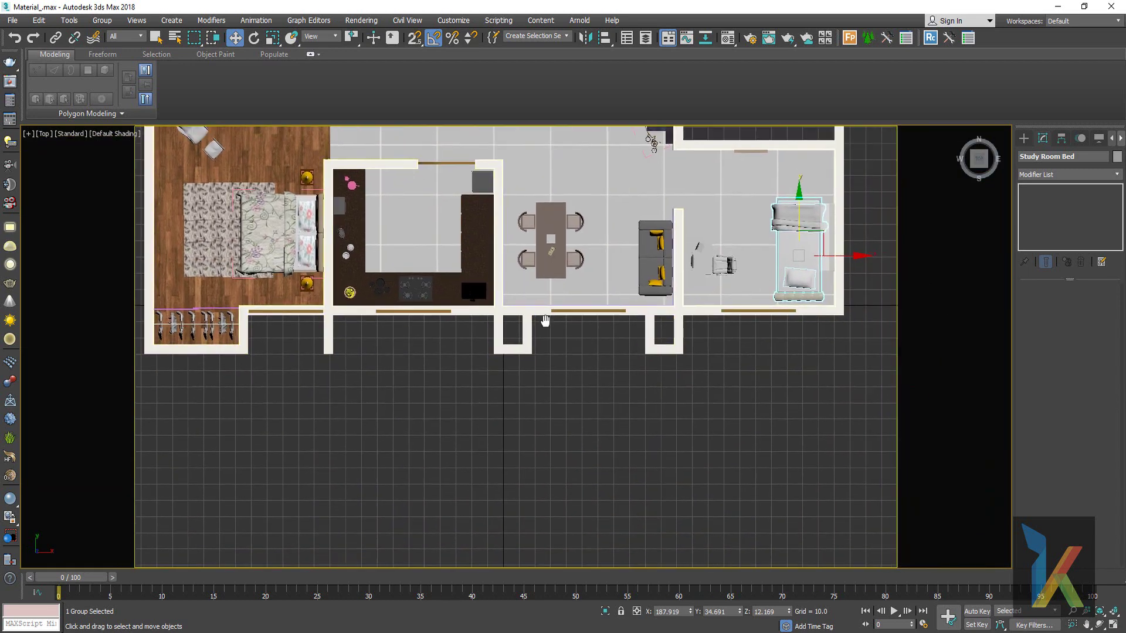
scroll(630, 266, "up", 2)
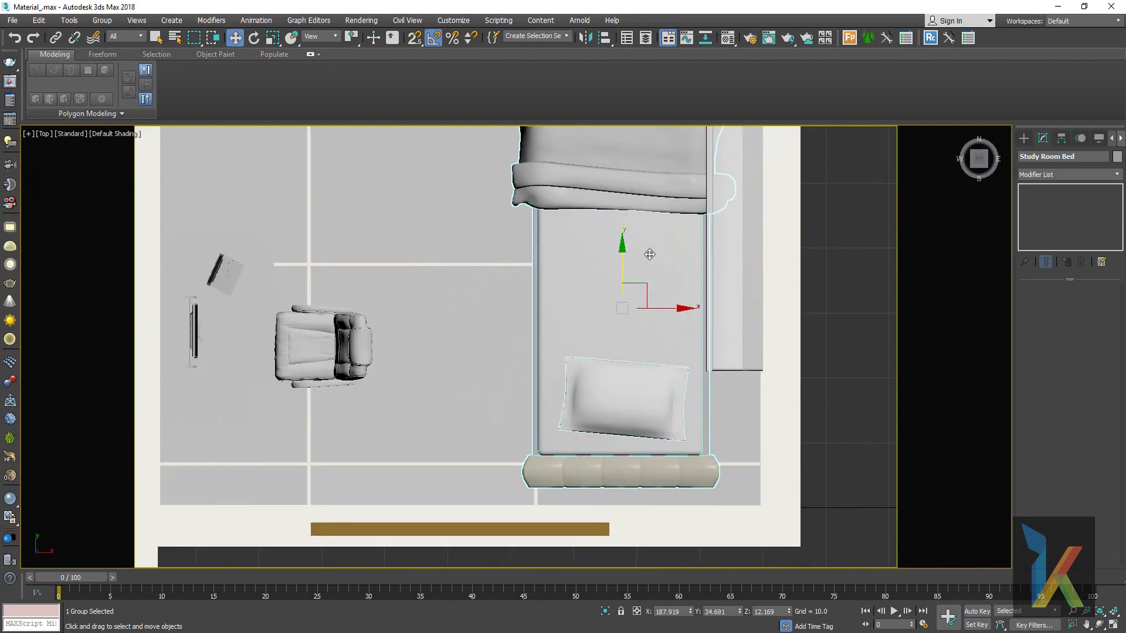
middle_click_drag(649, 254, 640, 256)
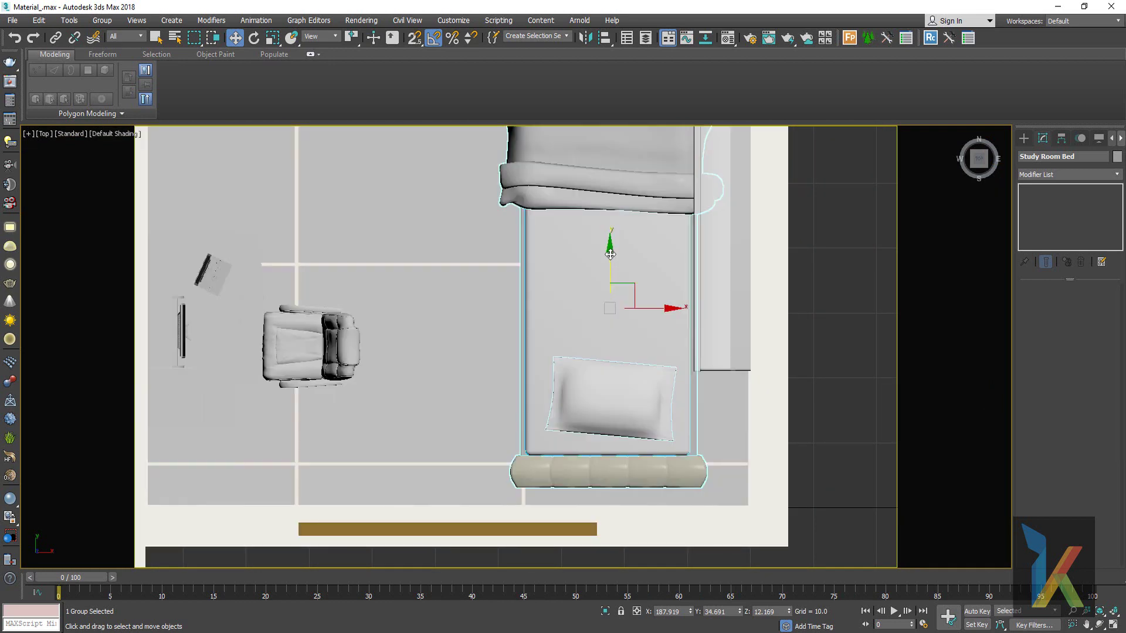
left_click_drag(610, 253, 610, 266)
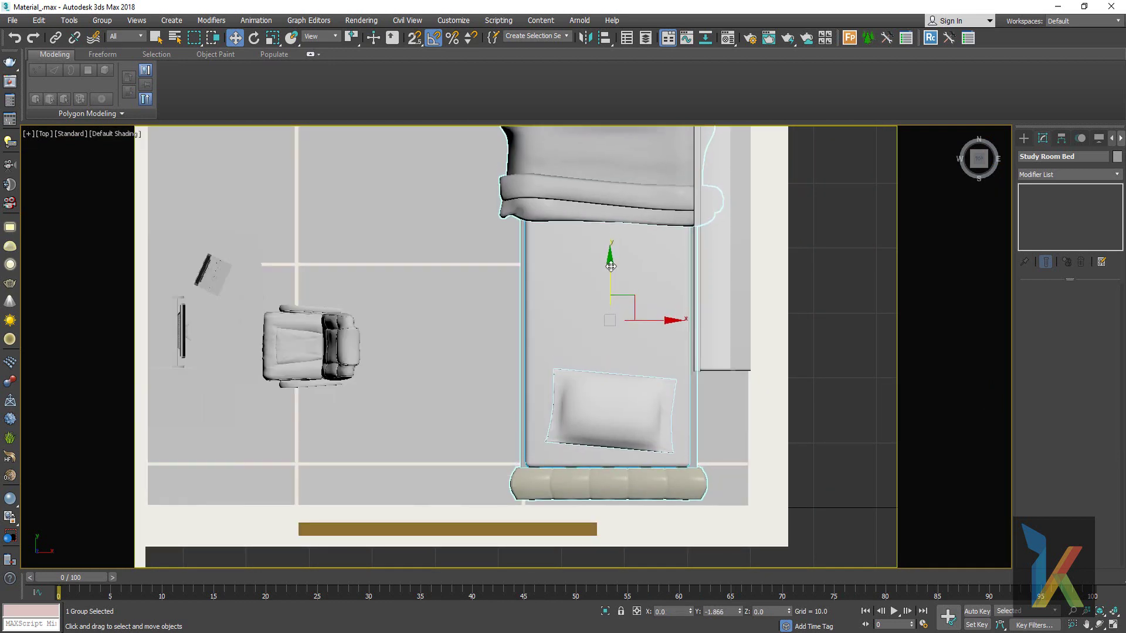
left_click_drag(672, 322, 652, 322)
- Inspect the repositioned bed in wireframe and perspective, then return to shaded display
key("F3")
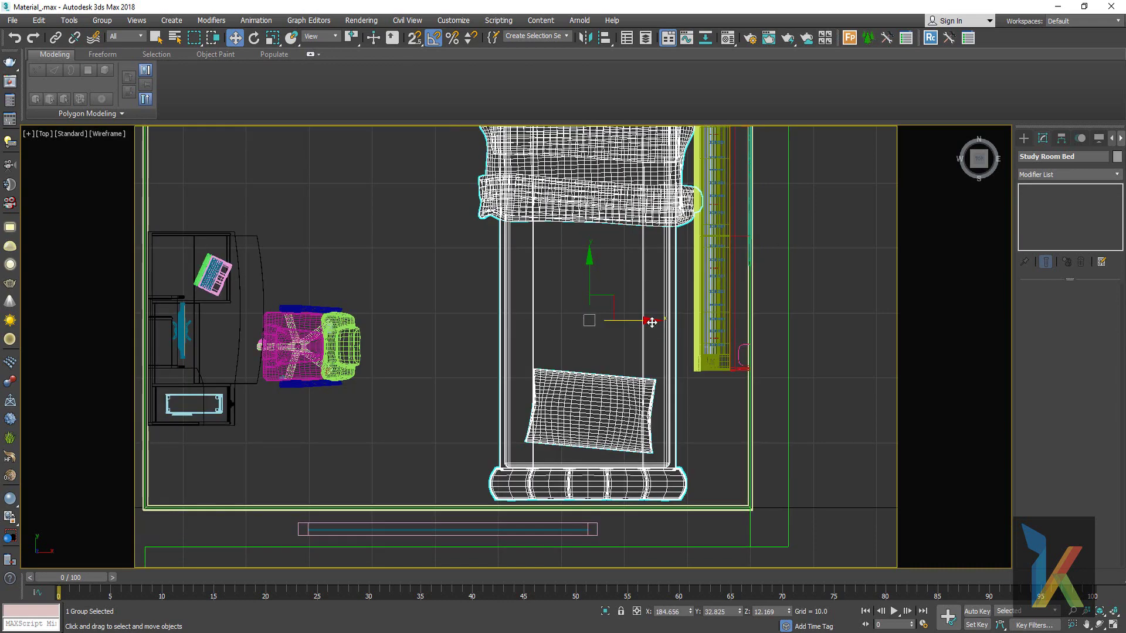
scroll(652, 322, "up", 3)
scroll(624, 352, "down", 3)
key("p")
mouse_move(623, 352)
middle_mouse_down("alt")
mouse_move(691, 327)
mouse_move(647, 412)
middle_mouse_up("alt")
scroll(680, 299, "up", 3)
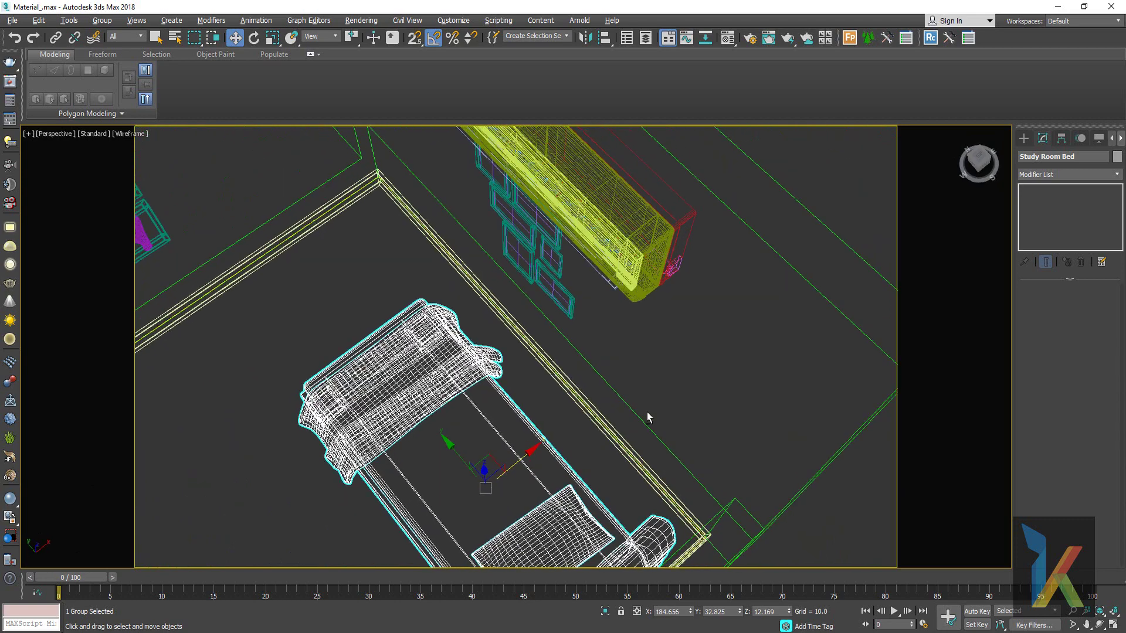
key("F3")
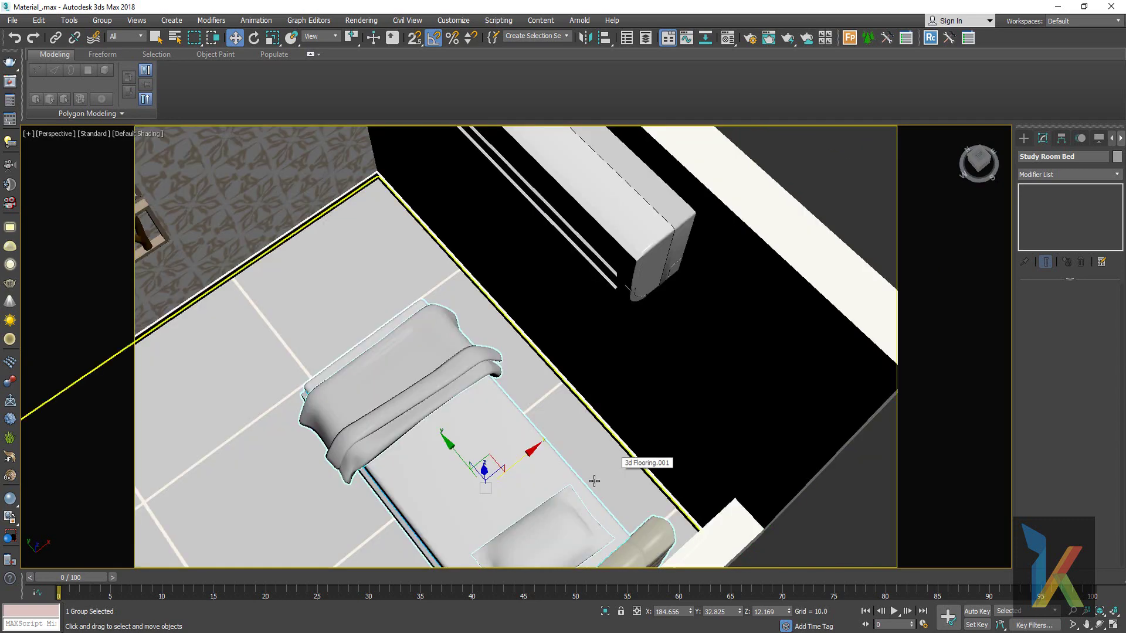
mouse_move(596, 477)
middle_mouse_down("alt")
mouse_move(652, 455)
mouse_move(569, 398)
middle_mouse_up("alt")
scroll(651, 455, "down", 3)
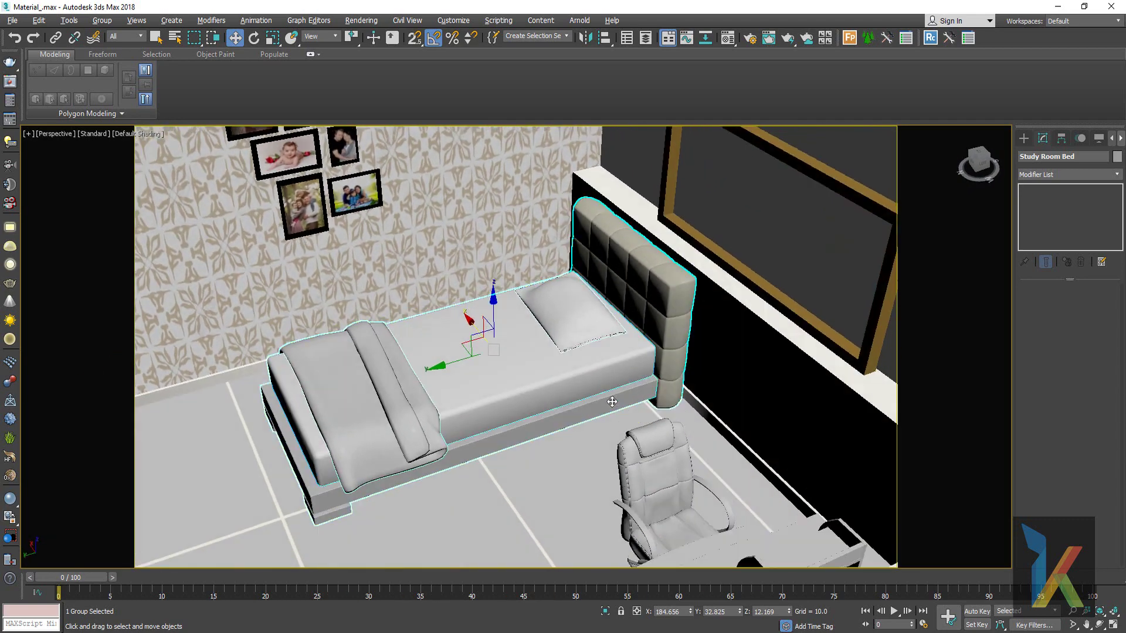
- Open the bed group and select the blanket in the Material Editor
left_click(102, 20)
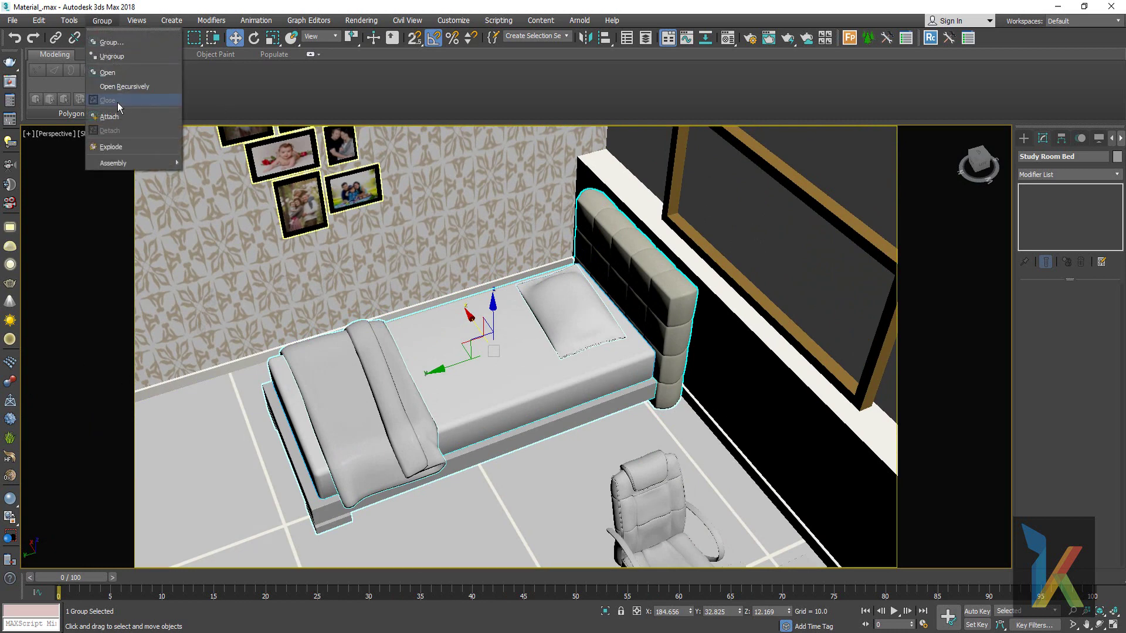
left_click(106, 72)
left_click(387, 376)
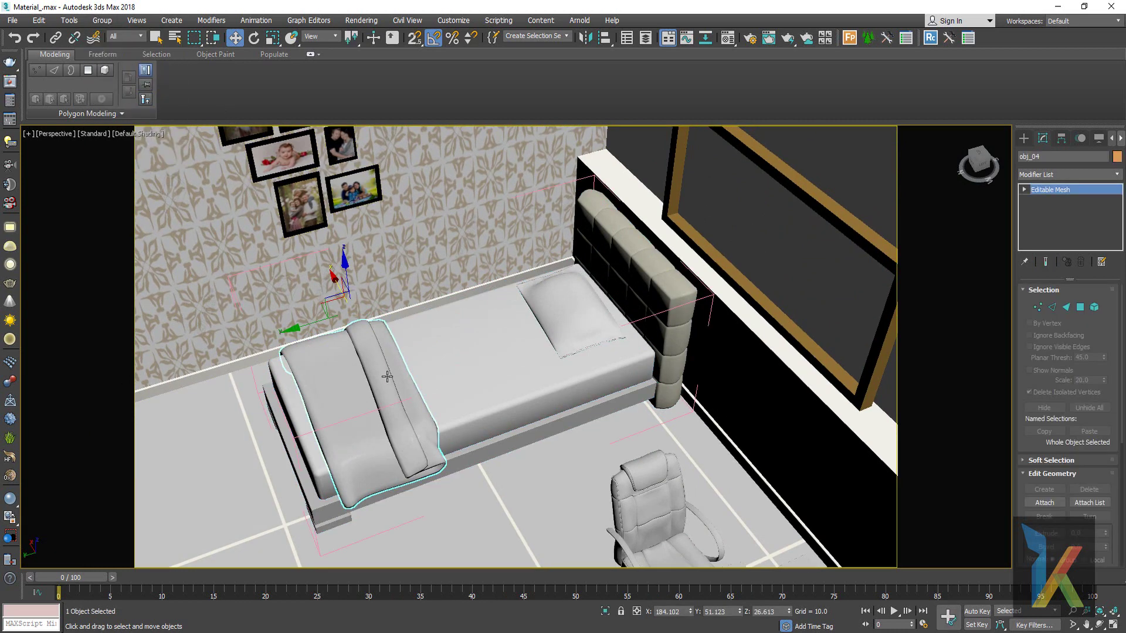
key("m")
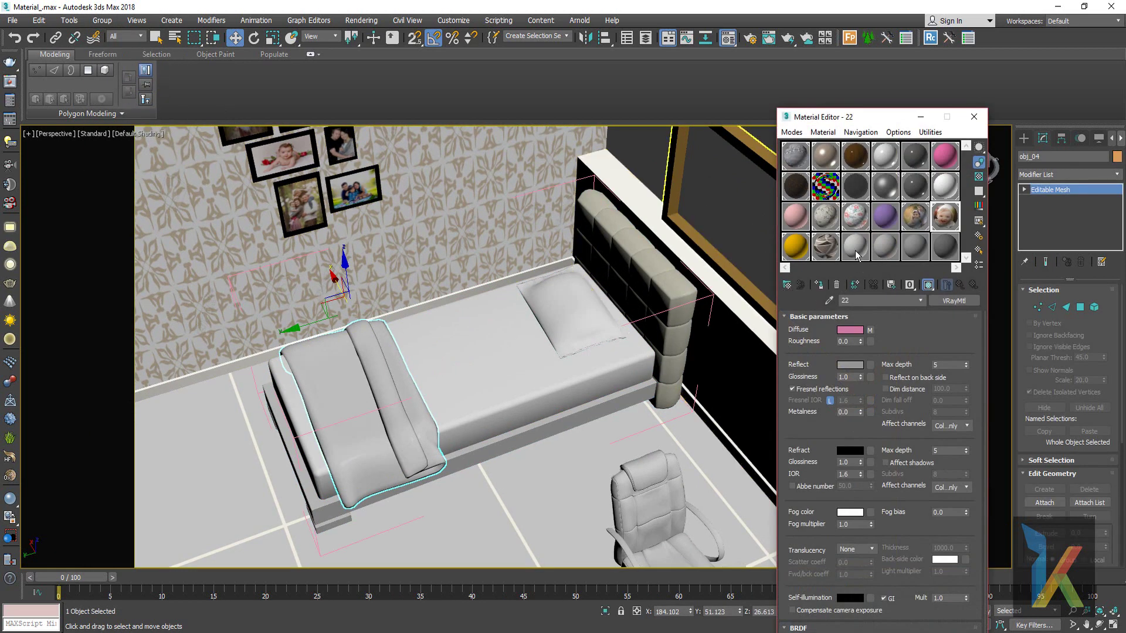
- Assign the dotted Bedsheet material to the blanket with texture tiling 2.0
left_click(824, 218)
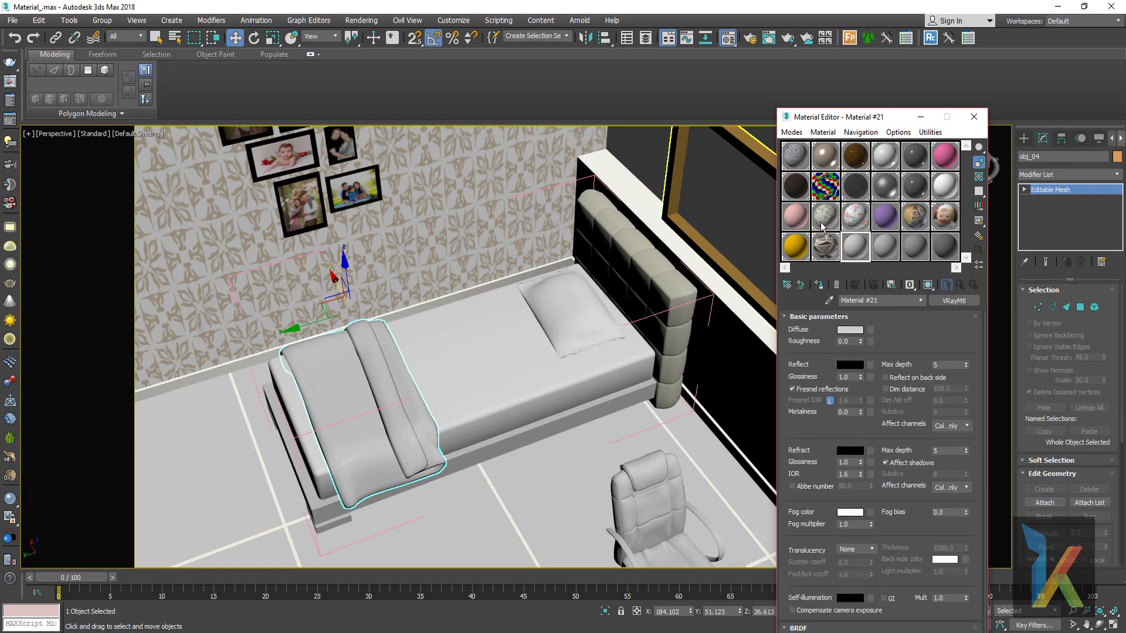
left_click(820, 286)
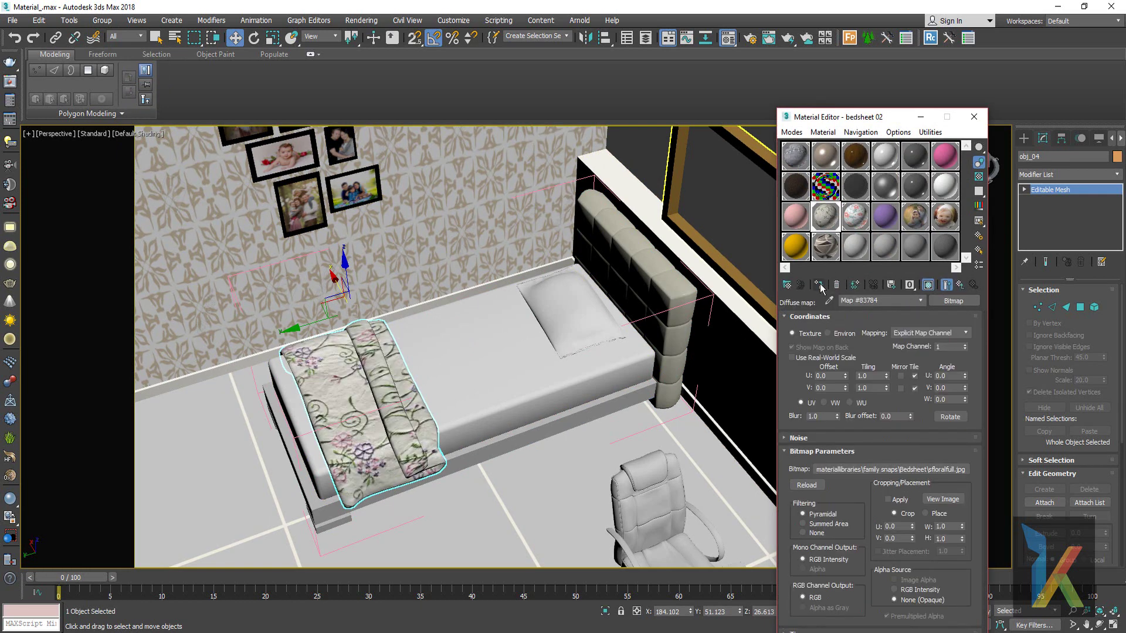
left_click(857, 244)
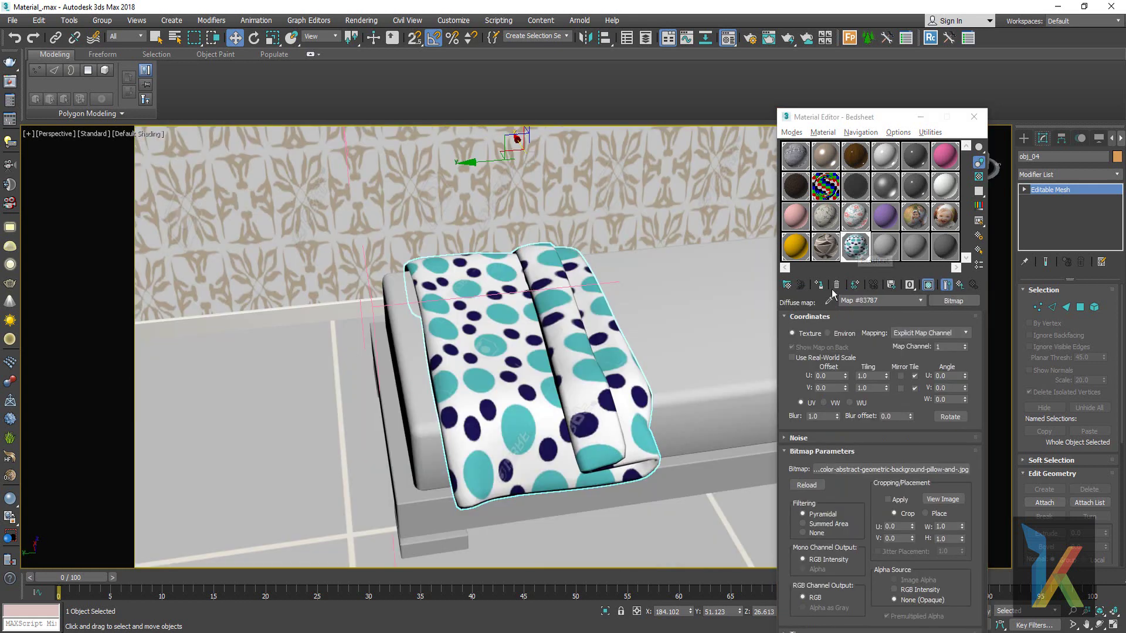
left_click(802, 374)
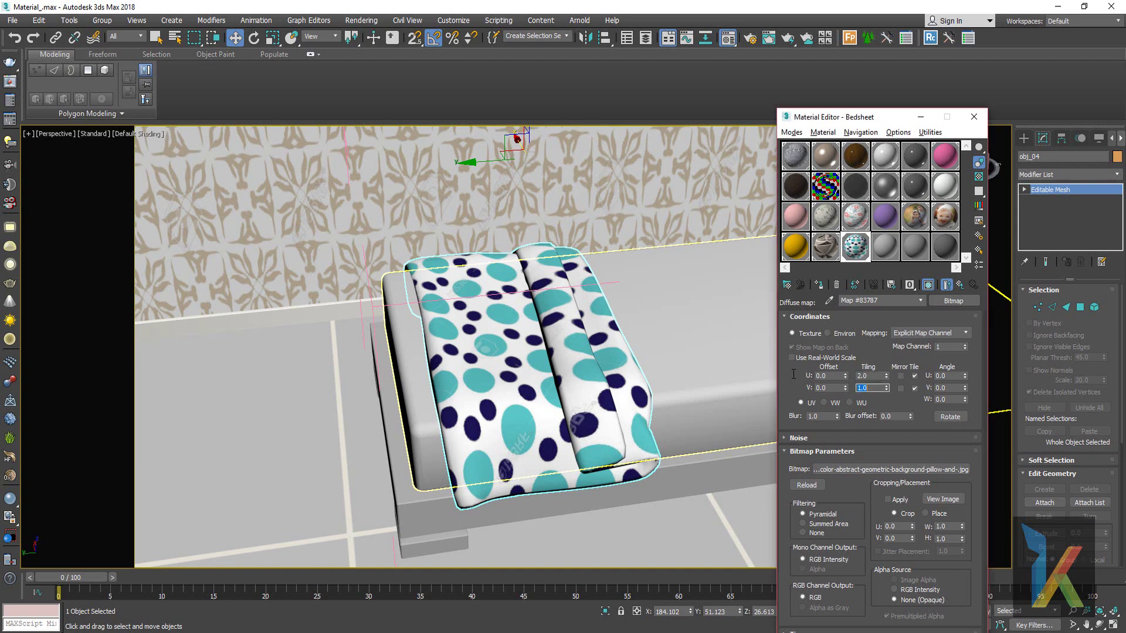
type("2")
key("Return")
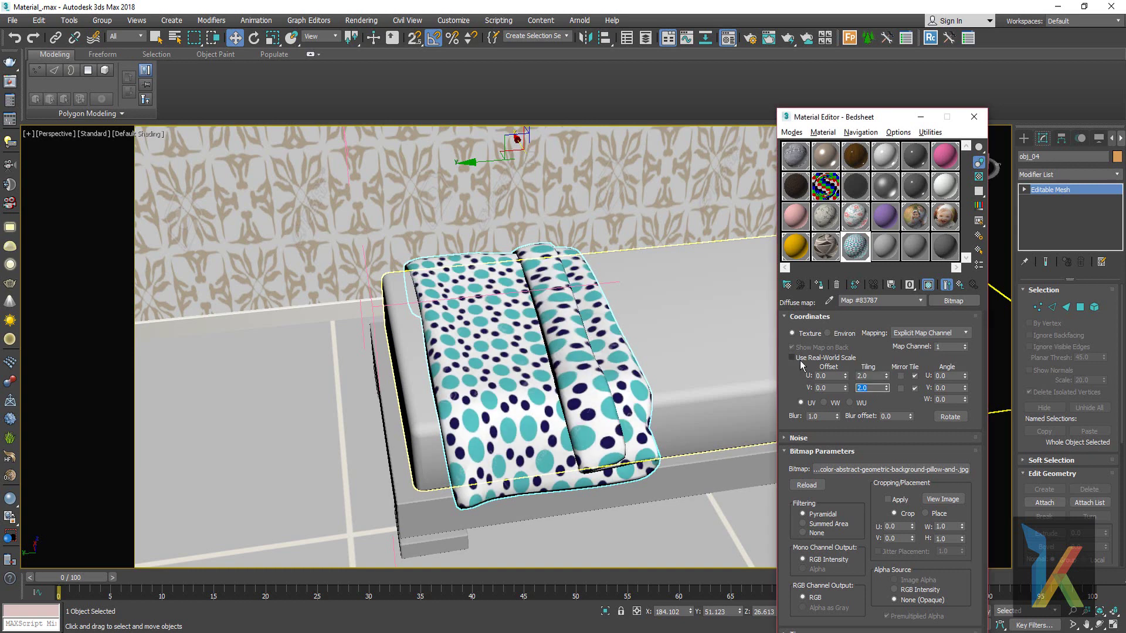
- Apply the same dotted Bedsheet material to the pillow
middle_click_drag(528, 328, 622, 293, "alt")
left_click(627, 281)
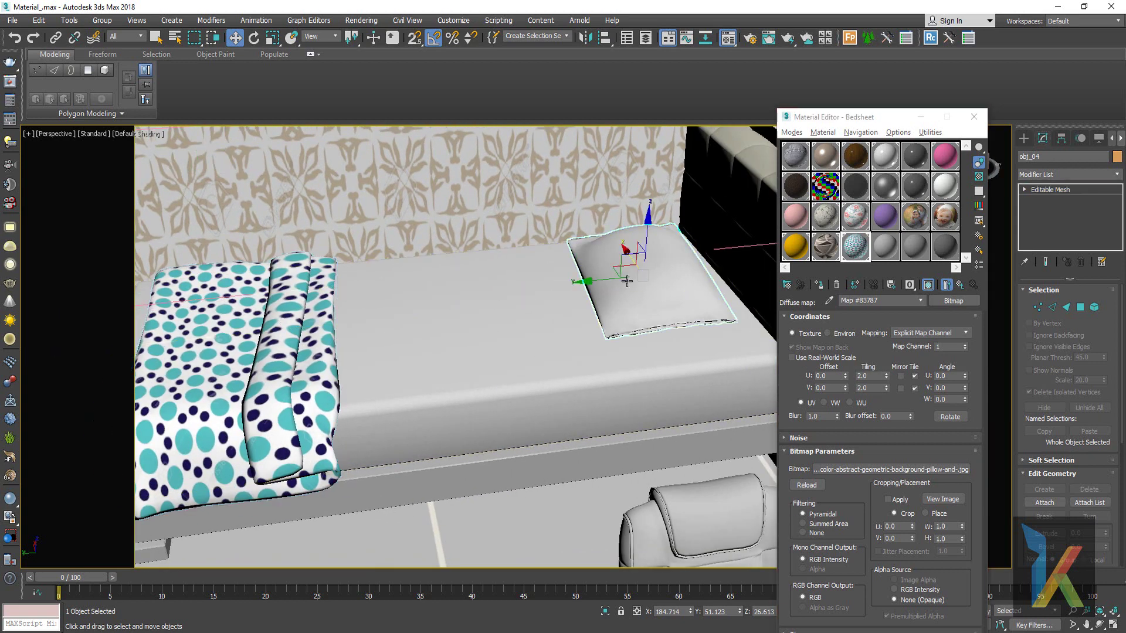
left_click(821, 285)
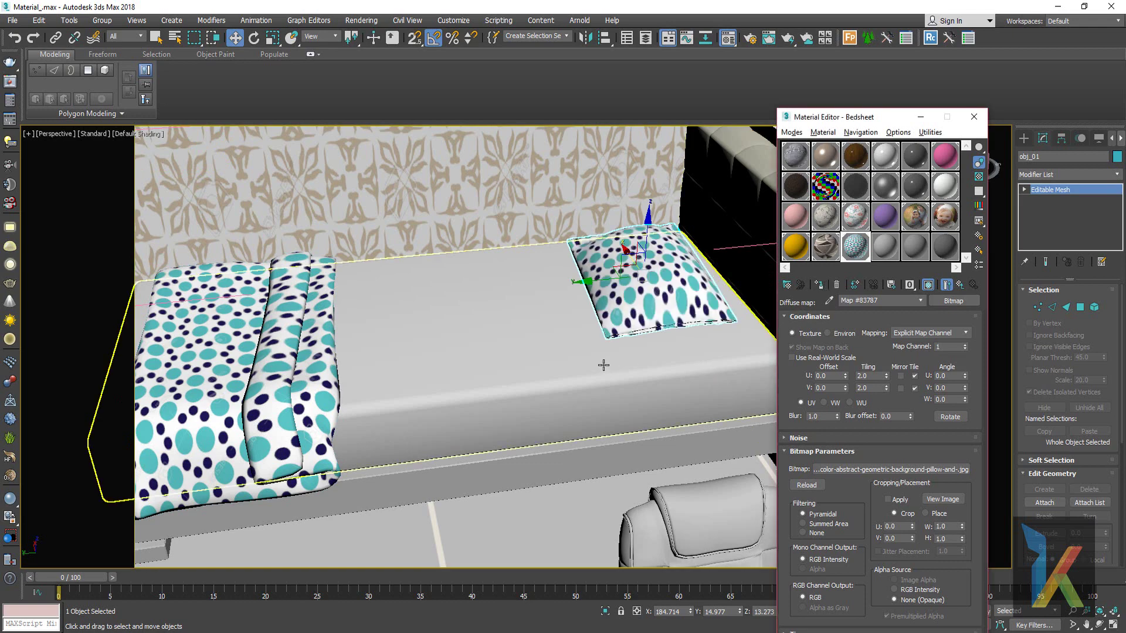
middle_click_drag(603, 365, 689, 365, "alt")
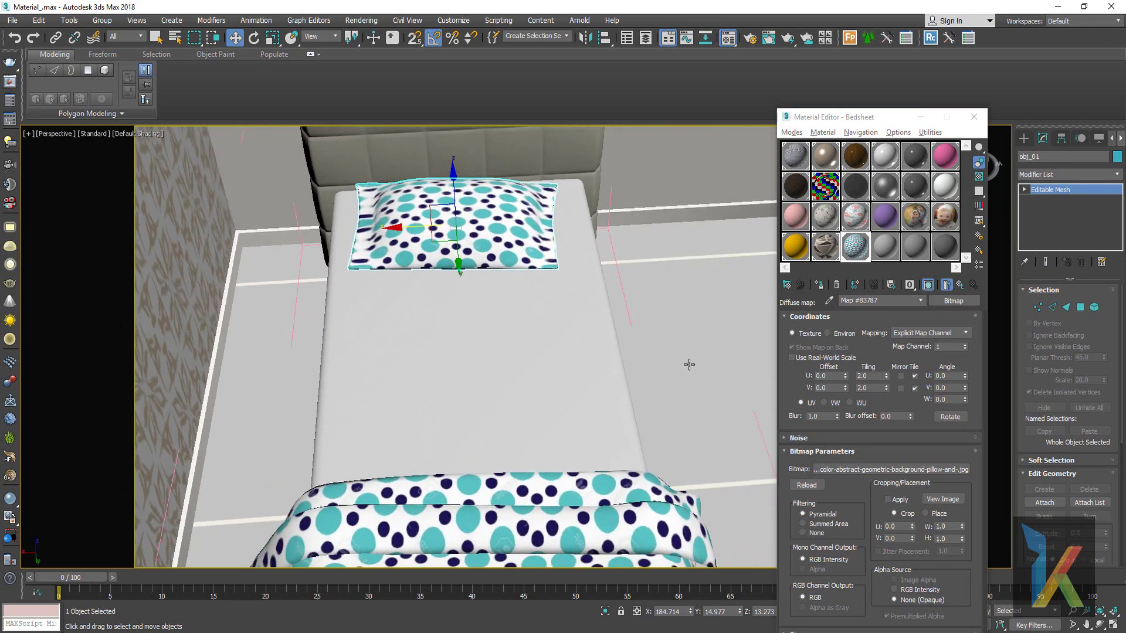
- Add a UVW Map modifier with Box projection to the pillow
left_click(1086, 174)
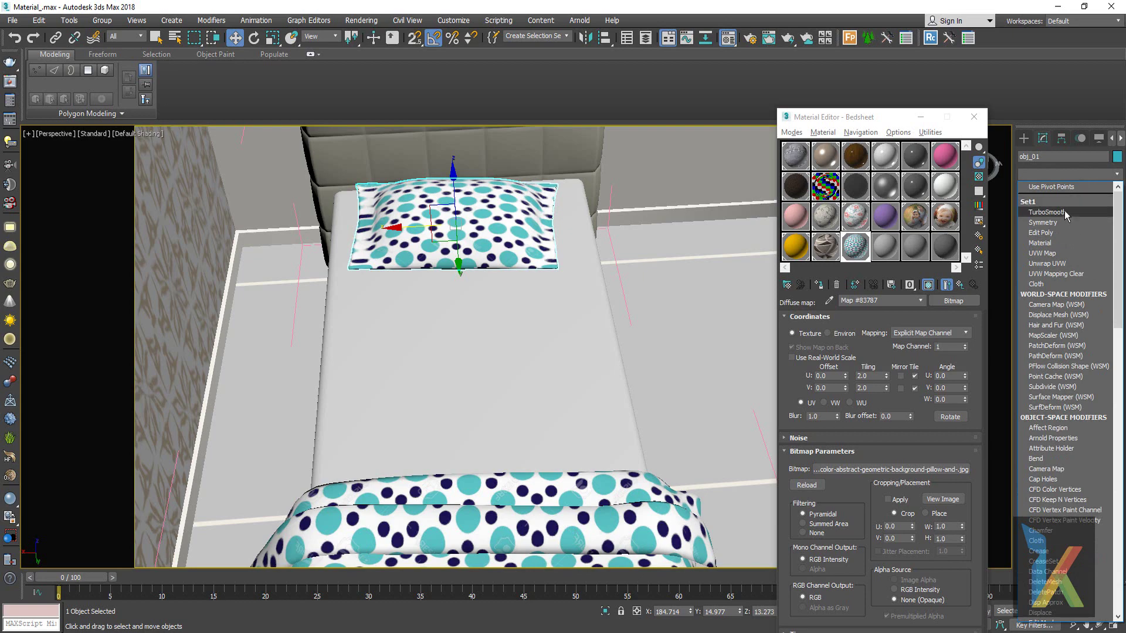
left_click(1054, 253)
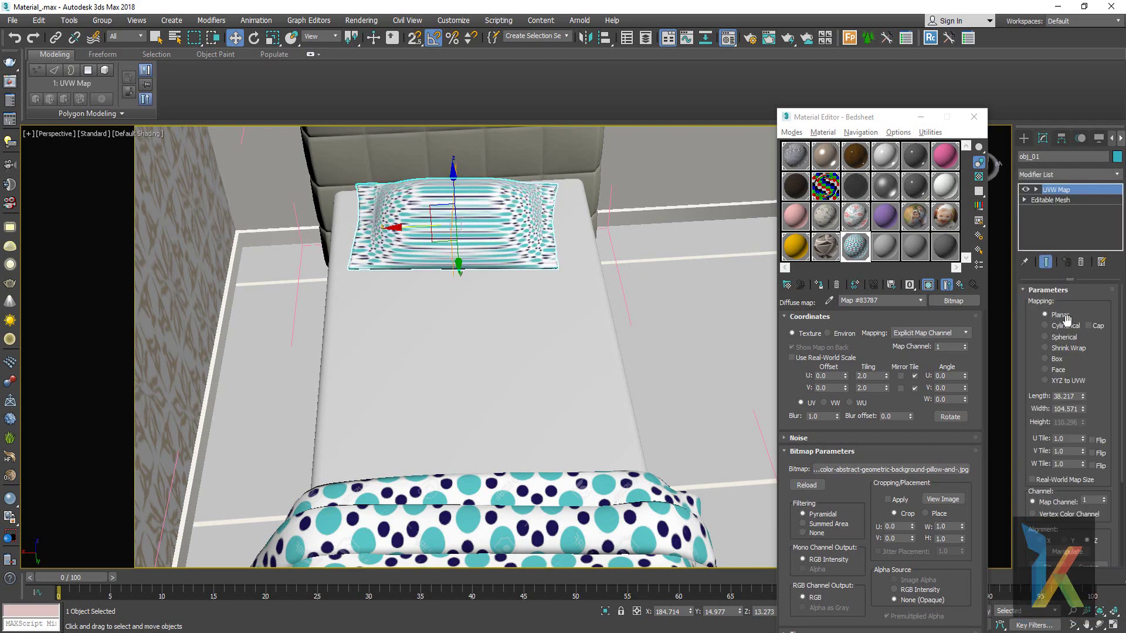
left_click(1045, 359)
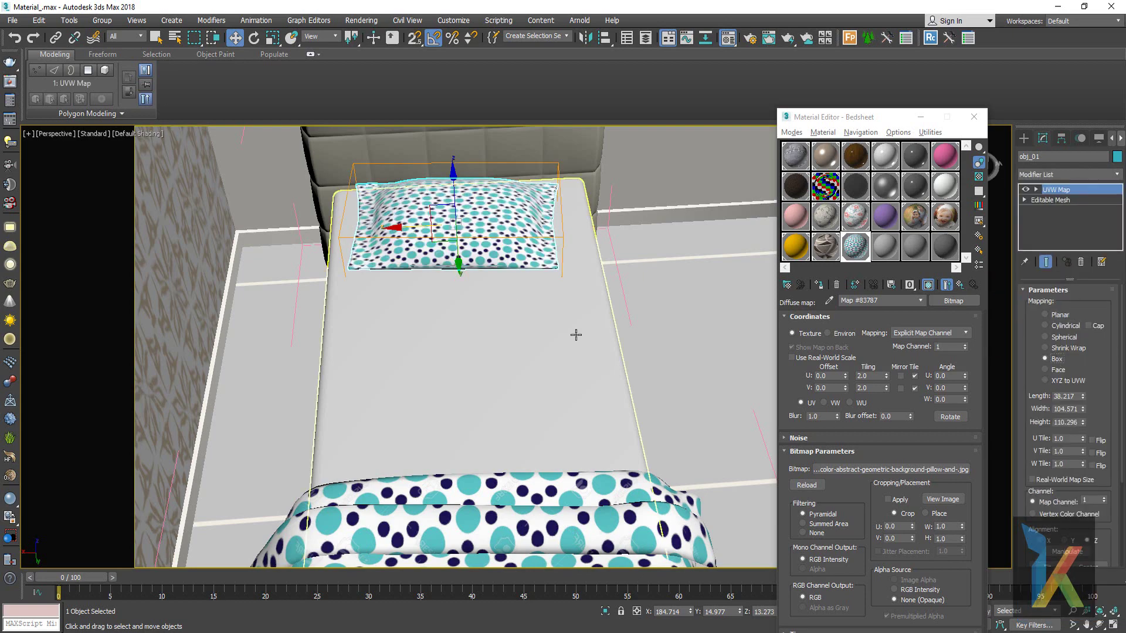
mouse_move(575, 334)
middle_mouse_down("alt")
mouse_move(495, 332)
mouse_move(449, 299)
mouse_move(603, 311)
mouse_move(558, 460)
middle_mouse_up("alt")
- Give the bed frame the wooden Material #7
left_click(550, 431)
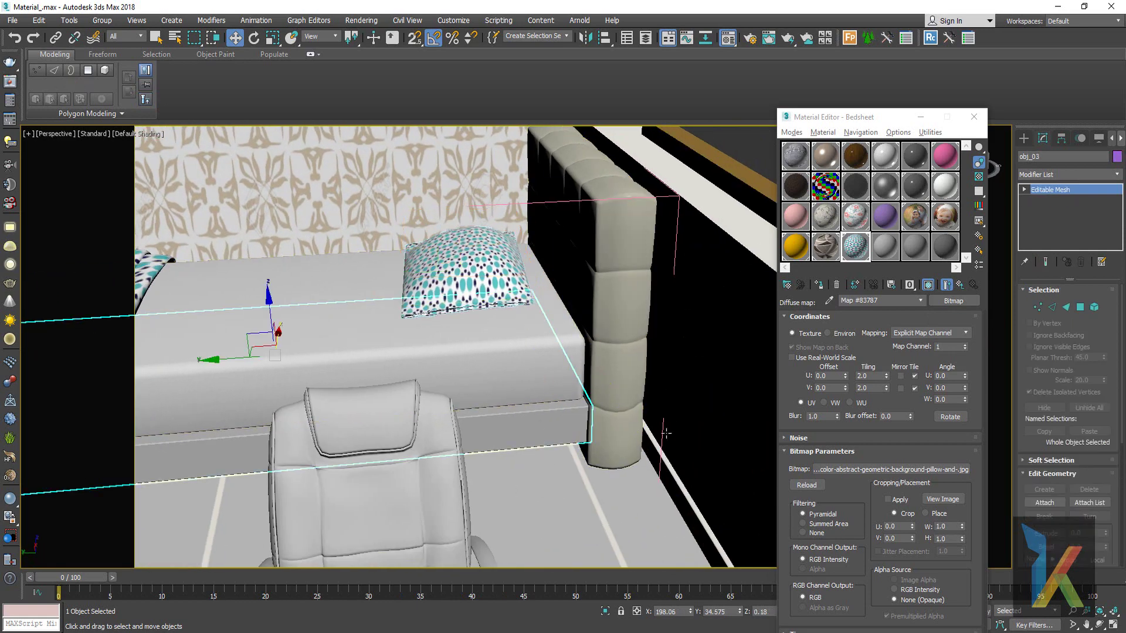
left_click(877, 163)
left_click(819, 285)
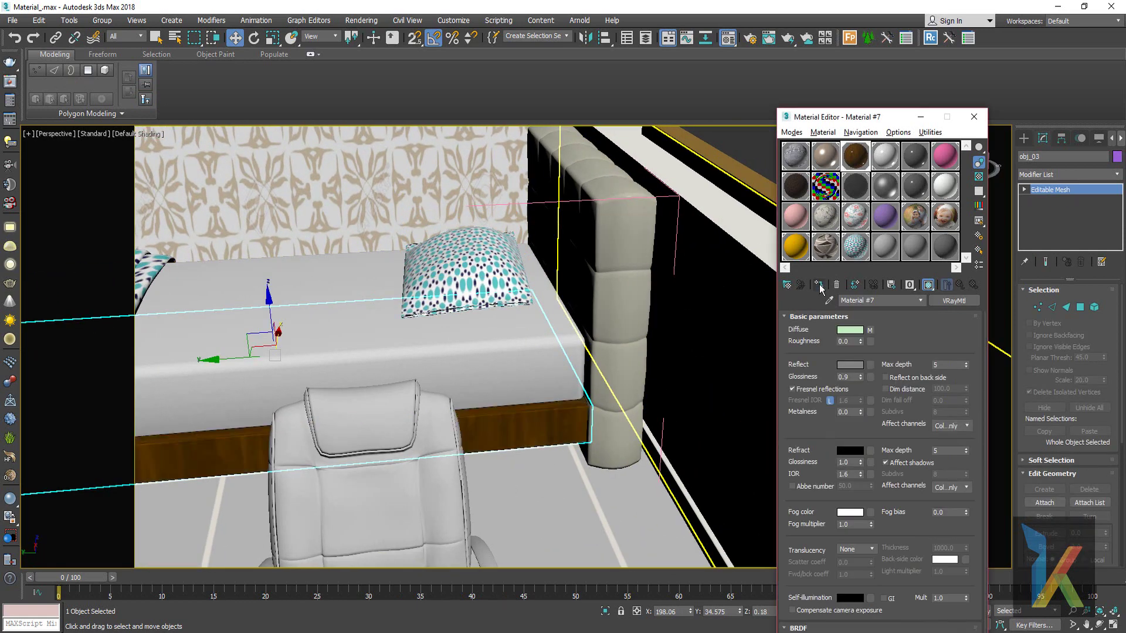
- Assign the white Kitchen 1 material to the mattress
mouse_move(674, 264)
middle_mouse_down("alt")
mouse_move(656, 247)
mouse_move(752, 228)
mouse_move(559, 303)
middle_mouse_up("alt")
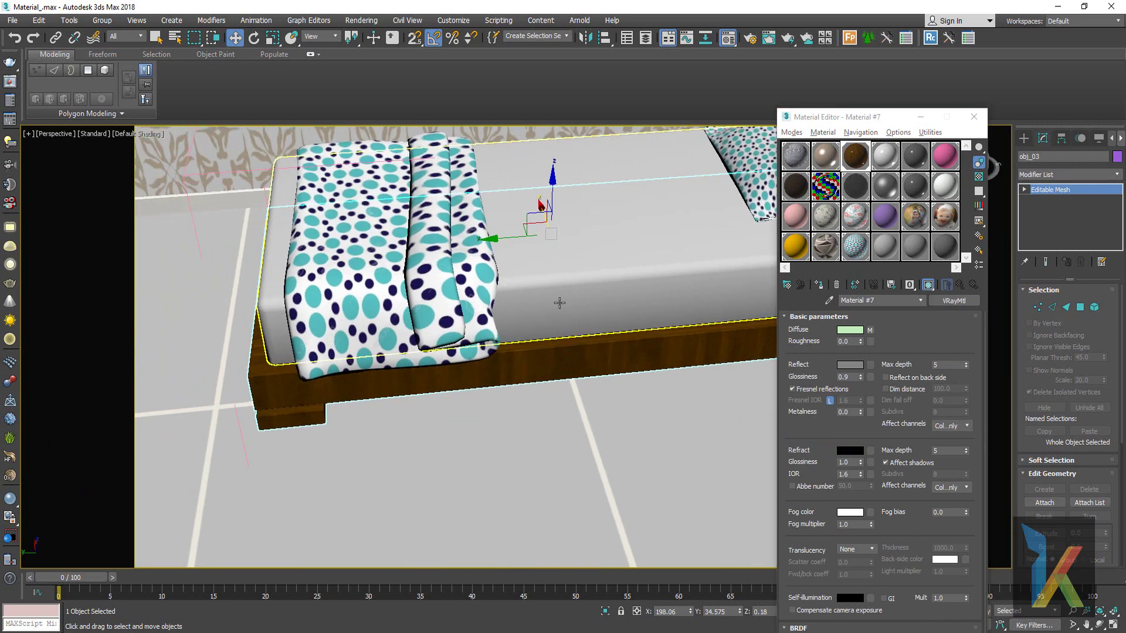
middle_click_drag(604, 360, 588, 392)
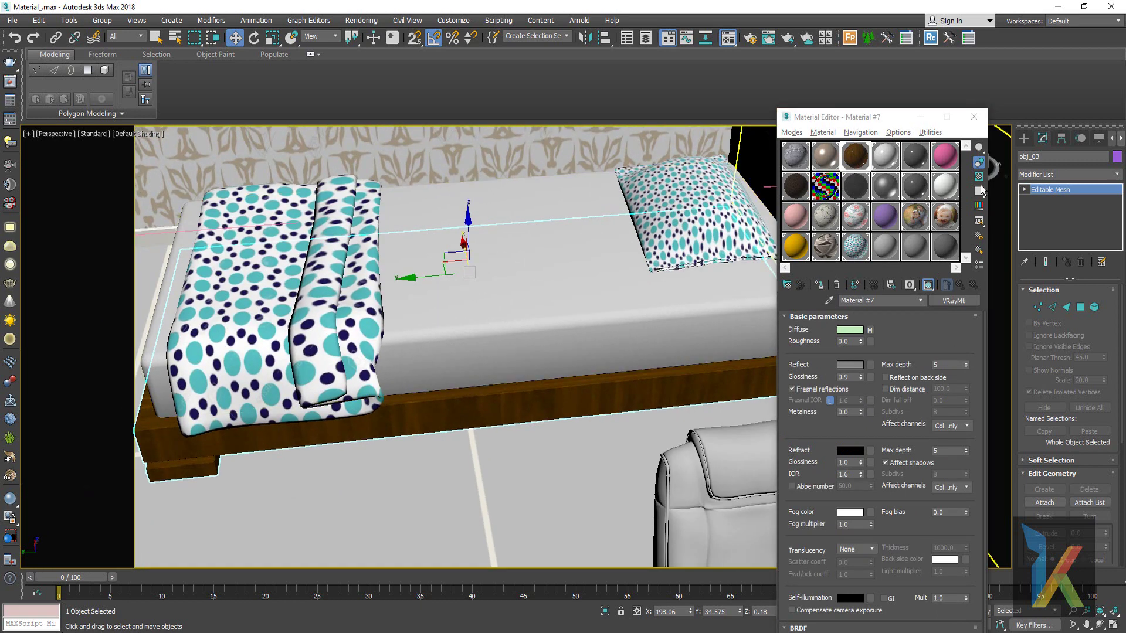
left_click(942, 189)
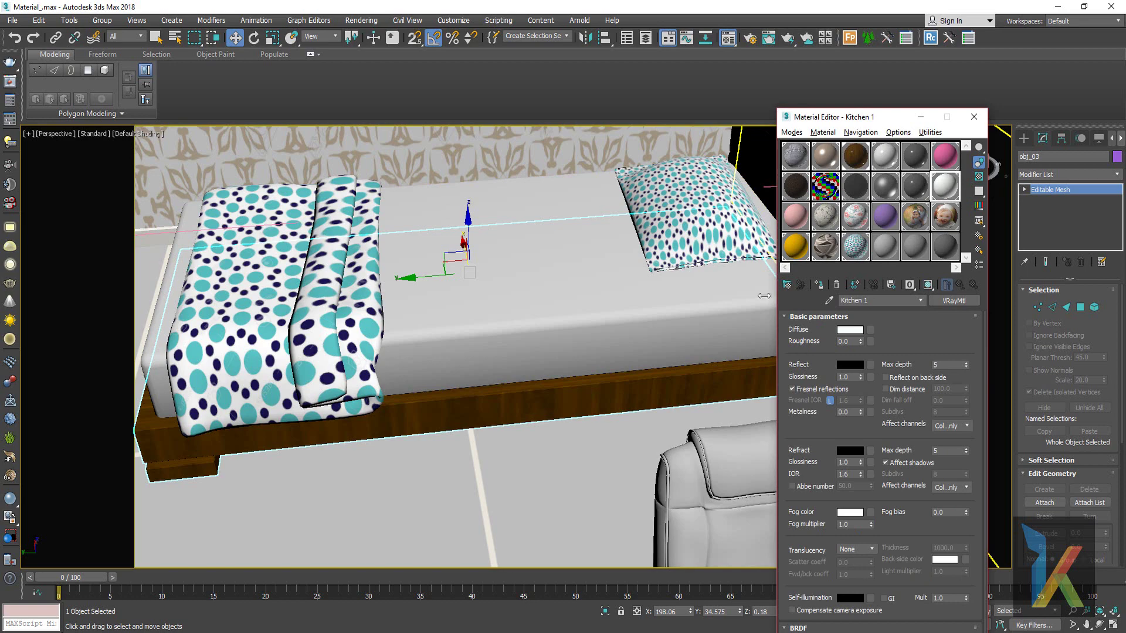
left_click(691, 320)
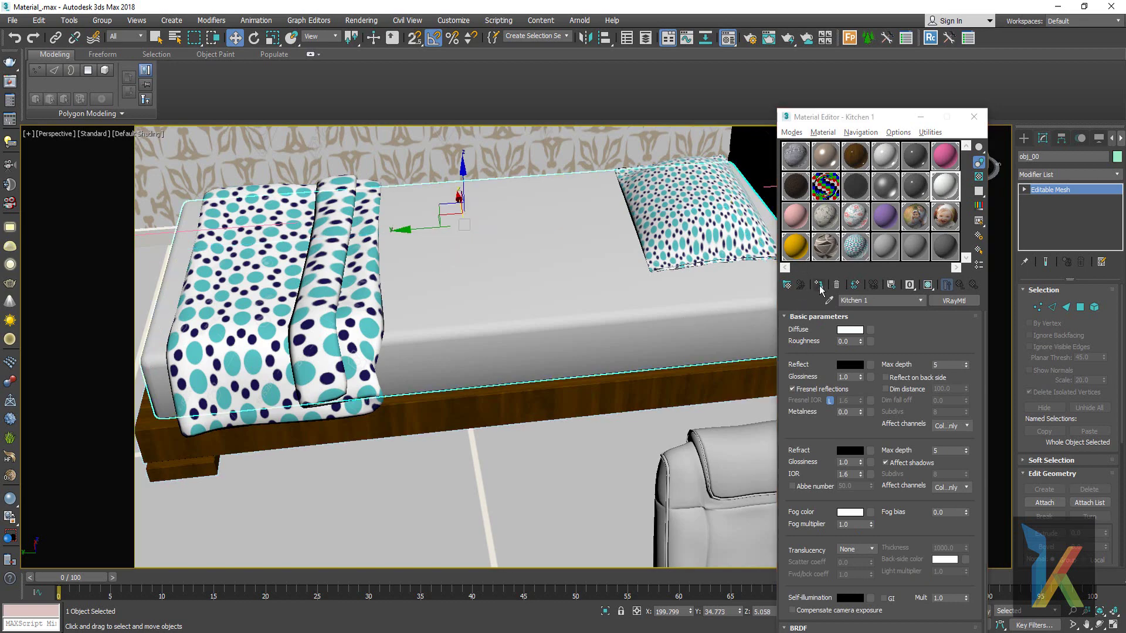
left_click(819, 285)
mouse_move(600, 360)
middle_mouse_down("alt")
mouse_move(621, 359)
mouse_move(360, 334)
mouse_move(456, 369)
mouse_move(491, 324)
mouse_move(581, 346)
middle_mouse_up("alt")
- Select the Study Room Chair group and open it for editing
left_click(521, 372)
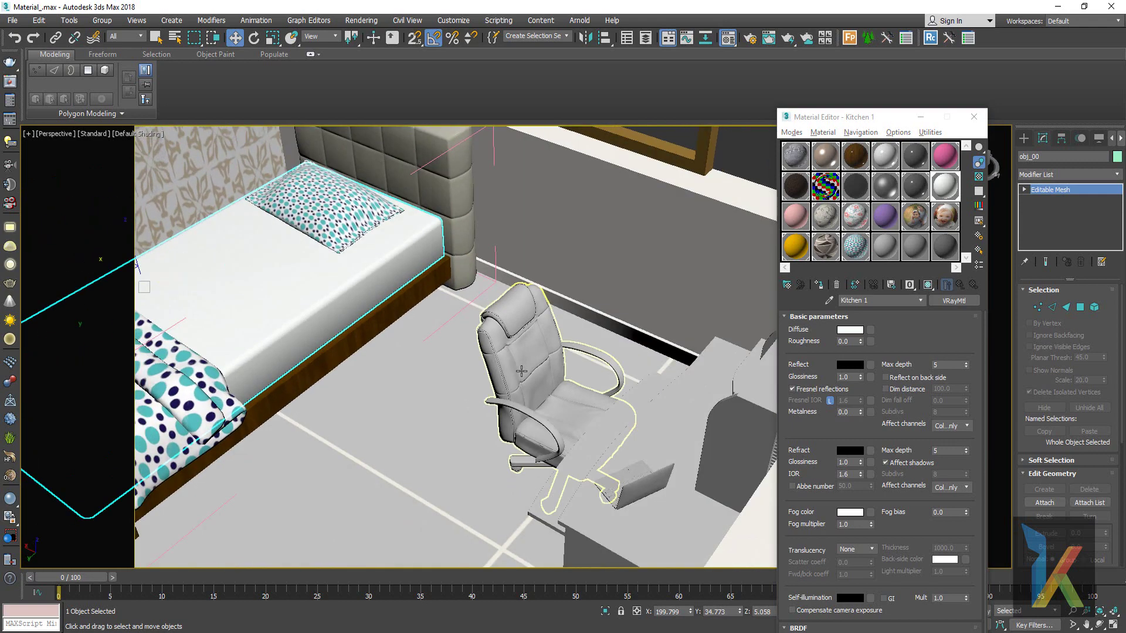
mouse_move(521, 371)
middle_mouse_down("alt")
mouse_move(555, 372)
mouse_move(532, 372)
middle_mouse_up("alt")
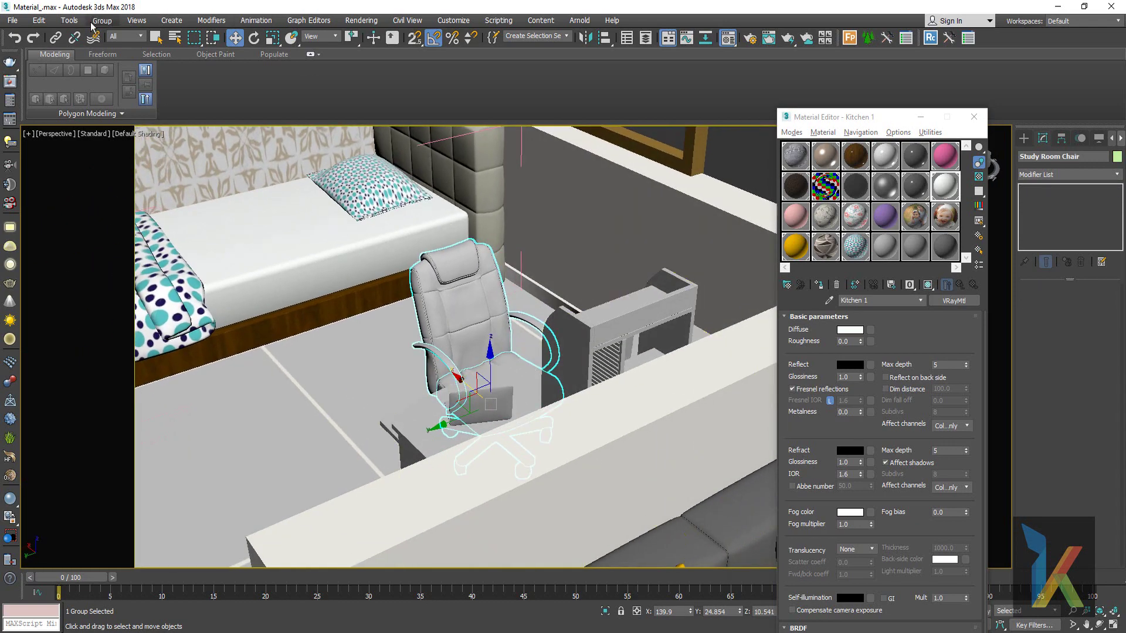
left_click(113, 26)
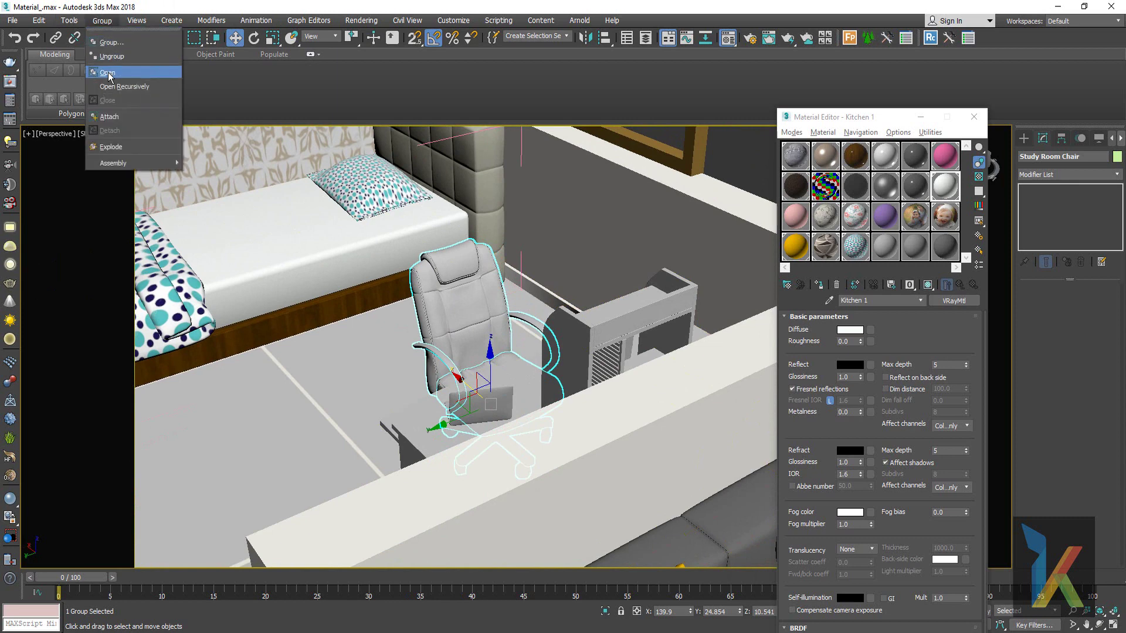
left_click(105, 66)
- Give the chair's armrests the brown Material #7
left_click(439, 356)
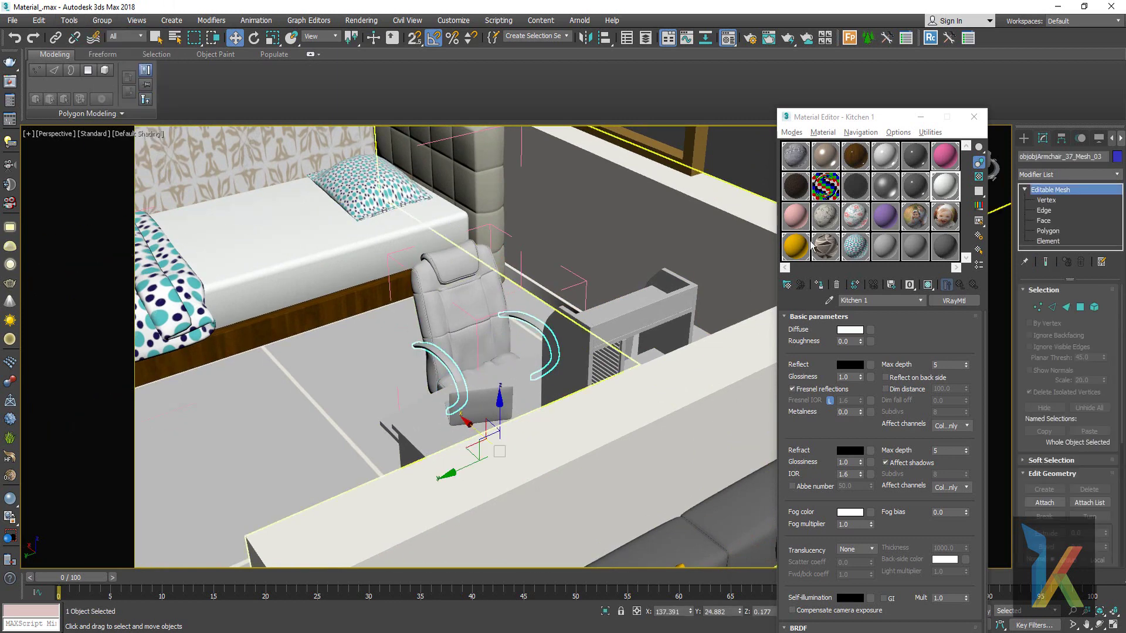
left_click(854, 164)
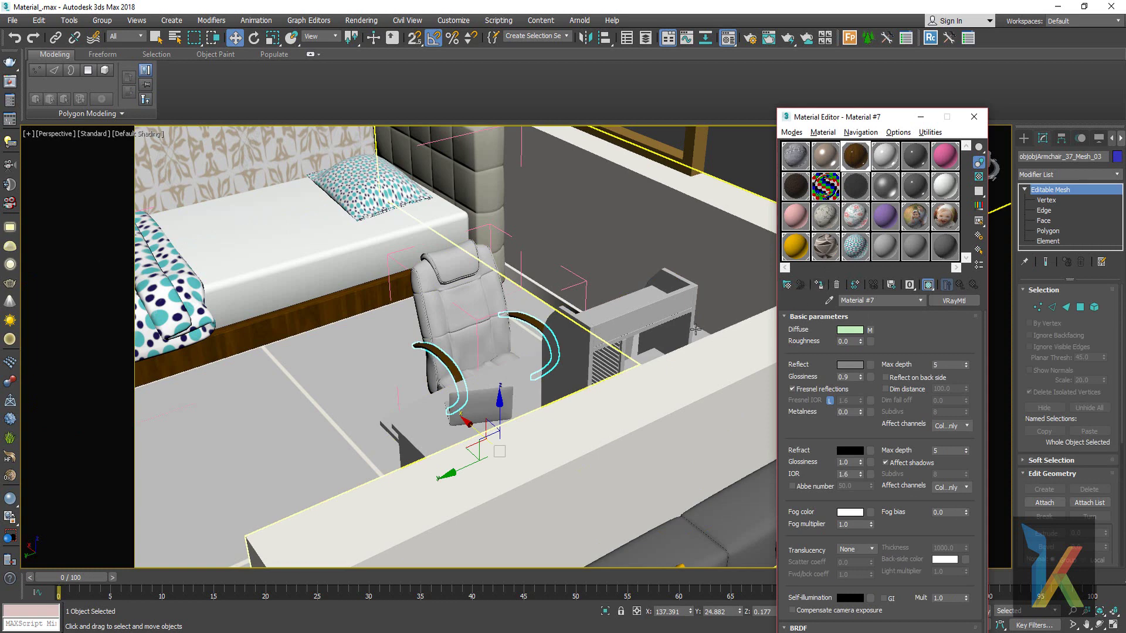
scroll(493, 356, "up", 4)
scroll(493, 356, "up", 4)
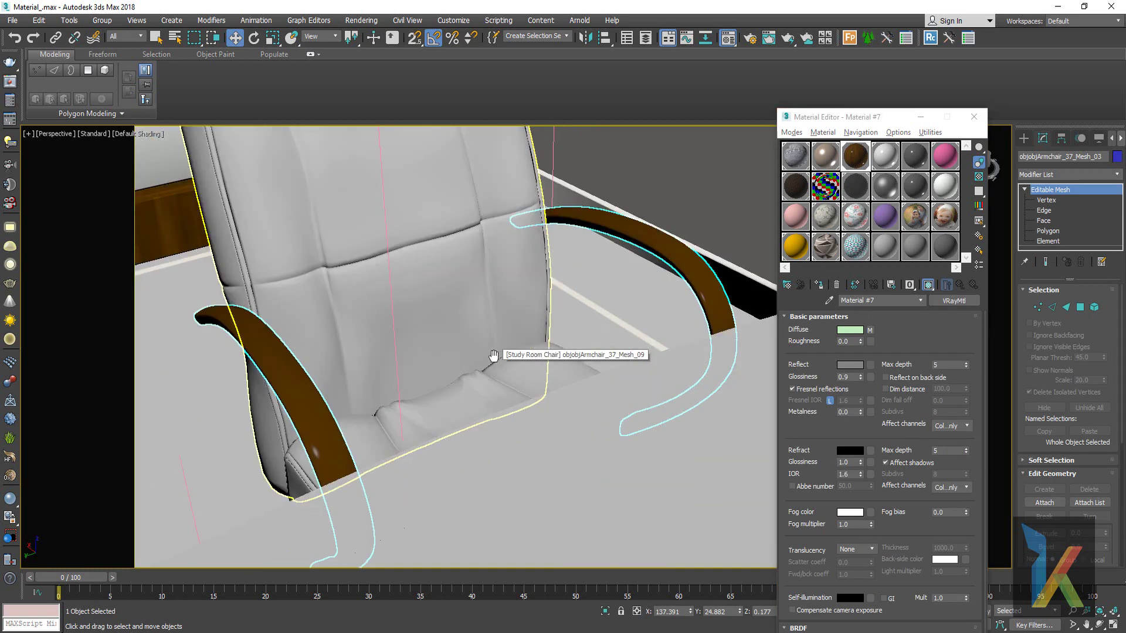
- Add a Box UVW Map modifier to the armrests, then return to the camera view
left_click(1063, 175)
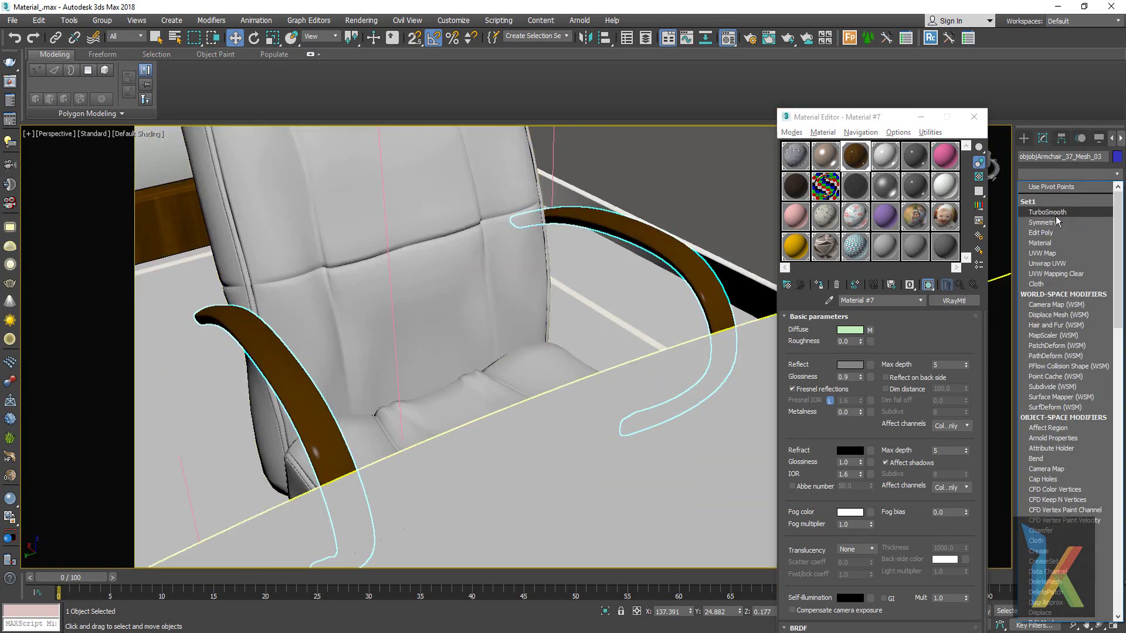
left_click(1058, 255)
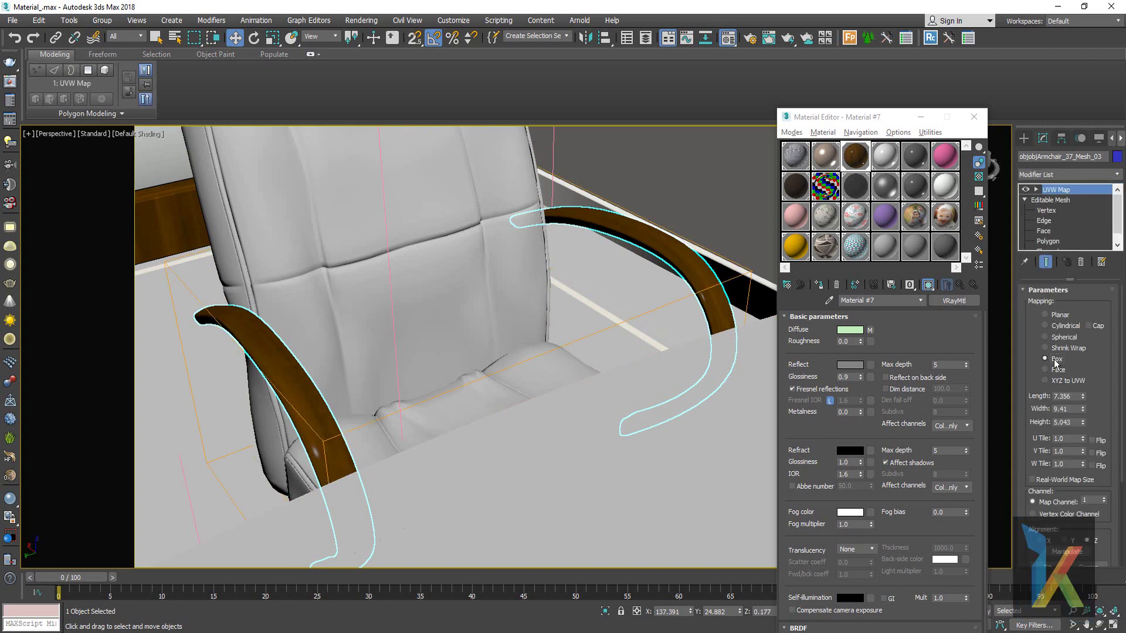
middle_click_drag(573, 352, 352, 334, "alt")
scroll(346, 334, "up", 5)
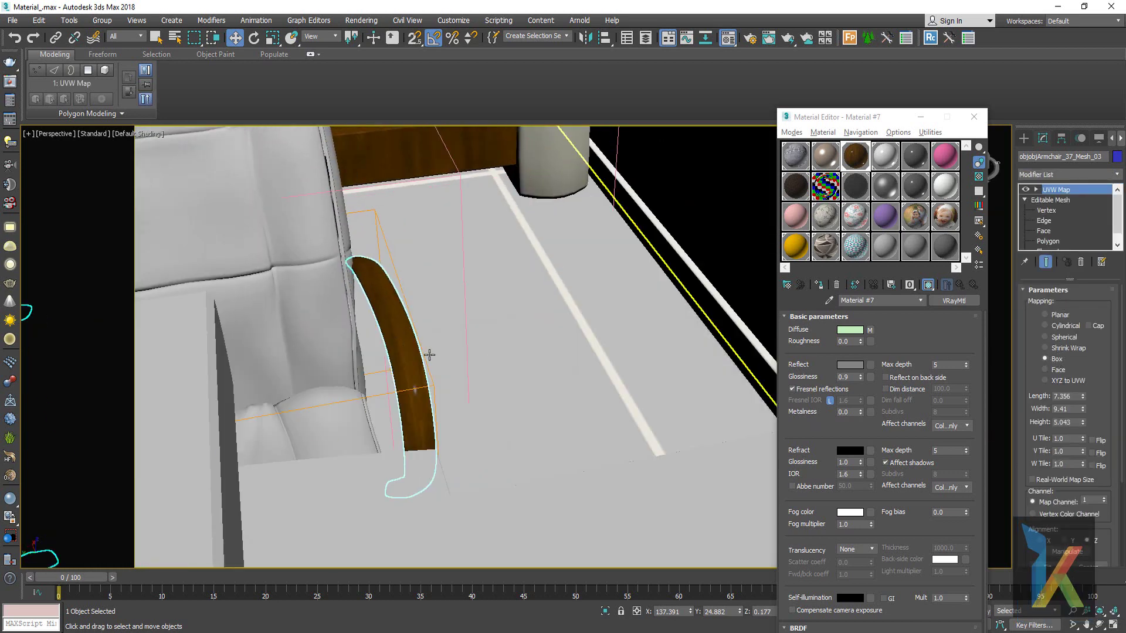
mouse_move(429, 355)
middle_mouse_down("alt")
mouse_move(514, 332)
mouse_move(515, 365)
mouse_move(477, 293)
mouse_move(489, 308)
mouse_move(546, 304)
middle_mouse_up("alt")
left_click(395, 387)
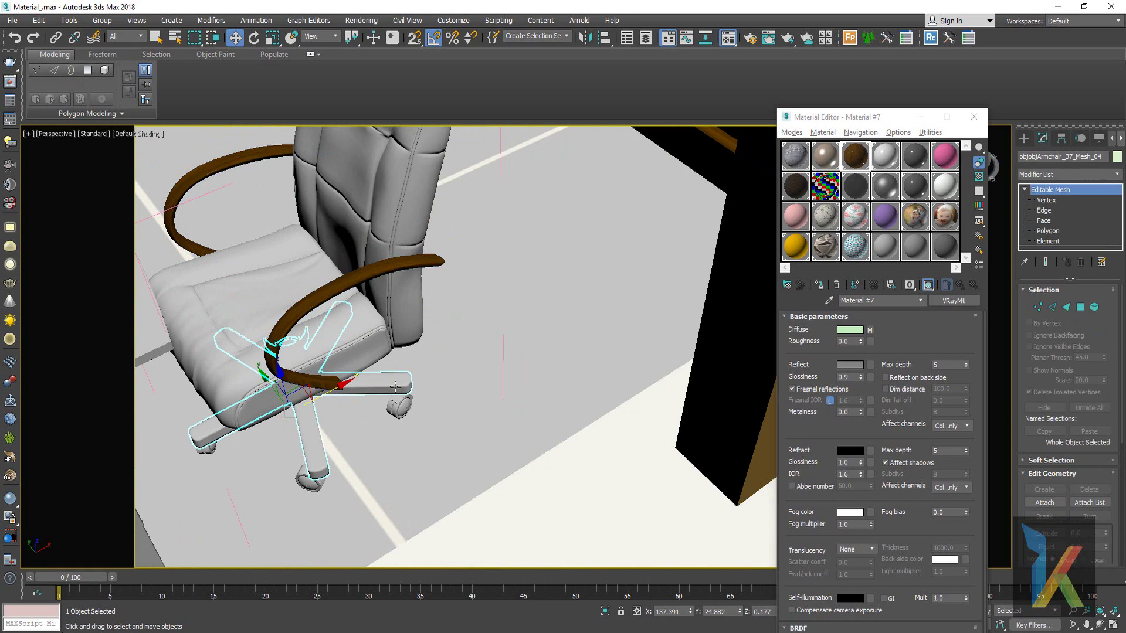
key("c")
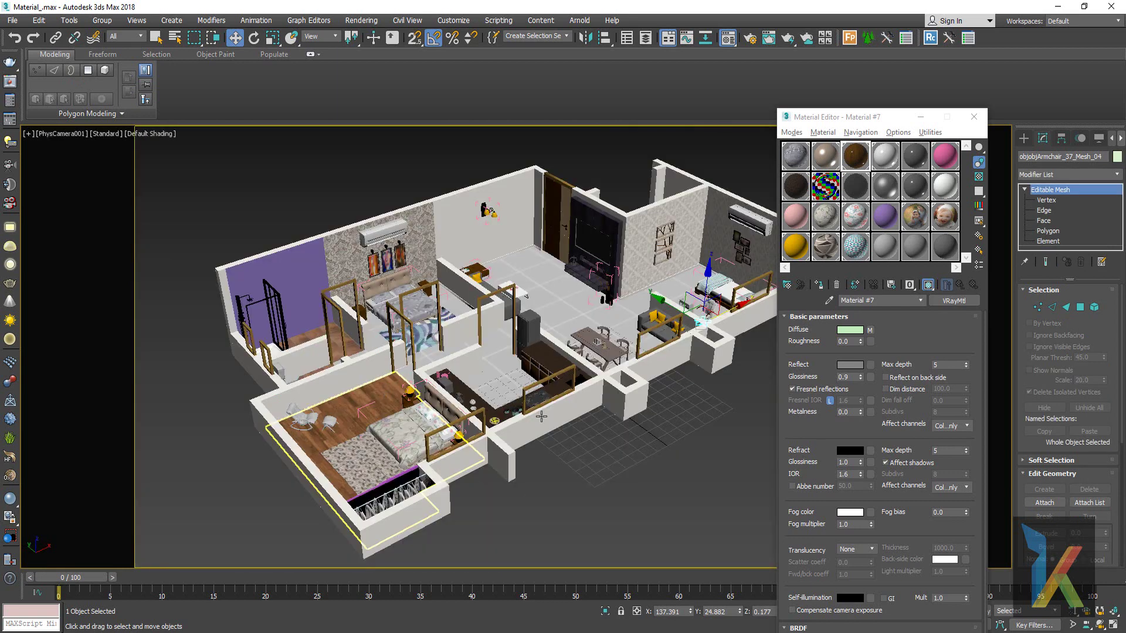
- Zoom onto the Study Room Chair and select its backrest
left_click(728, 435)
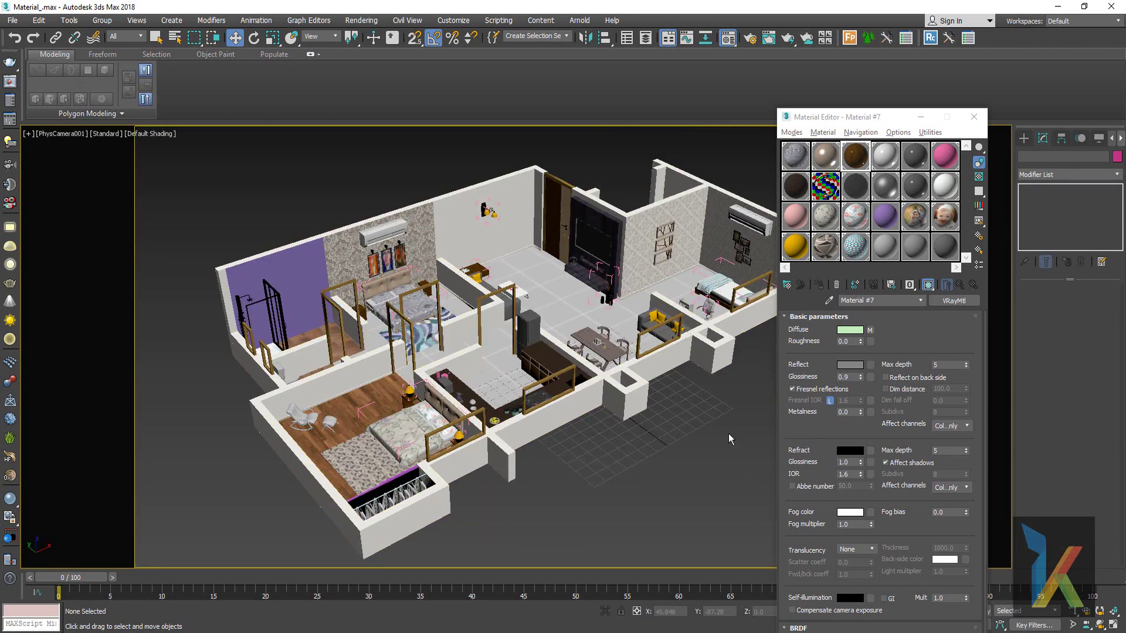
left_click(714, 306)
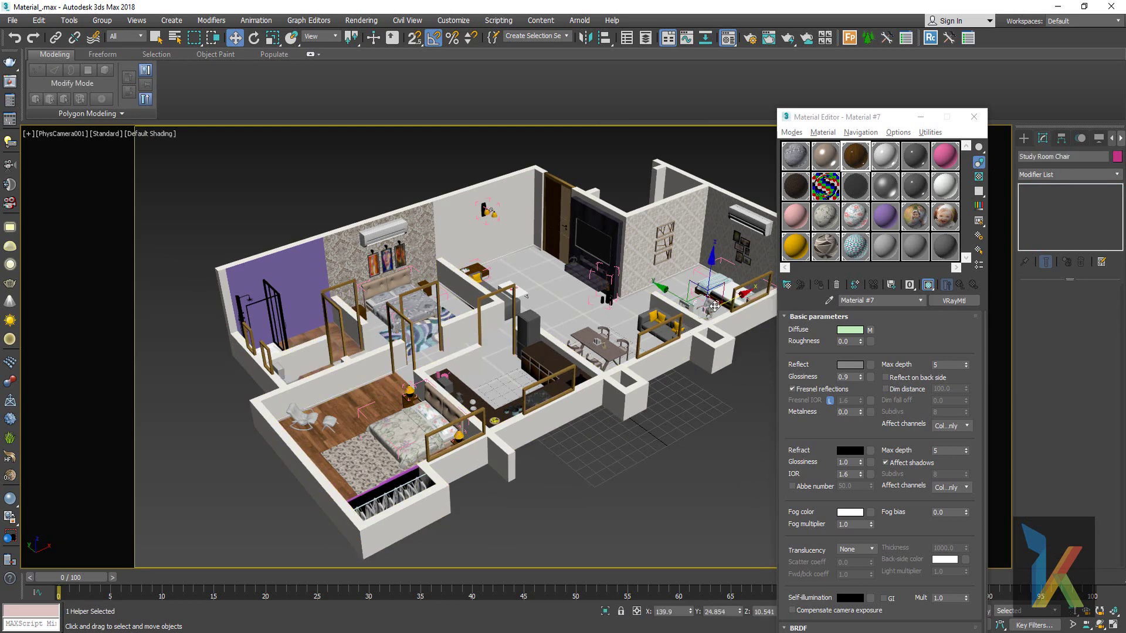
key("z")
mouse_move(610, 351)
middle_mouse_down("alt")
mouse_move(583, 357)
mouse_move(587, 317)
middle_mouse_up("alt")
left_click(586, 313)
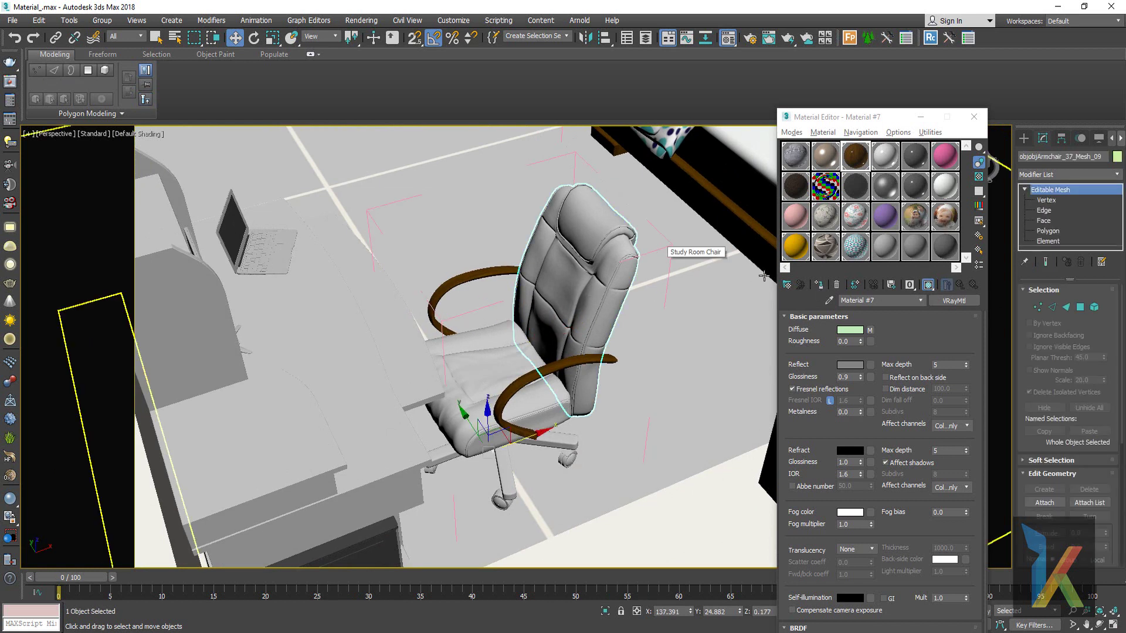
- Apply brown Material #22 to the backrest and show it shaded in the viewport
left_click(884, 247)
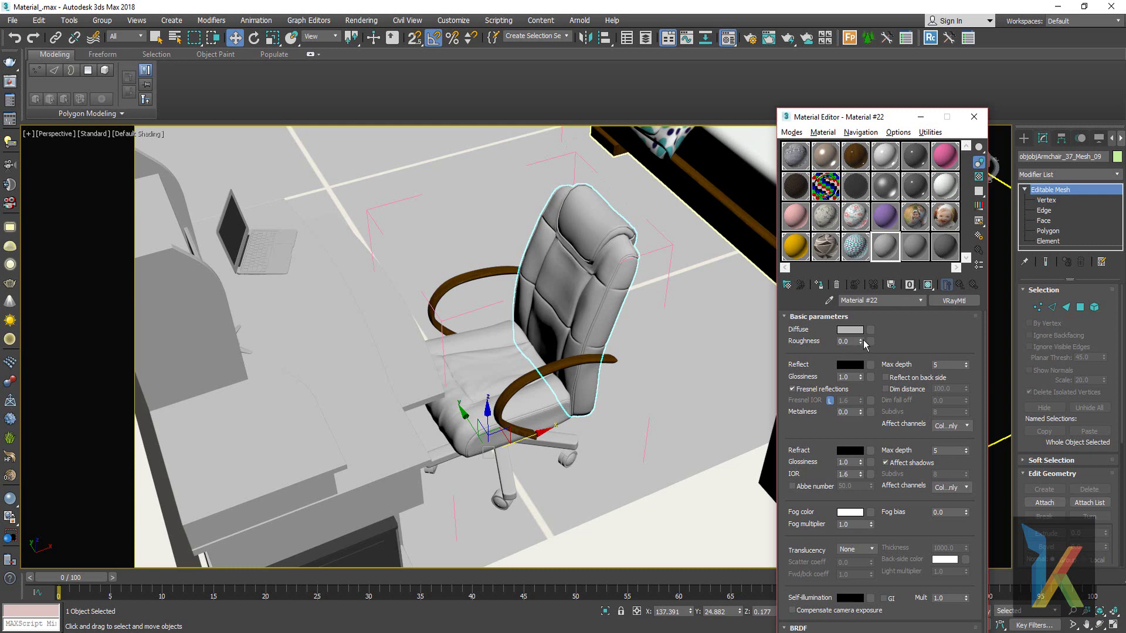
left_click(820, 285)
left_click(927, 285)
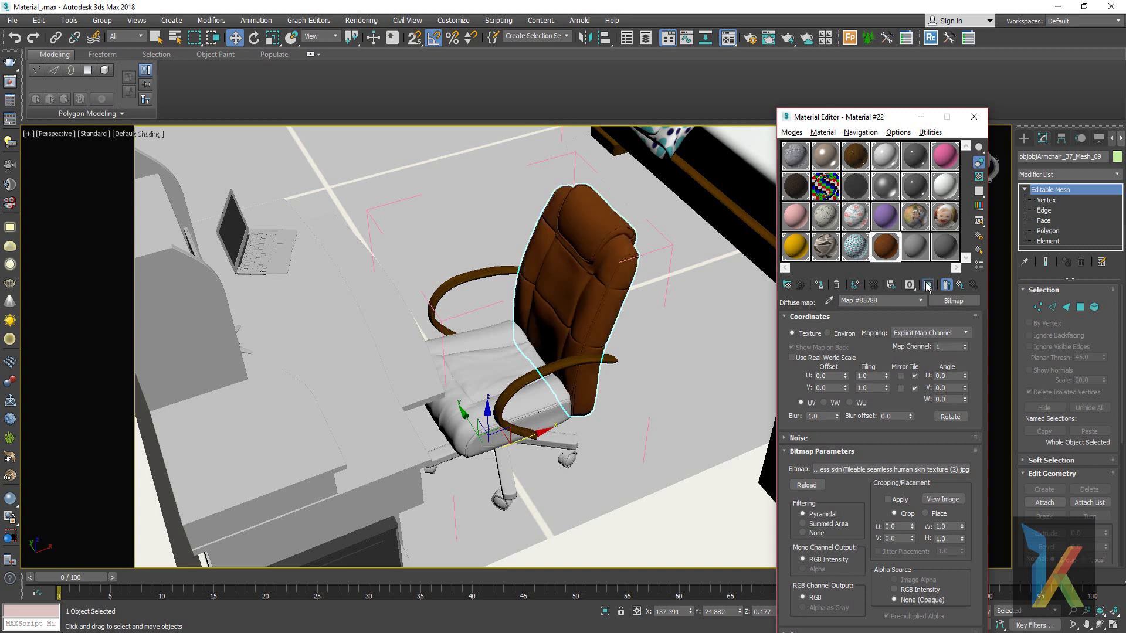
- Add a Box UVW Map to the backrest, set tiling to 2.0, and give the seat Material #22
left_click(1053, 174)
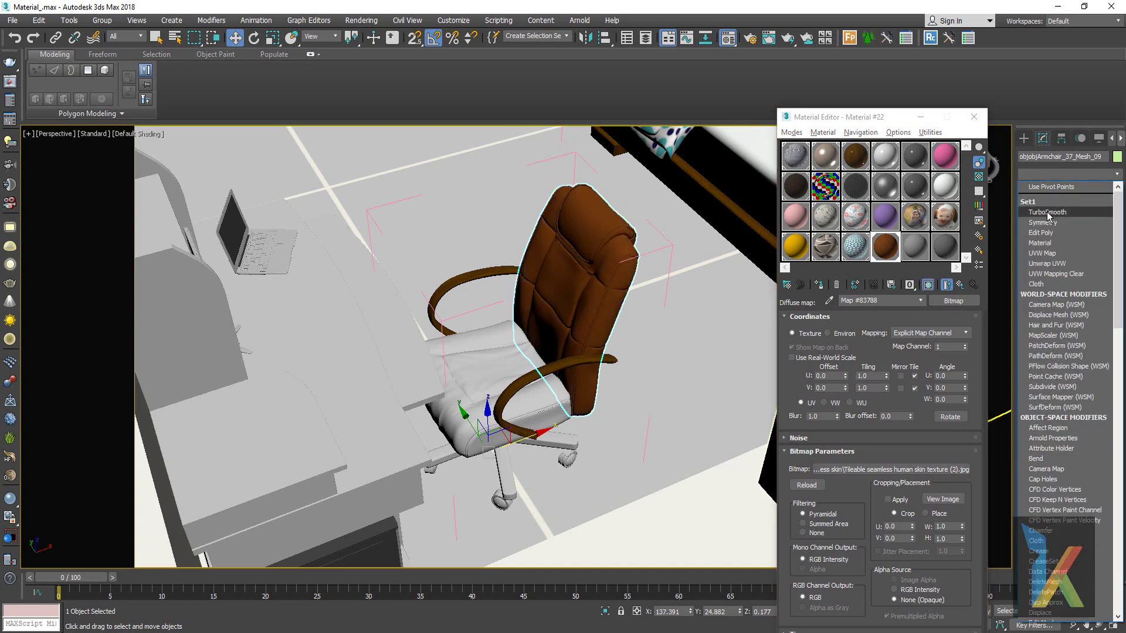
left_click(1047, 254)
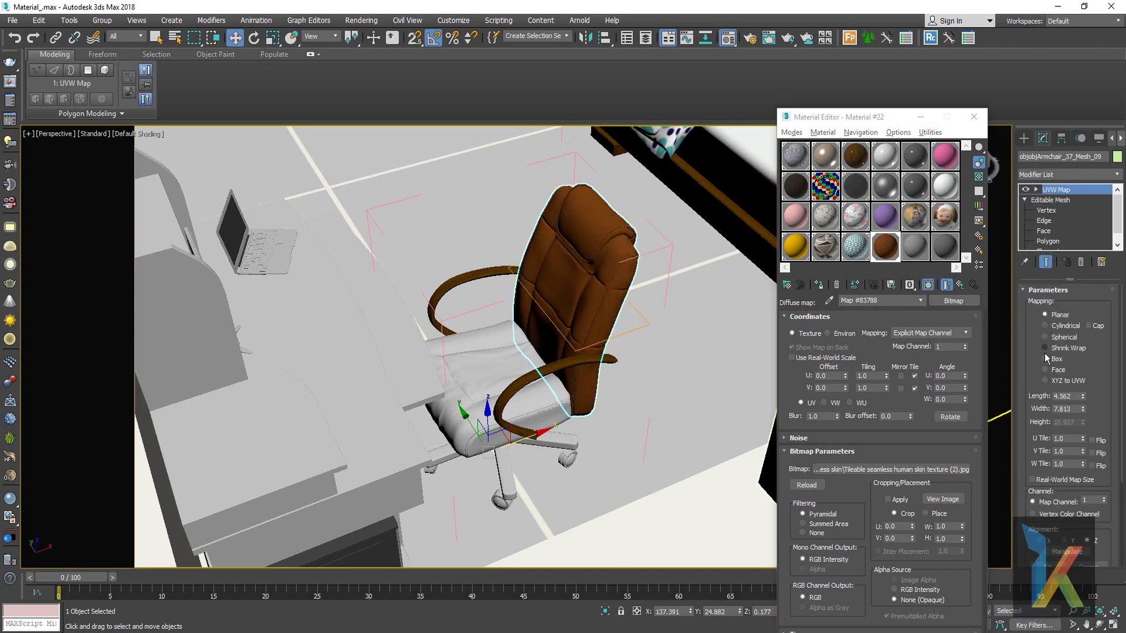
scroll(611, 334, "up", 3)
scroll(554, 296, "up", 4)
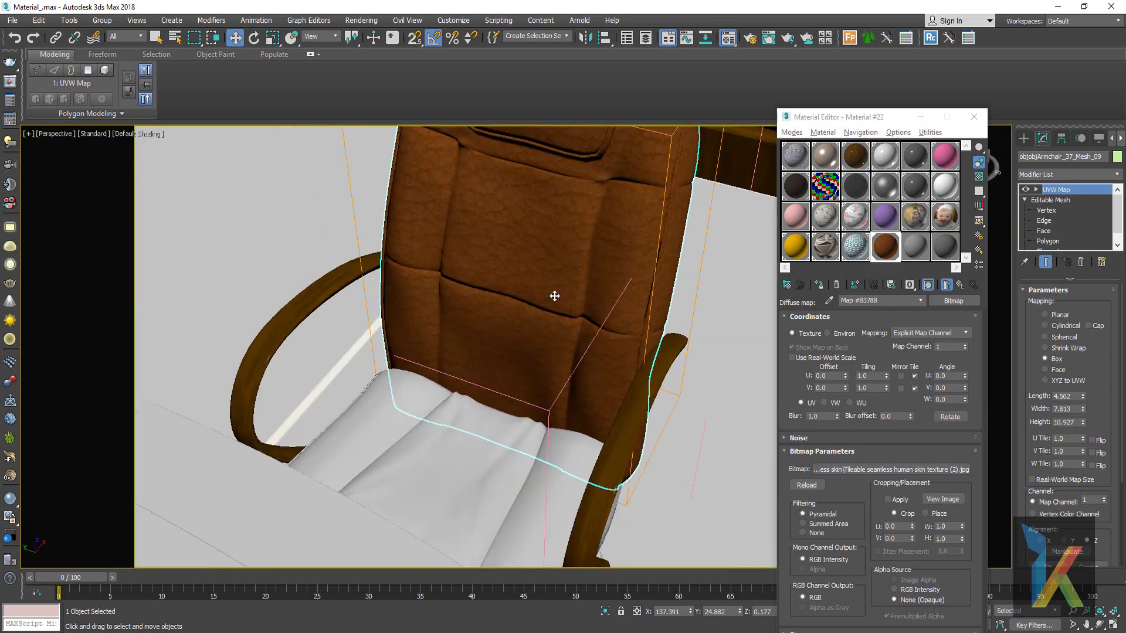
double_click(868, 376)
type("2")
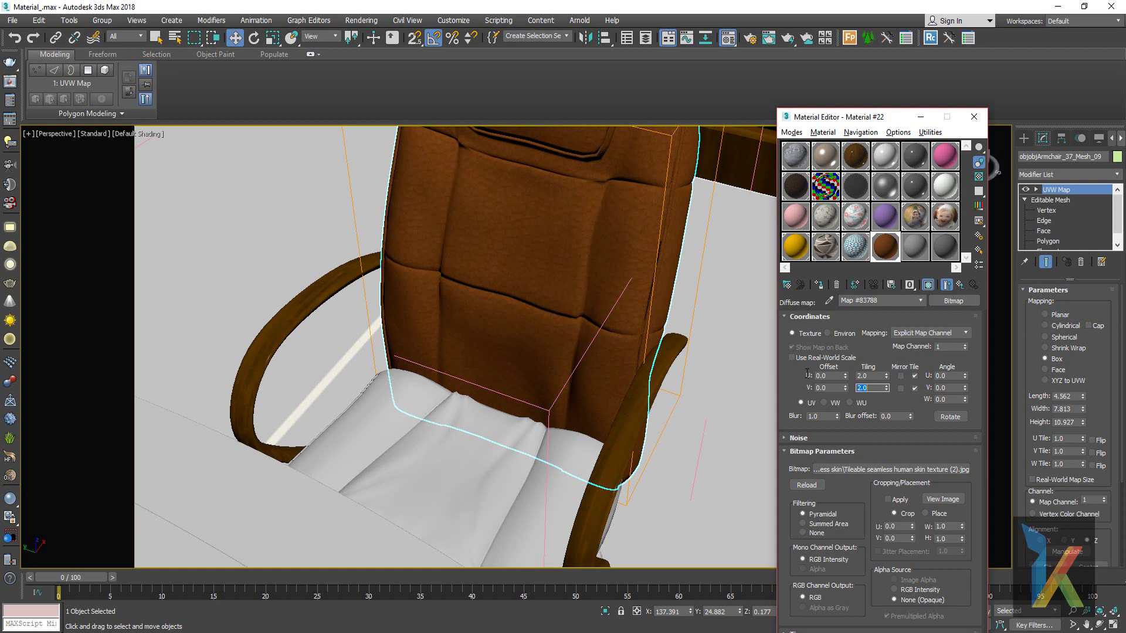
left_click(481, 495)
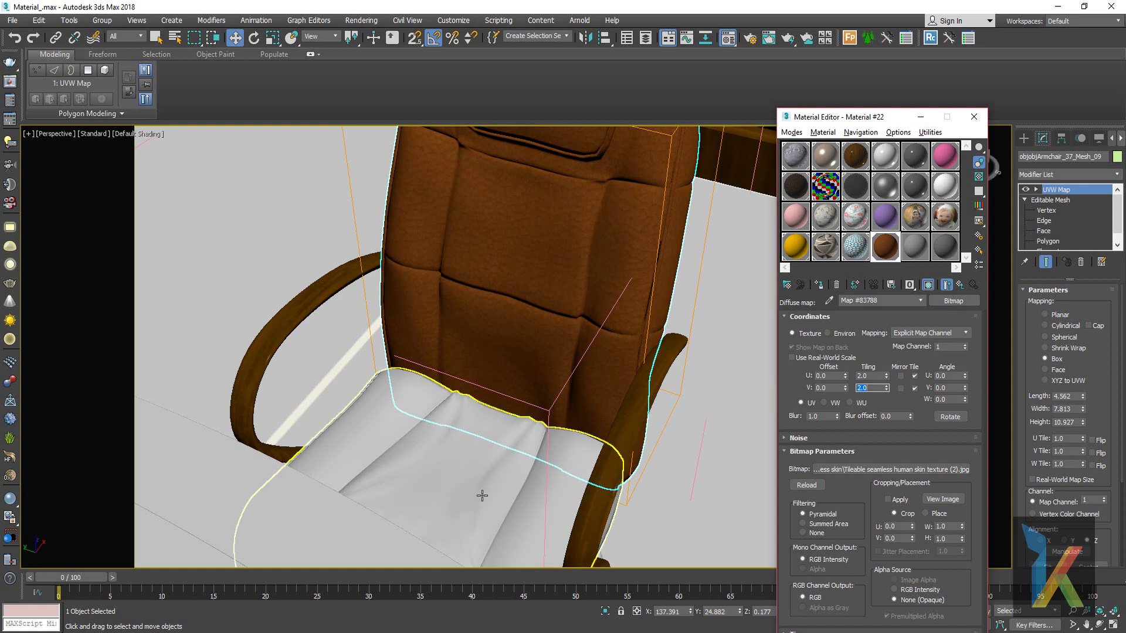
left_click(819, 285)
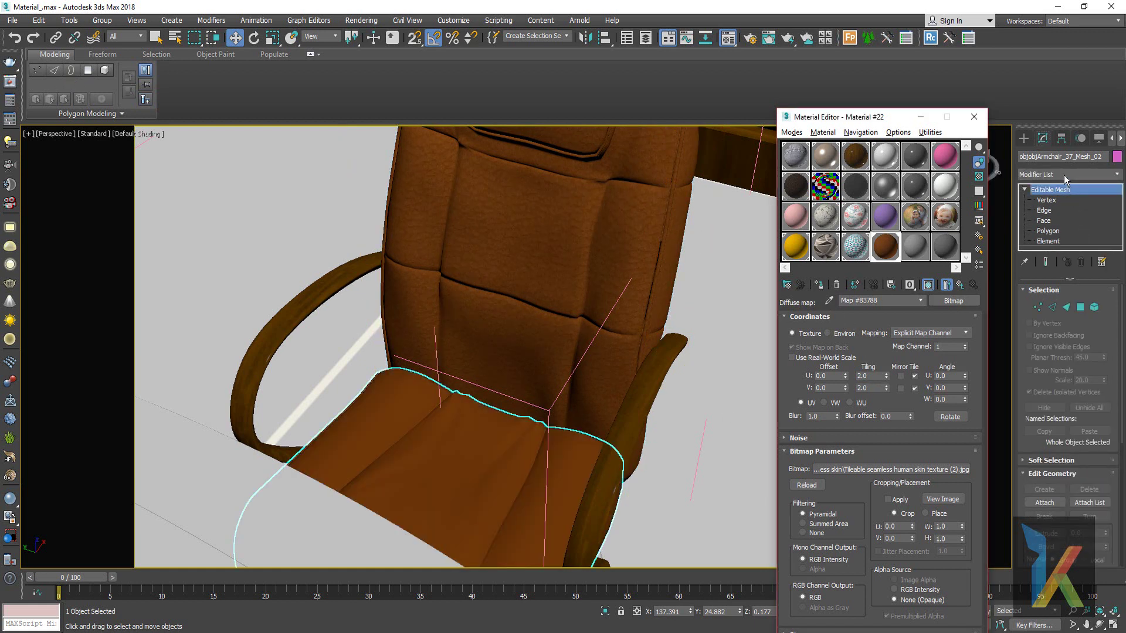
- Copy the backrest's UVW Map and paste it onto the seat as an instance
left_click(586, 235)
right_click(1043, 200)
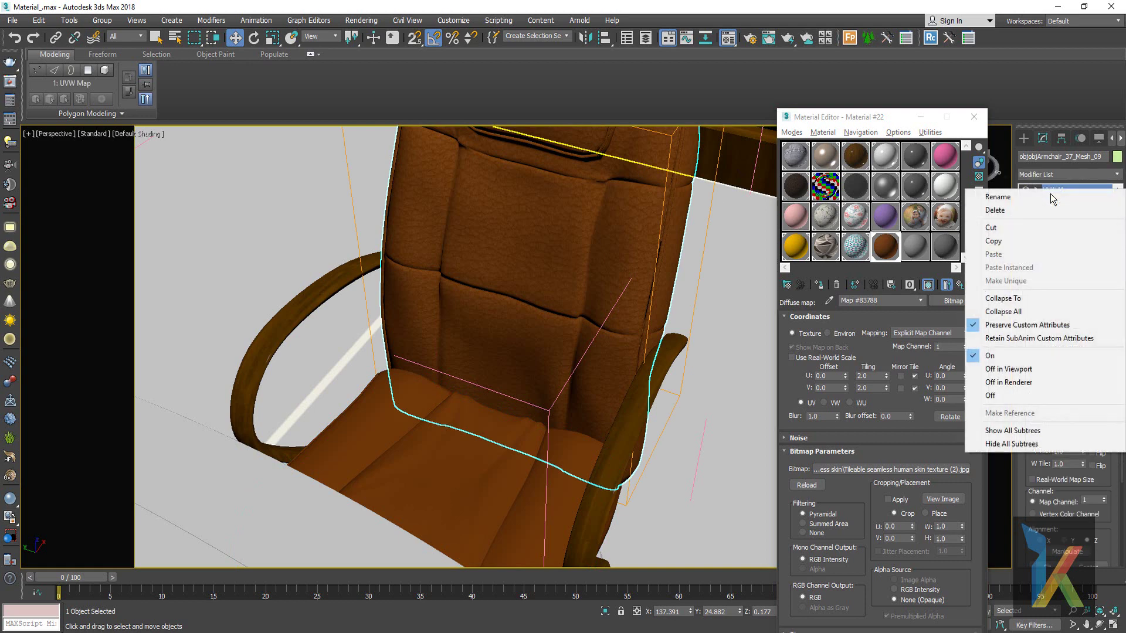
left_click(1003, 237)
left_click(481, 458)
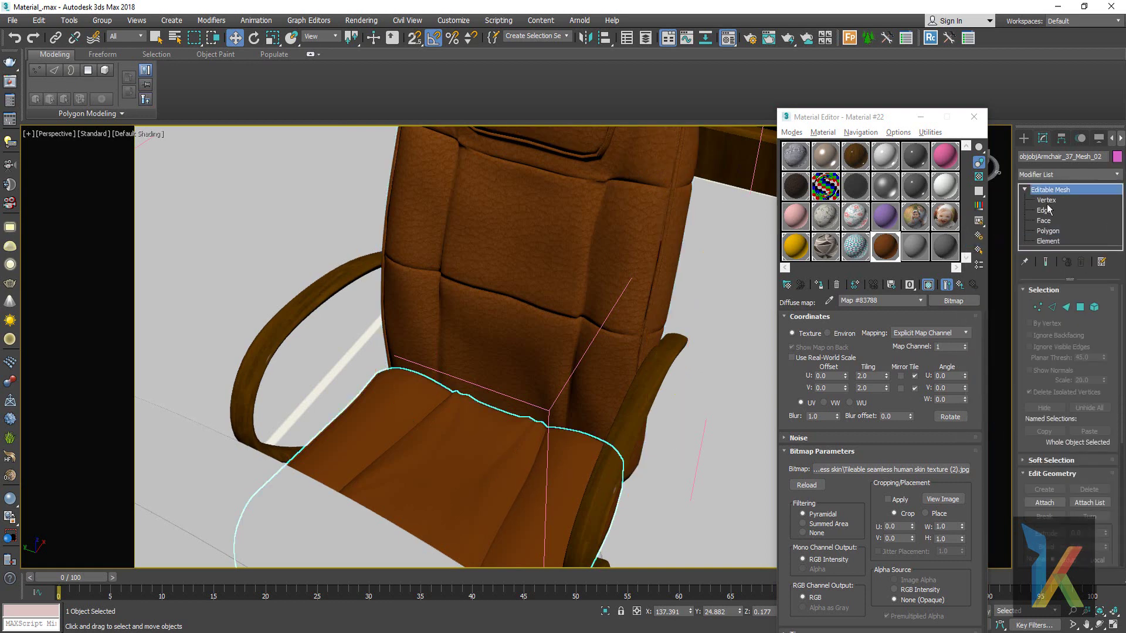
right_click(1050, 190)
left_click(997, 211)
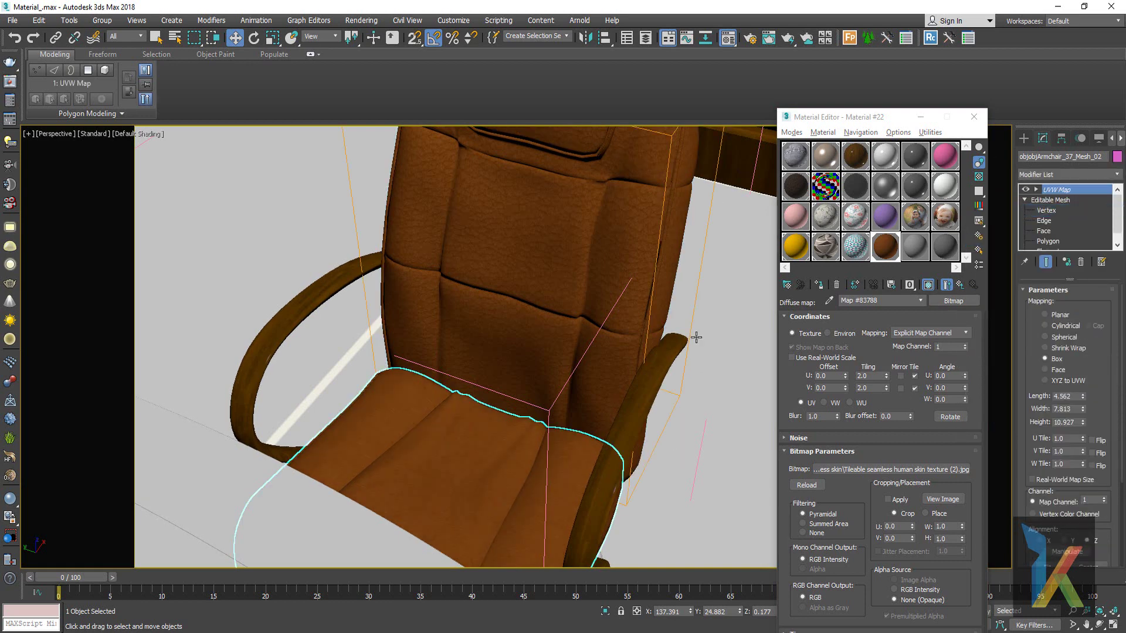
scroll(446, 409, "up", 3)
scroll(433, 408, "up", 3)
scroll(437, 408, "up", 4)
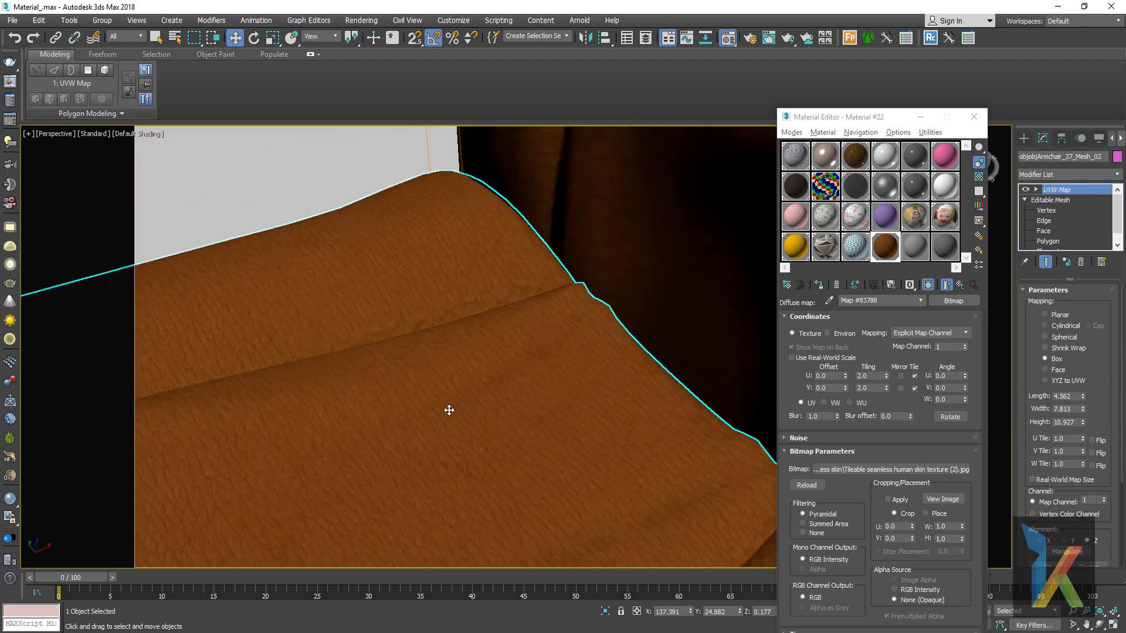
scroll(449, 410, "down", 1)
scroll(520, 404, "up", 2)
scroll(523, 389, "up", 1)
scroll(535, 395, "up", 2)
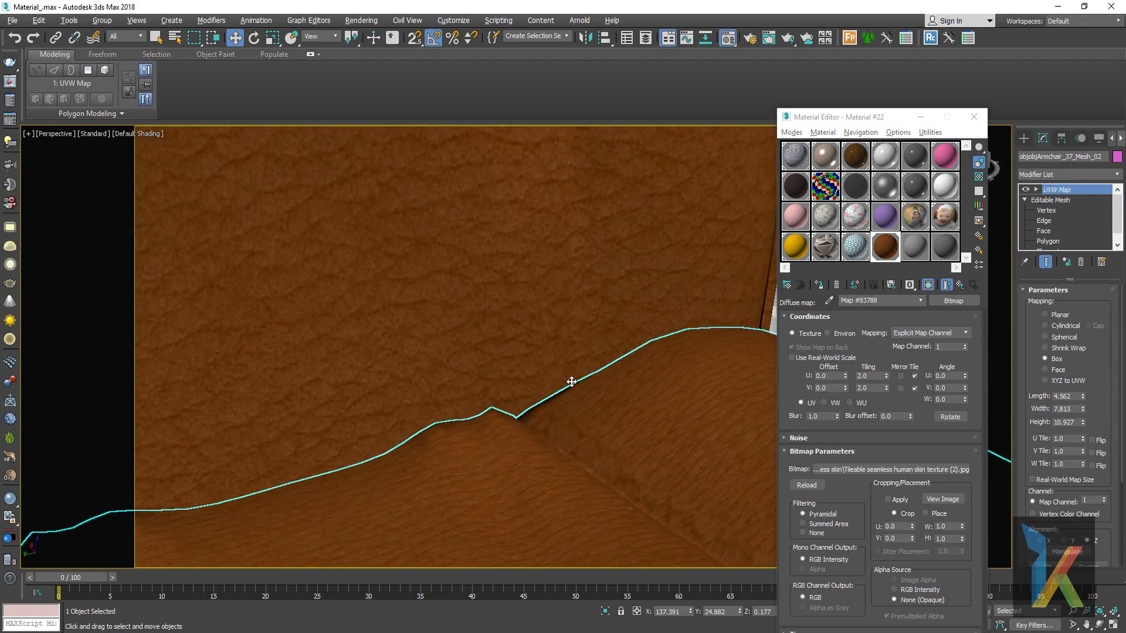
scroll(572, 381, "down", 2)
scroll(580, 375, "down", 4)
mouse_move(592, 481)
middle_mouse_down()
mouse_move(606, 431)
mouse_move(528, 389)
mouse_move(563, 446)
middle_mouse_up()
- Give the chair's star base the black SS VRayMtl material and check it from above
left_click(568, 454)
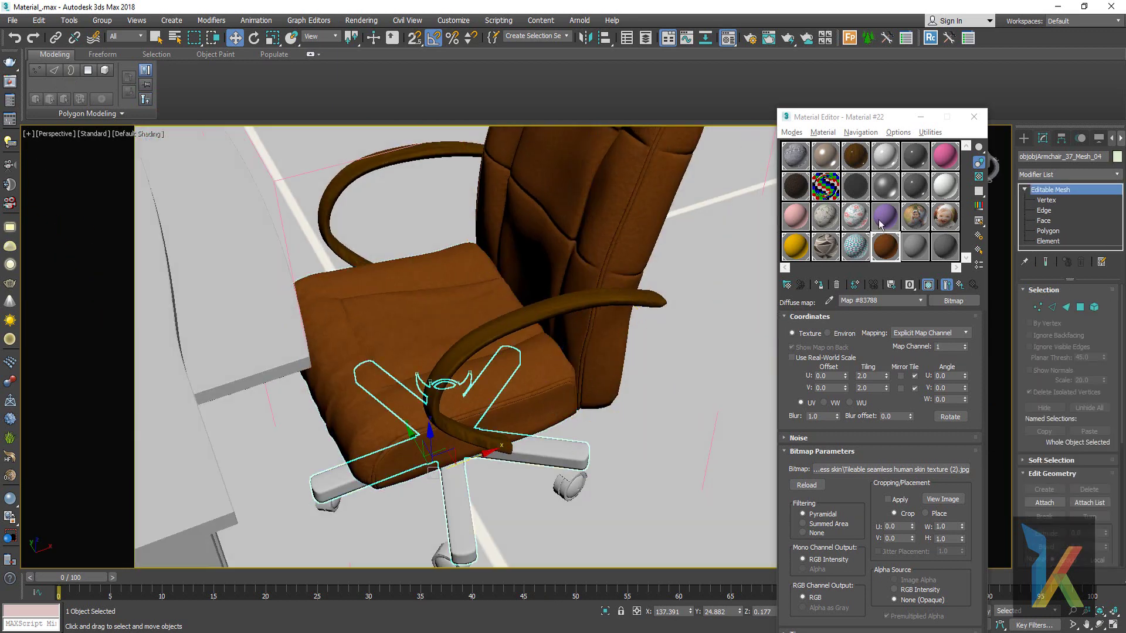
left_click(832, 186)
left_click(819, 285)
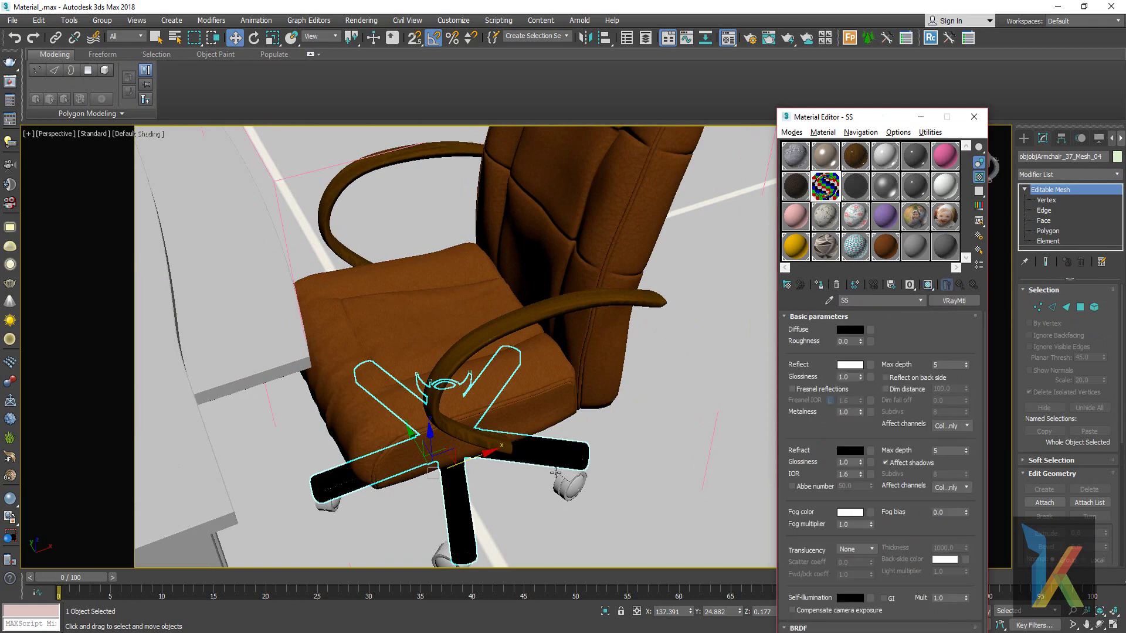
mouse_move(555, 472)
middle_mouse_down("alt")
mouse_move(595, 470)
mouse_move(556, 467)
middle_mouse_up("alt")
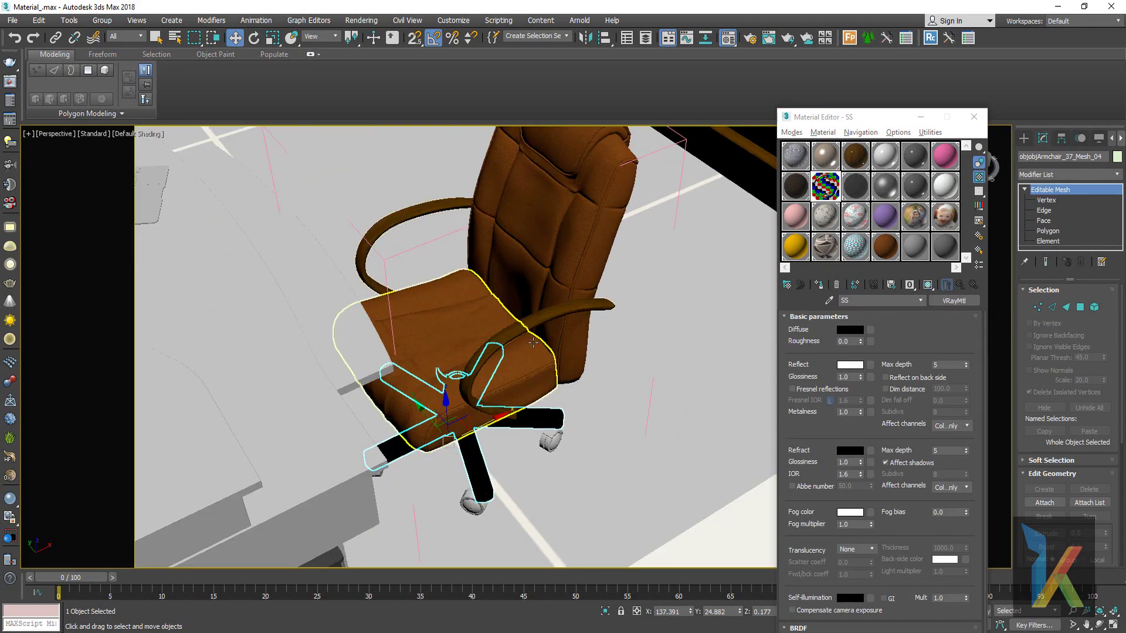
scroll(499, 339, "down", 5)
mouse_move(499, 339)
middle_mouse_down("alt")
mouse_move(479, 286)
mouse_move(520, 389)
mouse_move(449, 362)
middle_mouse_up("alt")
scroll(478, 286, "up", 4)
scroll(479, 286, "down", 4)
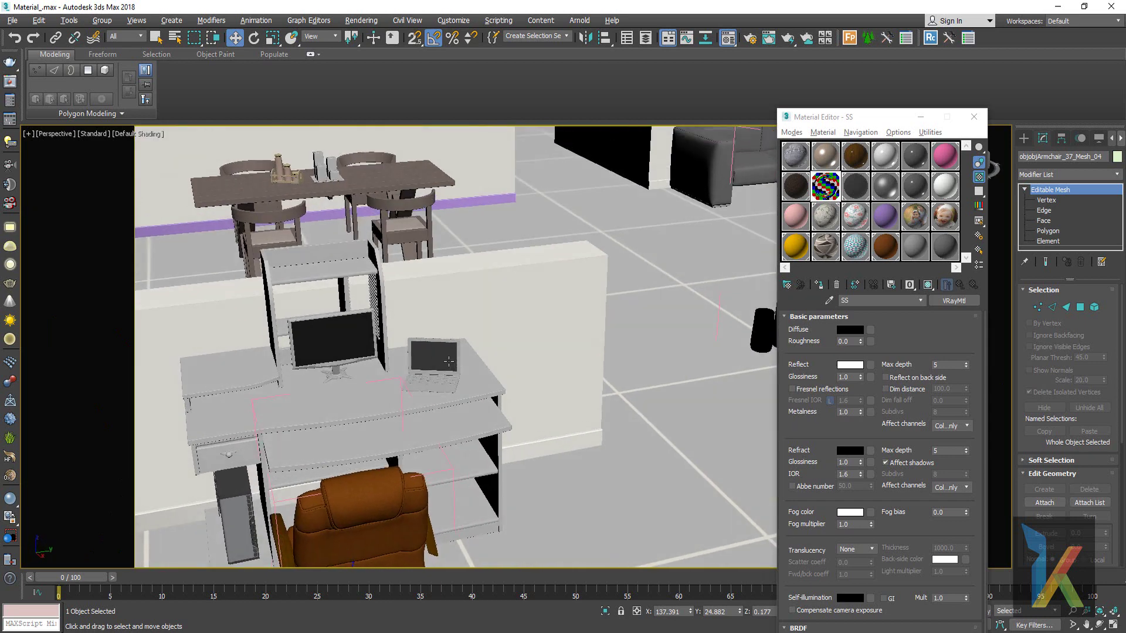
left_click(449, 359)
- Select the Study Room Table group and frame it in the perspective view
key("c")
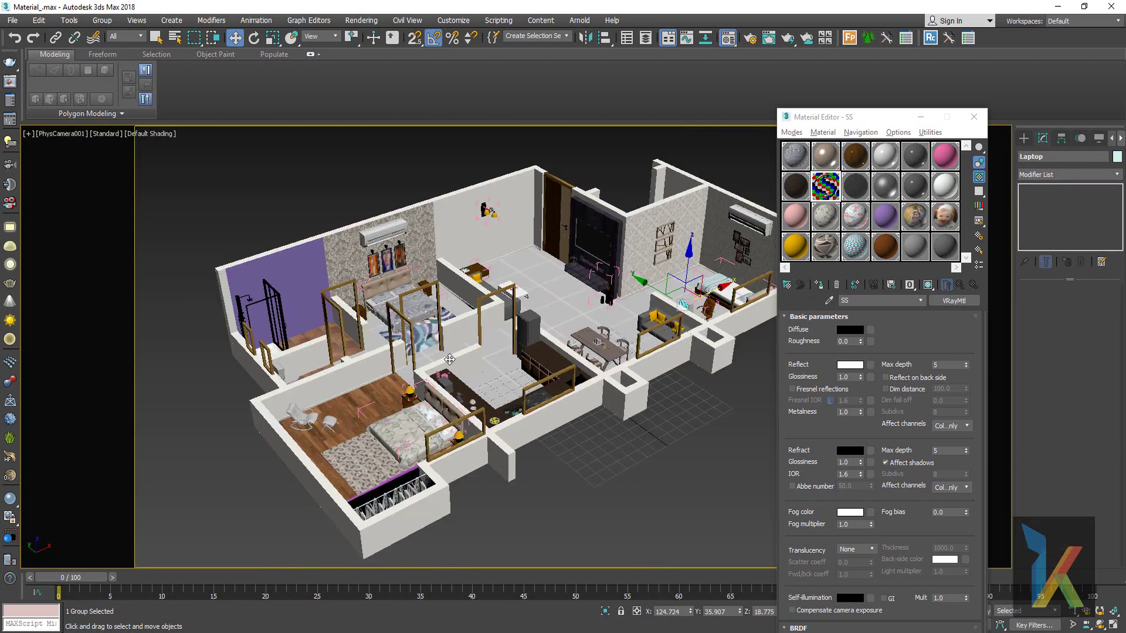
left_click(702, 427)
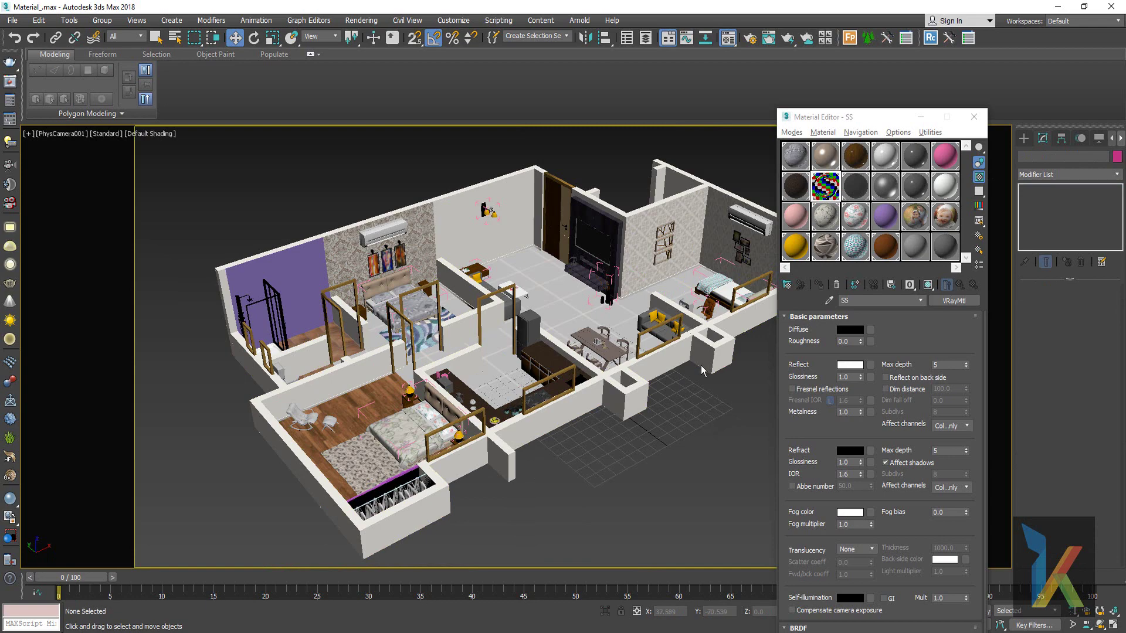
left_click(688, 305)
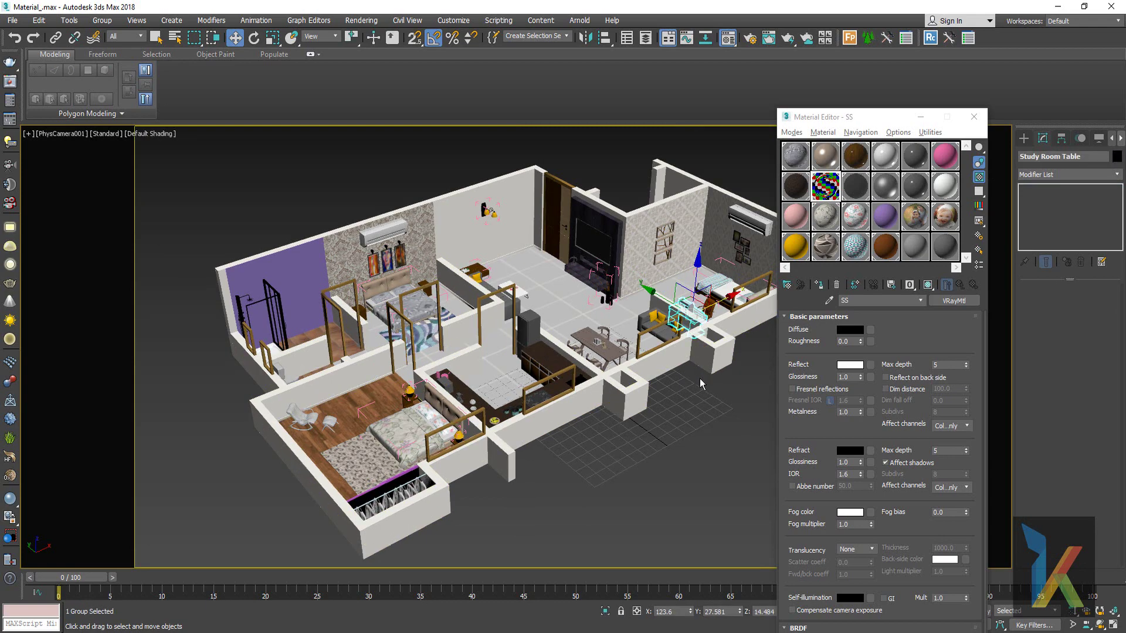
key("p")
key("z")
middle_click_drag(699, 379, 538, 278, "alt")
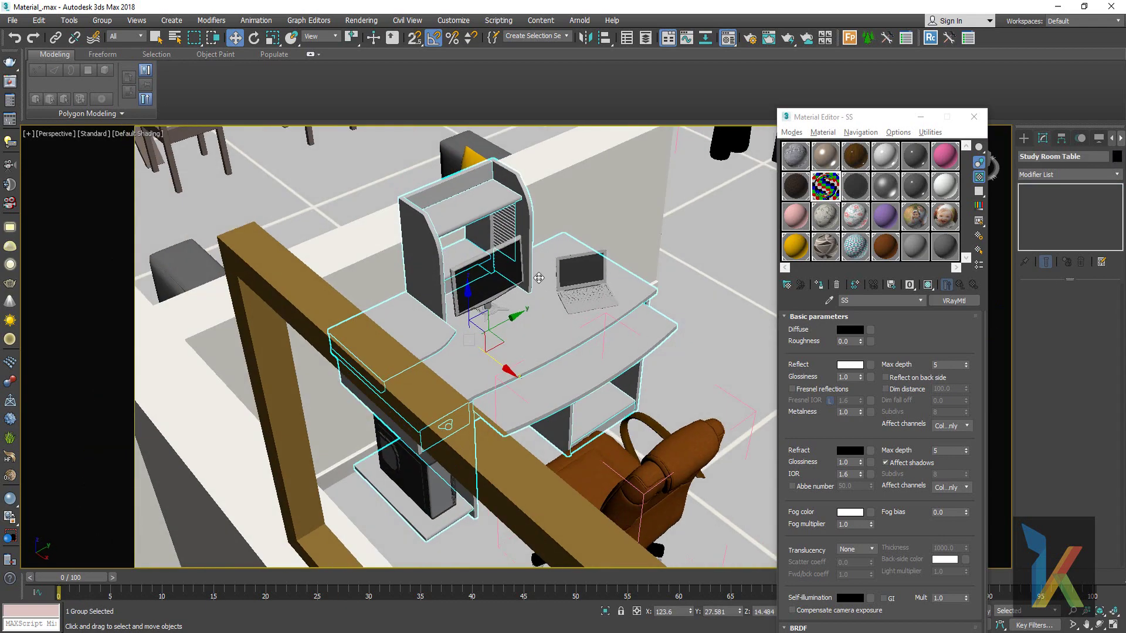
scroll(538, 277, "up", 3)
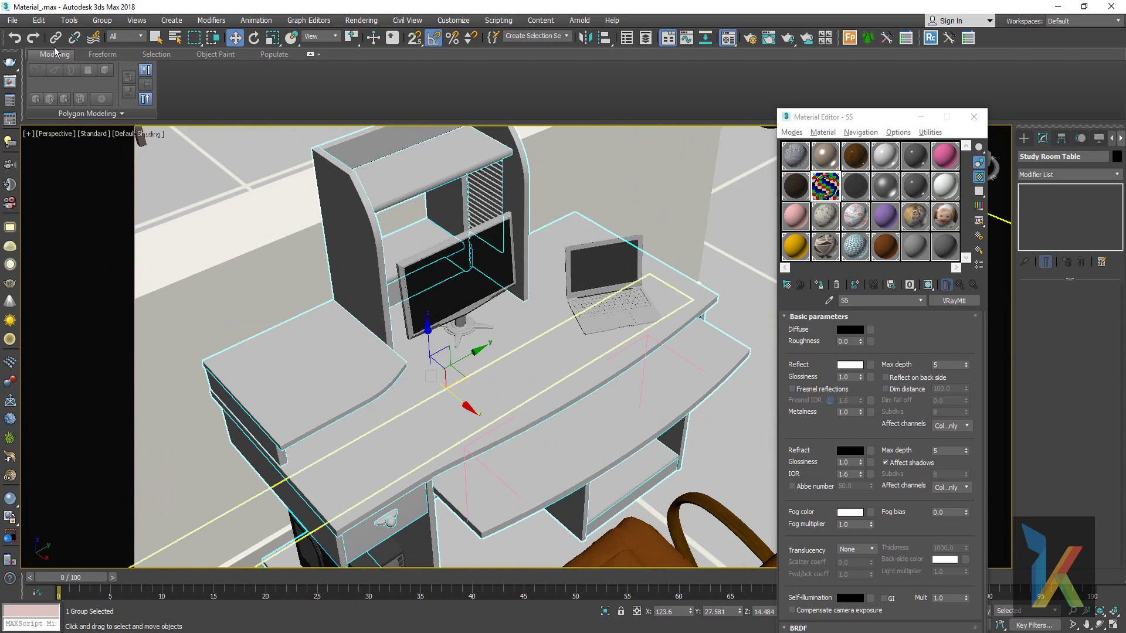
- Open the desk group and reselect the whole desk
left_click(102, 20)
left_click(111, 71)
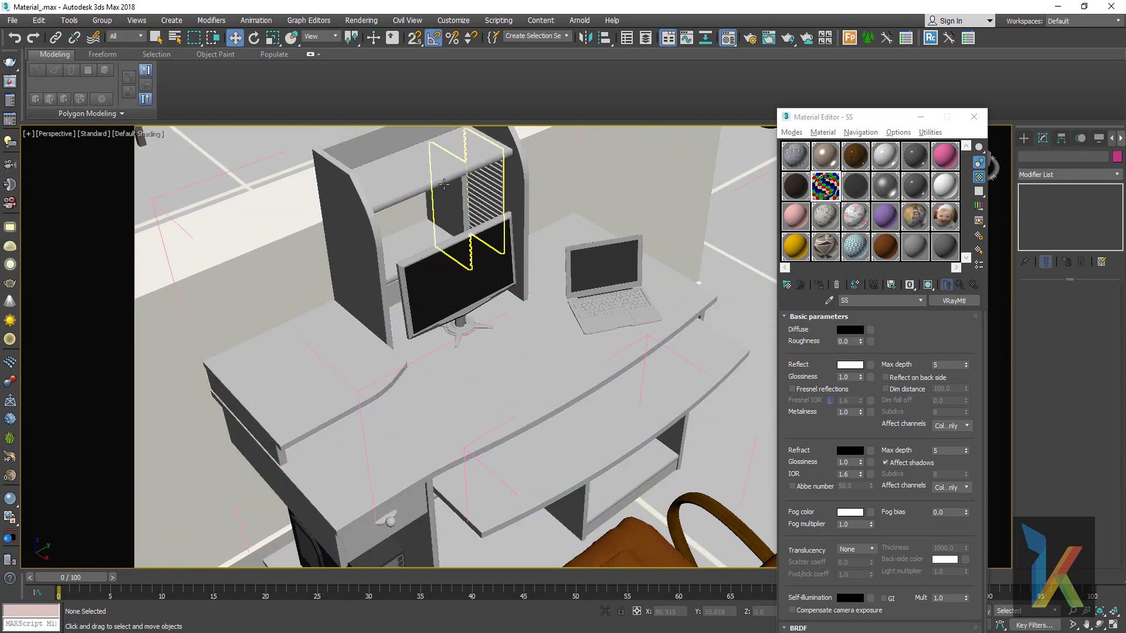
left_click(427, 177)
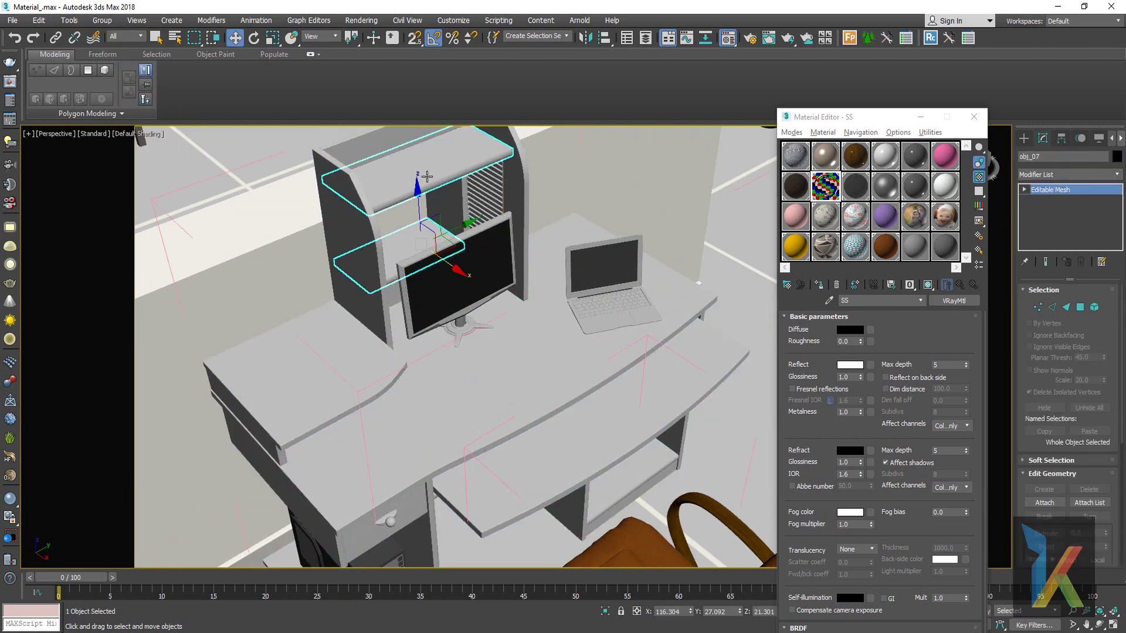
left_click(558, 291)
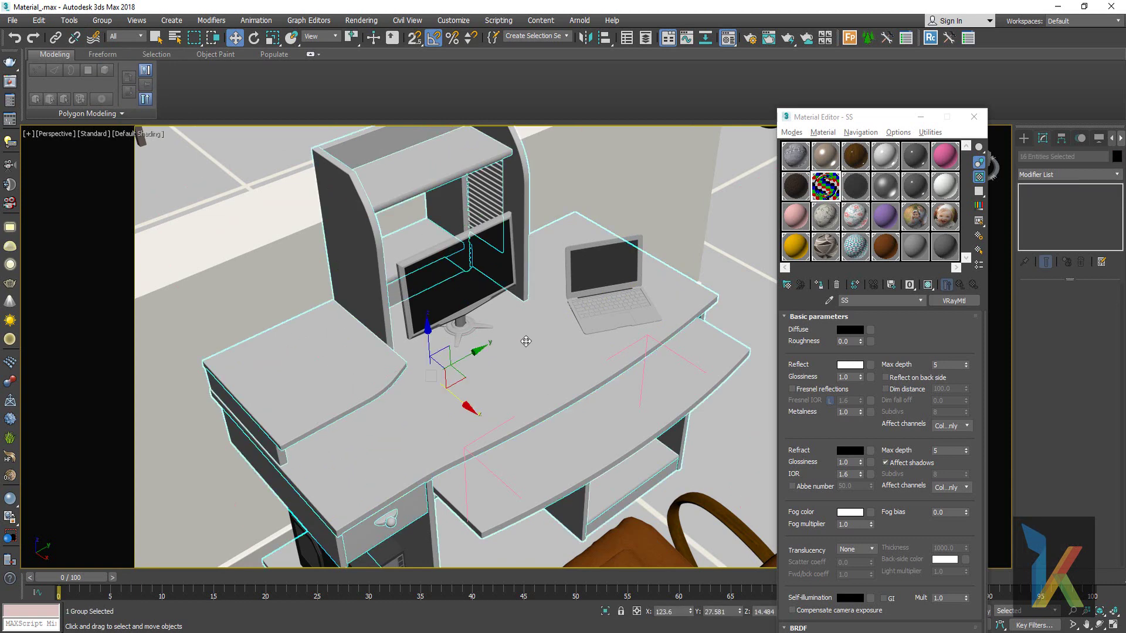
middle_click_drag(558, 292, 742, 253, "alt")
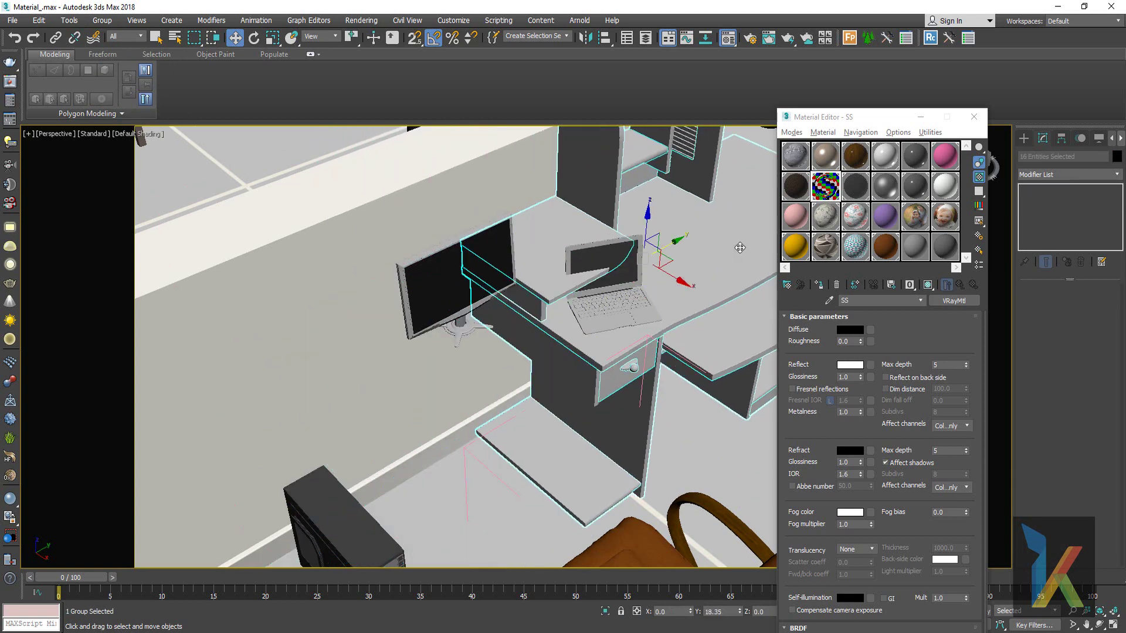
- Assign Material #7 to the desk and copy it into a spare sample slot
left_click(856, 186)
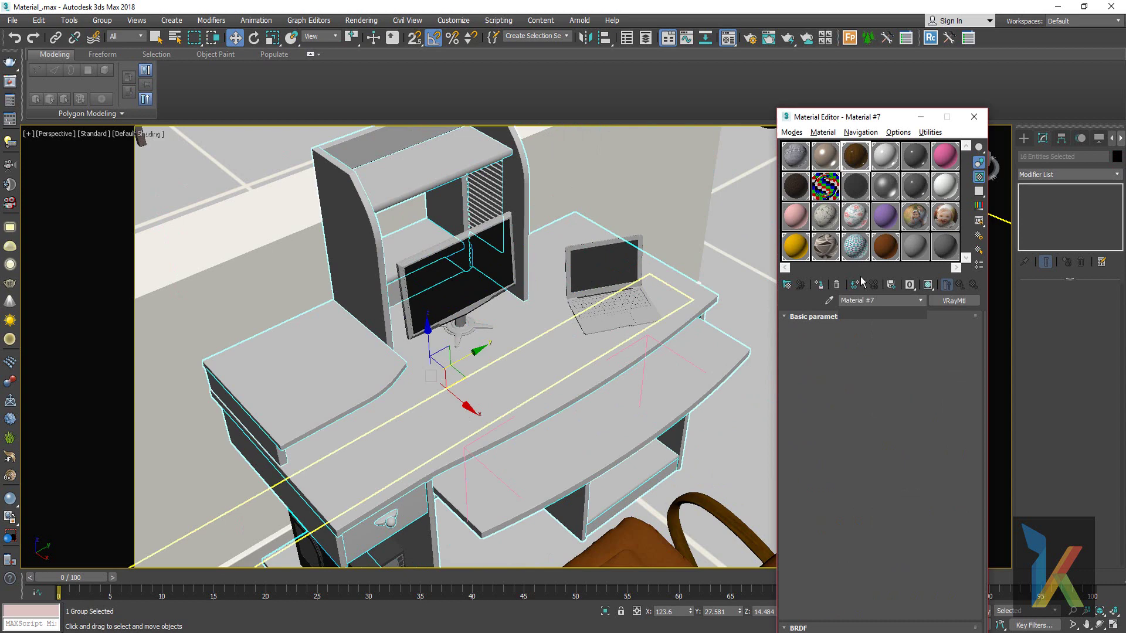
left_click(819, 285)
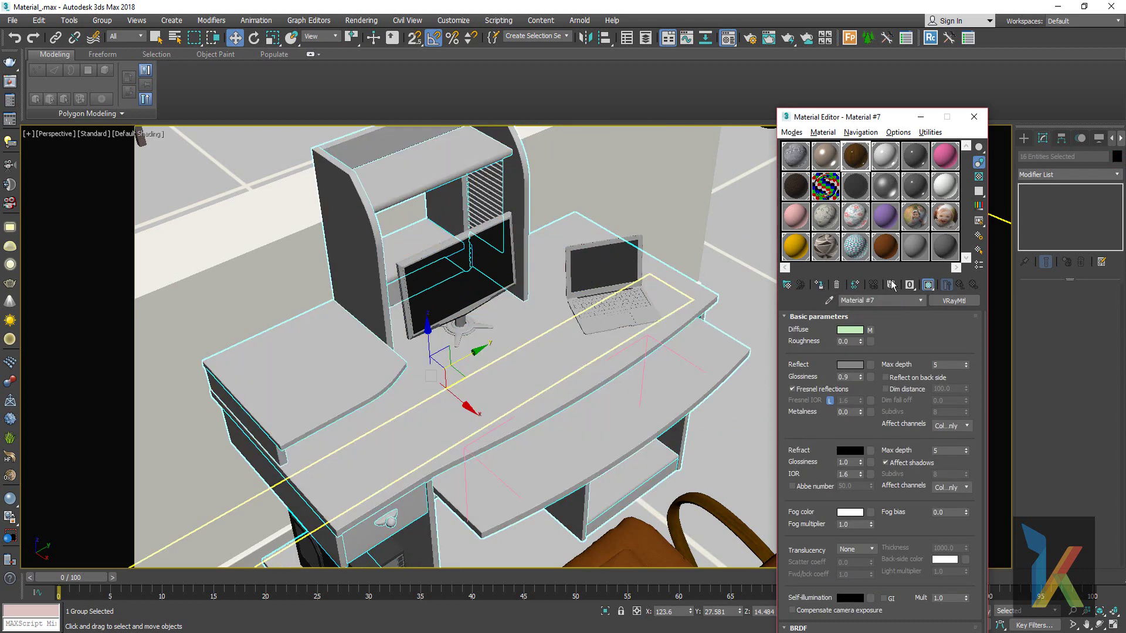
left_click(825, 154)
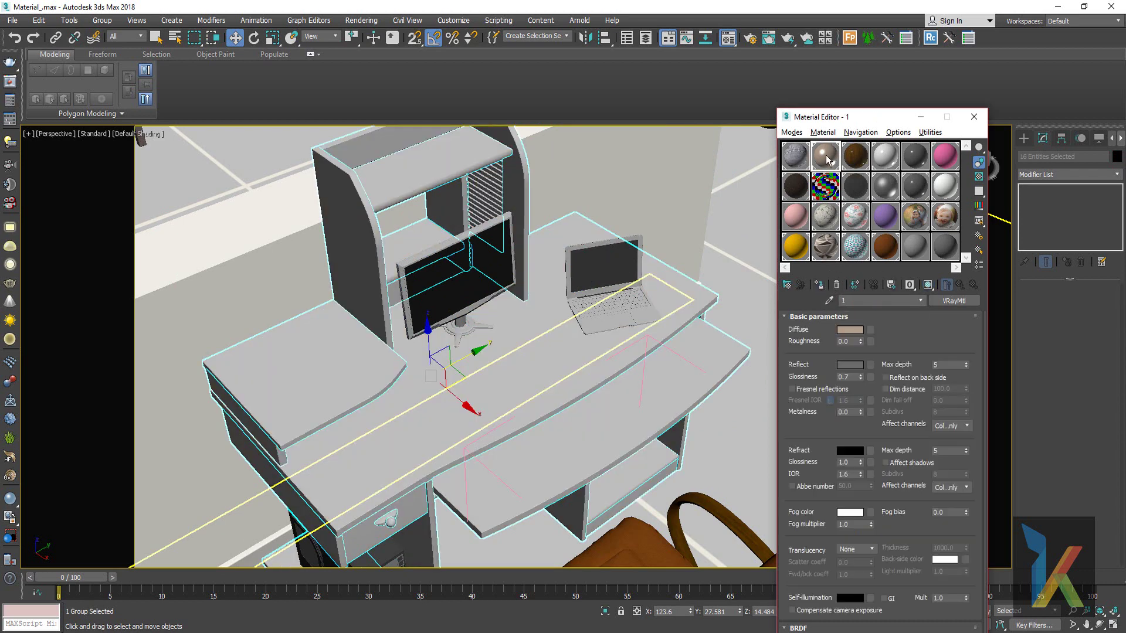
left_click(855, 156)
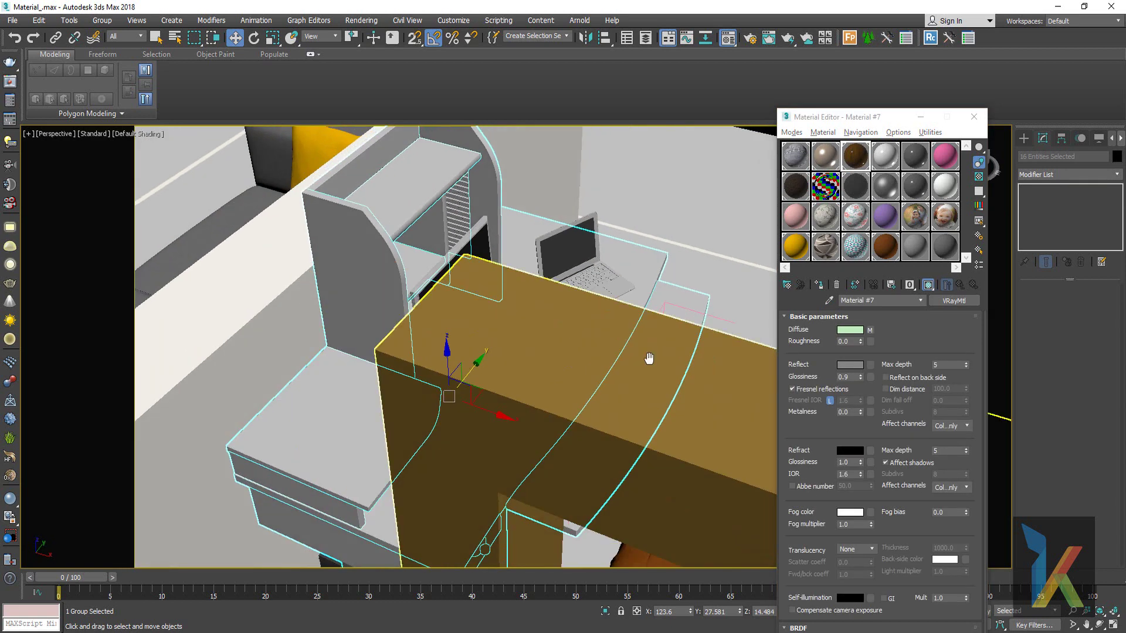
middle_click_drag(649, 353, 609, 382, "alt")
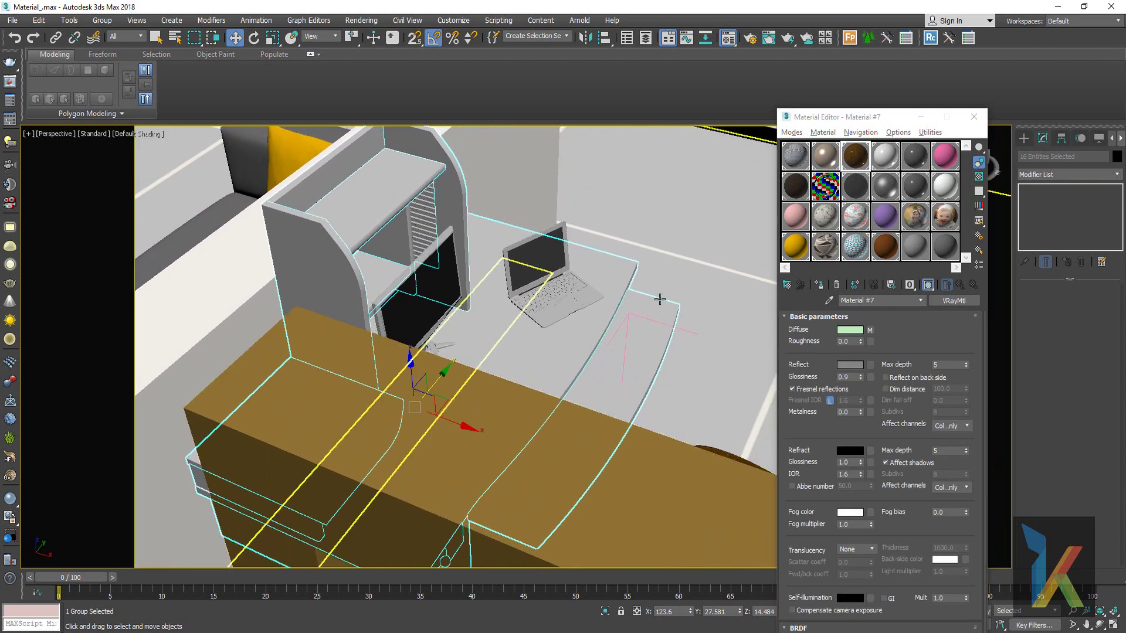
scroll(609, 382, "down", 4)
left_click_drag(864, 167, 915, 248)
type("Com")
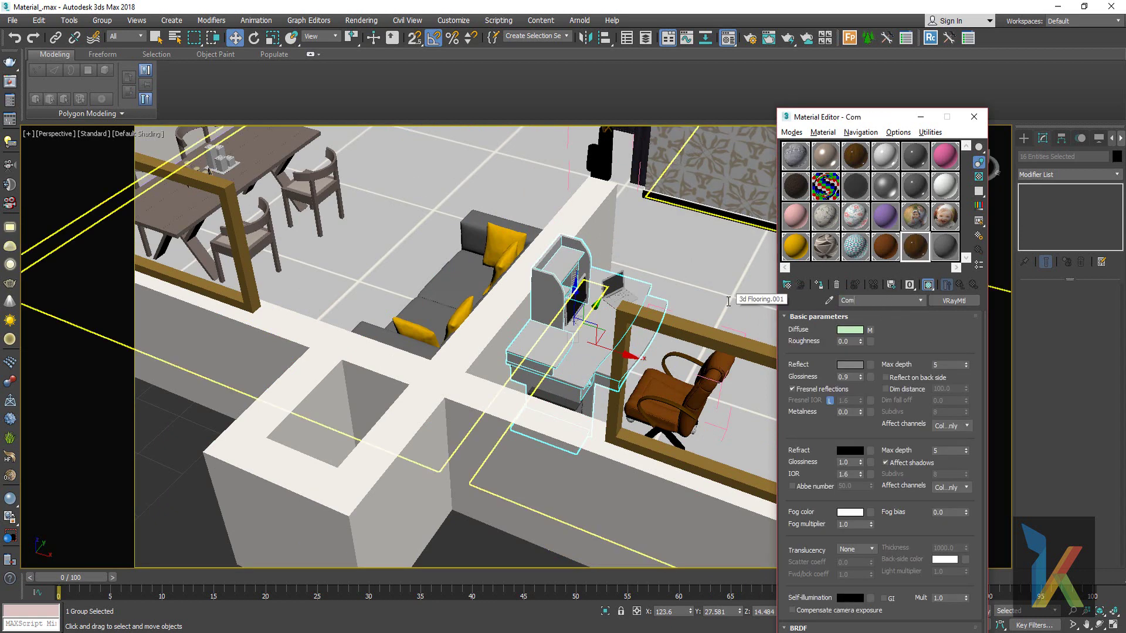
- Name the material 'Computer table' and set its diffuse to Doors & Windows.Wood Doors.tif
type("puter table")
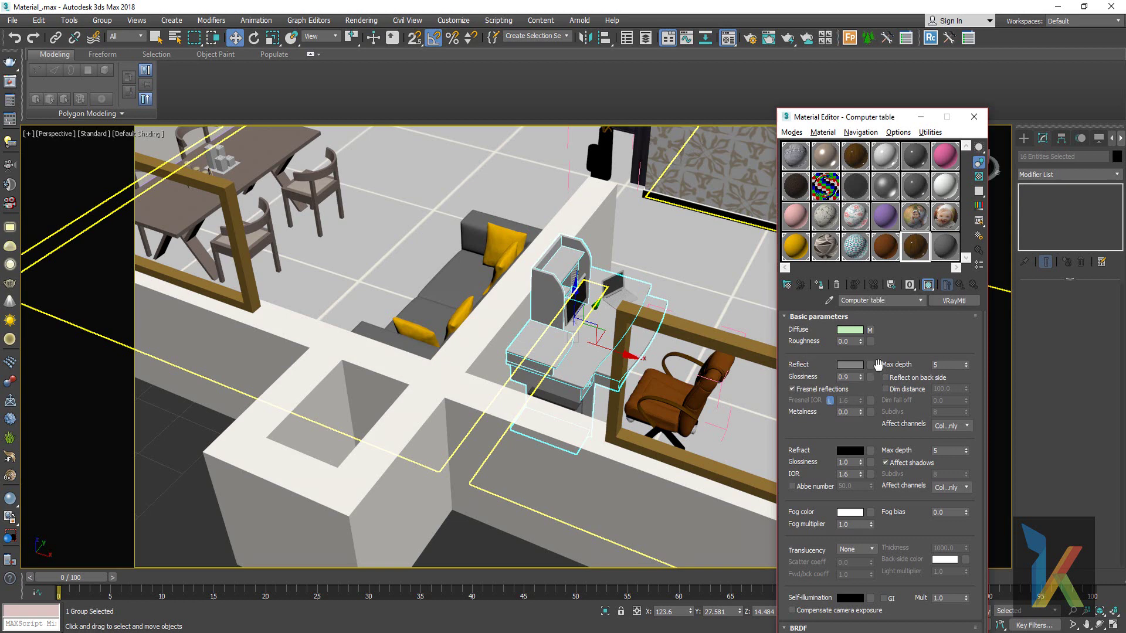
left_click(871, 332)
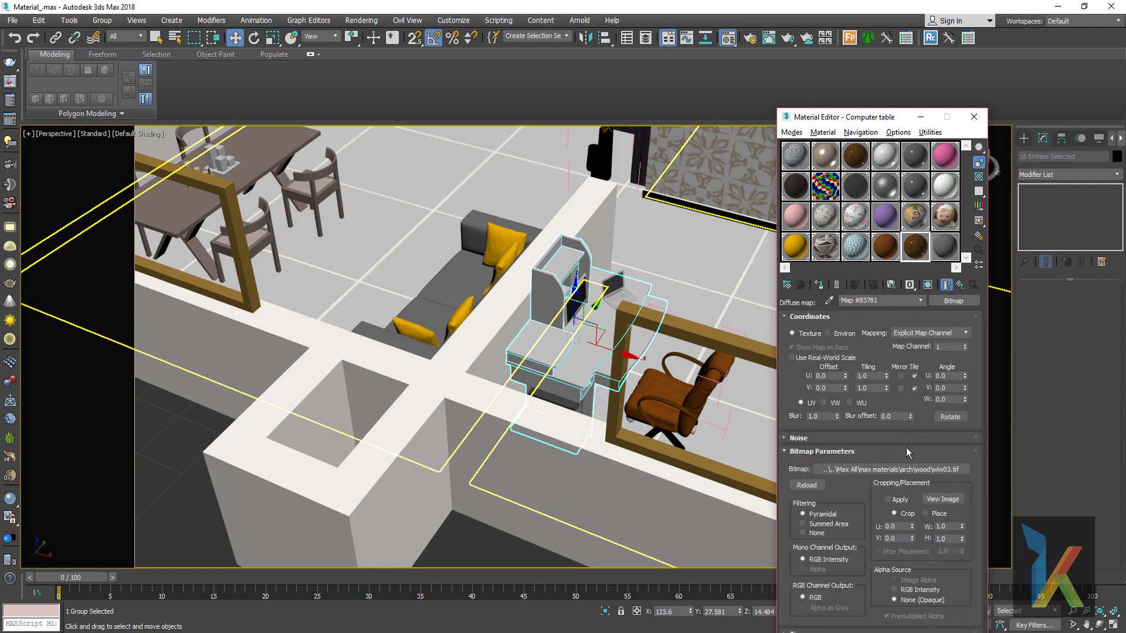
left_click(892, 470)
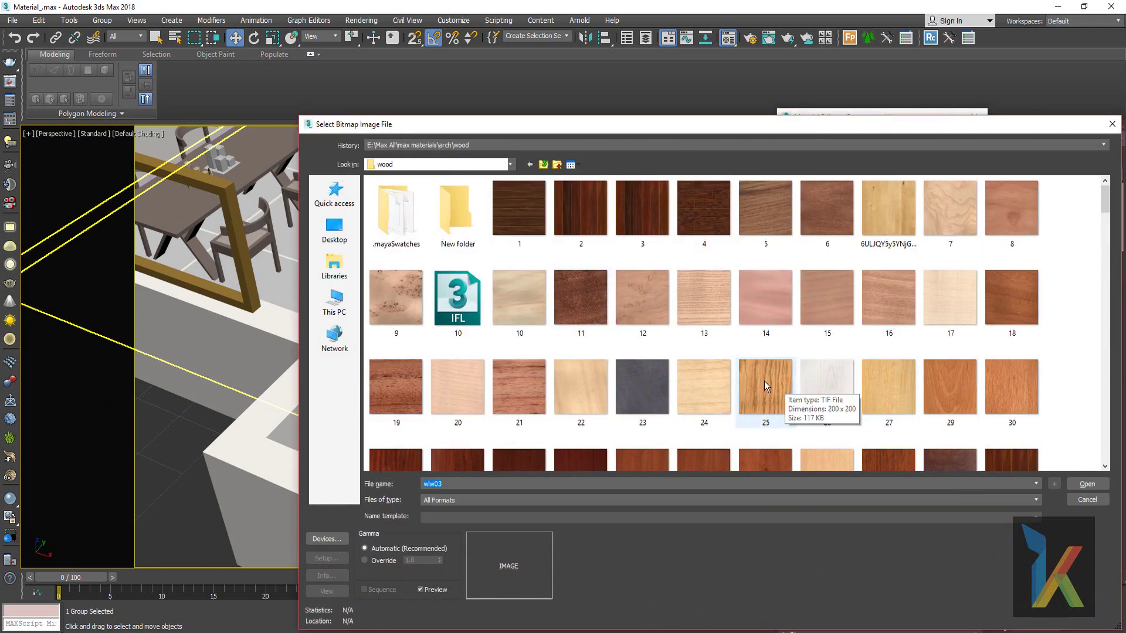
left_click(580, 387)
scroll(783, 378, "down", 3)
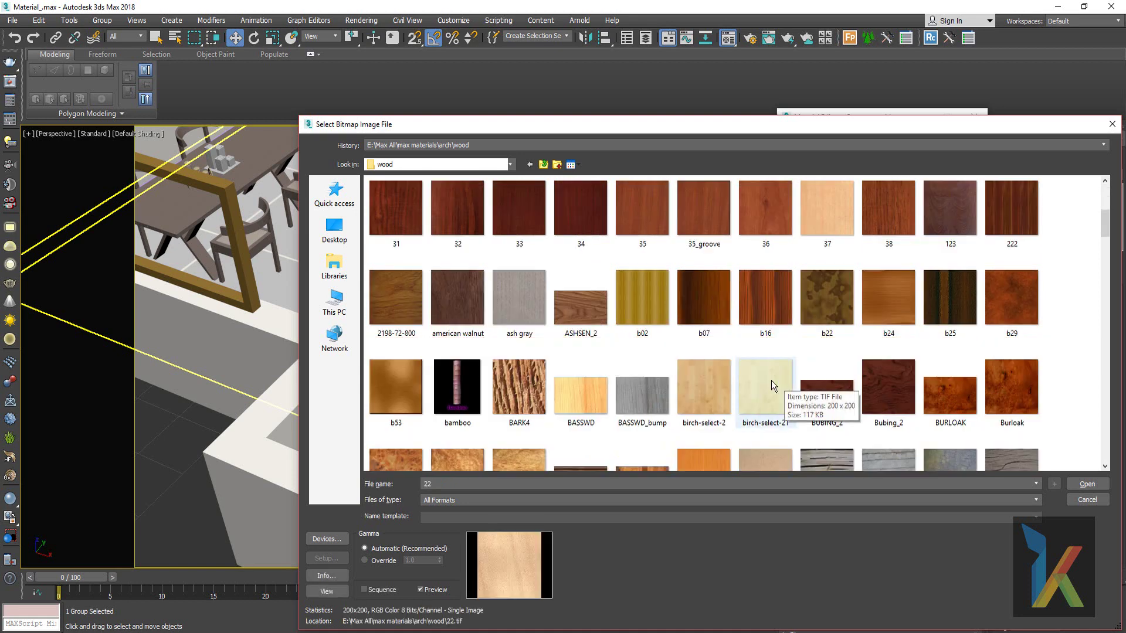
scroll(772, 380, "down", 2)
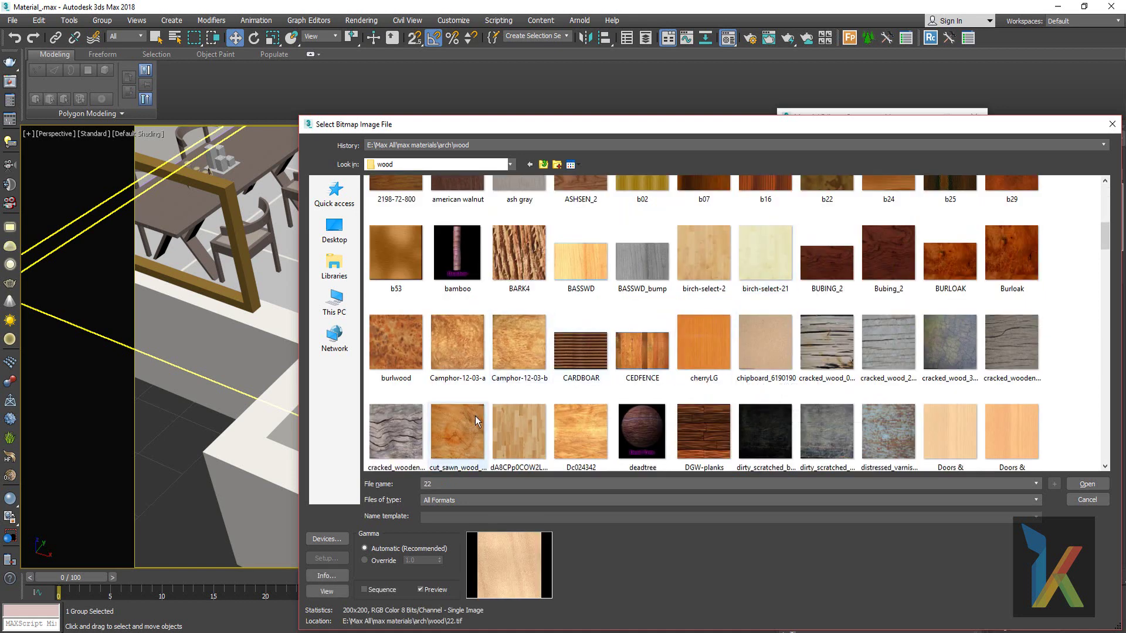
left_click(565, 430)
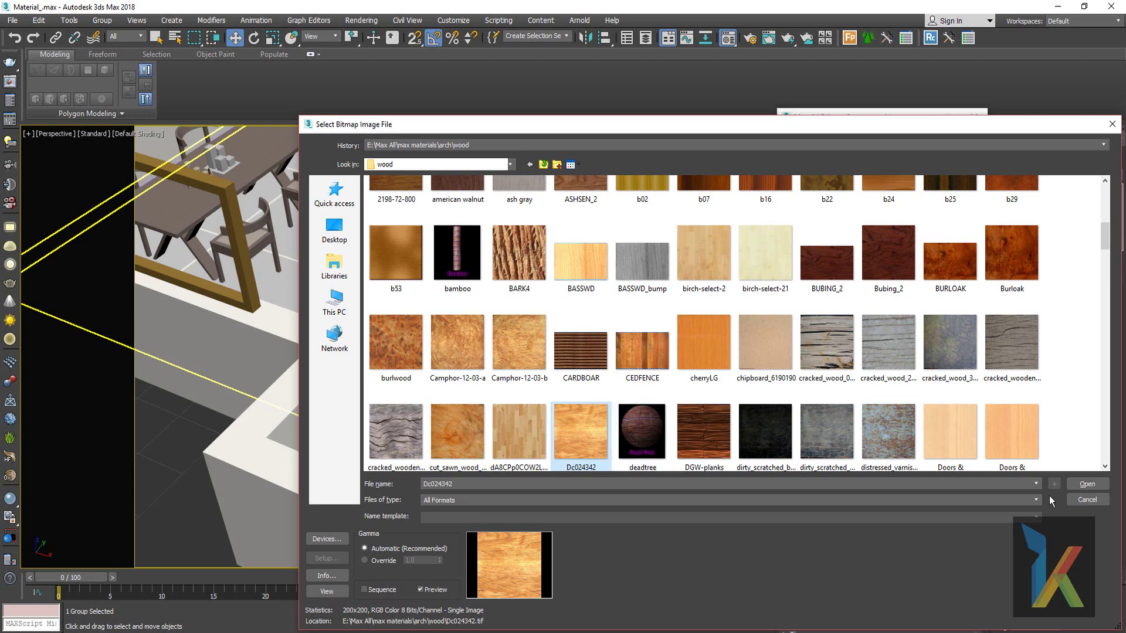
left_click(1027, 459)
left_click(1085, 484)
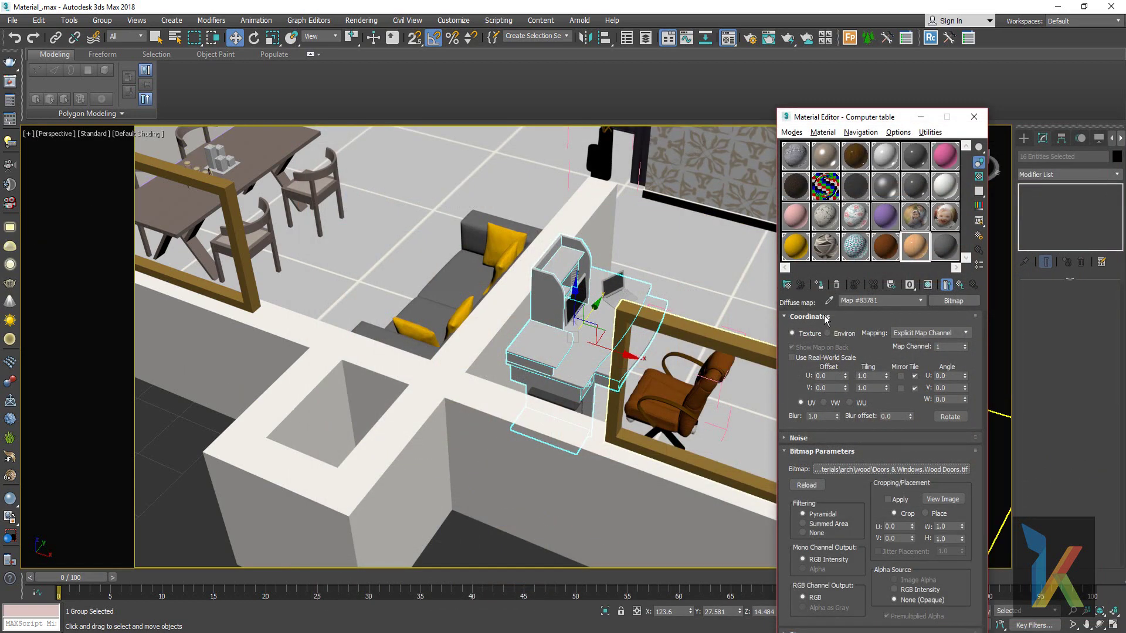
- Assign the Computer table material to the desk and view it from above
left_click(824, 285)
scroll(636, 332, "up", 5)
scroll(633, 327, "up", 4)
mouse_move(641, 327)
middle_mouse_down("alt")
mouse_move(548, 384)
mouse_move(545, 367)
mouse_move(616, 359)
middle_mouse_up("alt")
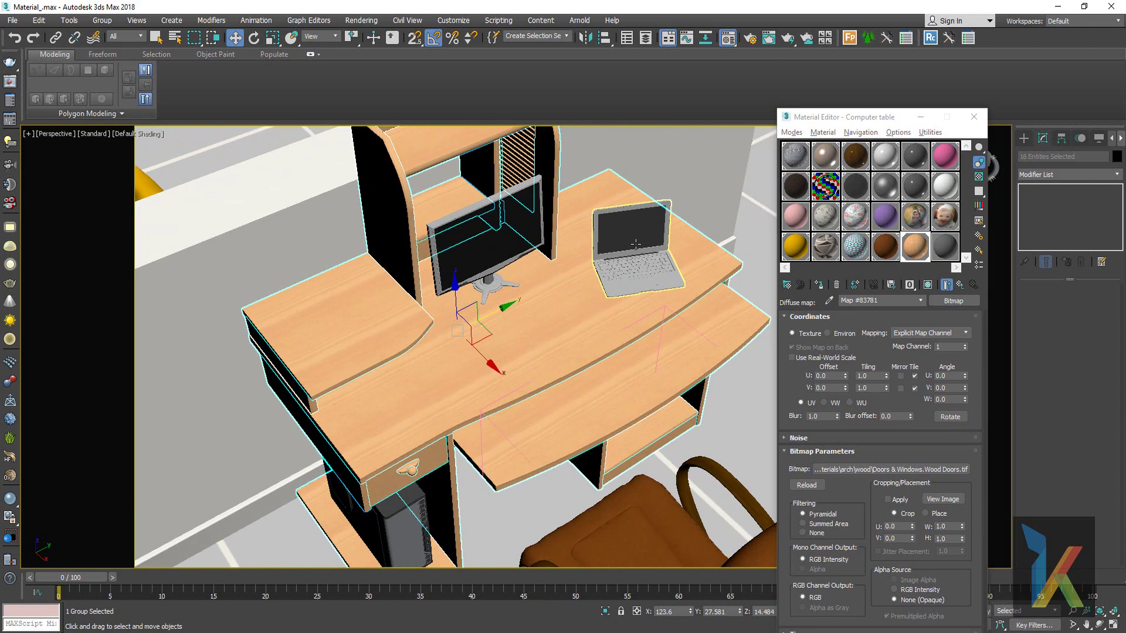
- Give the laptop a free black material, renamed 'bl' to resolve the name conflict
left_click(667, 204)
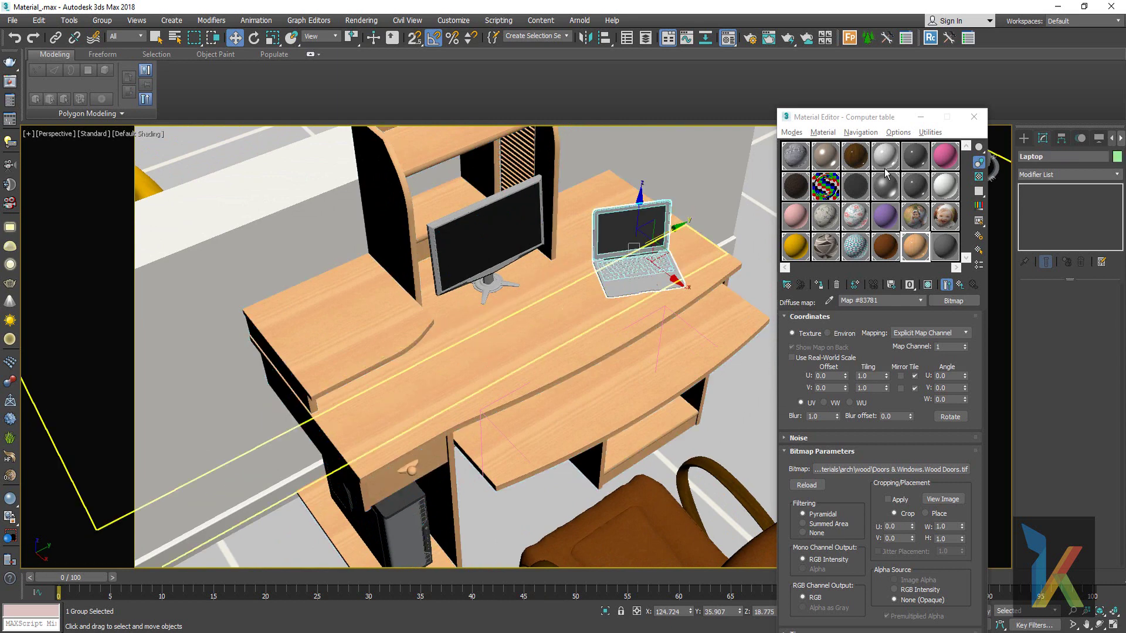
left_click(912, 159)
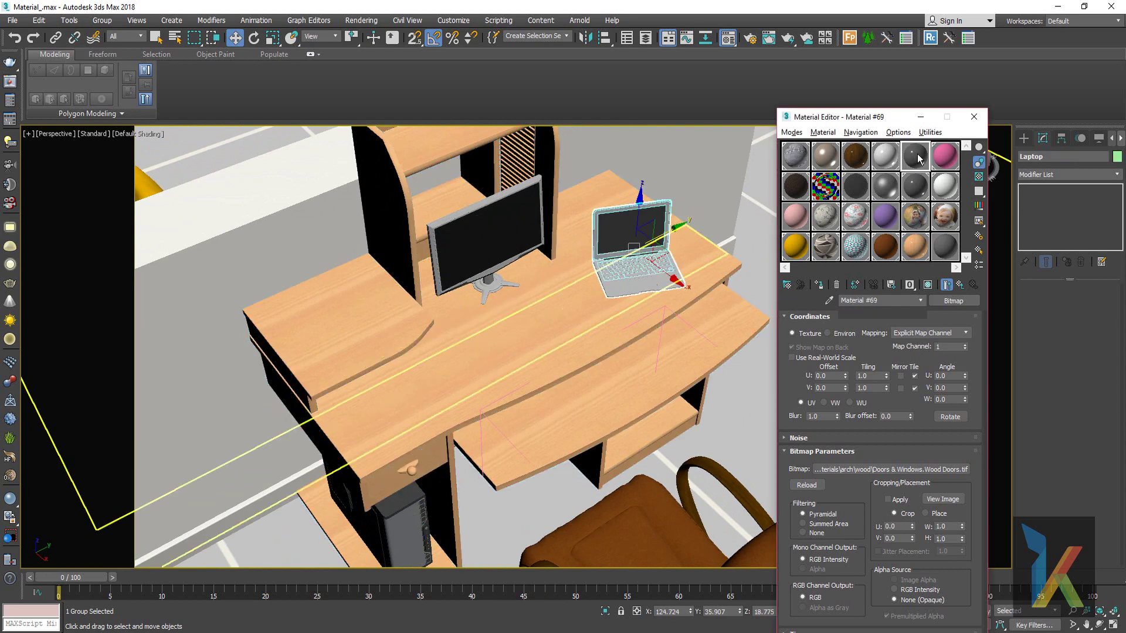
left_click(820, 287)
left_click(624, 367)
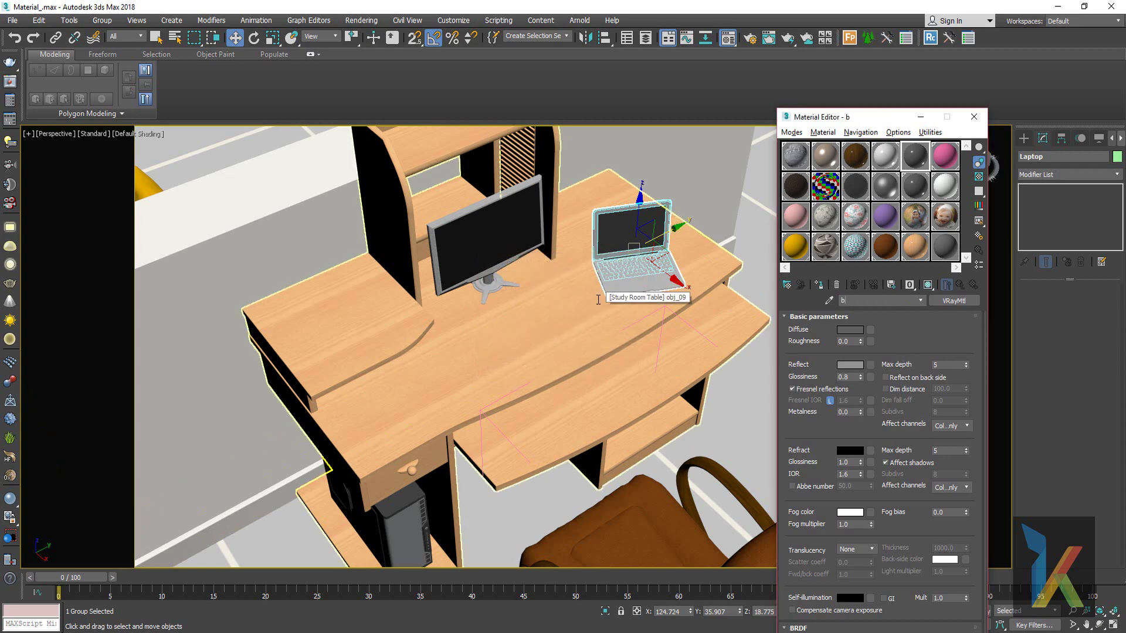
type("bl")
left_click(820, 286)
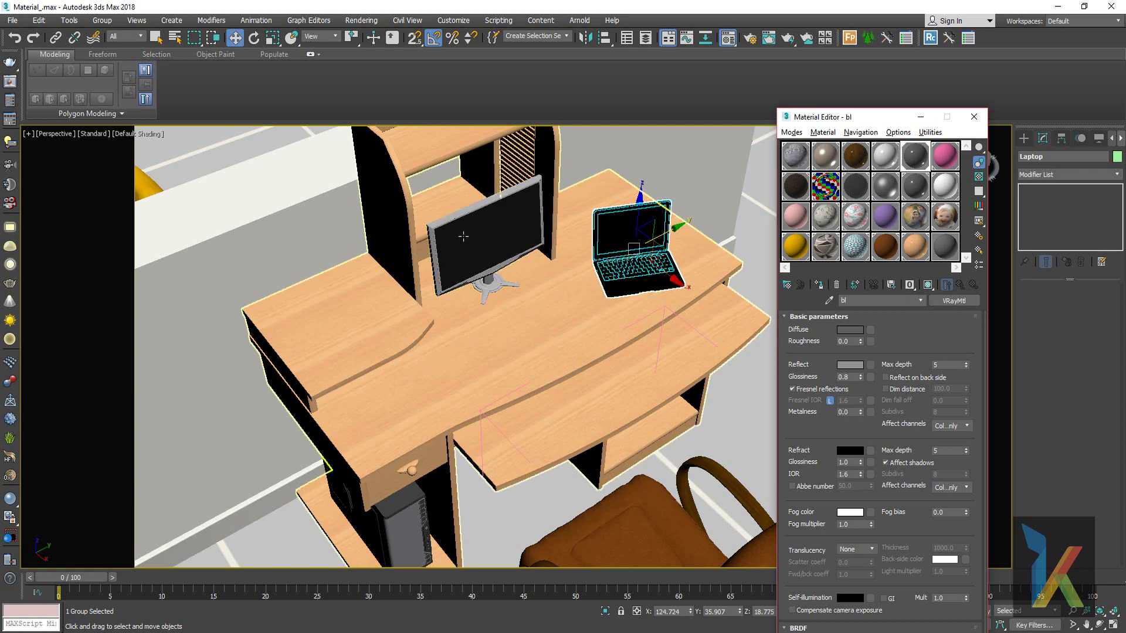
- Apply the black bl material to the monitor, then select the PC tower under the desk
left_click(460, 218)
left_click(820, 285)
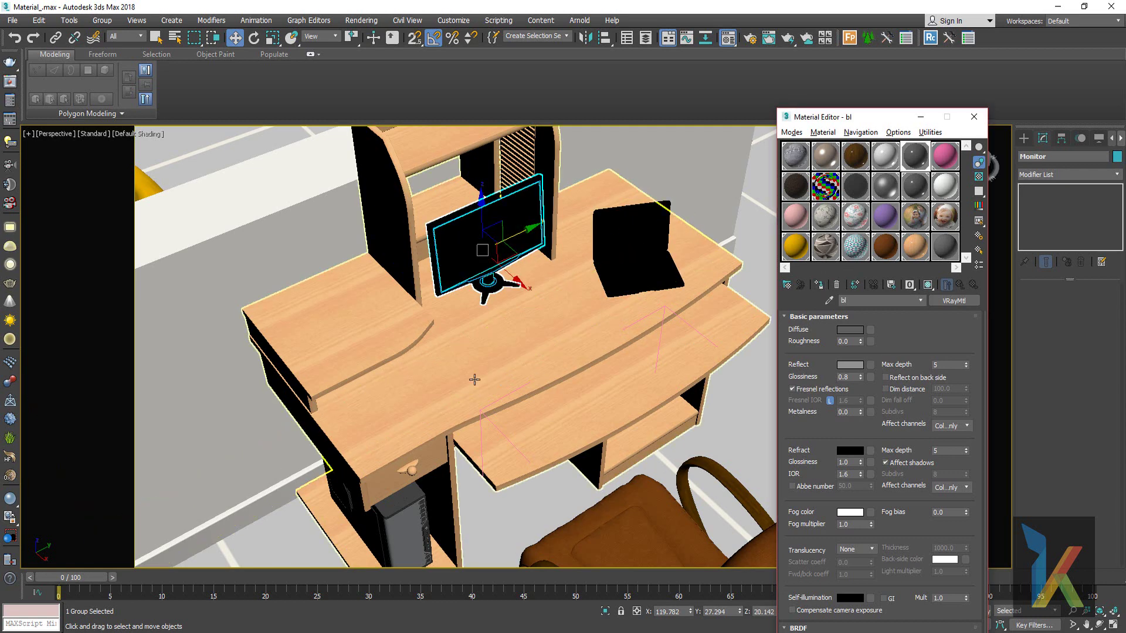
middle_click_drag(506, 380, 473, 364, "alt")
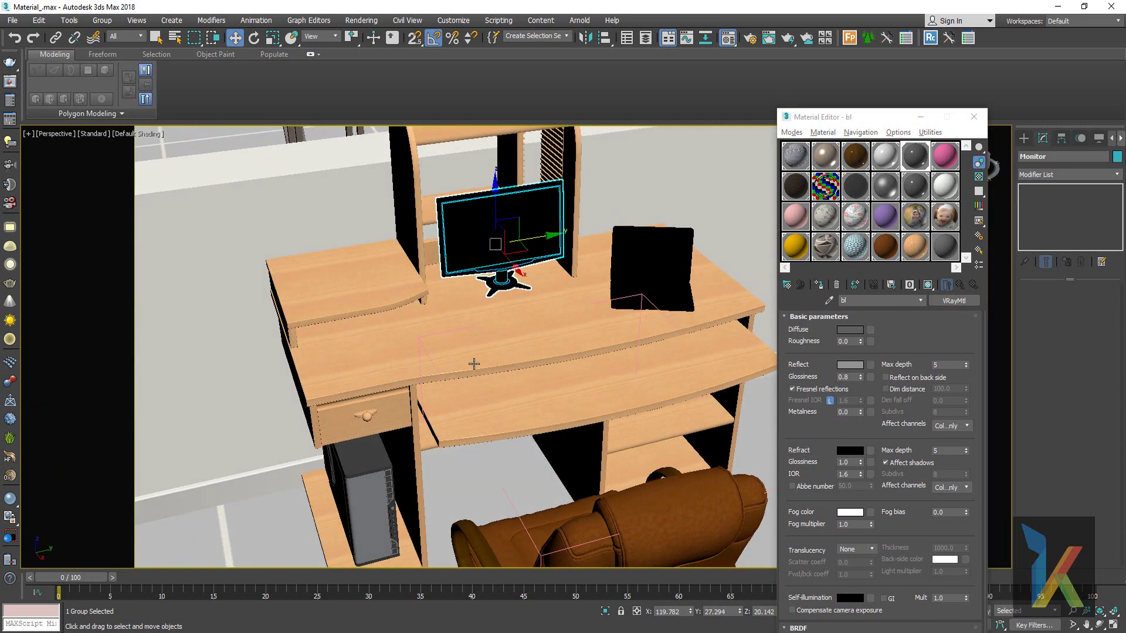
left_click(374, 465)
- Delete the PC tower and orbit the view toward the bathroom and bedrooms
key("Delete")
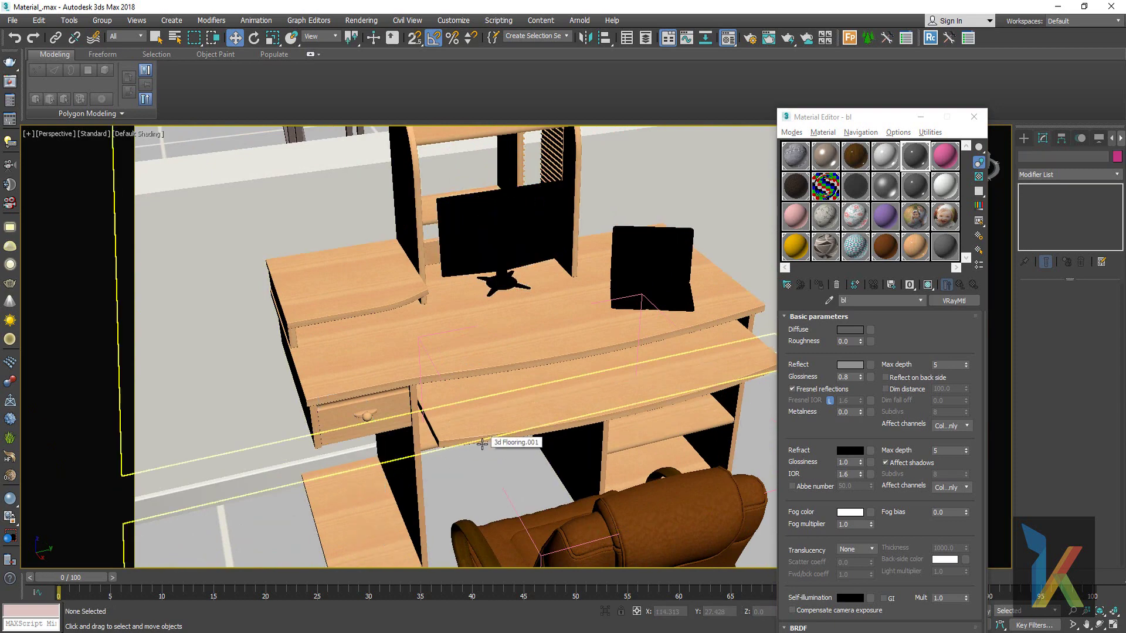
scroll(534, 417, "down", 5)
mouse_move(534, 417)
middle_mouse_down("alt")
mouse_move(586, 411)
mouse_move(670, 424)
mouse_move(522, 389)
mouse_move(622, 328)
middle_mouse_up("alt")
scroll(671, 425, "up", 2)
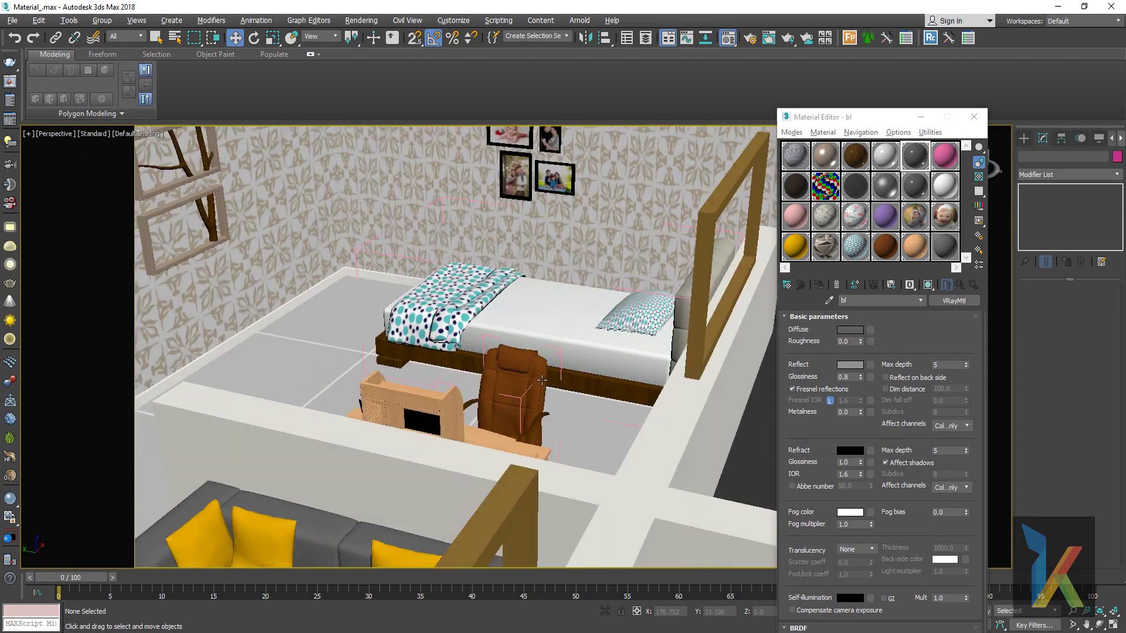
scroll(622, 329, "up", 2)
scroll(622, 328, "down", 4)
scroll(511, 433, "down", 4)
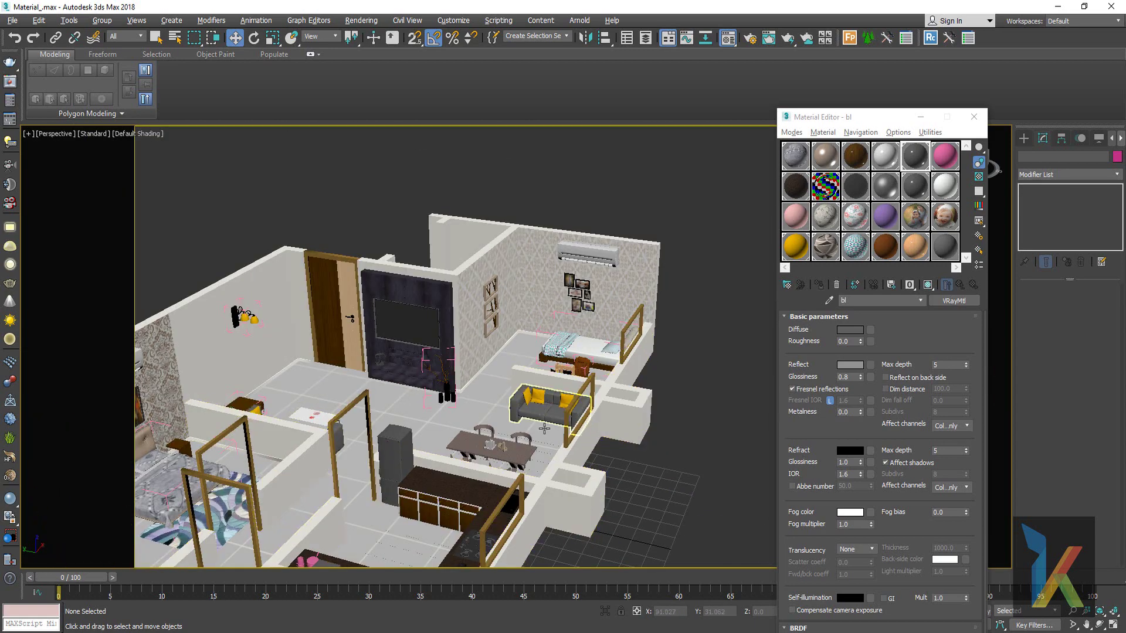
middle_click_drag(511, 432, 512, 380, "alt")
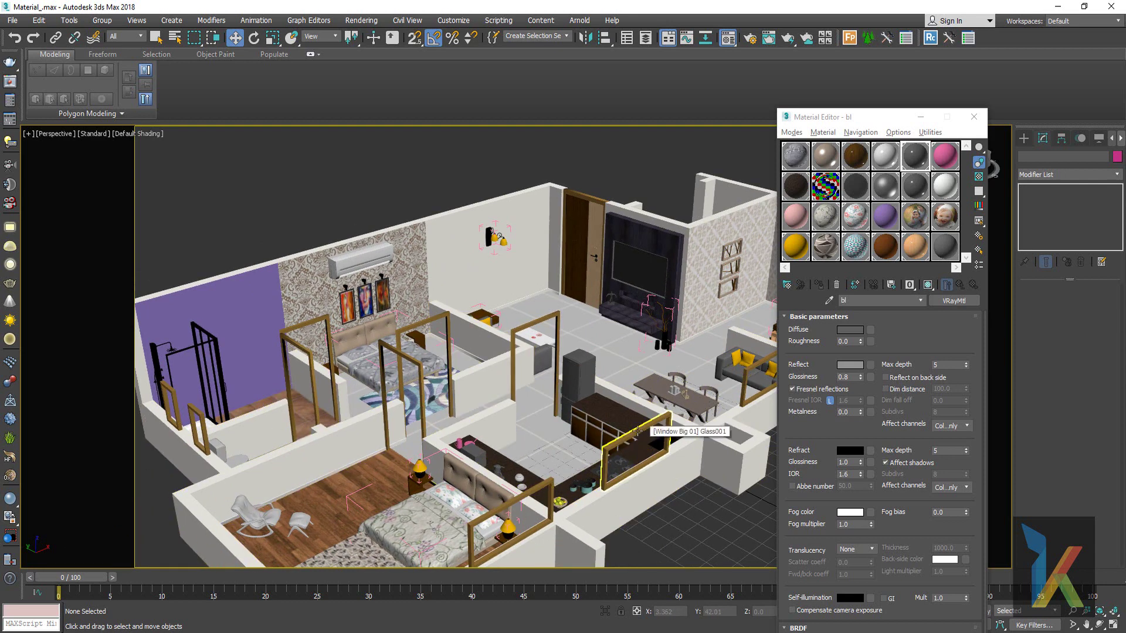
left_click(586, 197)
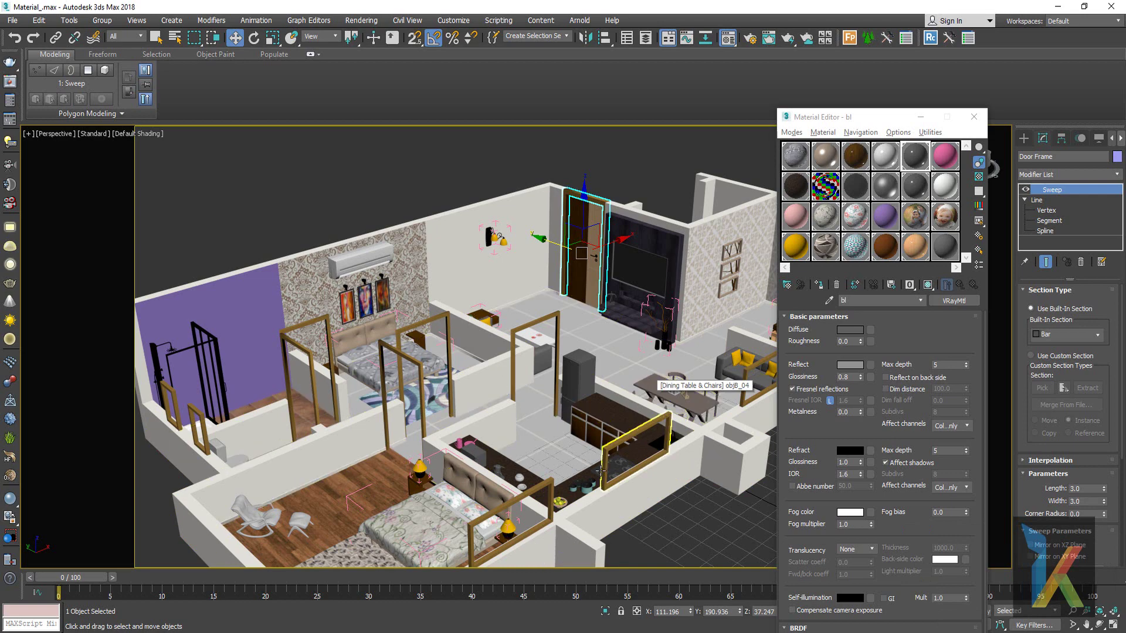
- Select the bedroom rocking chair group and zoom in to frame it
middle_click_drag(550, 469, 384, 461, "alt")
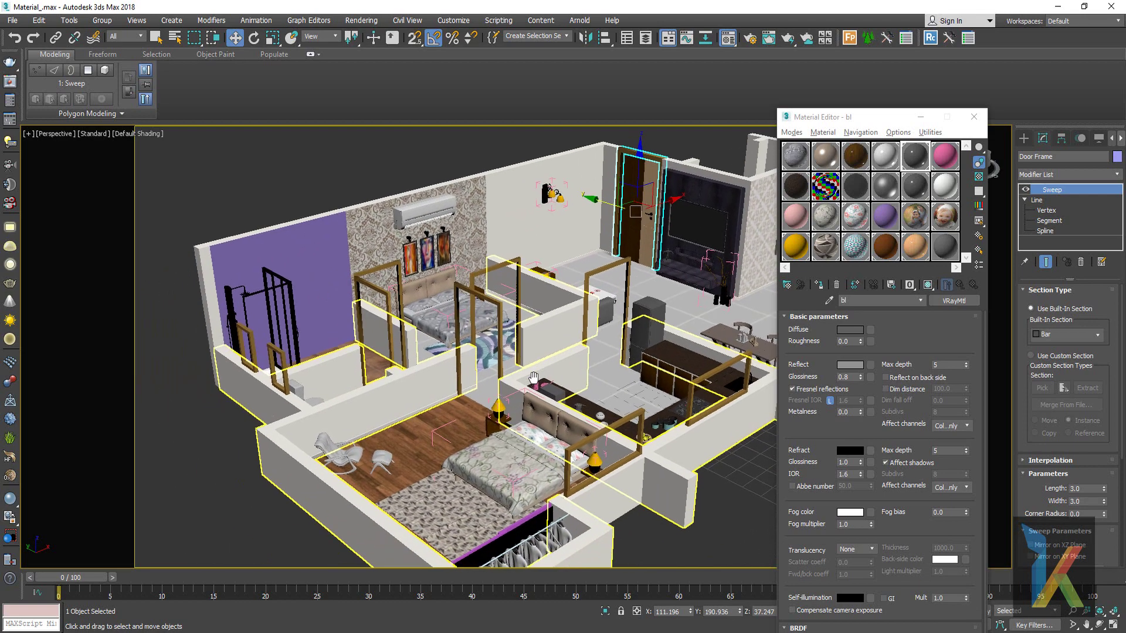
left_click(384, 462)
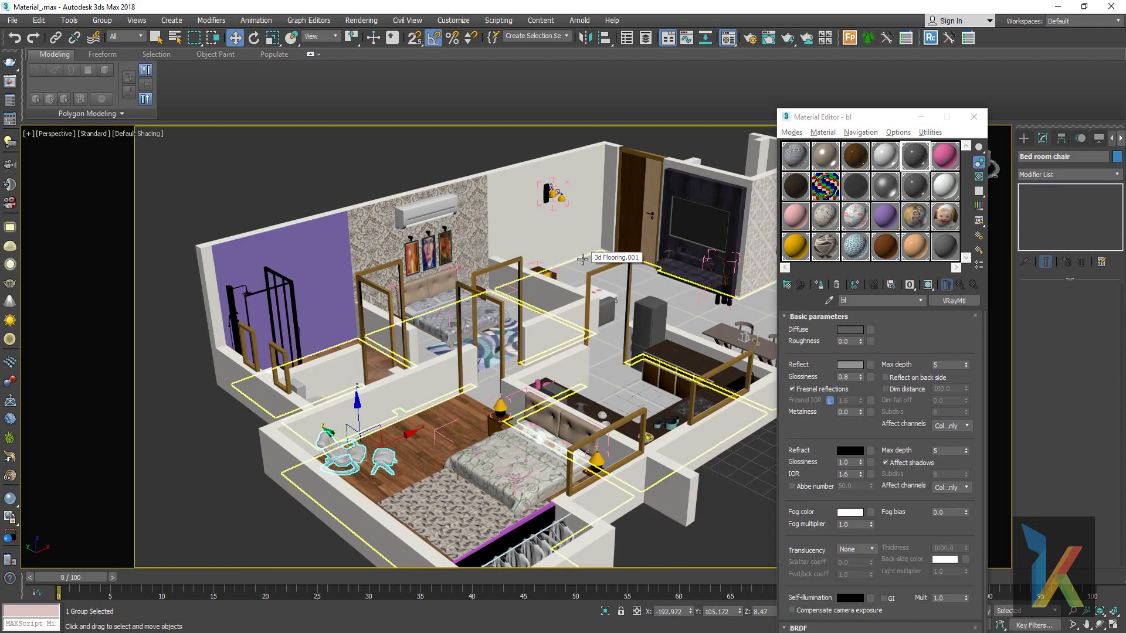
key("z")
scroll(560, 391, "up", 3)
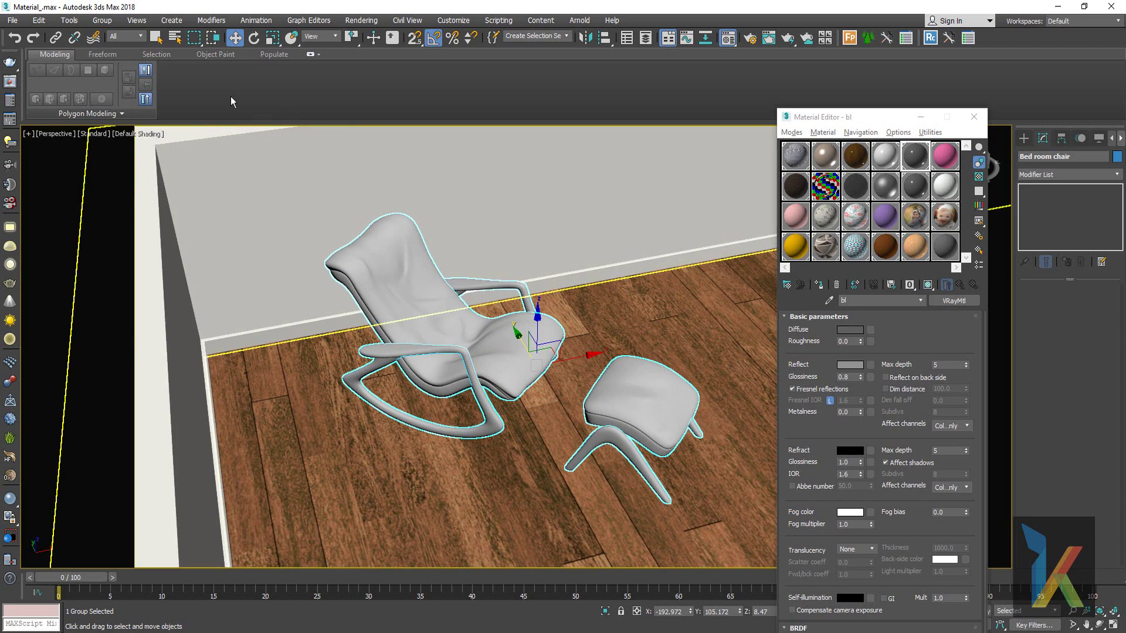
- Open the chair group and give the rocking chair seat Material #22 with Box UVW mapping
left_click(102, 25)
left_click(118, 75)
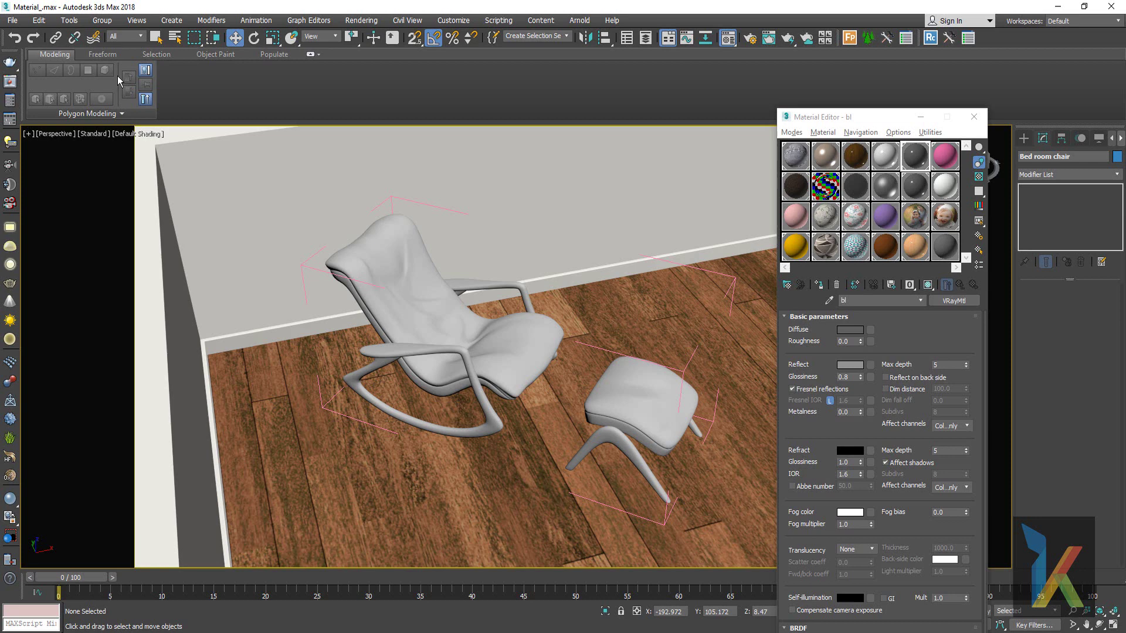
left_click(366, 255)
left_click(892, 252)
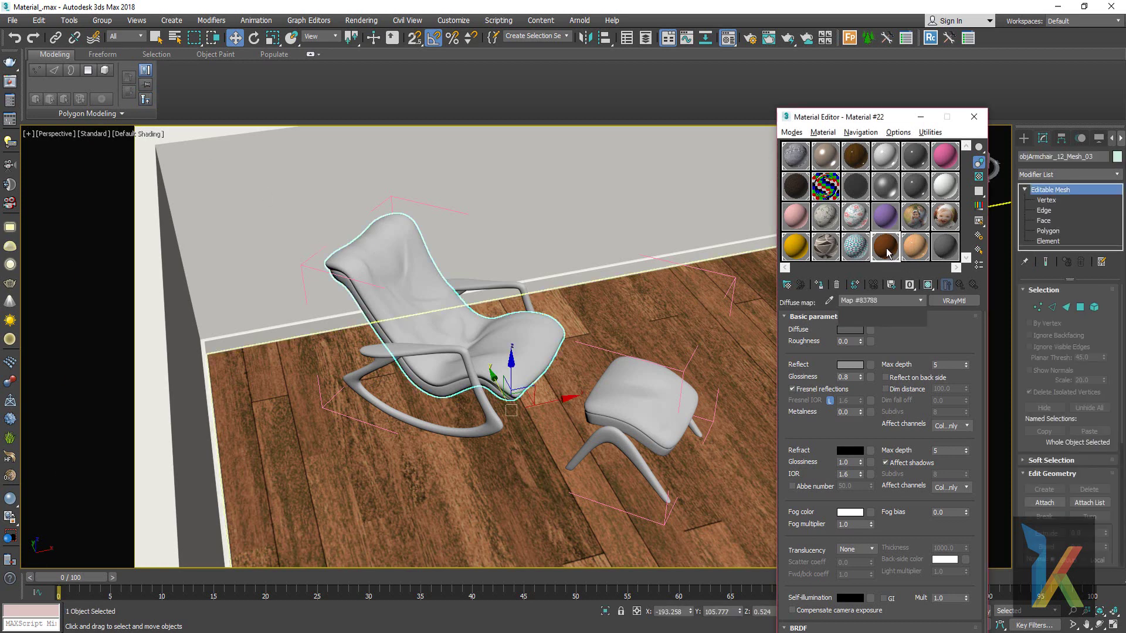
left_click(821, 286)
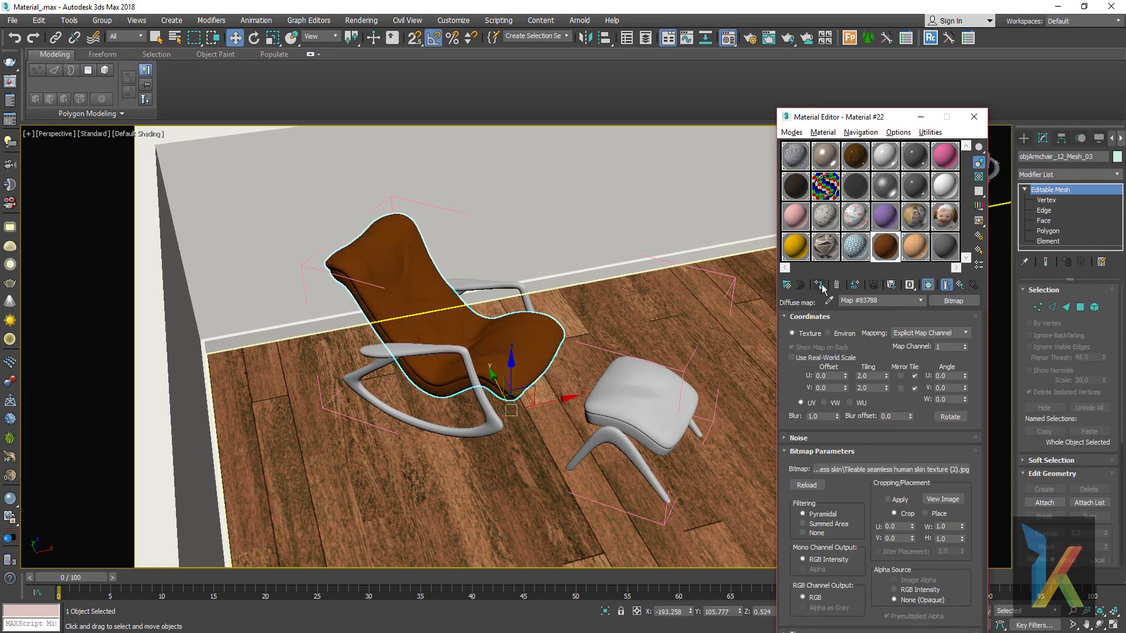
left_click(1054, 174)
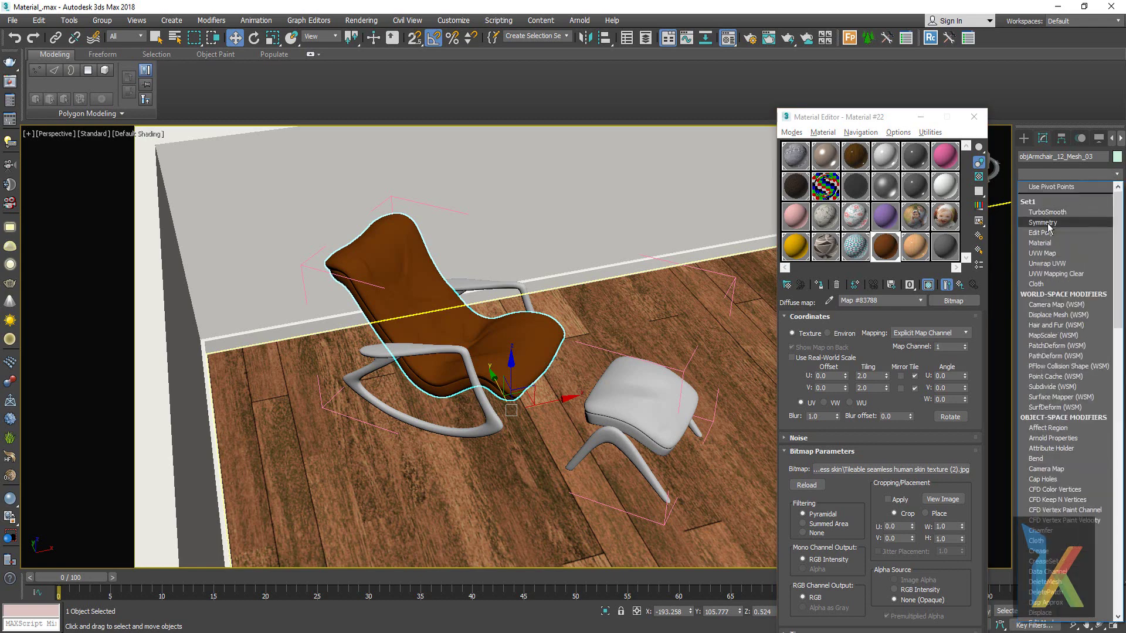
left_click(1054, 254)
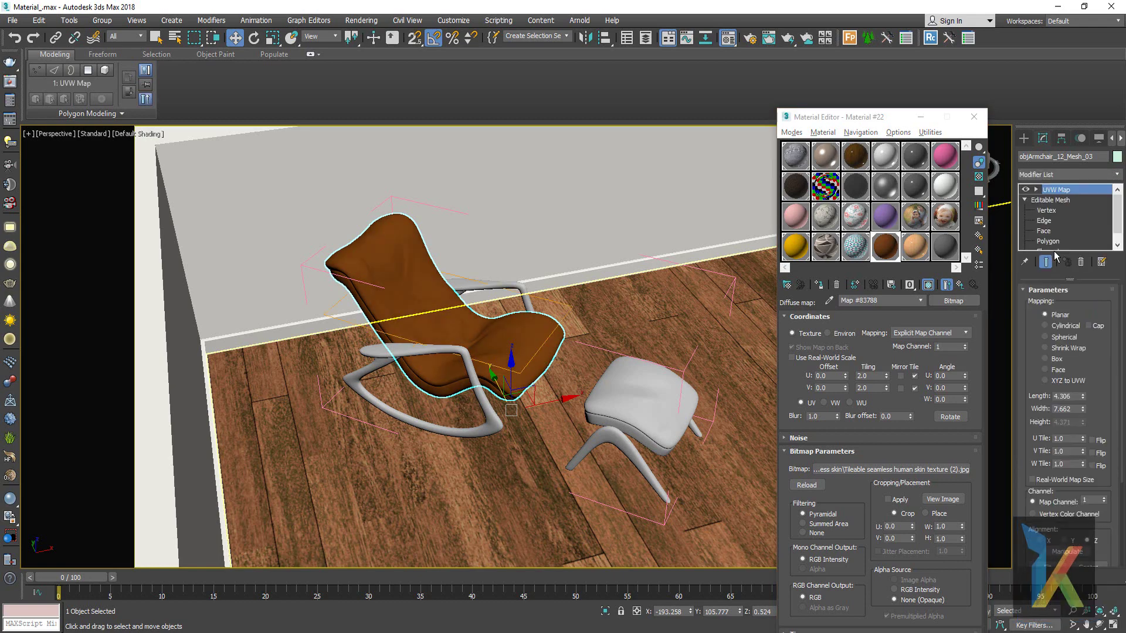
left_click(1054, 360)
- Apply Material #22 to the ottoman cushion and paste the UVW Map modifier onto it
scroll(439, 334, "up", 5)
scroll(442, 335, "up", 3)
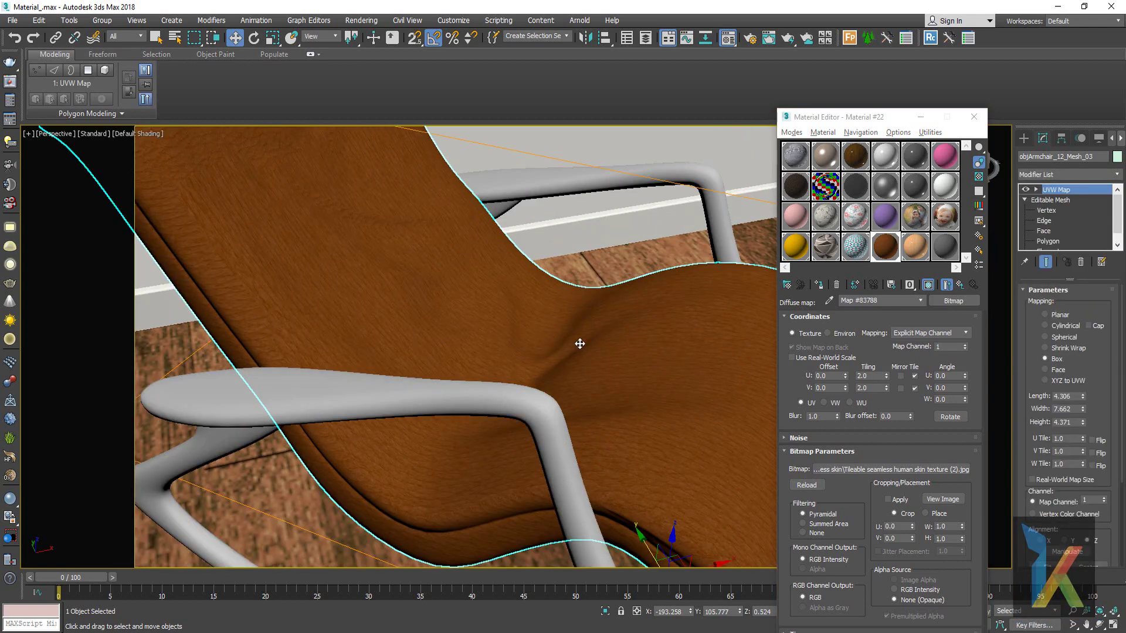
scroll(580, 344, "down", 5)
middle_click_drag(296, 258, 283, 259, "alt")
scroll(519, 359, "up", 5)
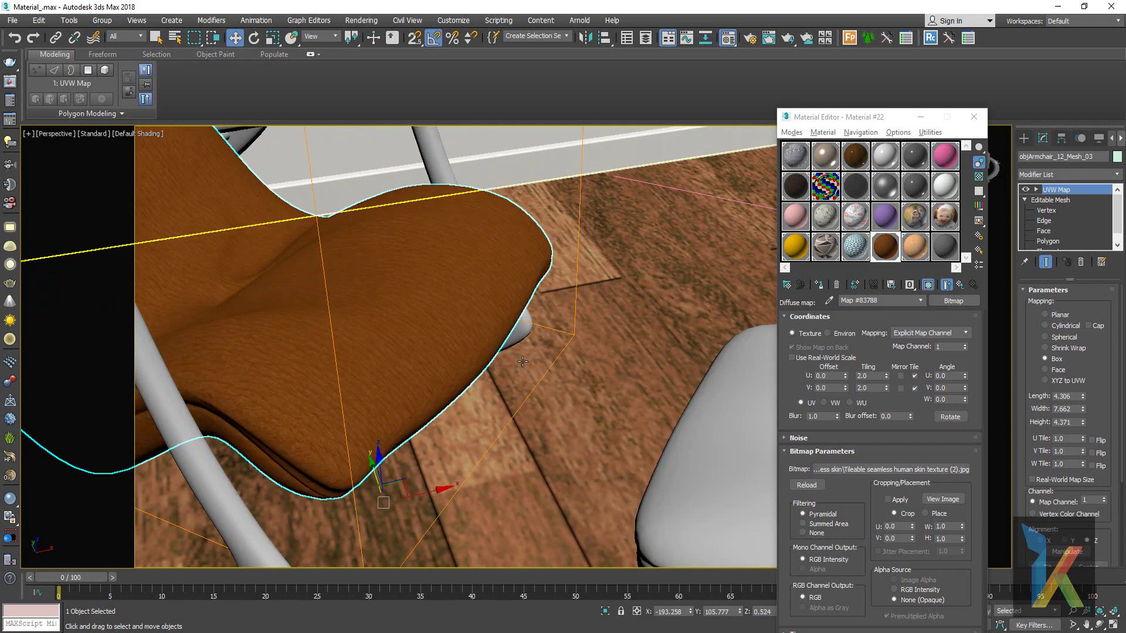
scroll(522, 361, "down", 4)
scroll(540, 373, "down", 4)
left_click(645, 421)
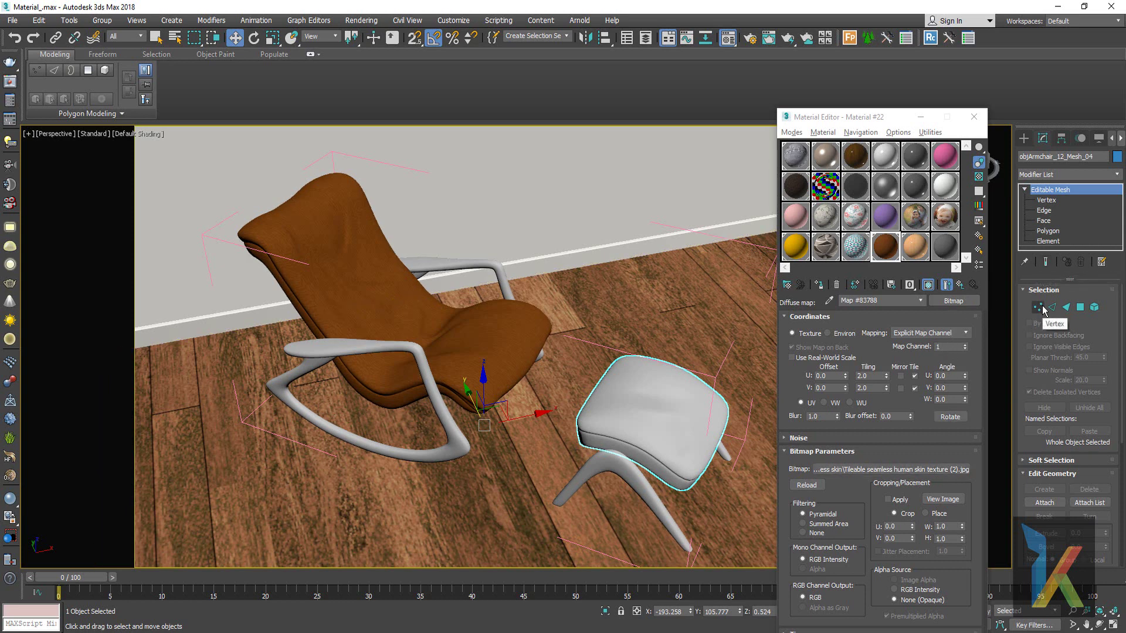
left_click(819, 285)
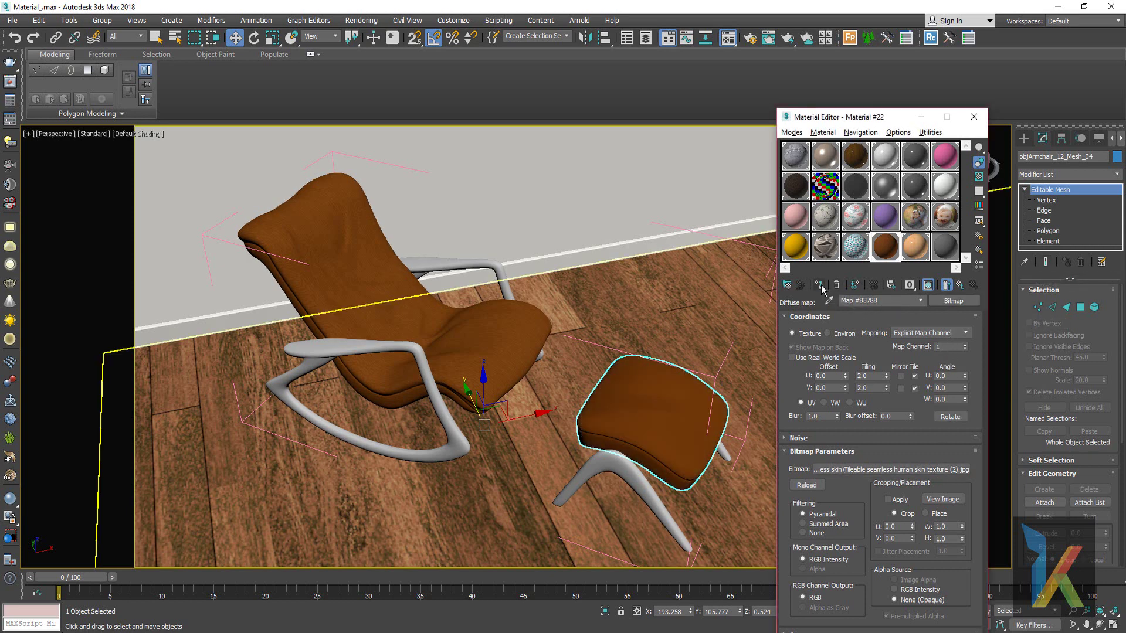
right_click(1058, 193)
left_click(1051, 191)
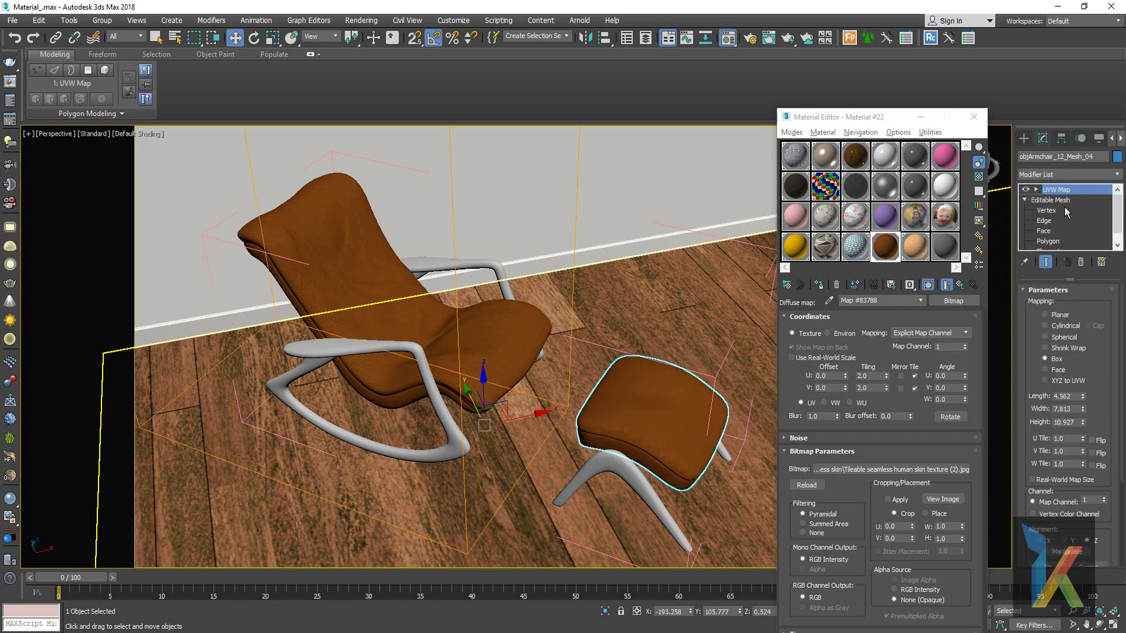
scroll(587, 456, "up", 5)
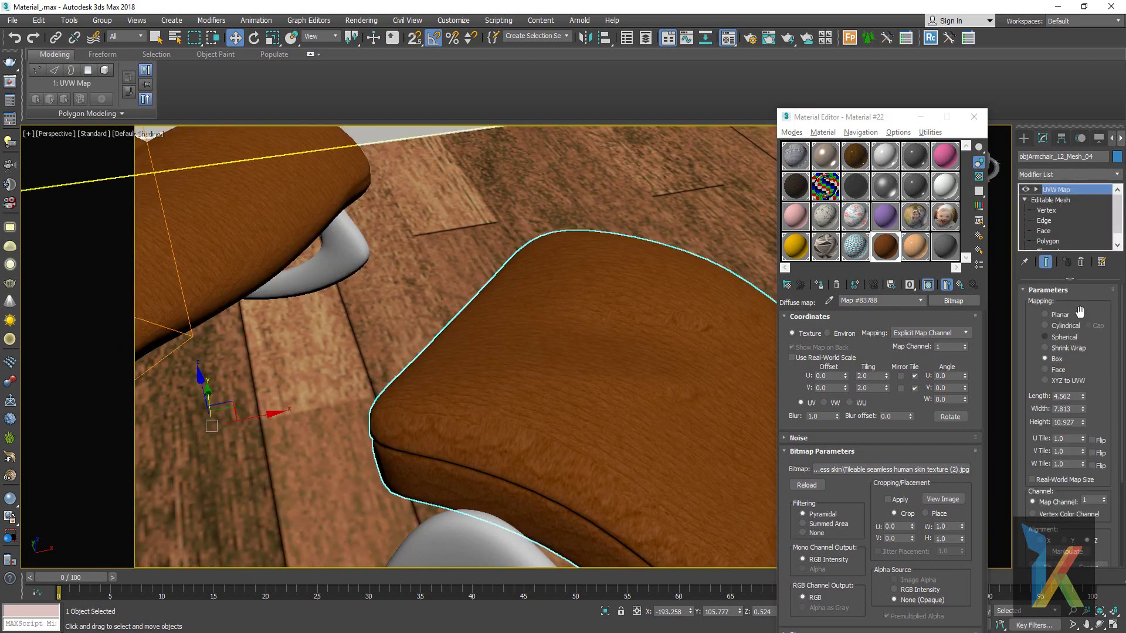
left_click(1024, 138)
scroll(573, 366, "down", 5)
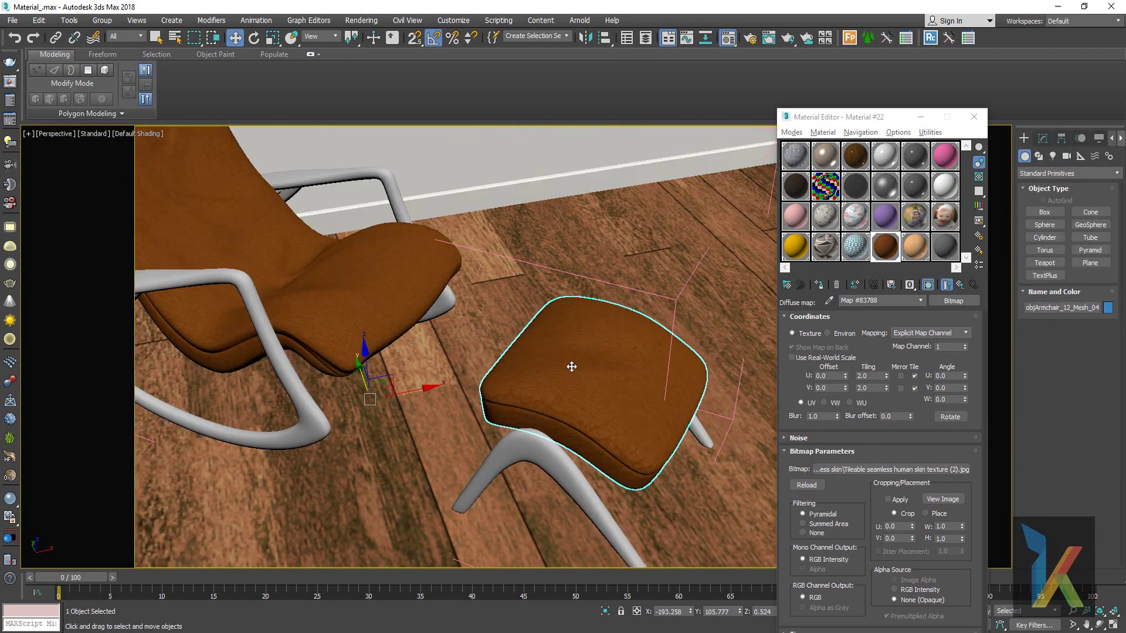
- Give the ottoman's grey frame the black SS material
left_click(550, 454)
left_click(833, 186)
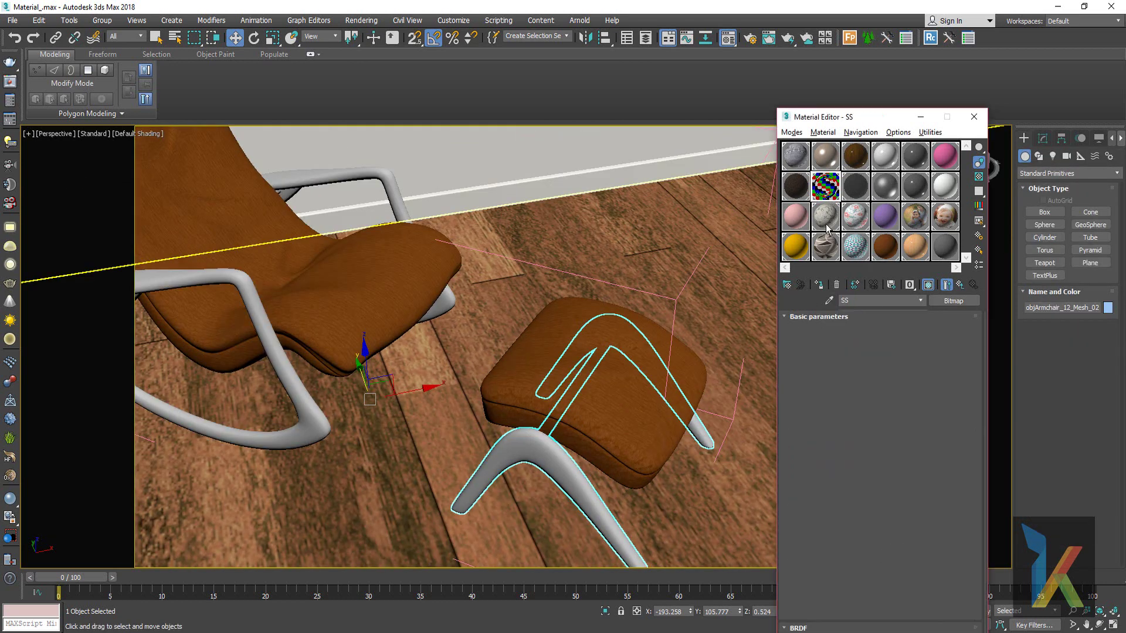
left_click(819, 285)
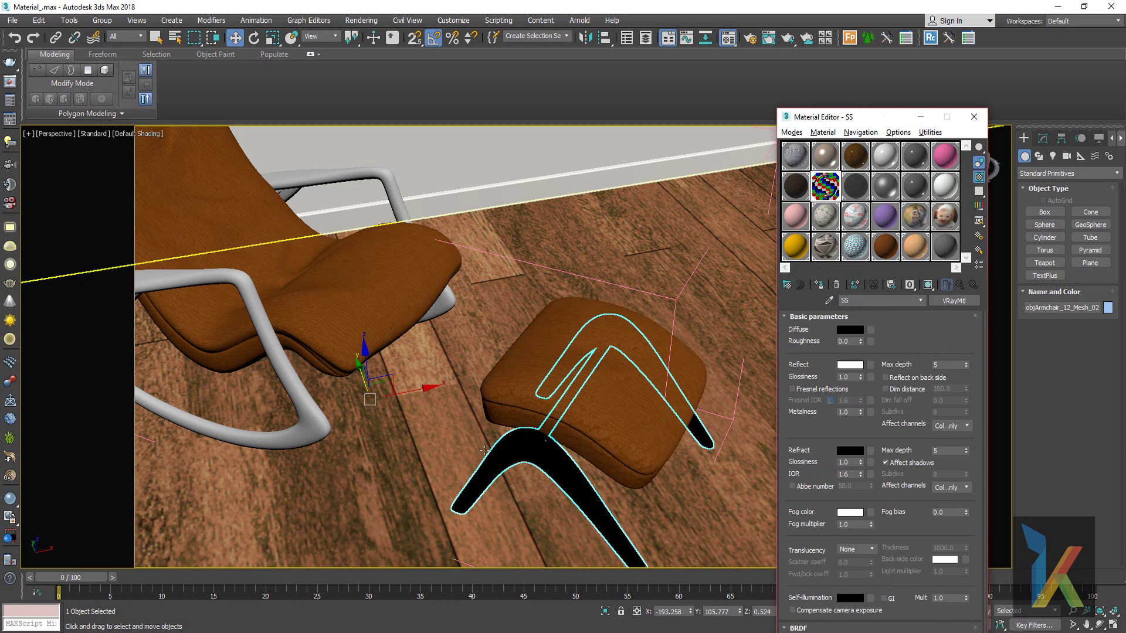
middle_click_drag(578, 435, 631, 463)
- Apply wood Material #7 to the rocker frame with a fresh Box UVW Map modifier
left_click(433, 307)
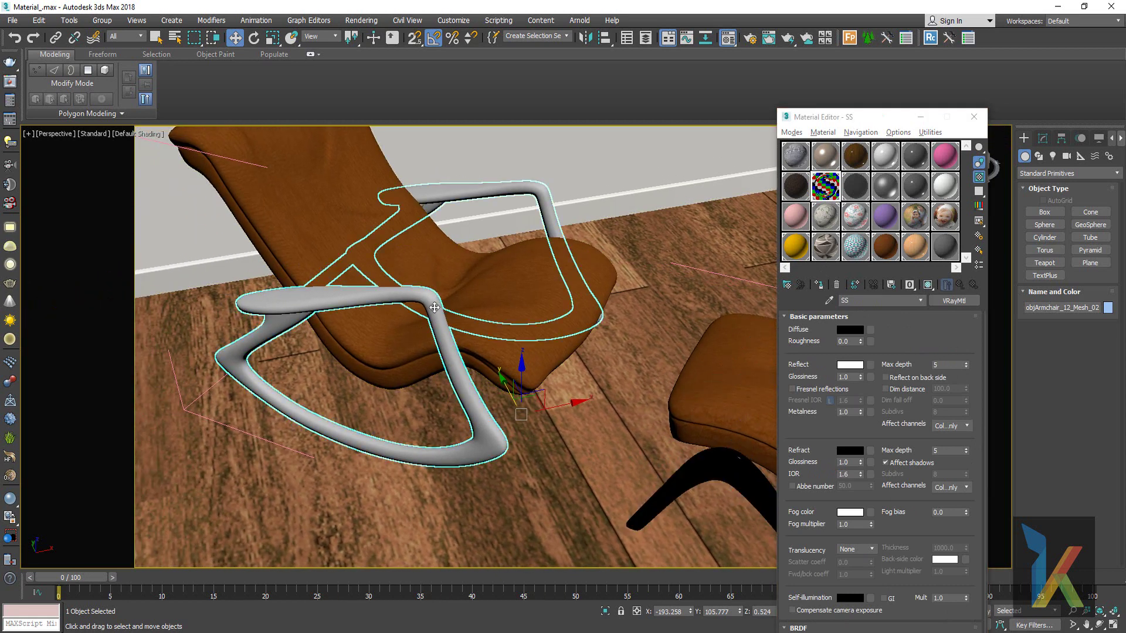
left_click(826, 252)
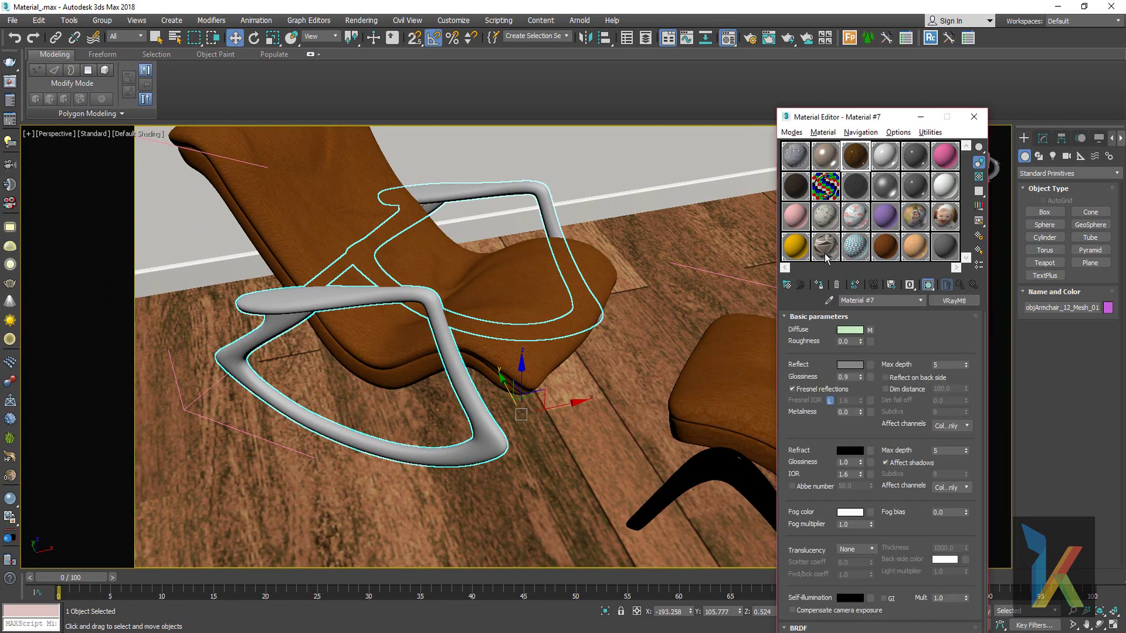
left_click(819, 284)
scroll(536, 364, "up", 3)
scroll(241, 340, "up", 4)
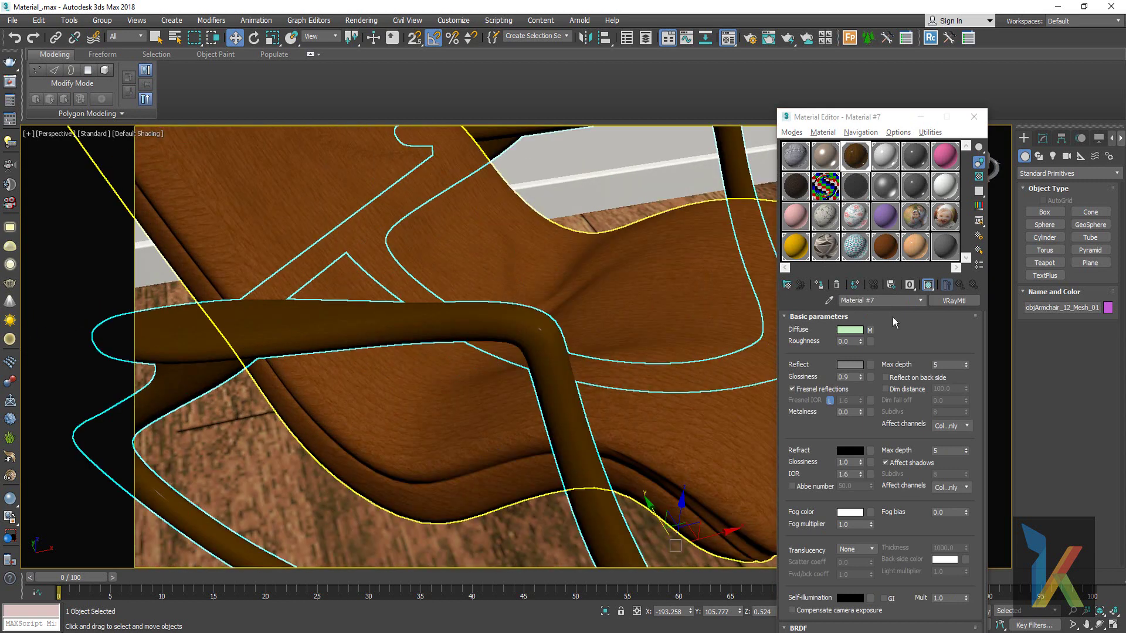
left_click(1043, 139)
right_click(1061, 188)
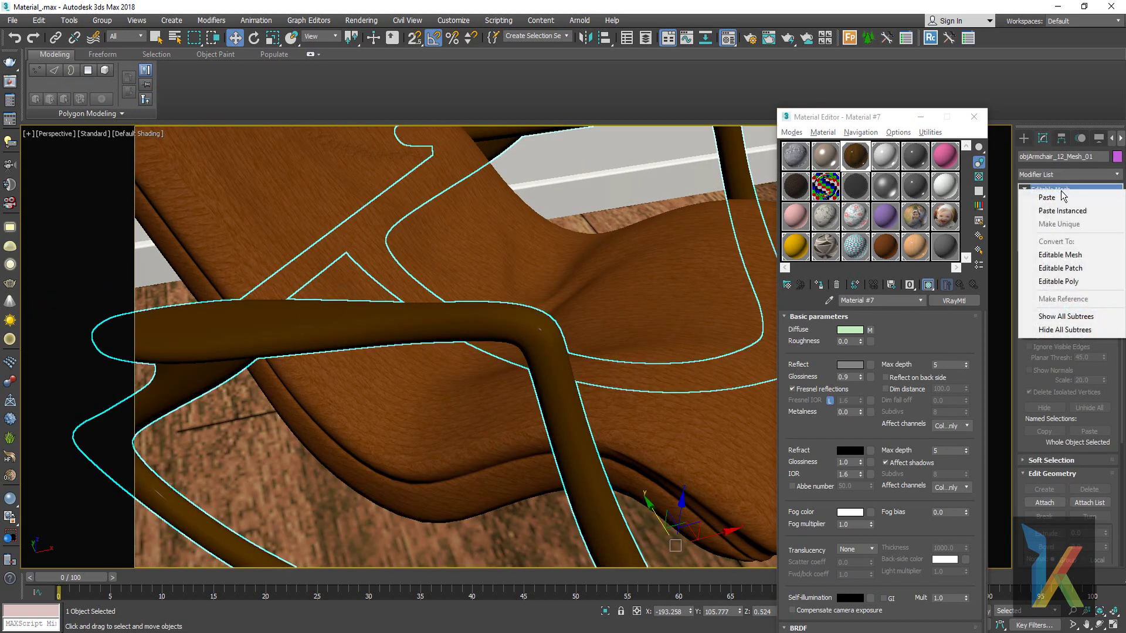
left_click(1060, 210)
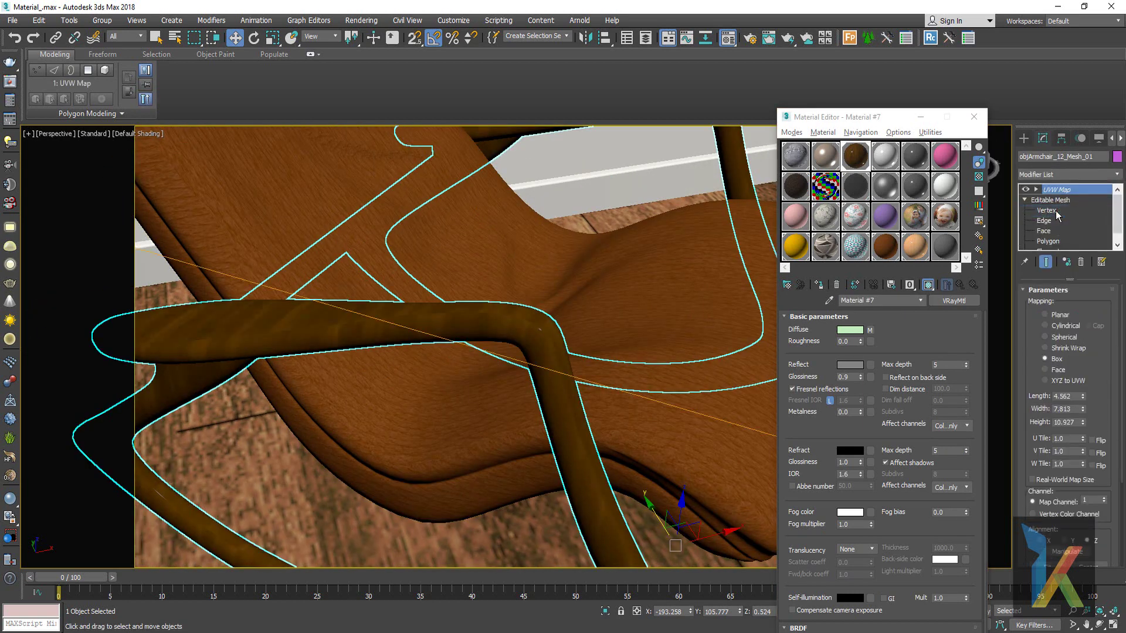
left_click(1083, 262)
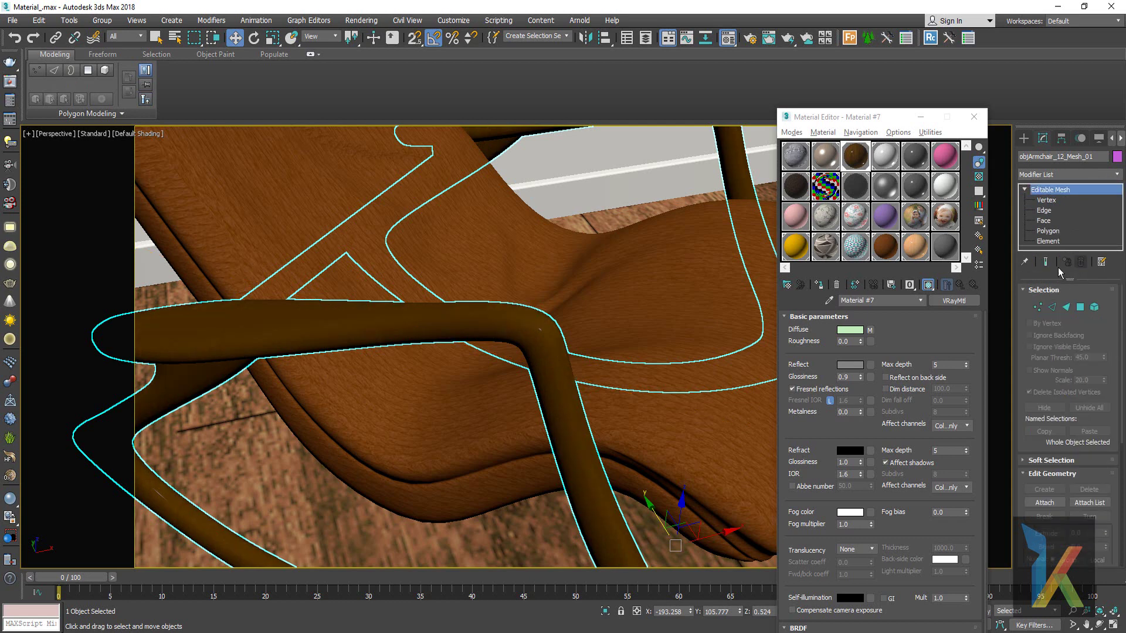
left_click(1066, 174)
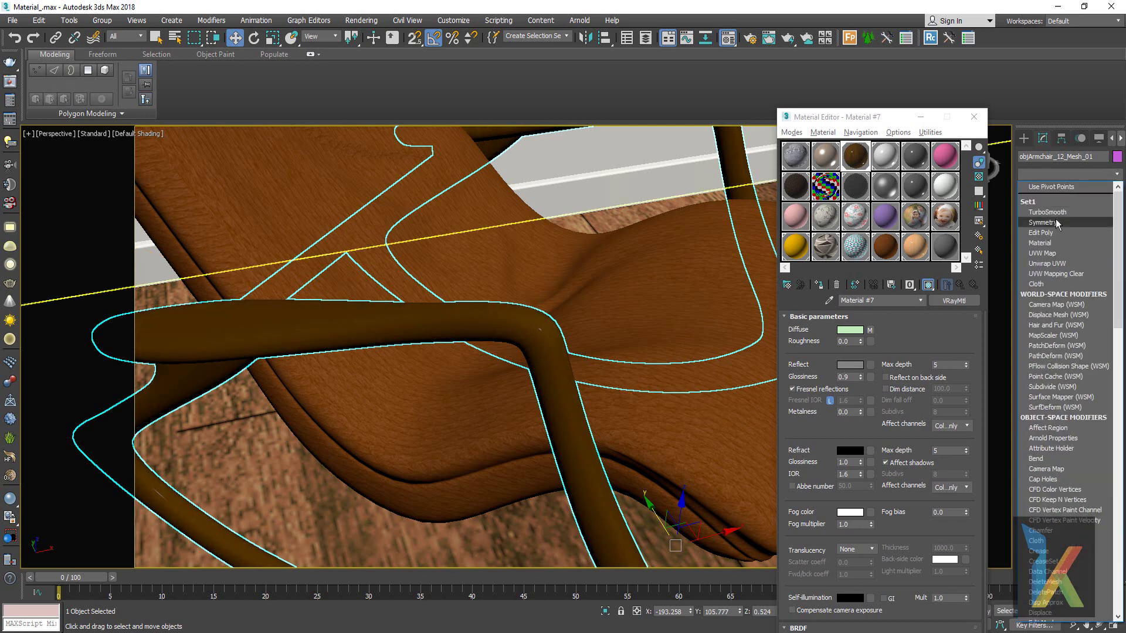
left_click(1048, 253)
left_click(1045, 359)
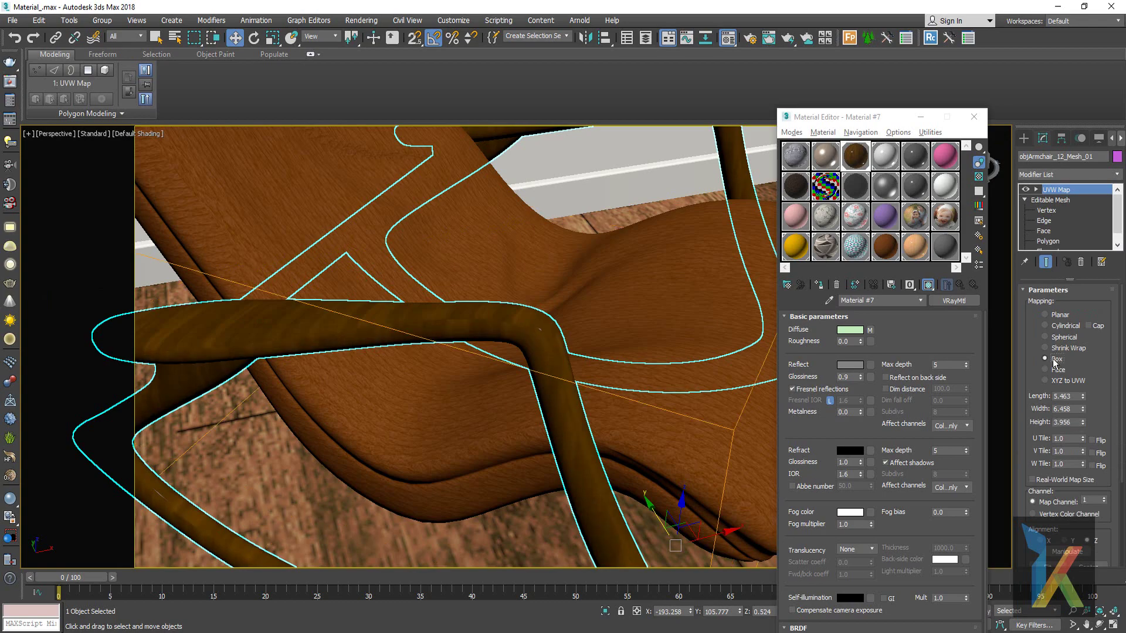
- Apply the wood material to the ottoman legs and paste the UVW Map modifier onto them
mouse_move(515, 327)
middle_mouse_down("alt")
mouse_move(611, 335)
mouse_move(307, 359)
mouse_move(577, 321)
middle_mouse_up("alt")
left_click(678, 290)
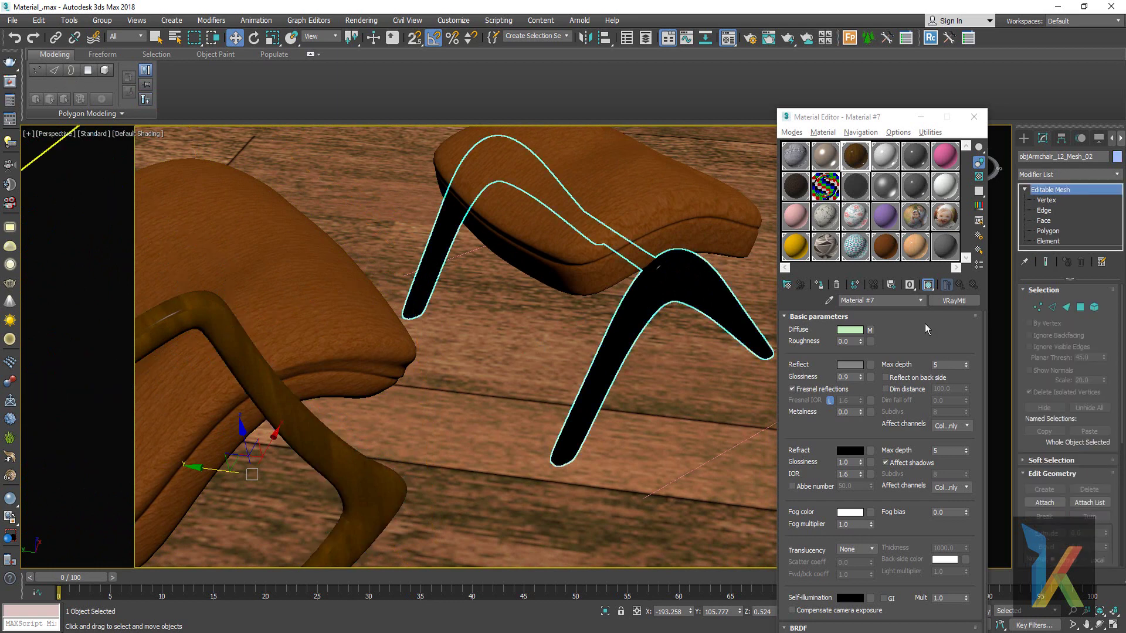
left_click(860, 167)
left_click(818, 286)
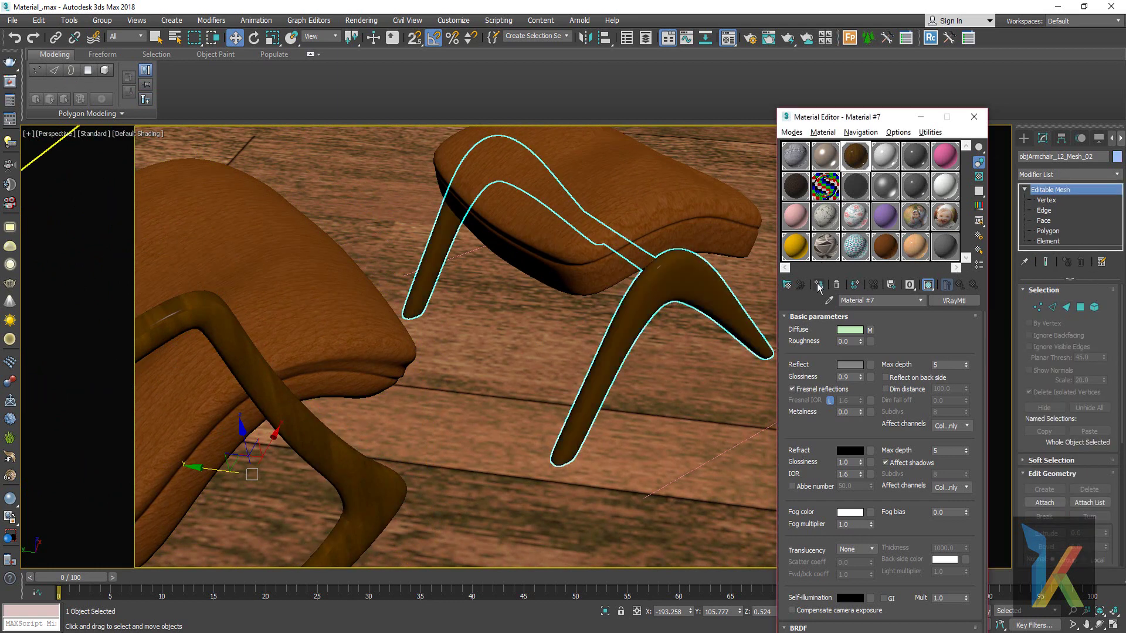
left_click(1076, 179)
right_click(1074, 188)
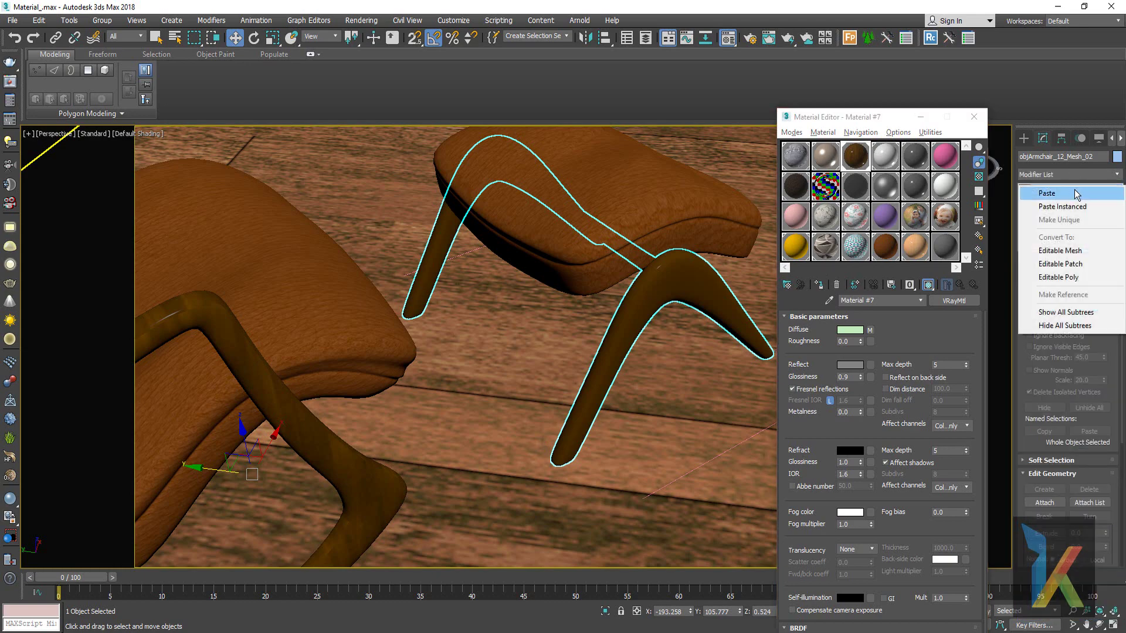
left_click(1077, 193)
middle_click_drag(682, 350, 645, 328, "alt")
scroll(667, 348, "down", 5)
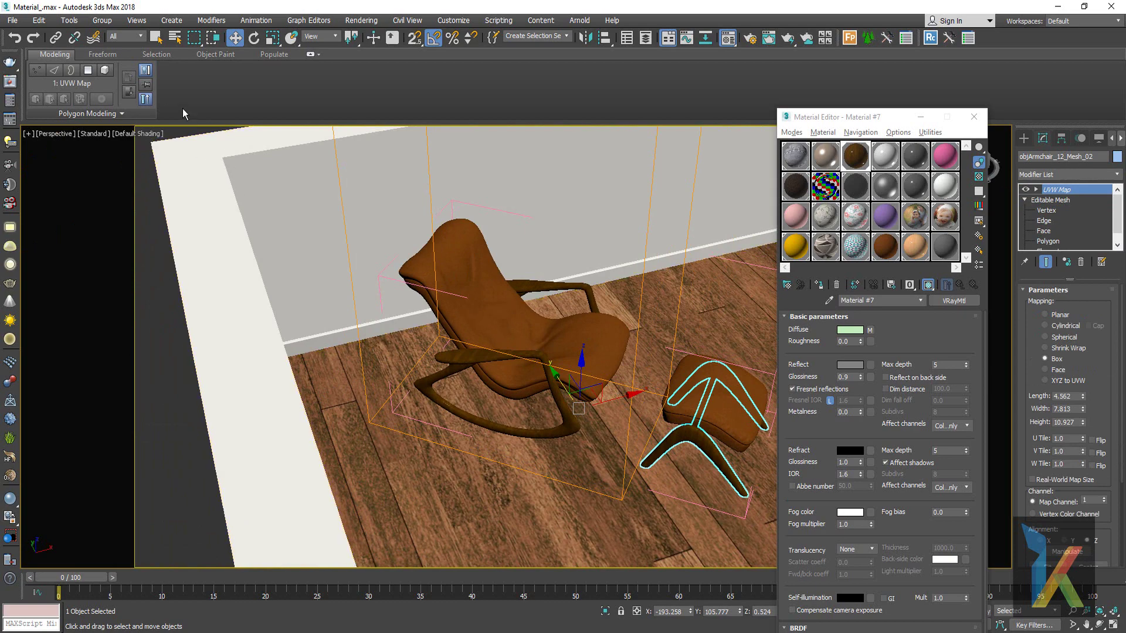
left_click(102, 20)
- Close the chair group and move the second hanging cloth up onto the wardrobe hanger
left_click(111, 85)
key("z")
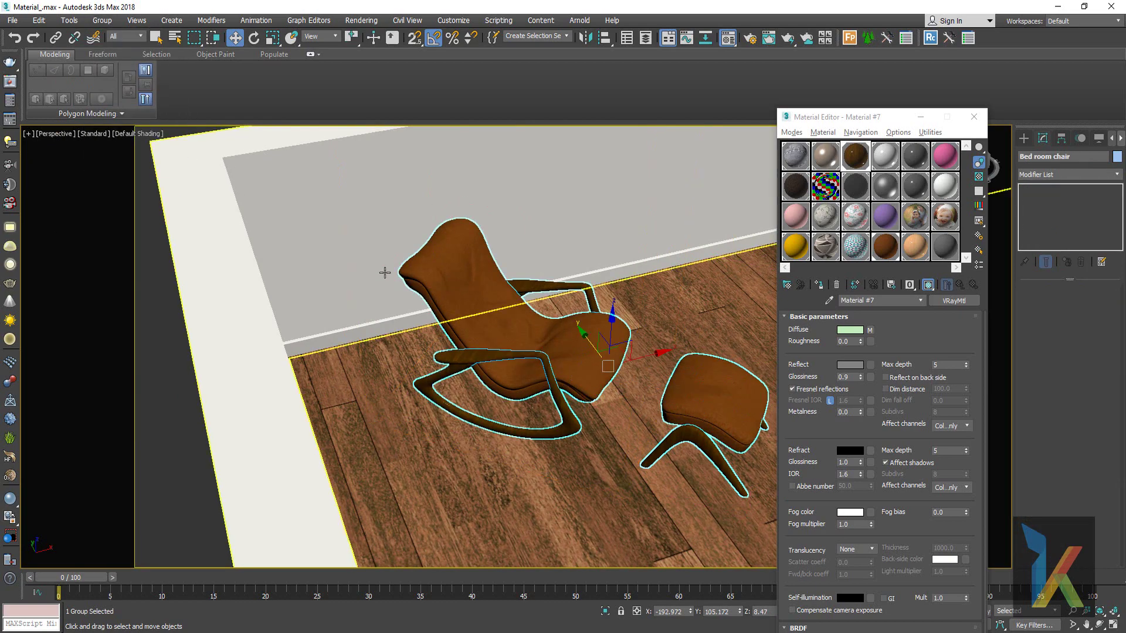
mouse_move(573, 344)
middle_mouse_down()
mouse_move(418, 279)
mouse_move(627, 317)
mouse_move(400, 380)
middle_mouse_up()
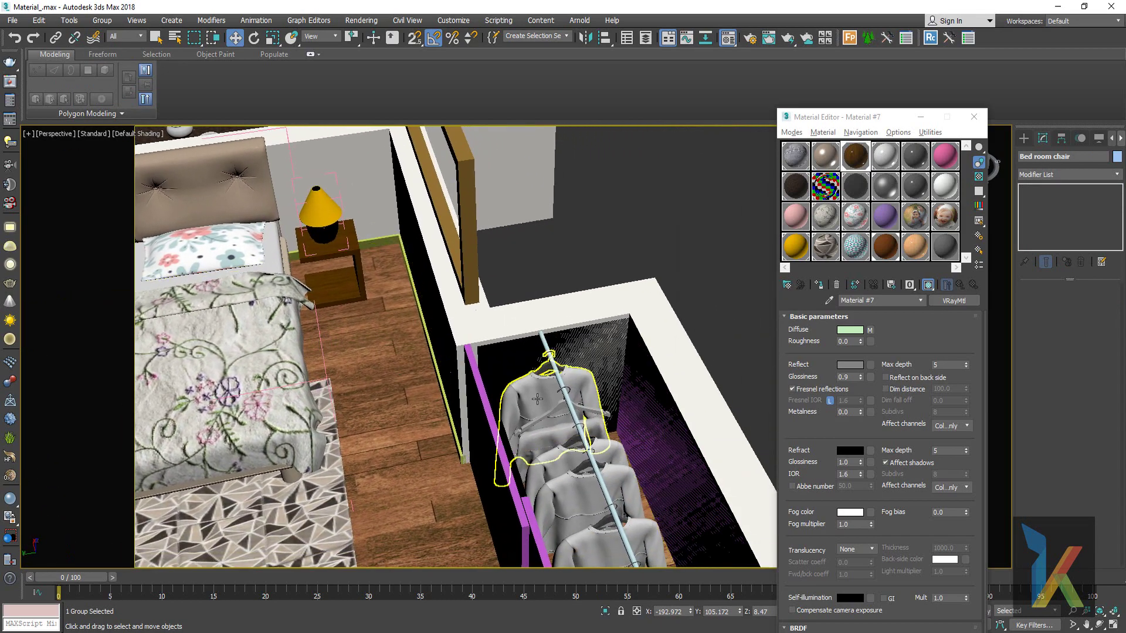
left_click(538, 398)
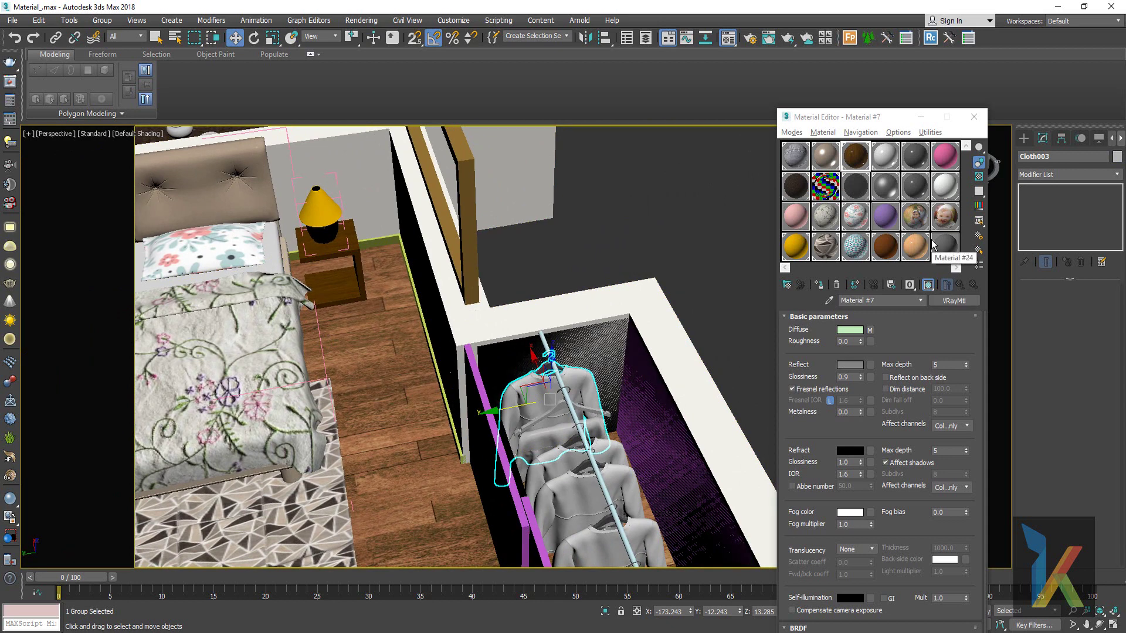
left_click_drag(637, 453, 539, 443)
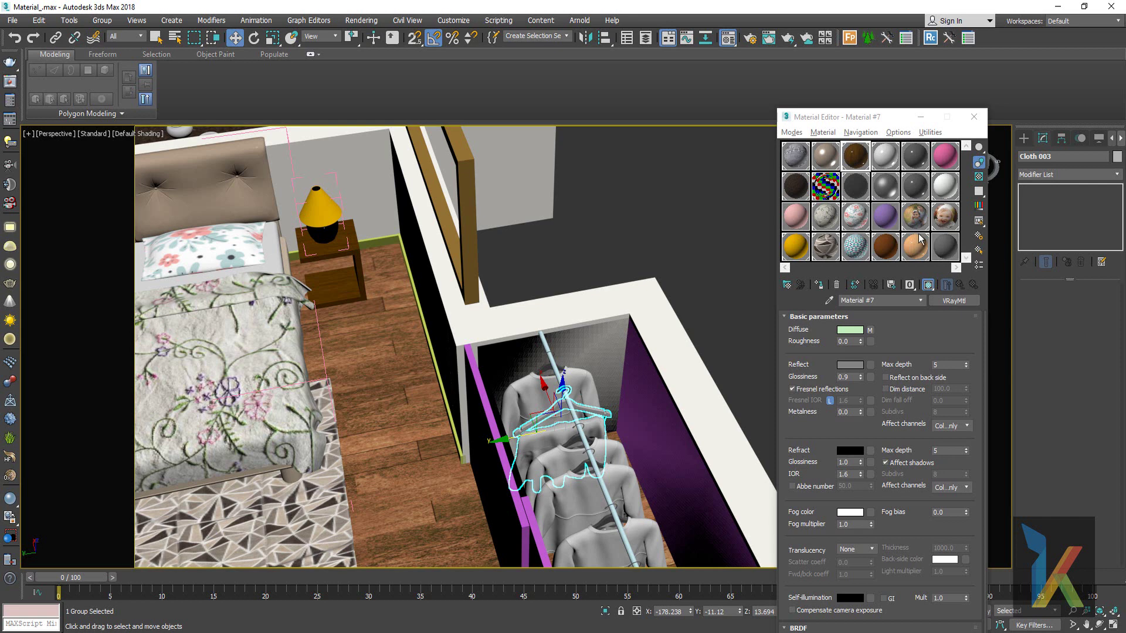
- Give the selected sweater the pink material 55
left_click(945, 253)
left_click(945, 156)
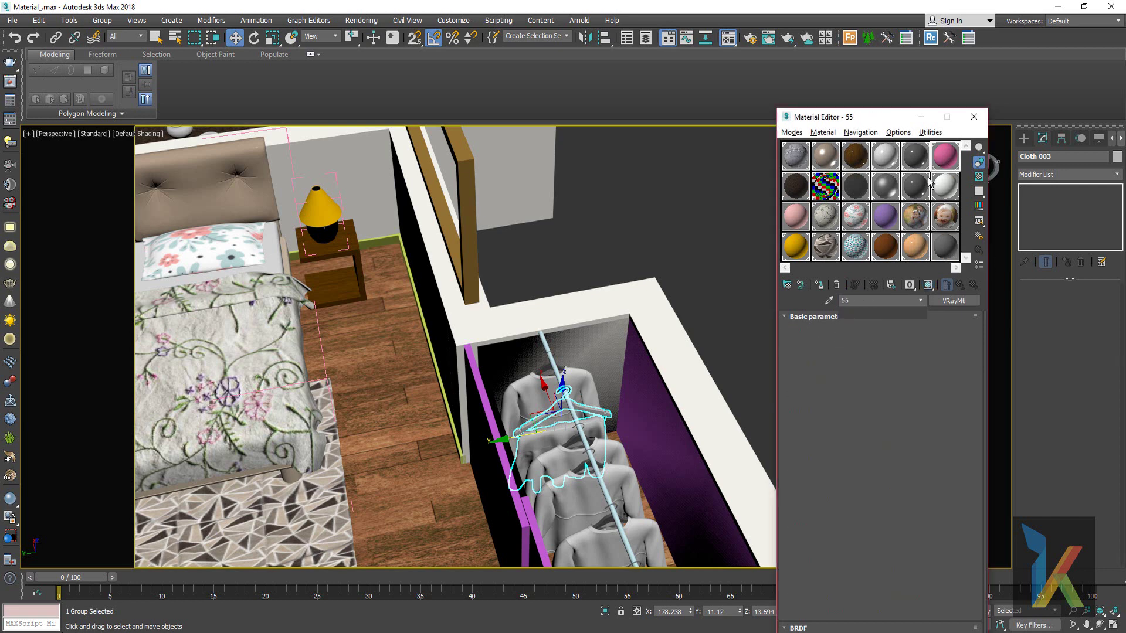
left_click(819, 285)
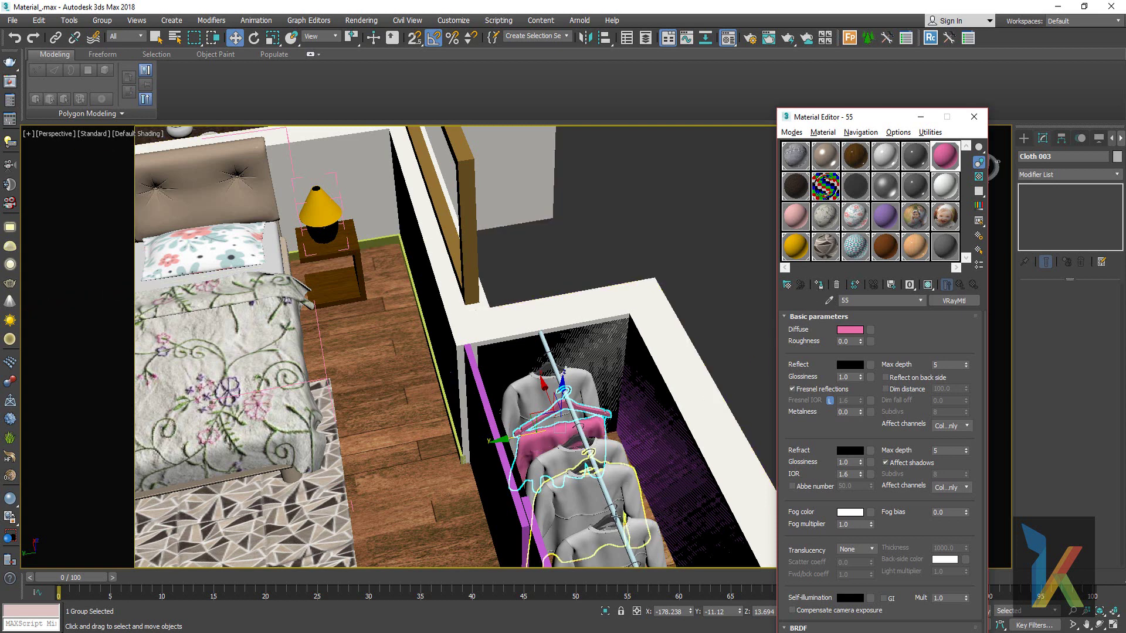
- Load fresh coloured sample materials and drop one onto the bottom sweater, naming it 89
left_click(630, 532)
left_click(915, 247)
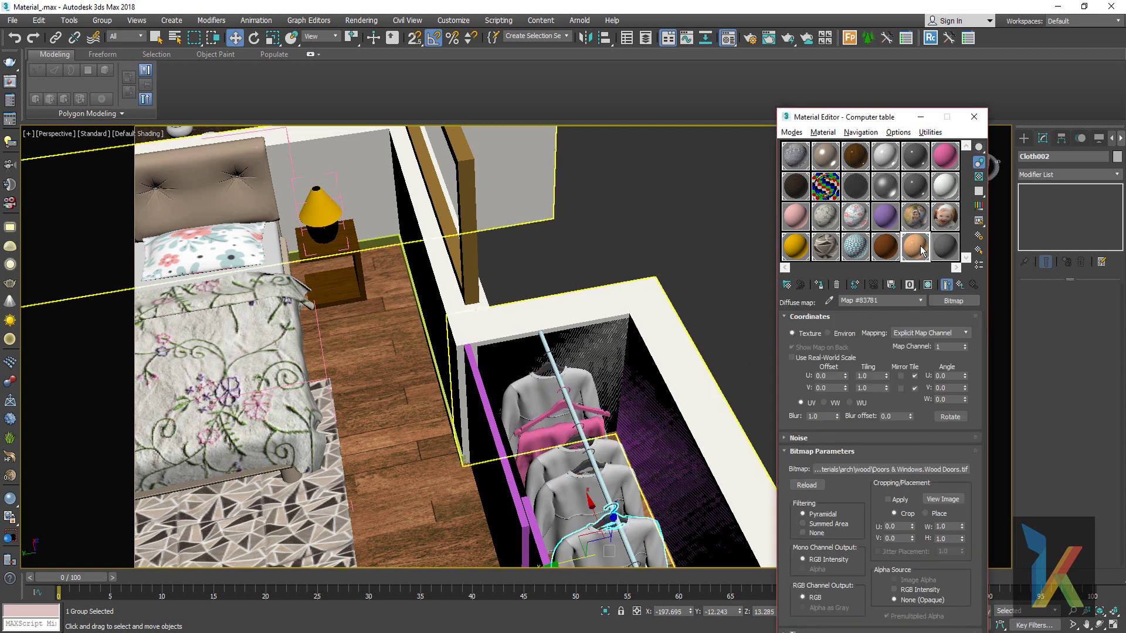
left_click(930, 132)
left_click(962, 199)
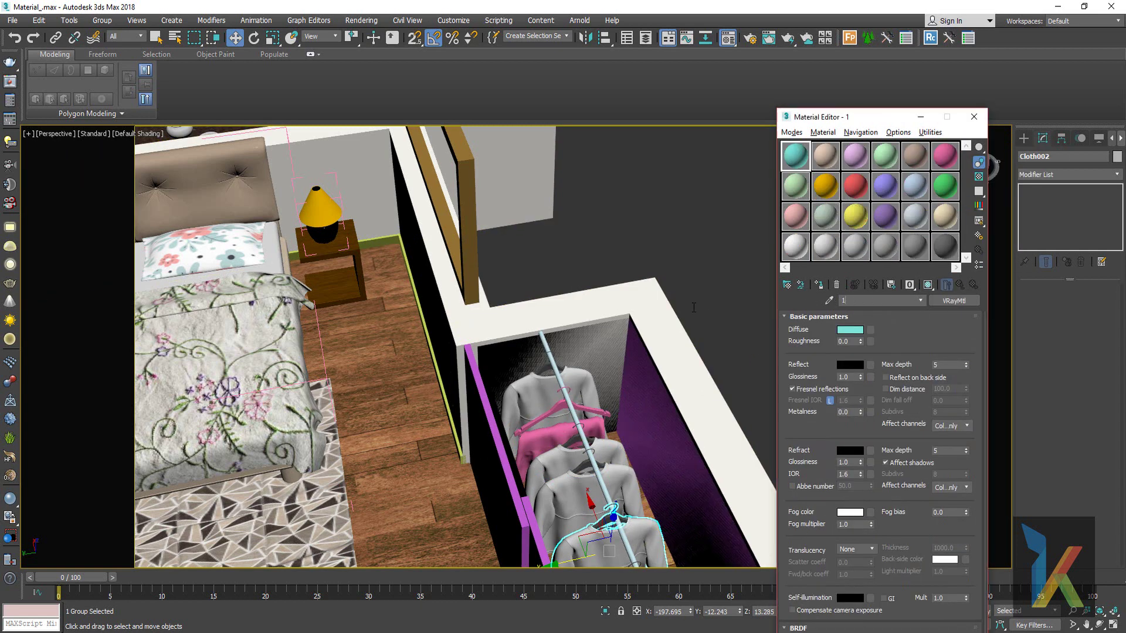
middle_click_drag(586, 516, 574, 556, "alt")
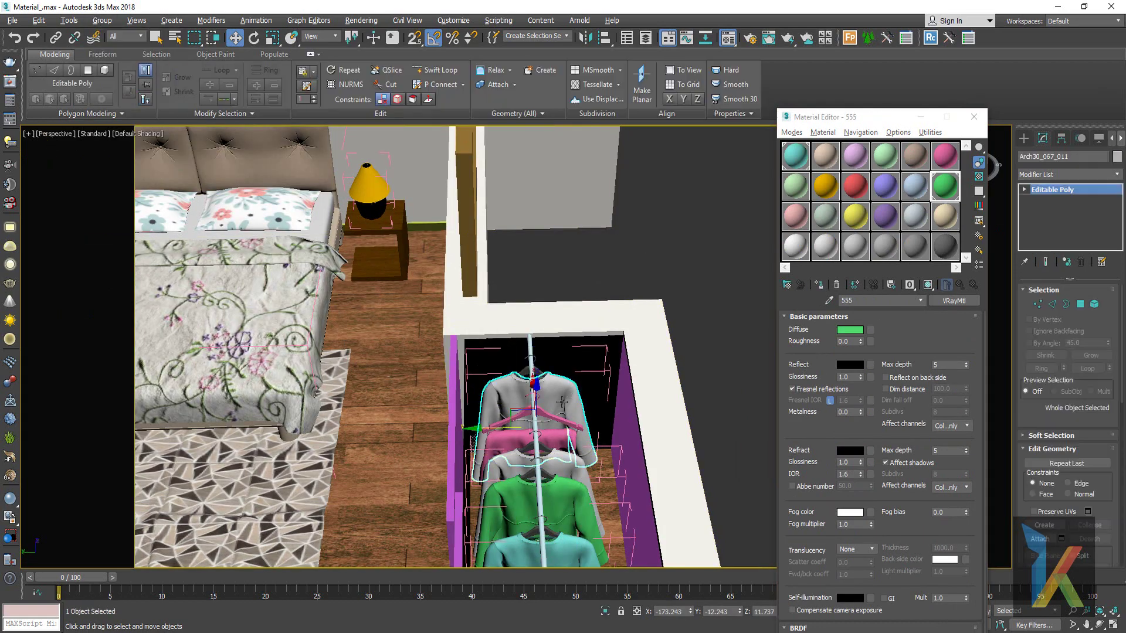
left_click_drag(944, 216, 503, 399)
type("89")
key("Return")
left_click(440, 346)
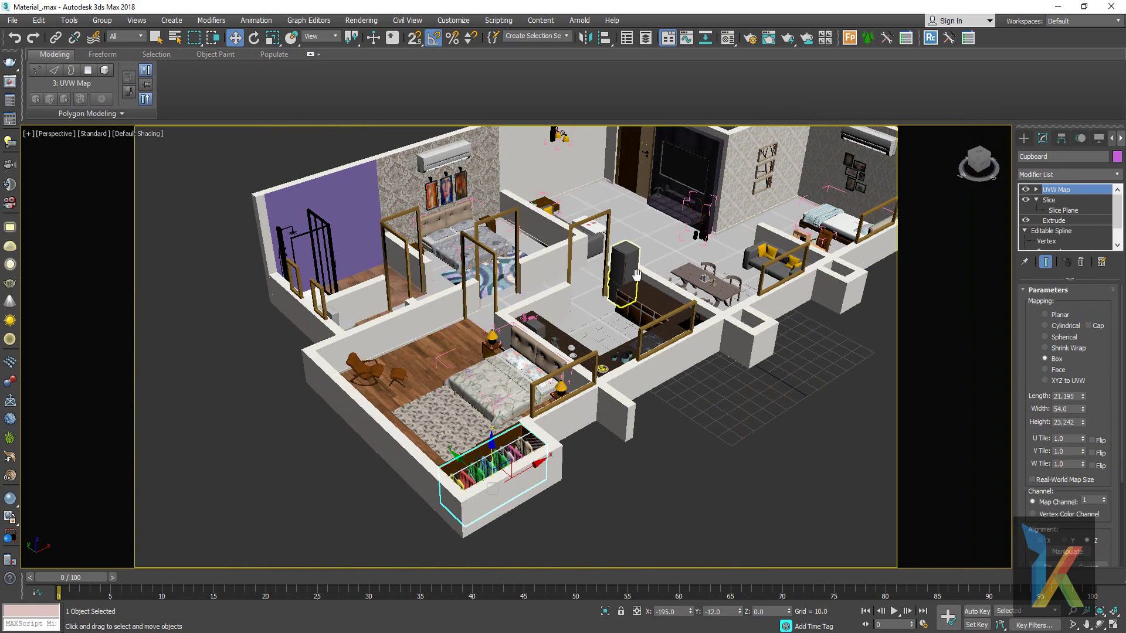
- Start creating a Photometric Free Light from the Create panel's Lights category
scroll(620, 318, "up", 5)
scroll(619, 316, "up", 4)
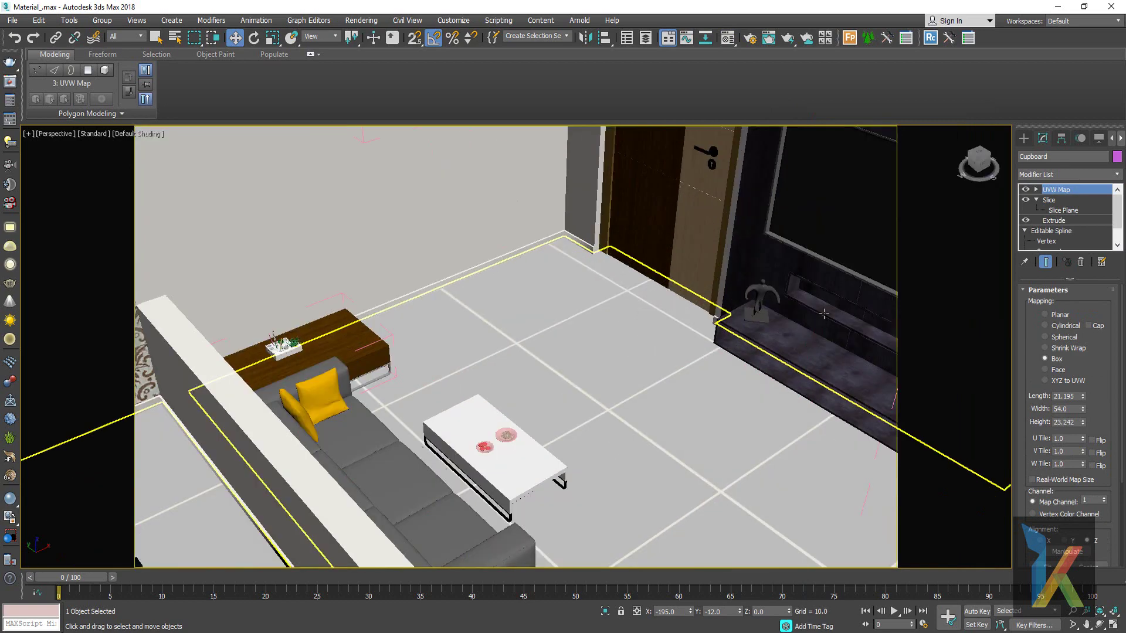
left_click(1022, 141)
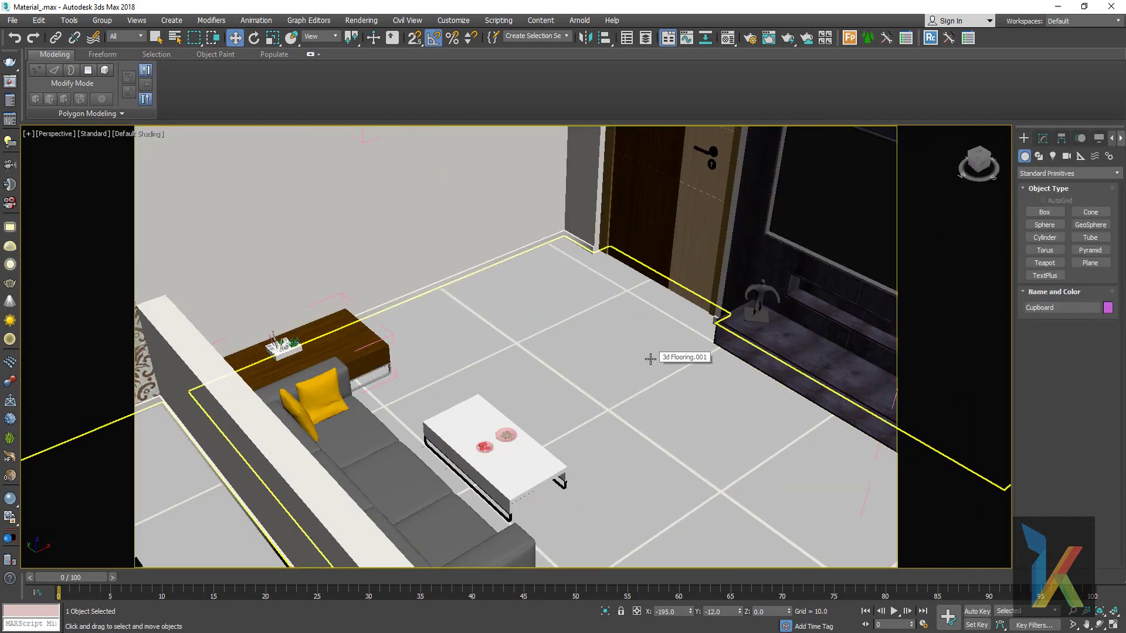
left_click(1052, 156)
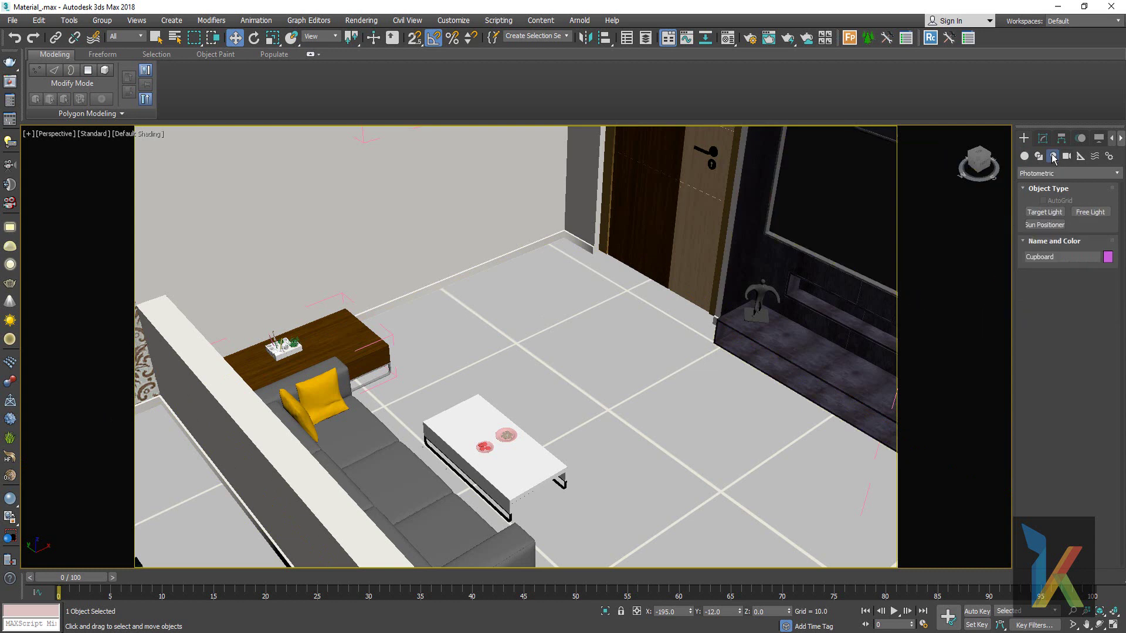
left_click(1047, 176)
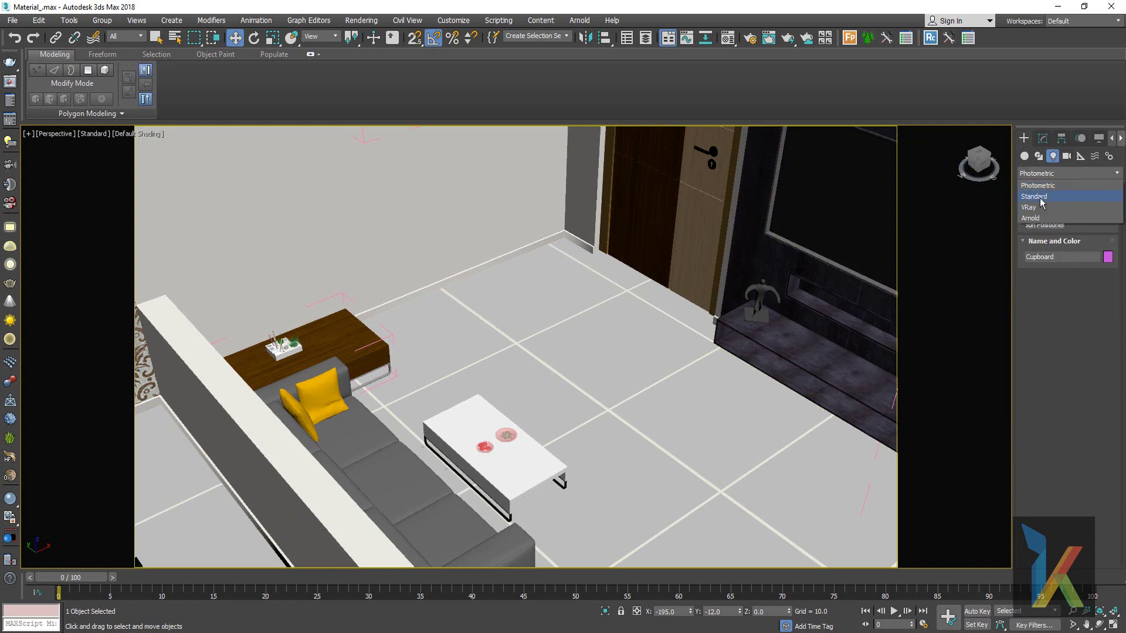
left_click(1054, 186)
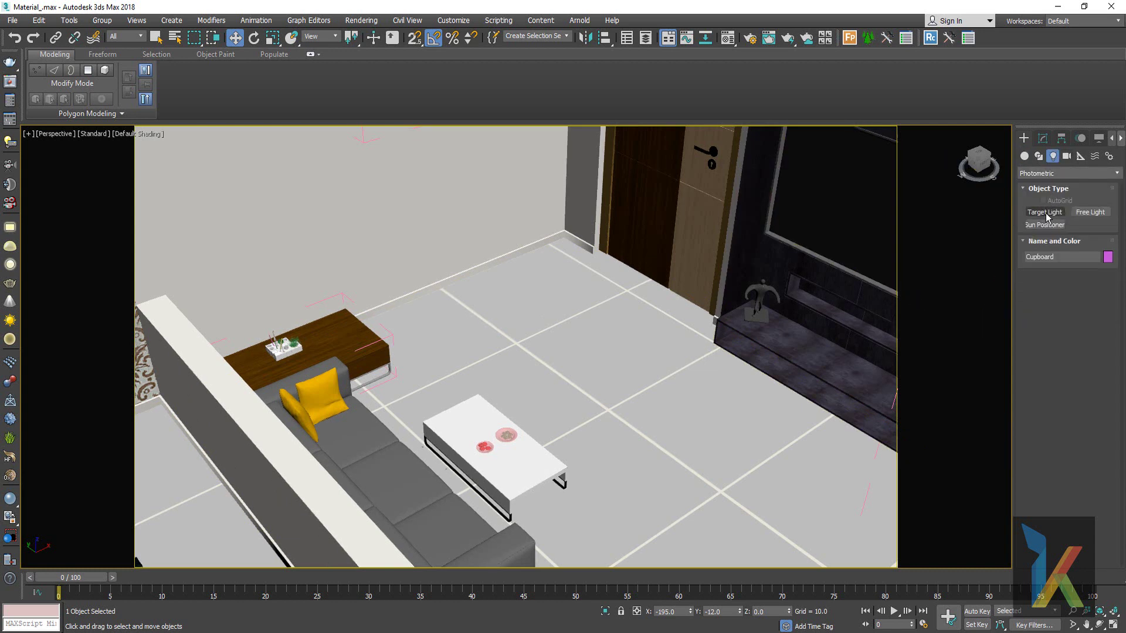
left_click(1098, 215)
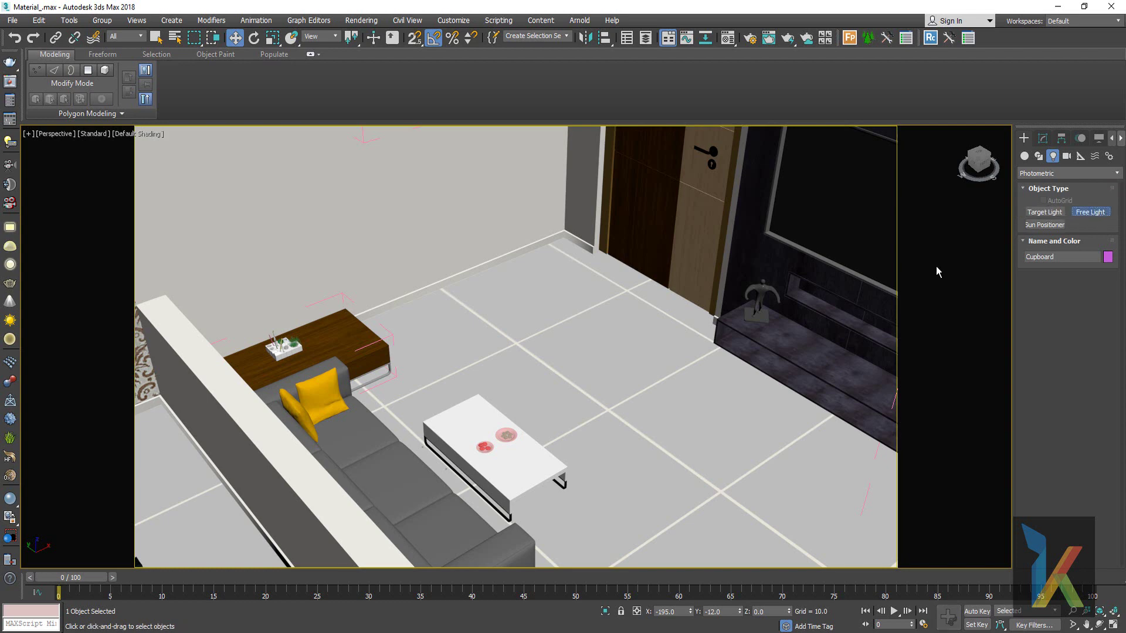
- Place the free light at the hanging lamp's right shade in the wireframe Top view
key("t")
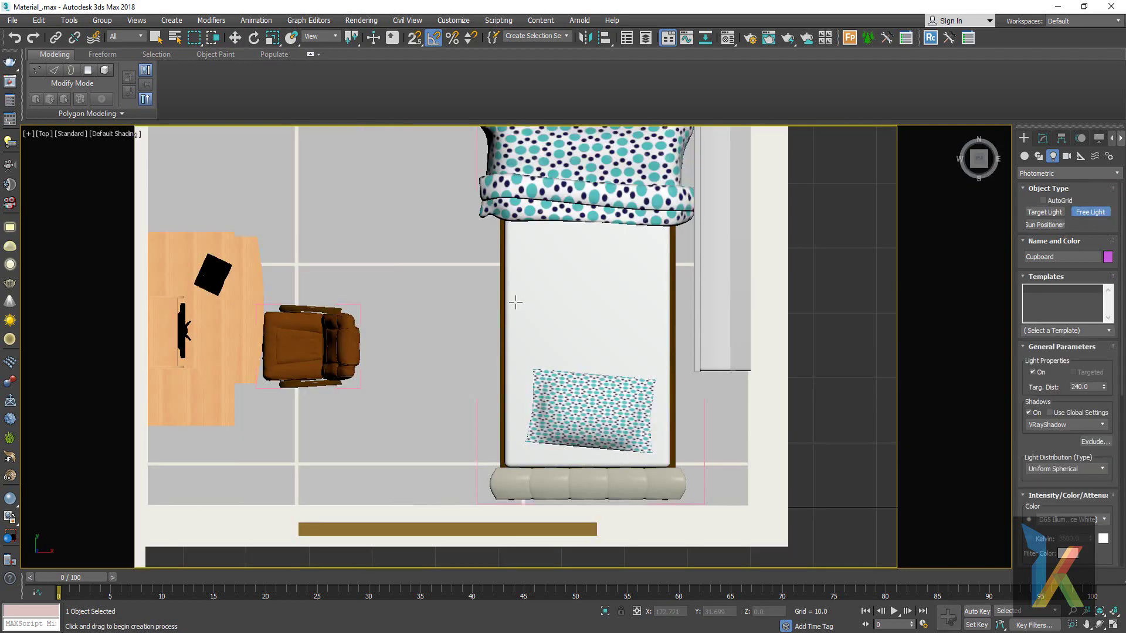
key("F3")
scroll(590, 306, "down", 3)
scroll(552, 237, "down", 3)
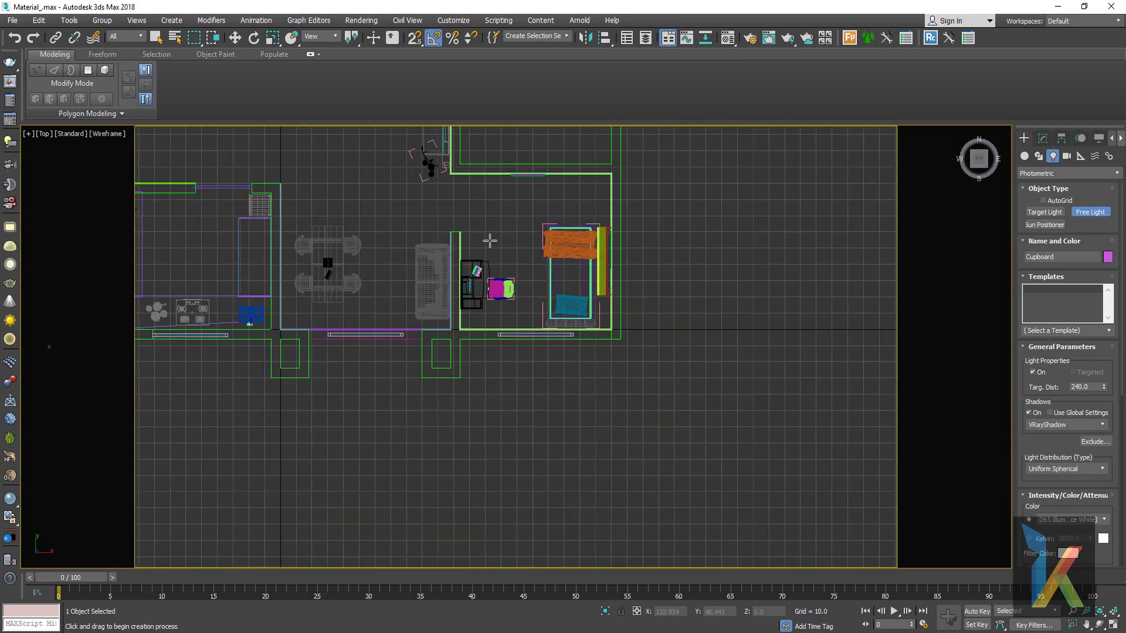
middle_click_drag(445, 193, 539, 393)
scroll(535, 330, "up", 3)
scroll(505, 292, "up", 3)
scroll(505, 291, "up", 2)
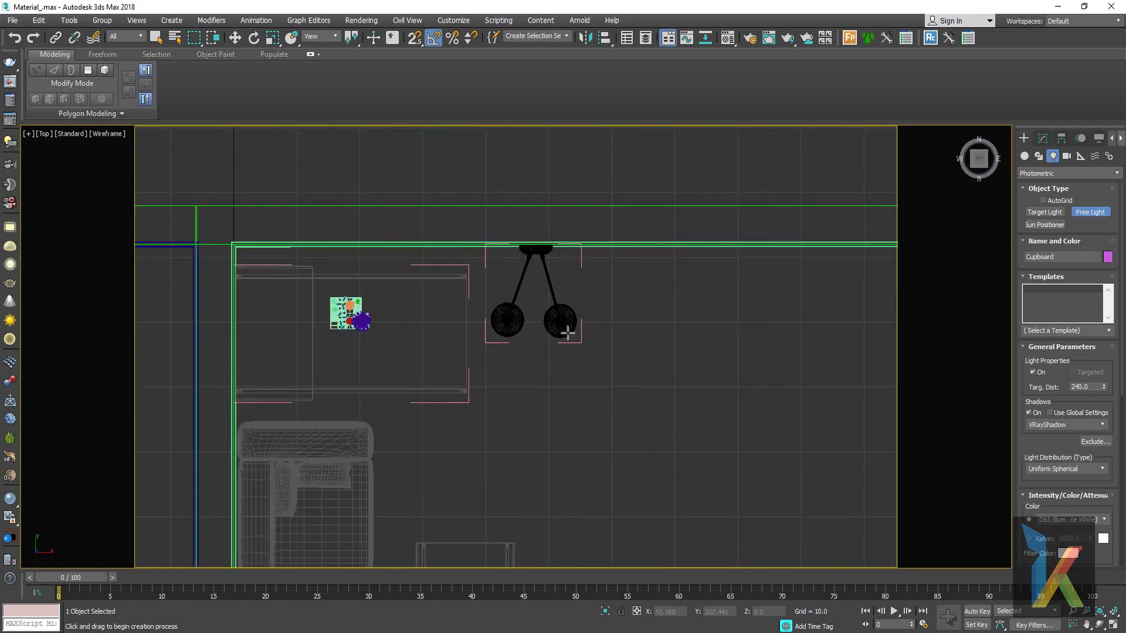
left_click(560, 322)
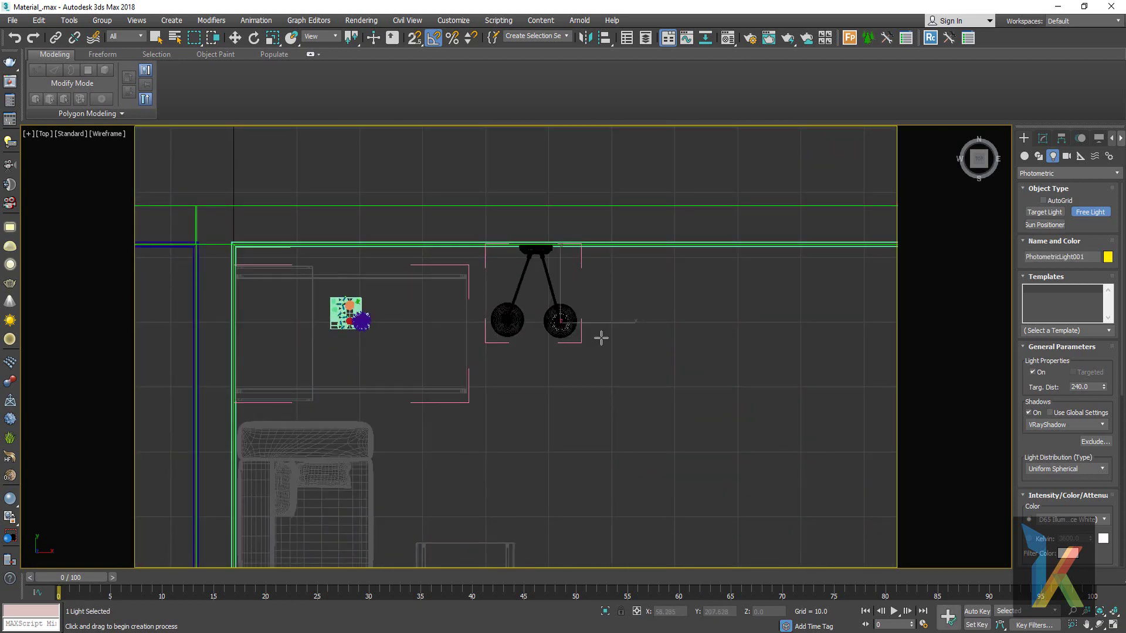
key("w")
- Set the light's distribution to Photometric Web and browse for an IES file
left_click(1044, 139)
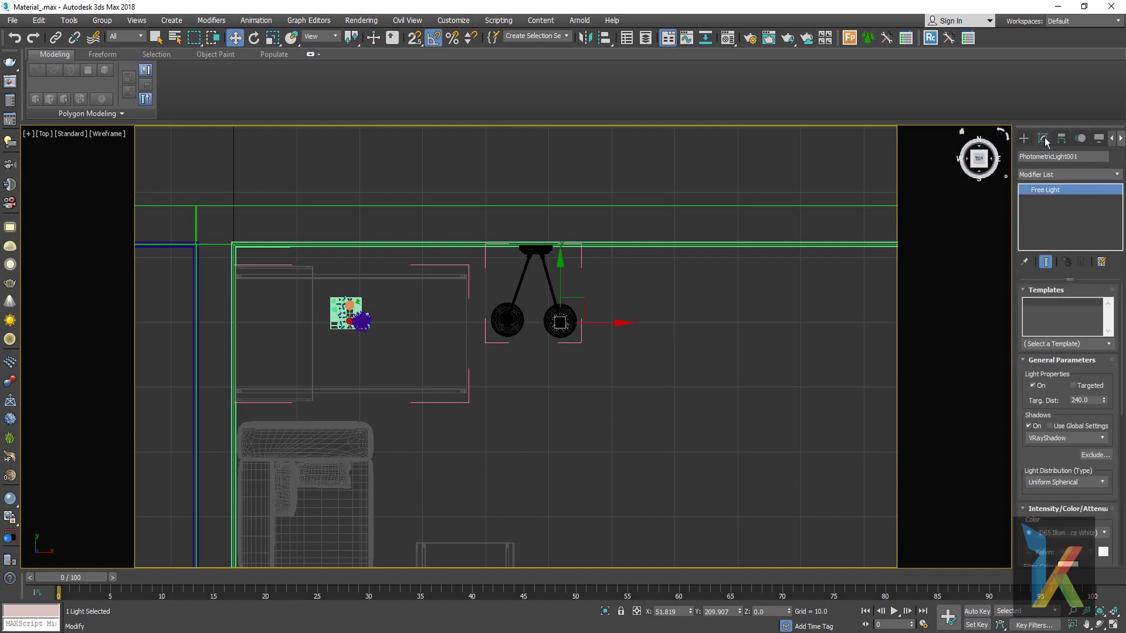
scroll(1058, 467, "down", 1)
left_click(1086, 446)
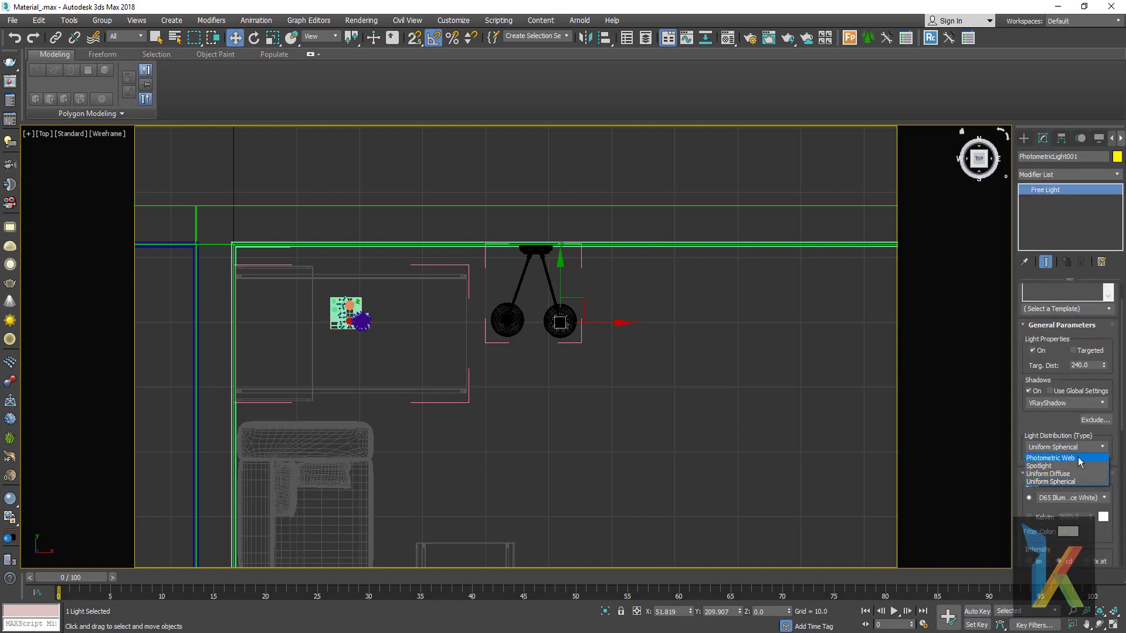
left_click(1079, 459)
left_click(1059, 547)
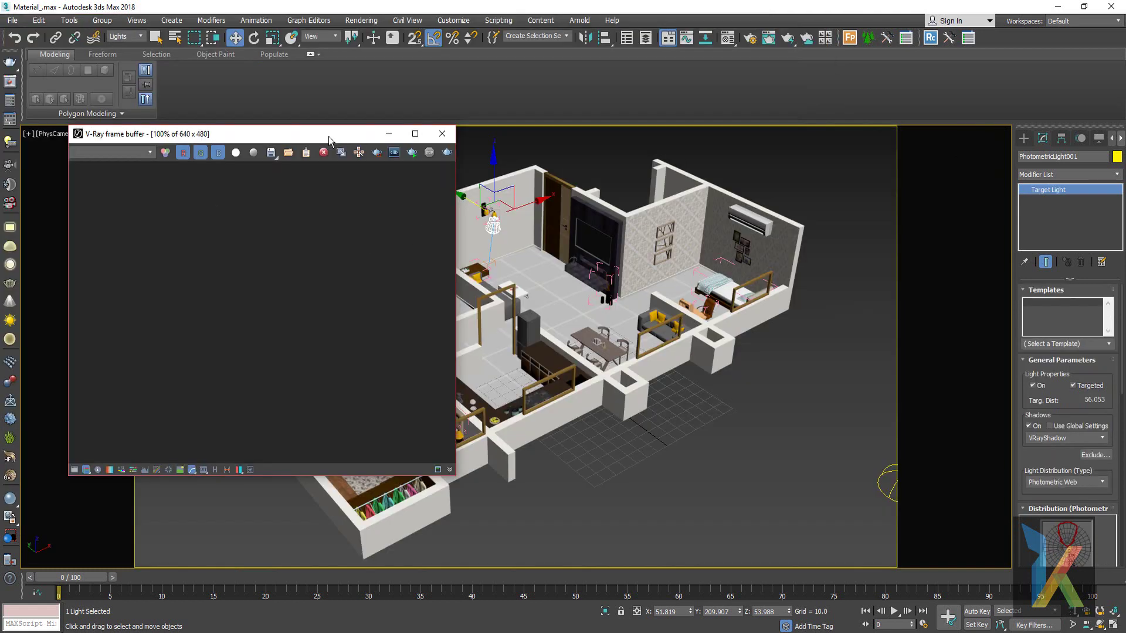
- Run a V-Ray test render and set the light intensity to 5000 cd
mouse_move(328, 136)
left_mouse_down()
mouse_move(761, 208)
mouse_move(820, 203)
left_mouse_up()
left_click(914, 217)
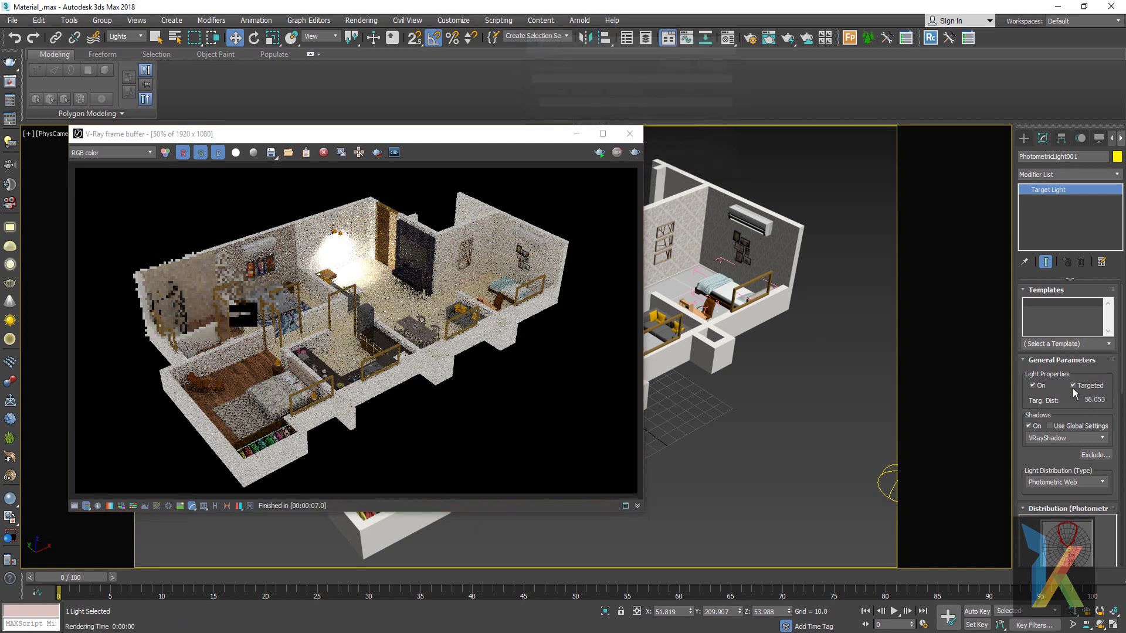
left_click_drag(1066, 390, 1077, 261)
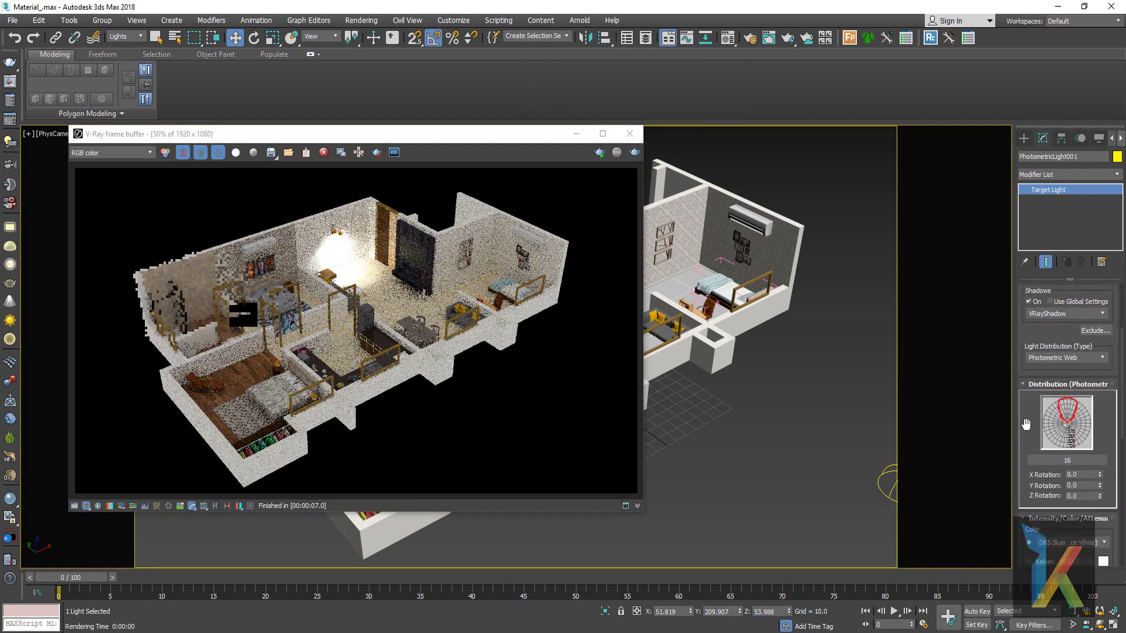
left_click_drag(1026, 424, 1042, 301)
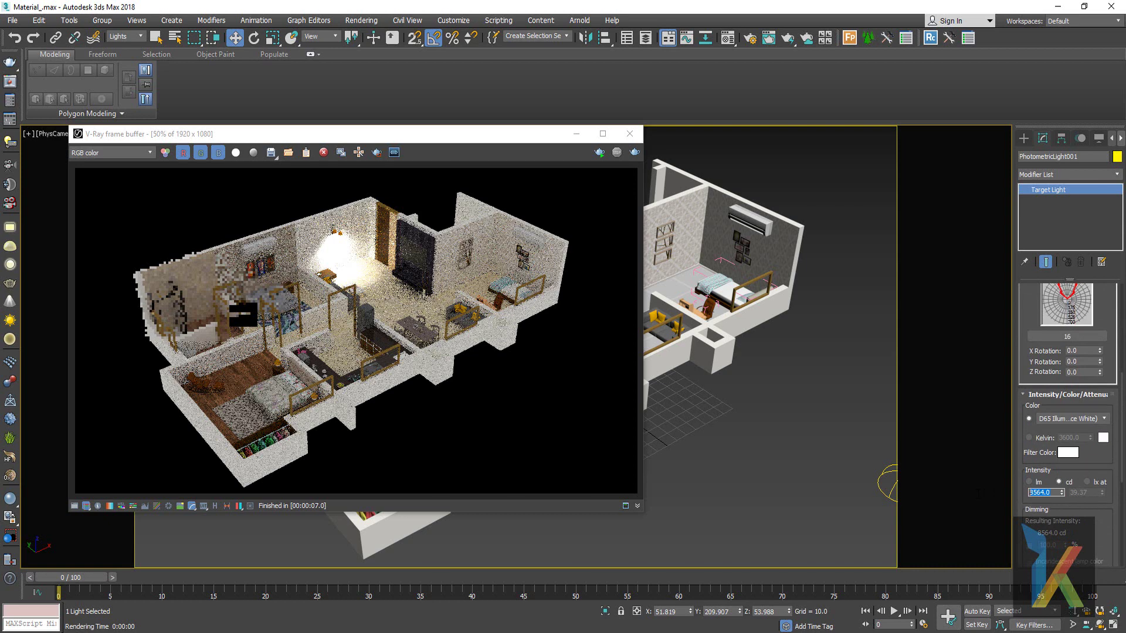
type("5000")
key("Return")
- Region-render the lamp area, re-render at 500 cd, then close the frame buffer
left_click(376, 153)
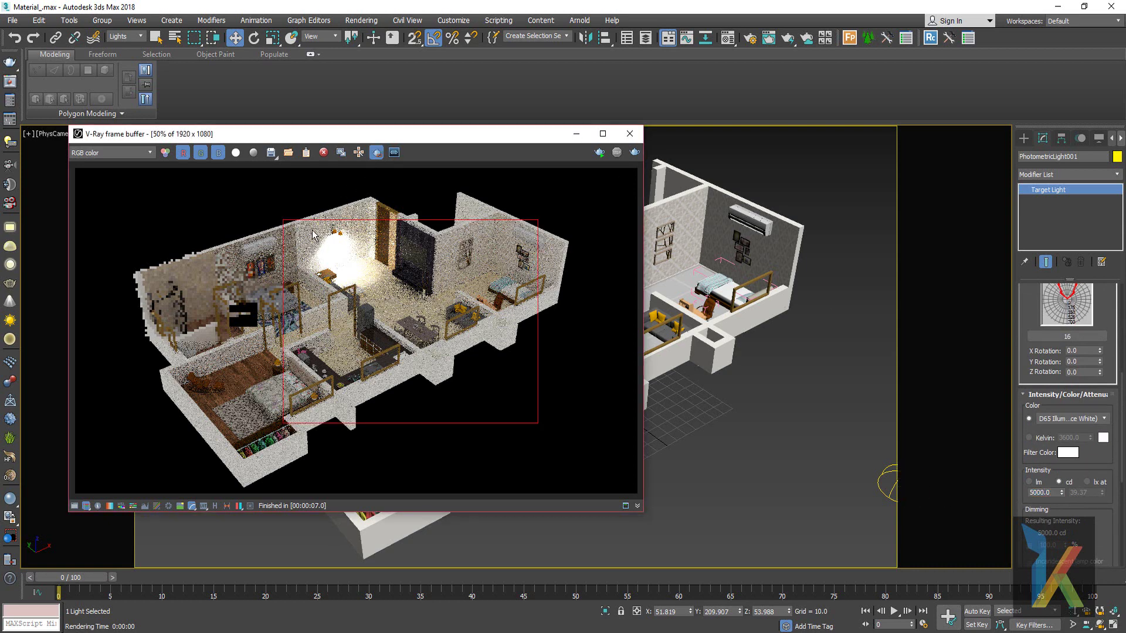
left_click_drag(289, 193, 405, 322)
left_click(634, 152)
type("500")
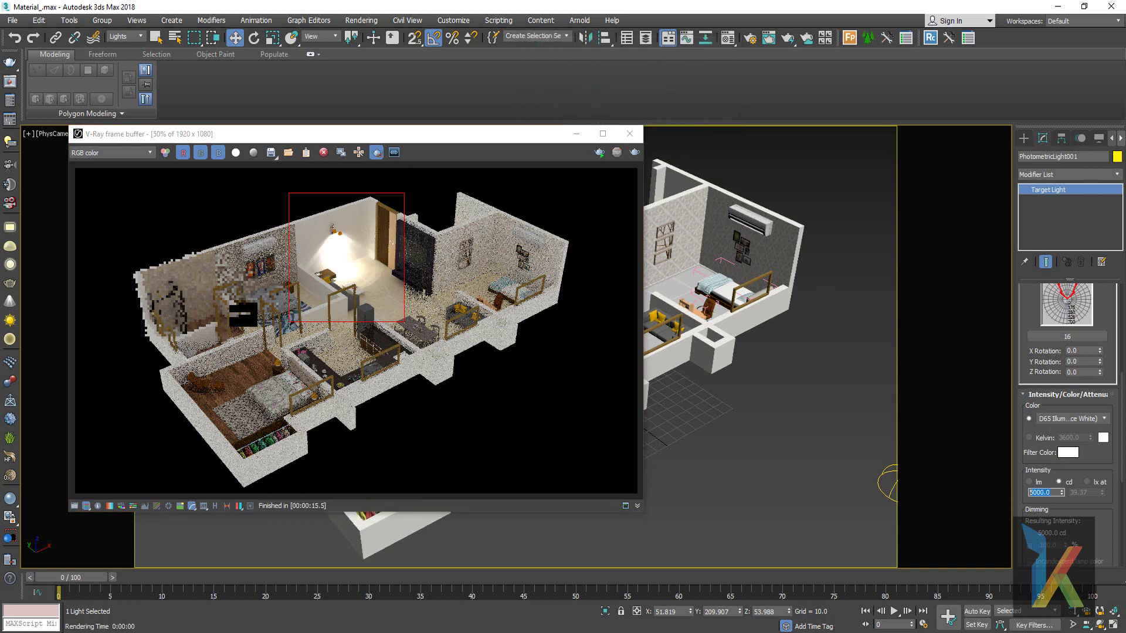
left_click(634, 152)
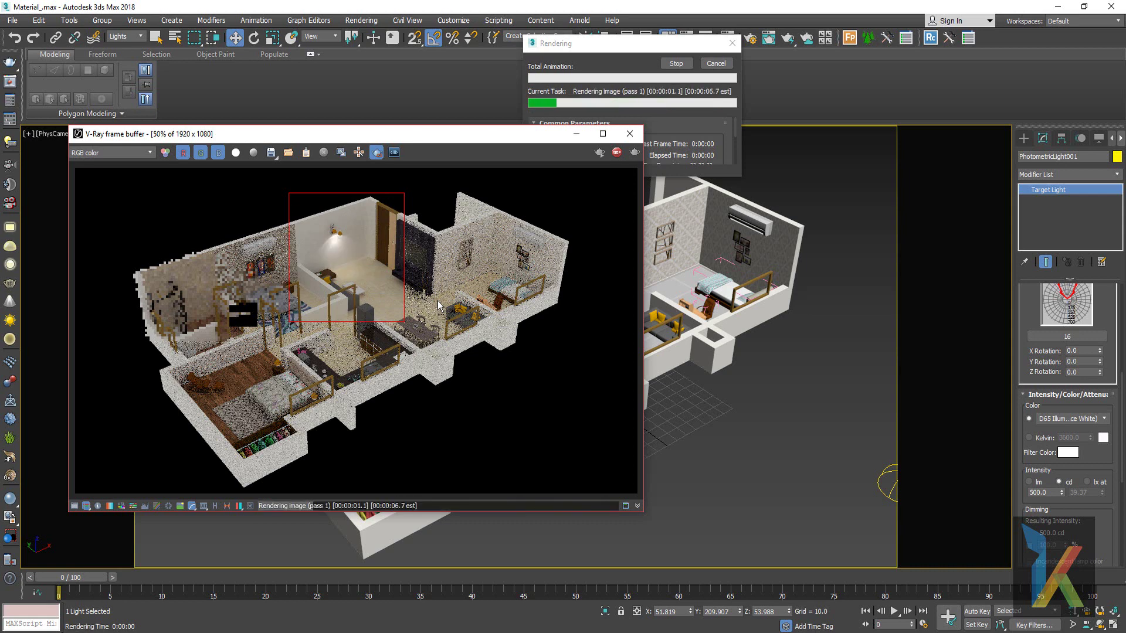
left_click(630, 135)
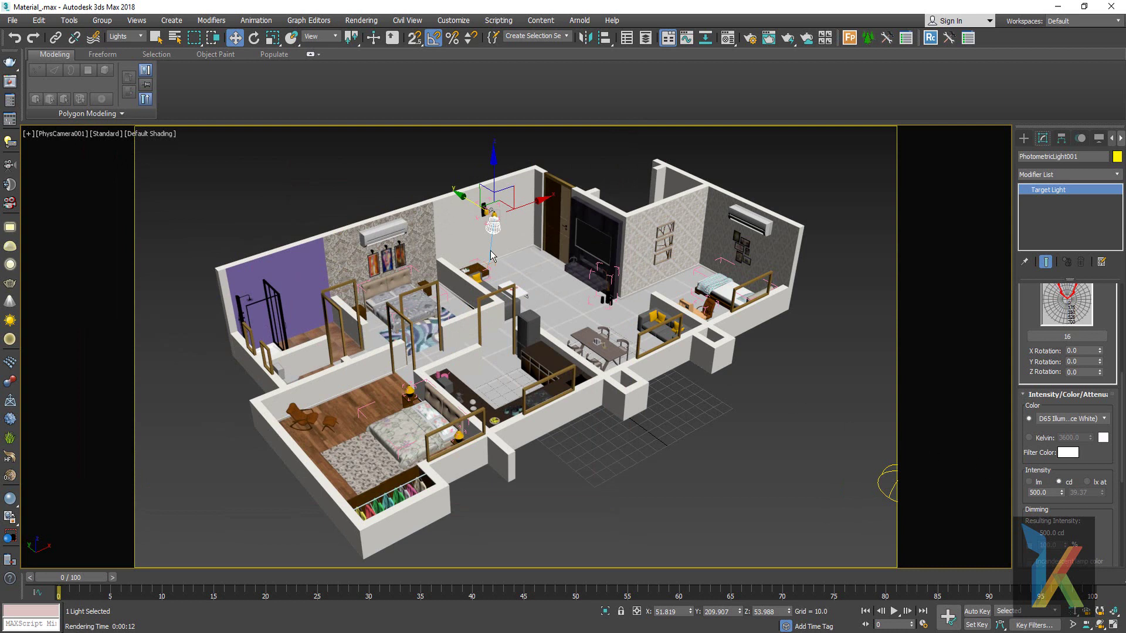
- Copy the photometric light from the lamp shade over to the left lamp shade as PhotometricLight002
left_click(1023, 139)
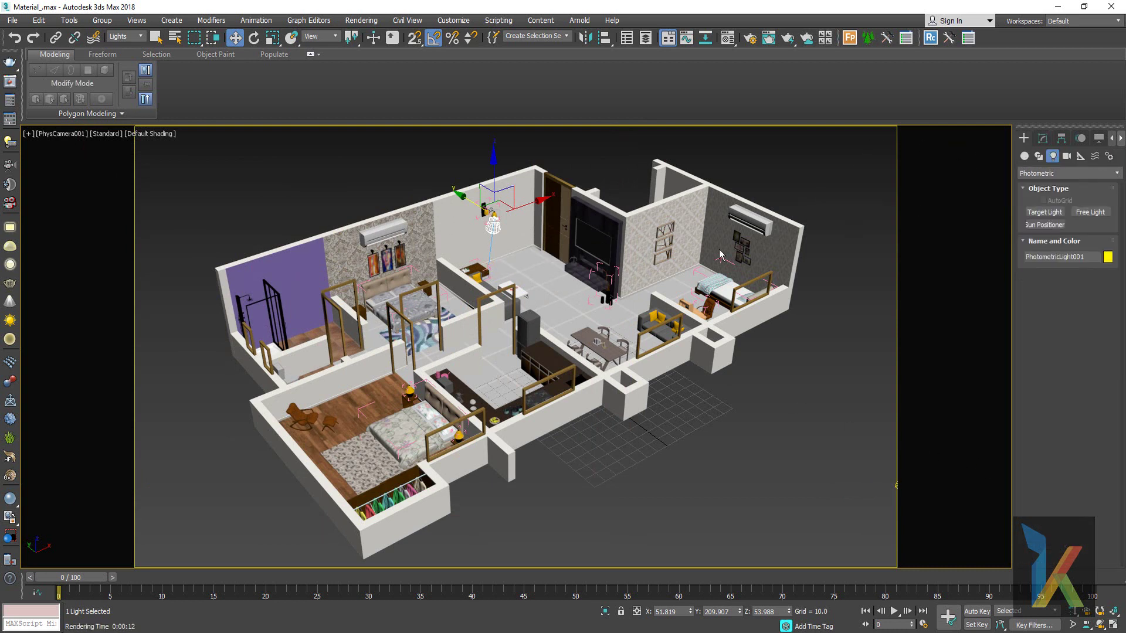
right_click(673, 295)
left_click(673, 302)
key("t")
key("z")
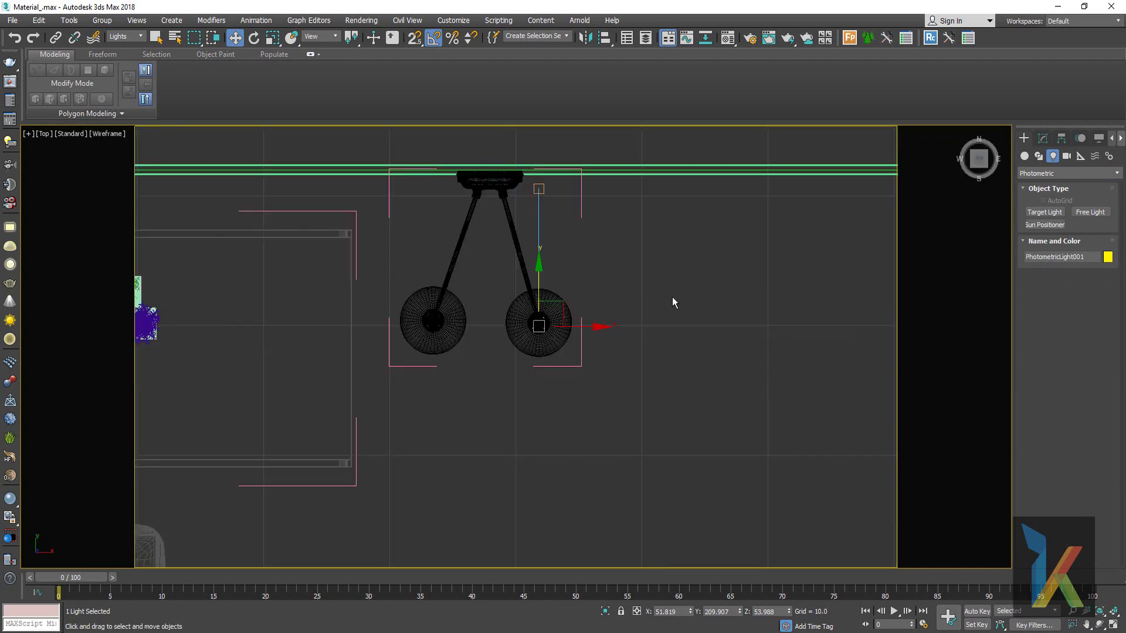
scroll(672, 297, "up", 3)
scroll(656, 319, "down", 3)
left_click(632, 273)
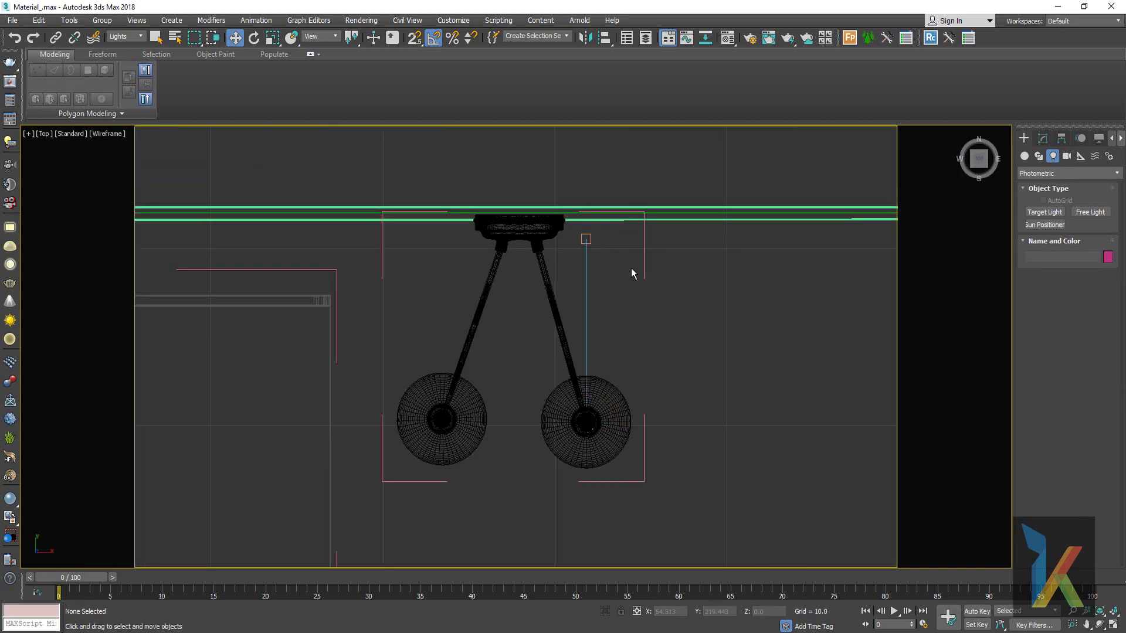
left_click_drag(550, 465, 590, 468)
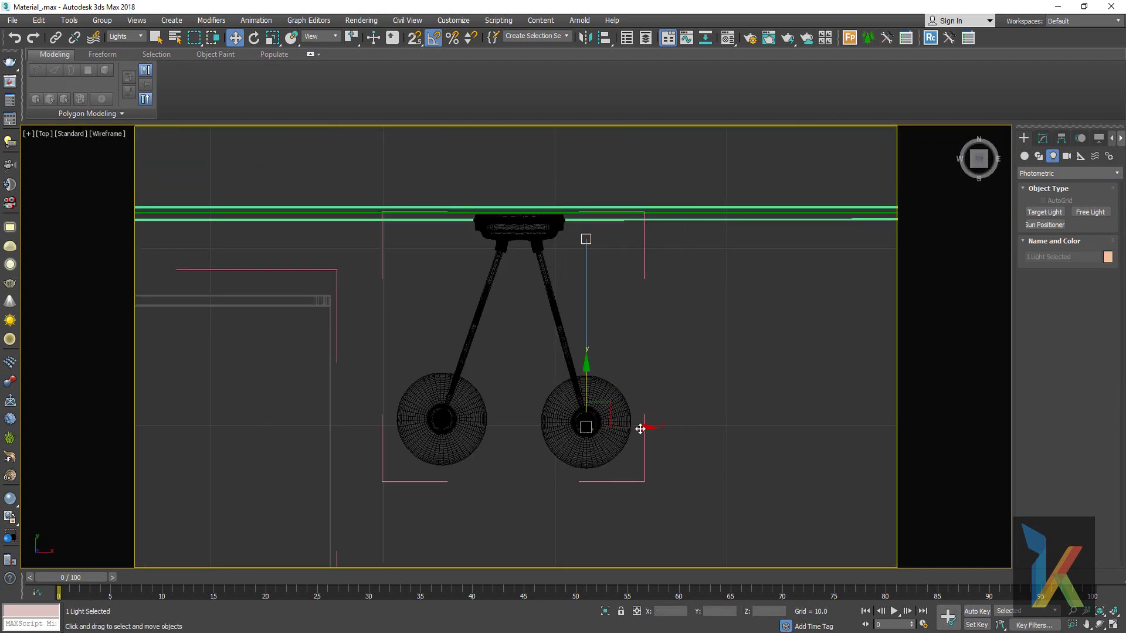
left_click_drag(640, 429, 494, 433, "shift")
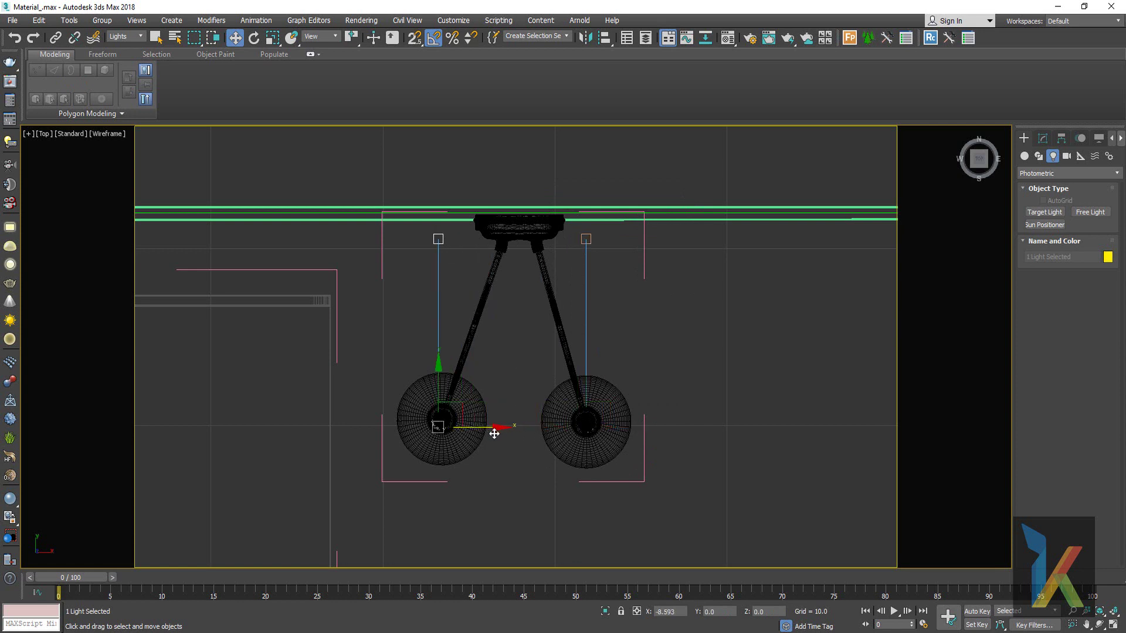
left_click(558, 376)
- In Perspective, raise PhotometricLight002 slightly up the wall beside the sconce shades
key("p")
middle_click_drag(671, 403, 674, 392, "alt")
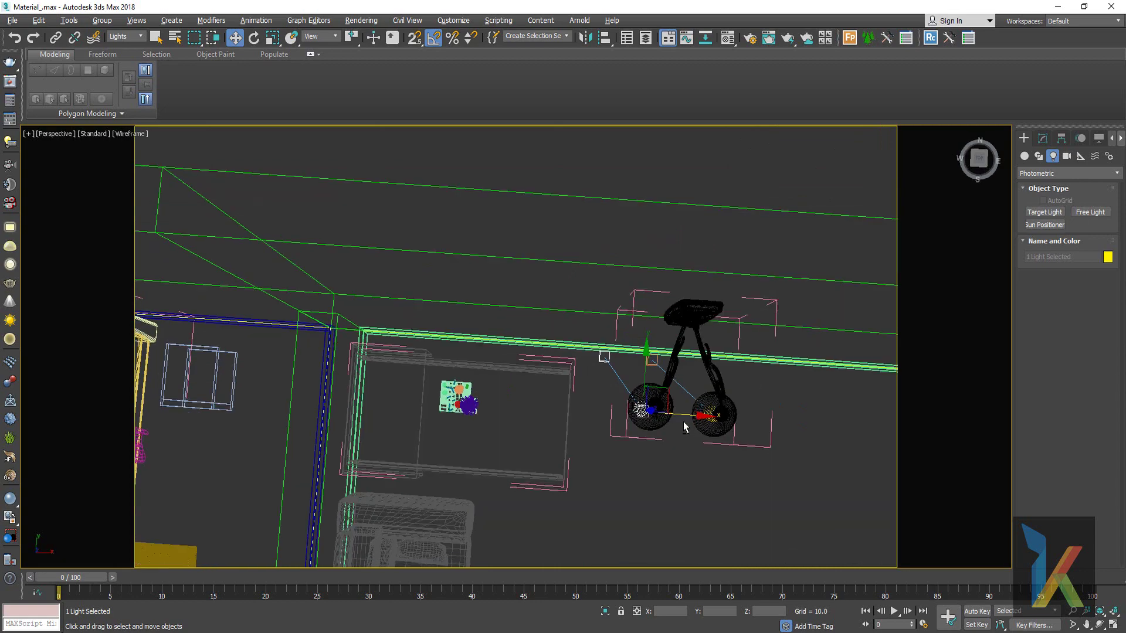
scroll(638, 369, "down", 3)
scroll(655, 402, "down", 2)
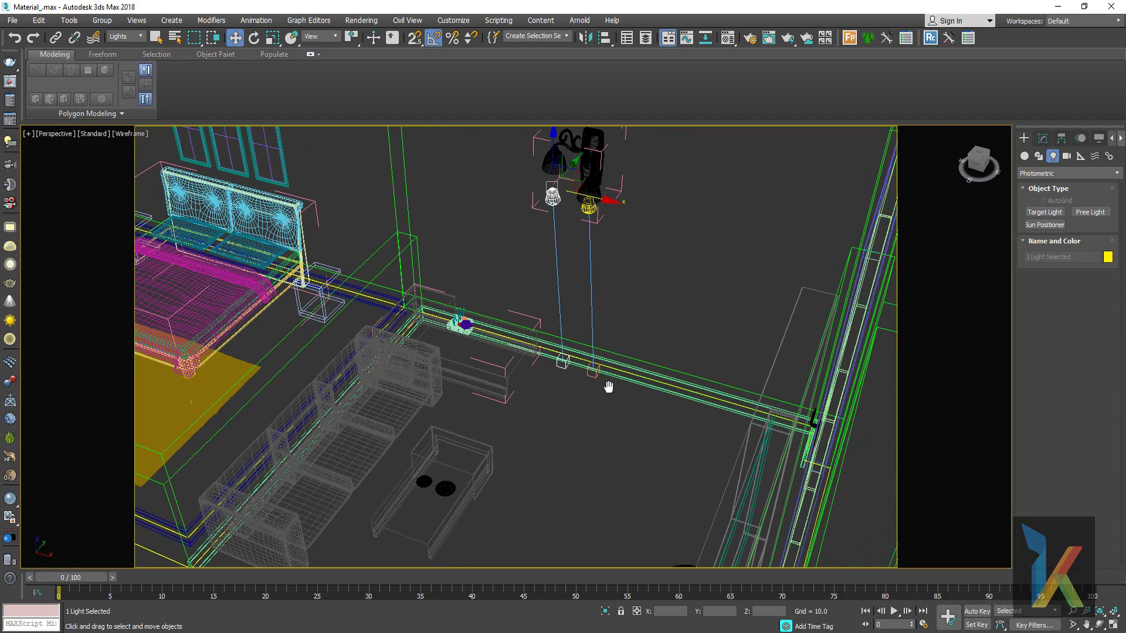
scroll(606, 385, "down", 3)
scroll(575, 276, "up", 4)
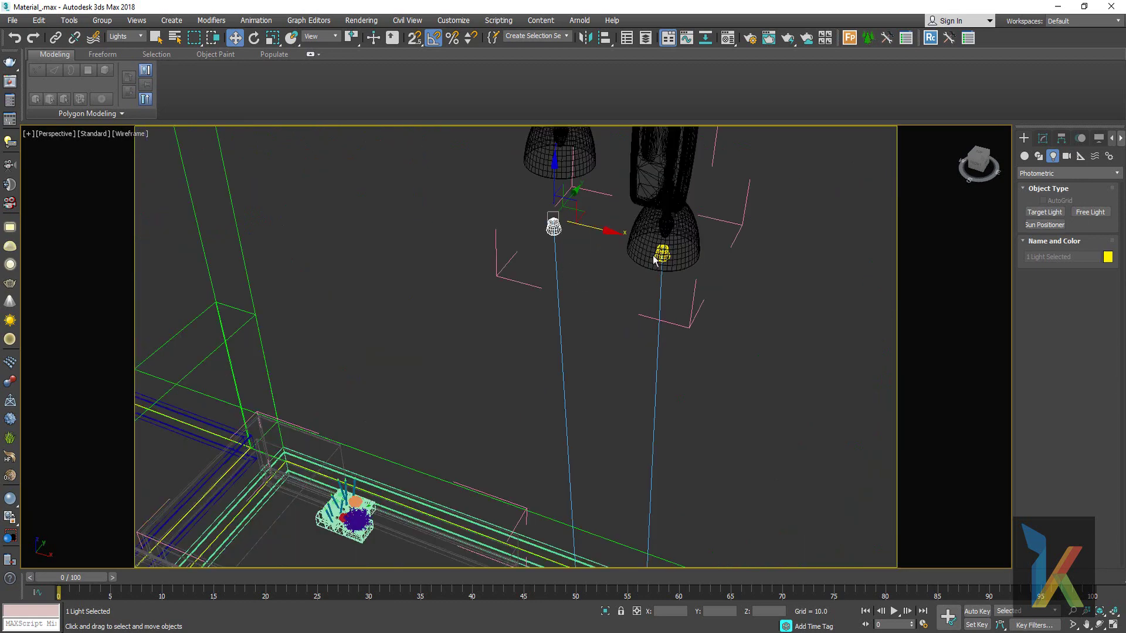
scroll(655, 260, "down", 4)
scroll(641, 322, "down", 2)
scroll(641, 322, "down", 1)
scroll(659, 332, "down", 1)
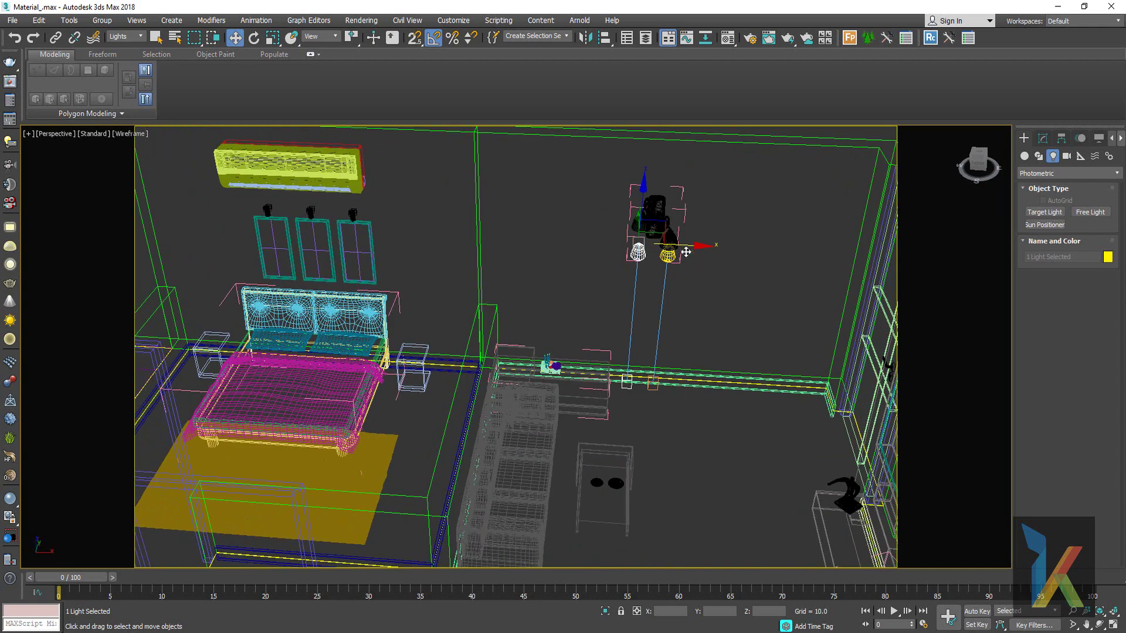
scroll(686, 252, "down", 1)
scroll(676, 215, "up", 5)
scroll(665, 238, "down", 2)
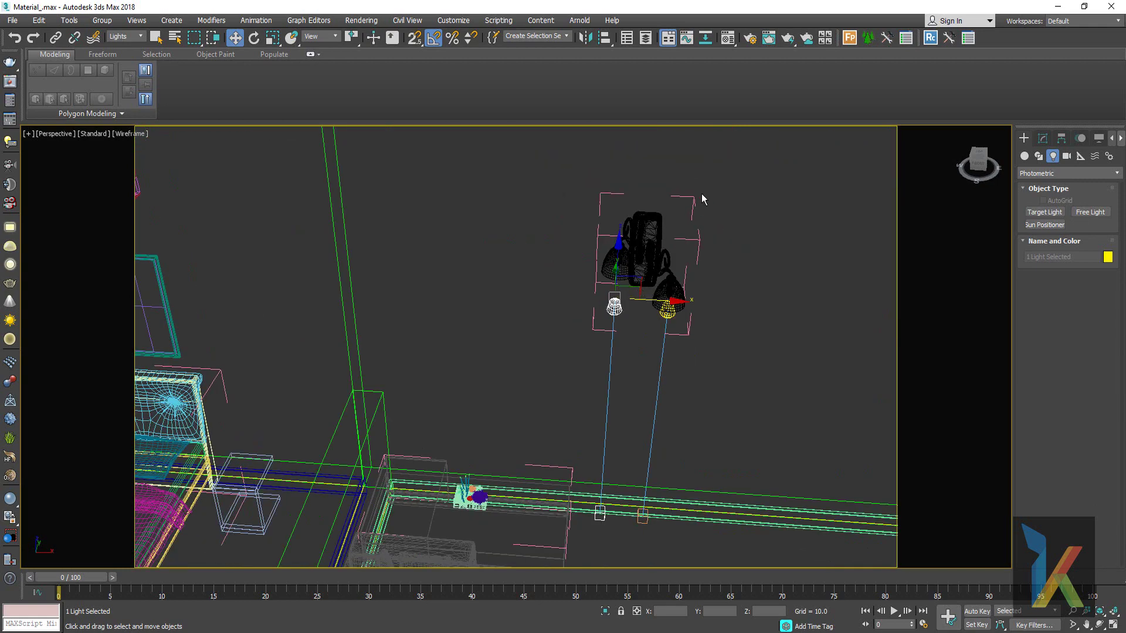
left_click(635, 321)
left_click(614, 305)
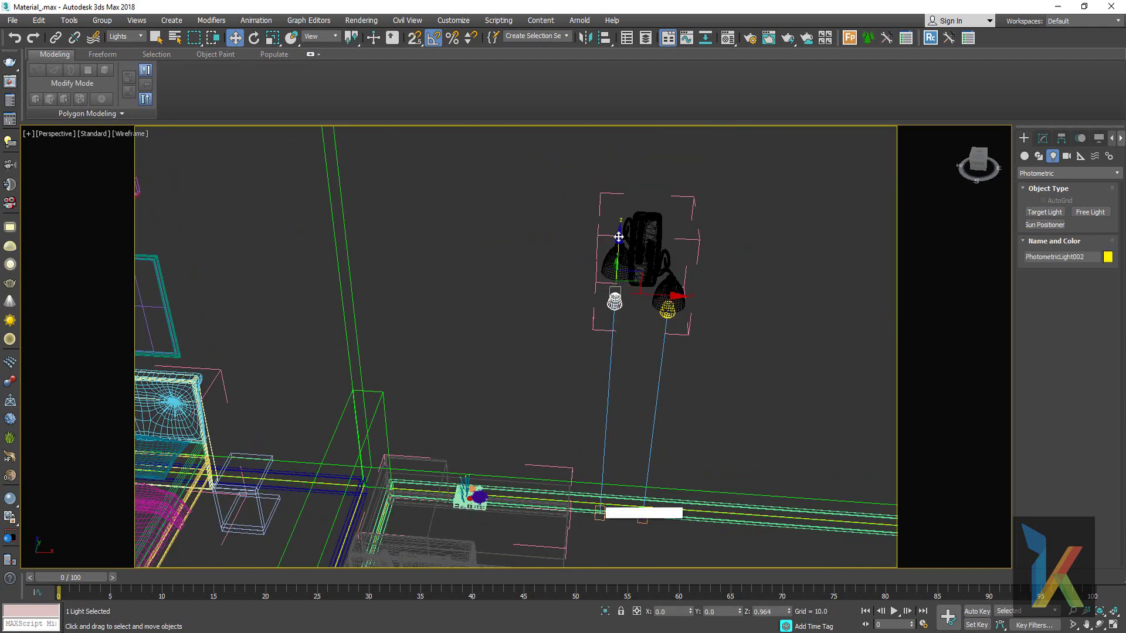
mouse_move(621, 252)
left_mouse_down()
mouse_move(624, 217)
mouse_move(628, 233)
left_mouse_up()
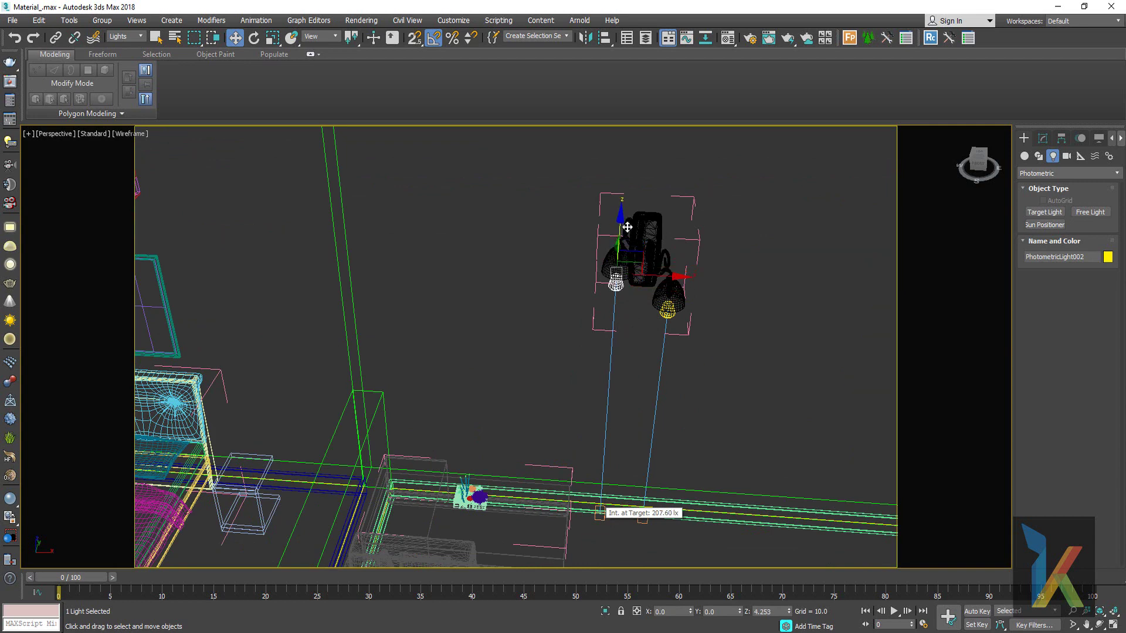
- Create a VRay sphere light in the Top view between the two lamp shades
middle_click_drag(699, 343, 709, 340, "alt")
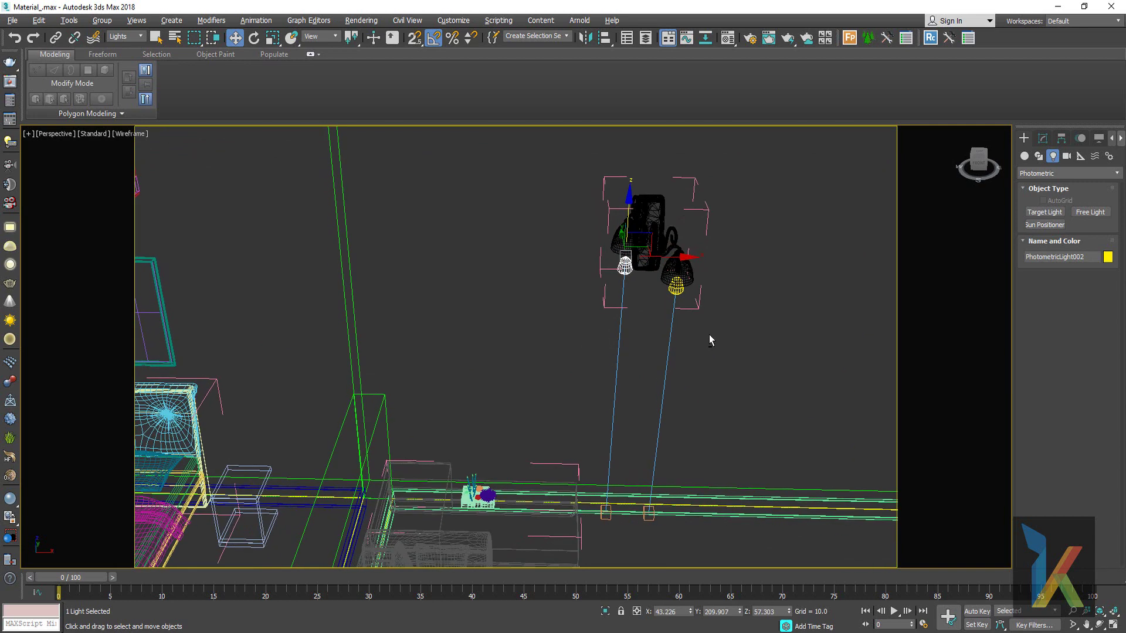
left_click(1057, 171)
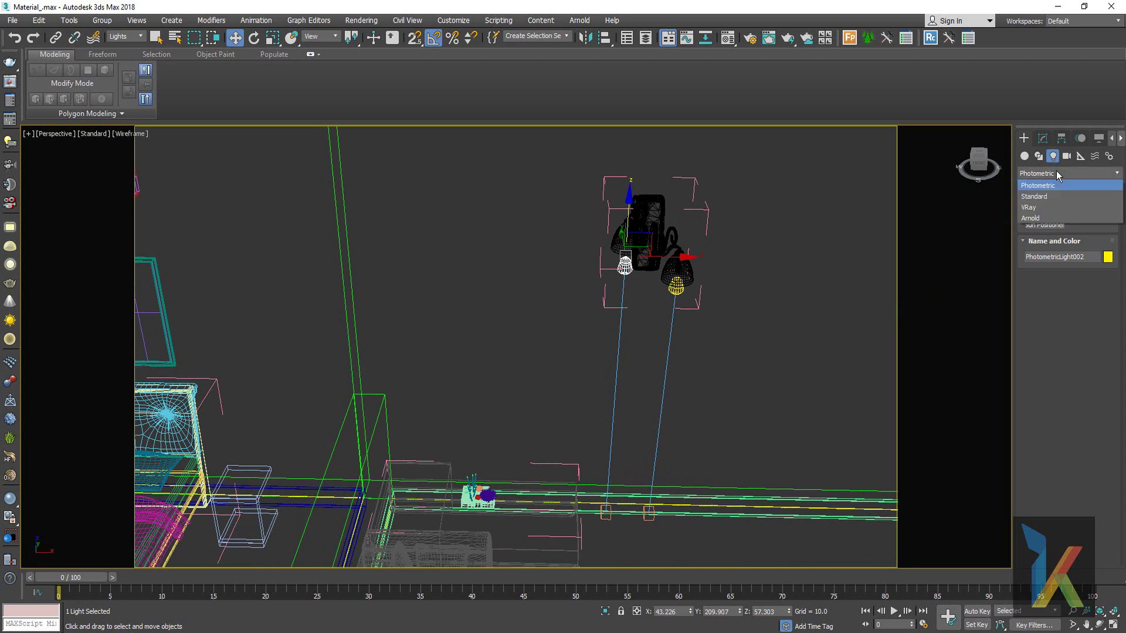
left_click(1032, 205)
left_click(1045, 211)
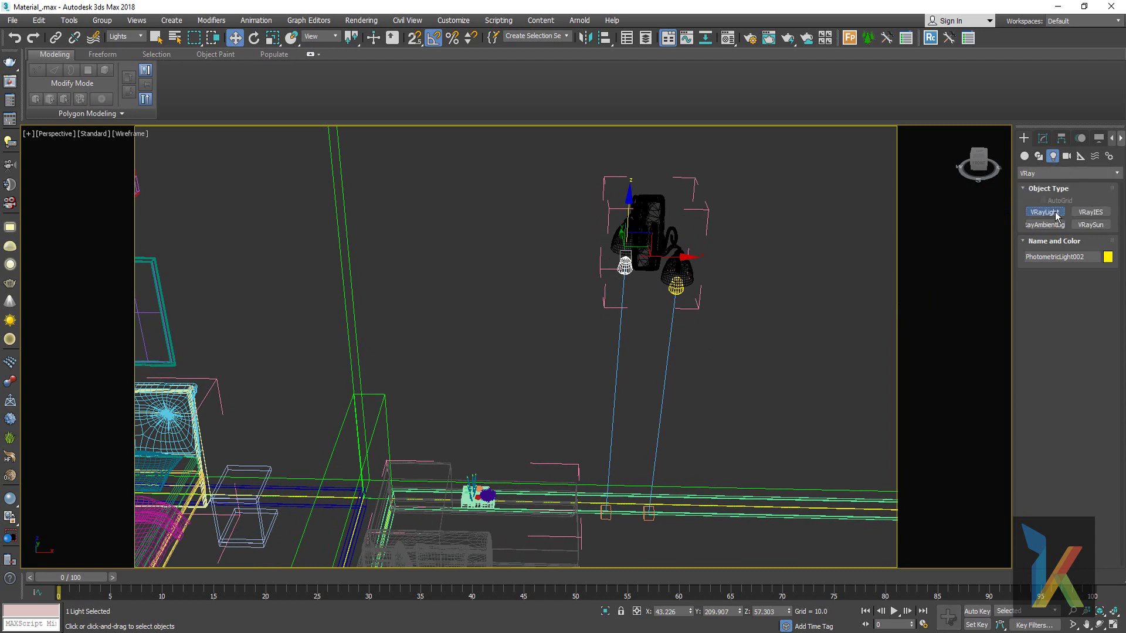
left_click(1108, 292)
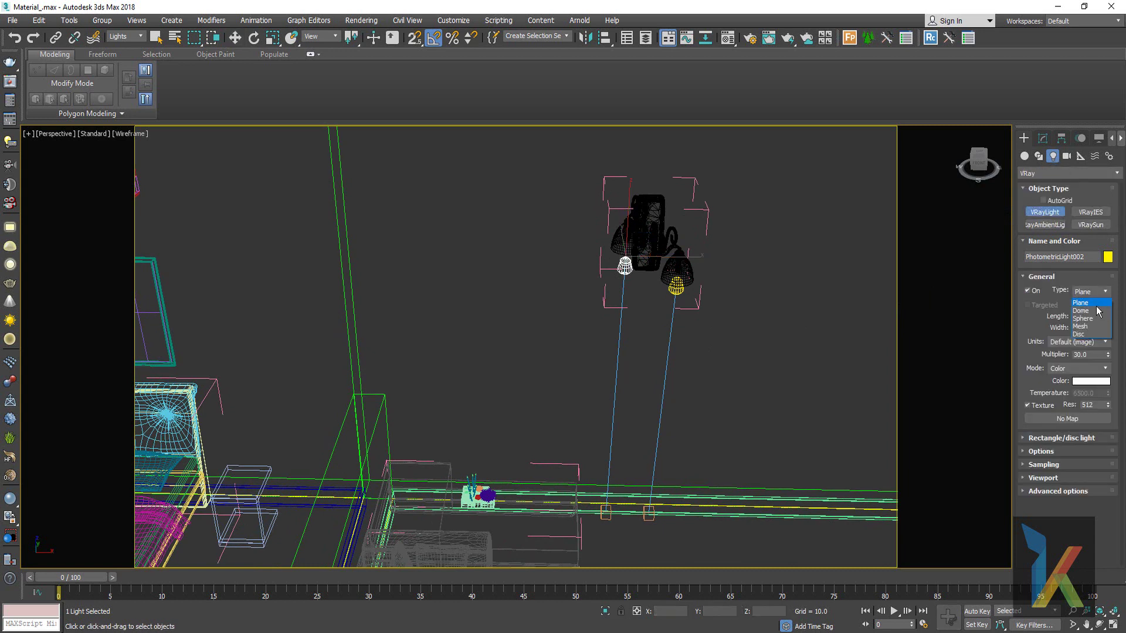
left_click(1089, 319)
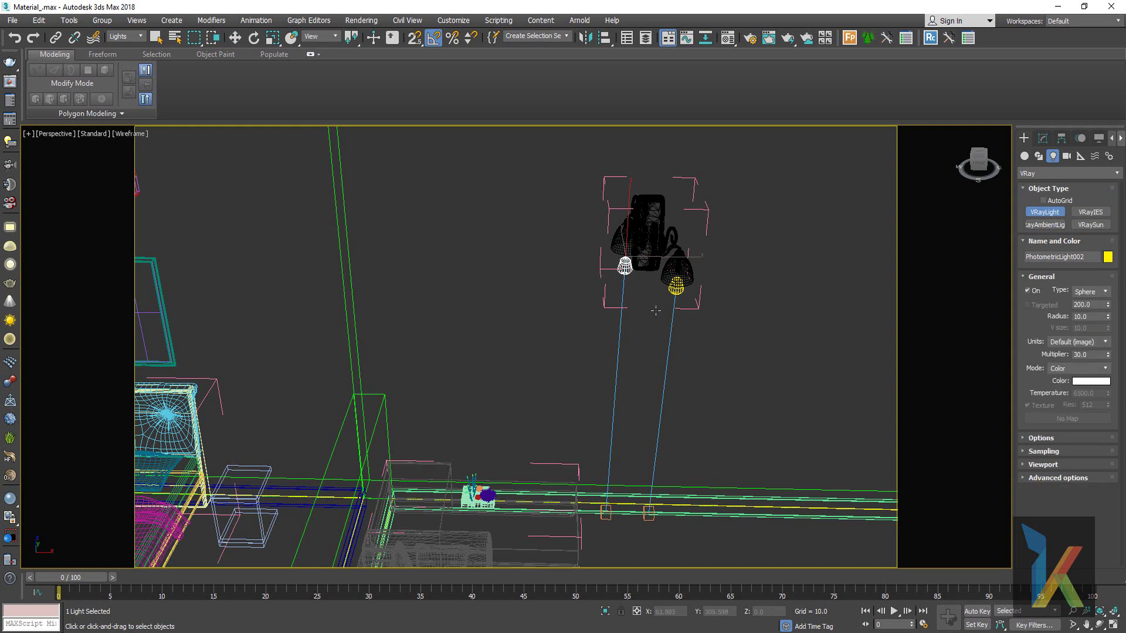
key("t")
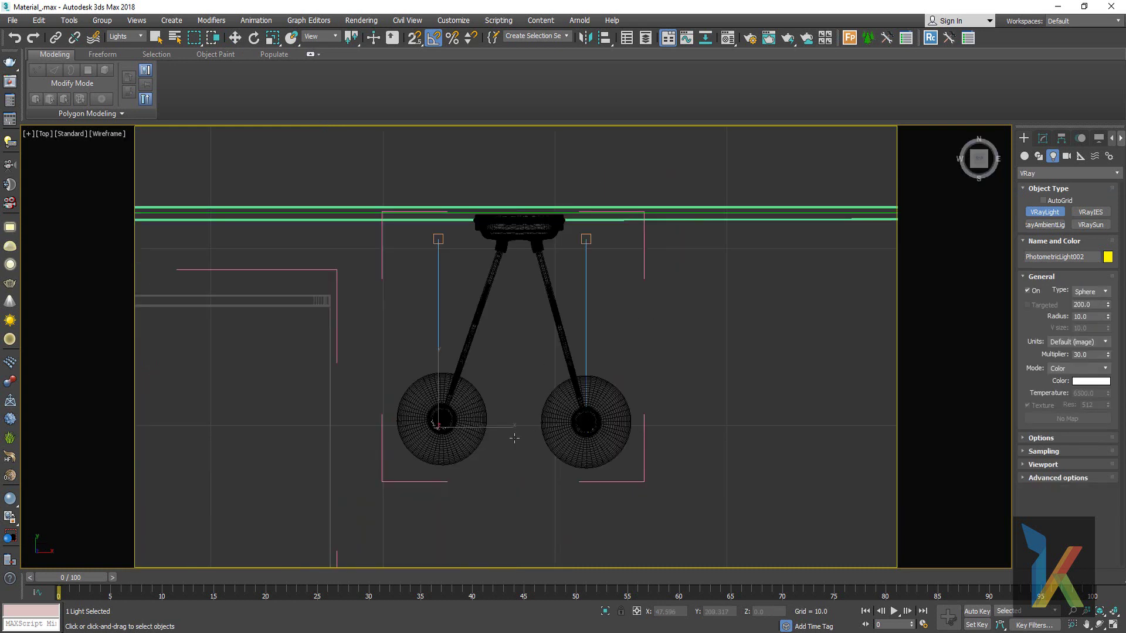
left_click_drag(515, 438, 514, 439)
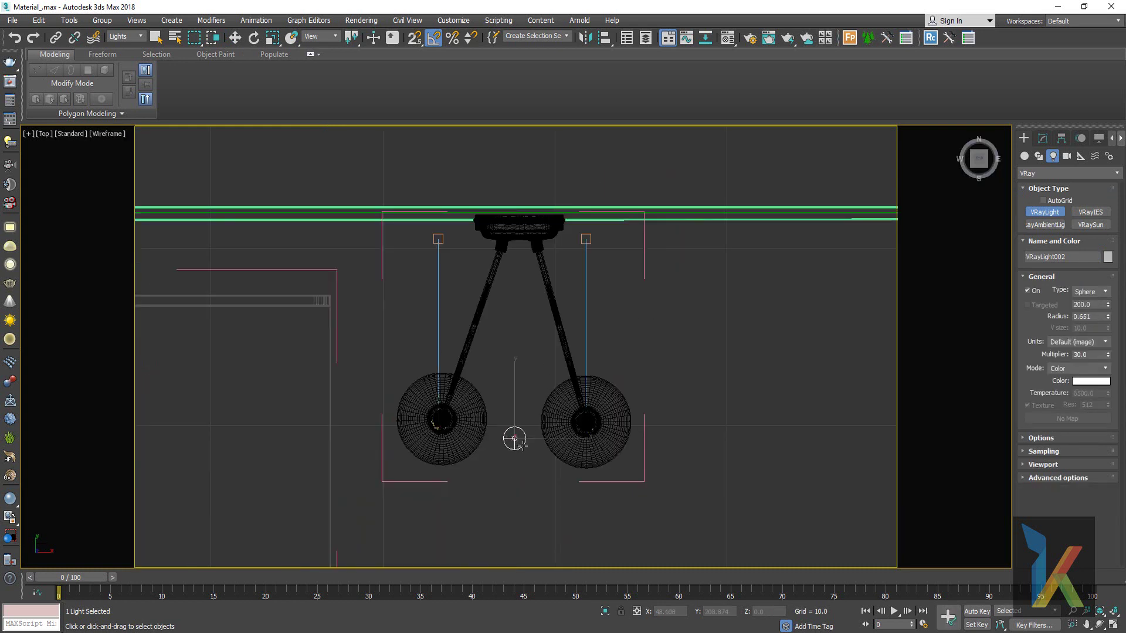
- Move VRayLight002 under the left shade and lift it to wall-lamp height
key("w")
left_click_drag(536, 417, 466, 398)
key("p")
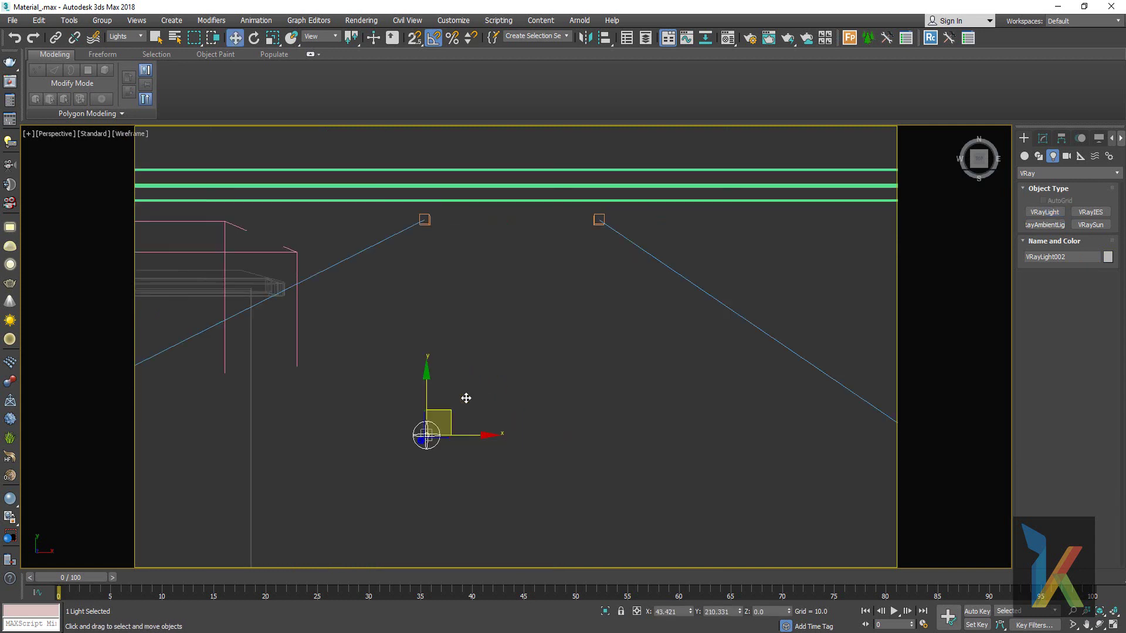
key("z")
scroll(571, 432, "down", 3)
scroll(580, 449, "down", 3)
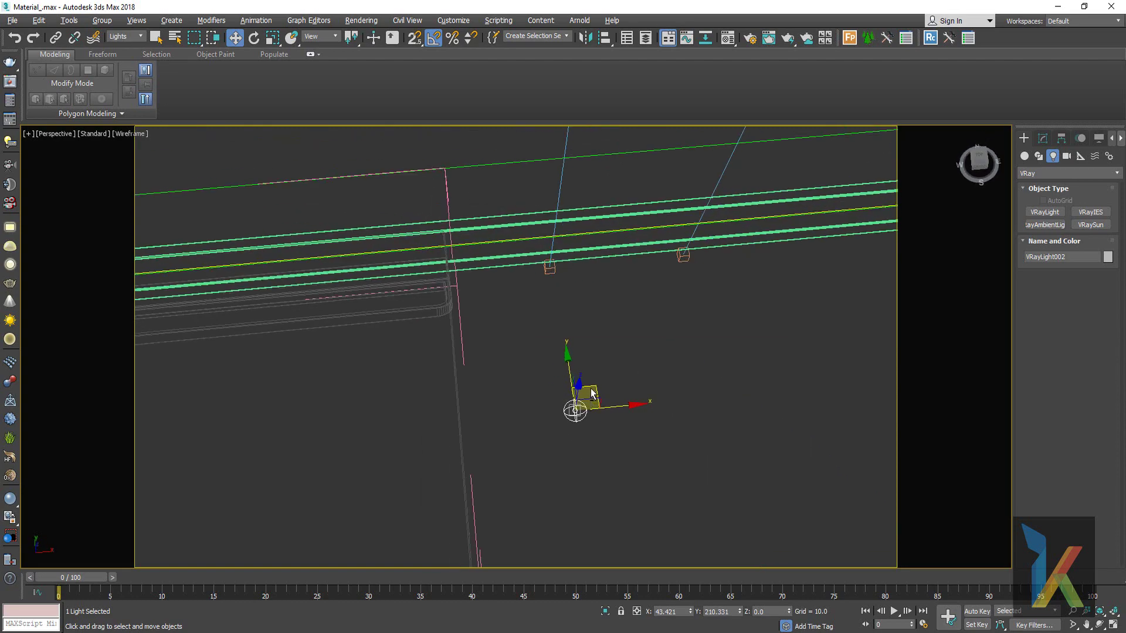
mouse_move(579, 449)
middle_mouse_down("alt")
mouse_move(704, 431)
mouse_move(645, 532)
middle_mouse_up("alt")
scroll(645, 532, "down", 3)
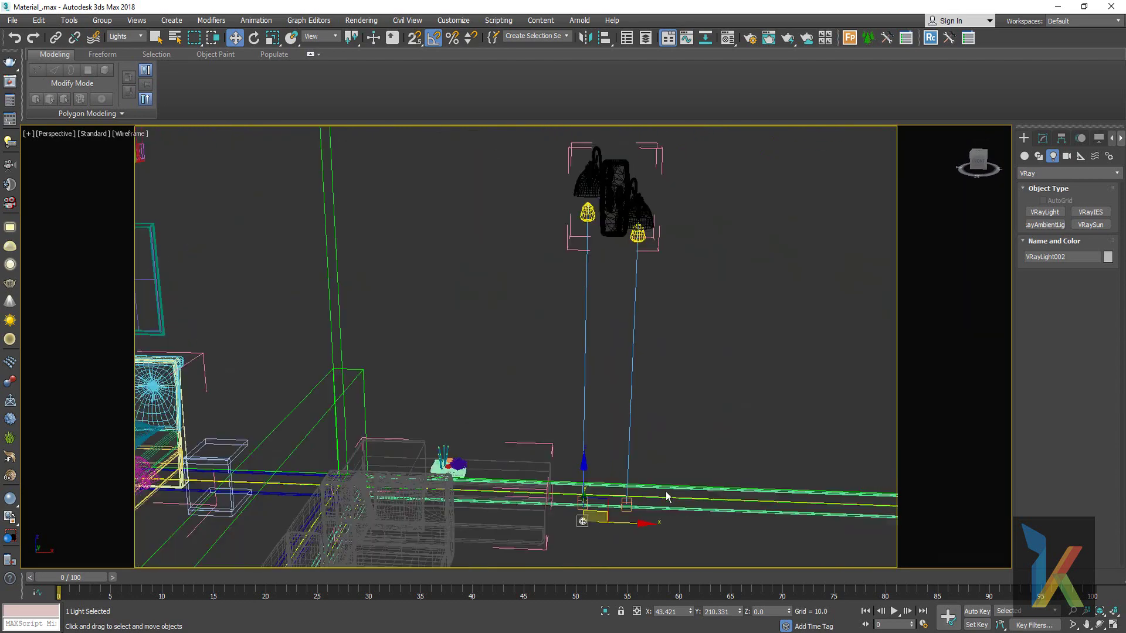
scroll(645, 532, "down", 3)
left_click_drag(619, 351, 621, 248)
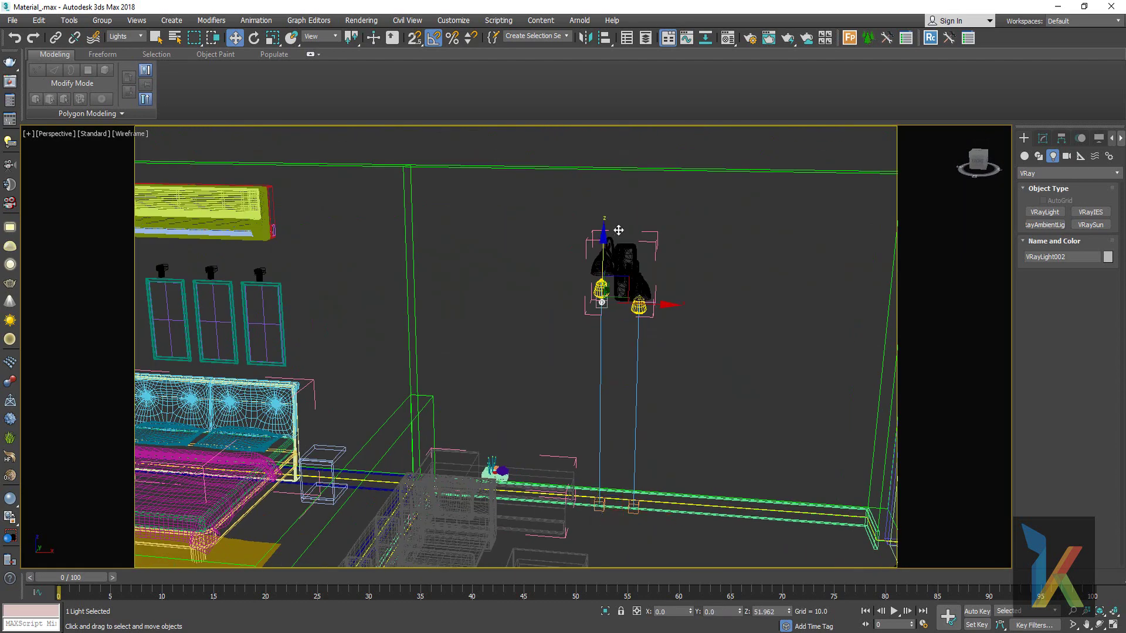
scroll(620, 247, "up", 5)
scroll(620, 248, "up", 3)
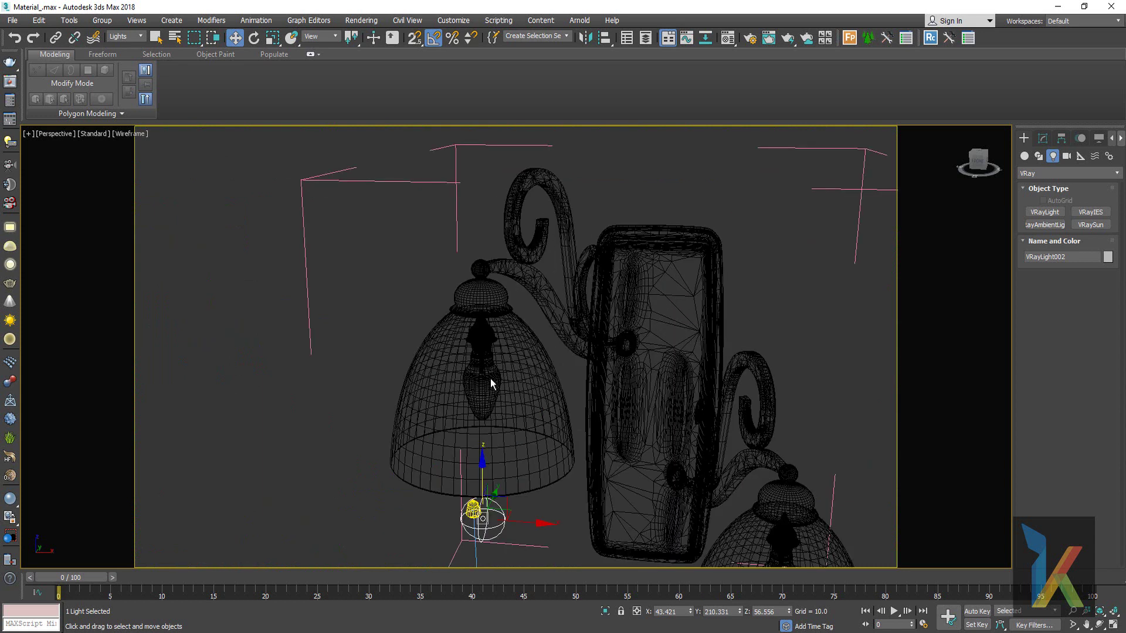
- Set the selection filter to All and delete the bulb body inside the left sconce shade
left_click(102, 21)
left_click(128, 37)
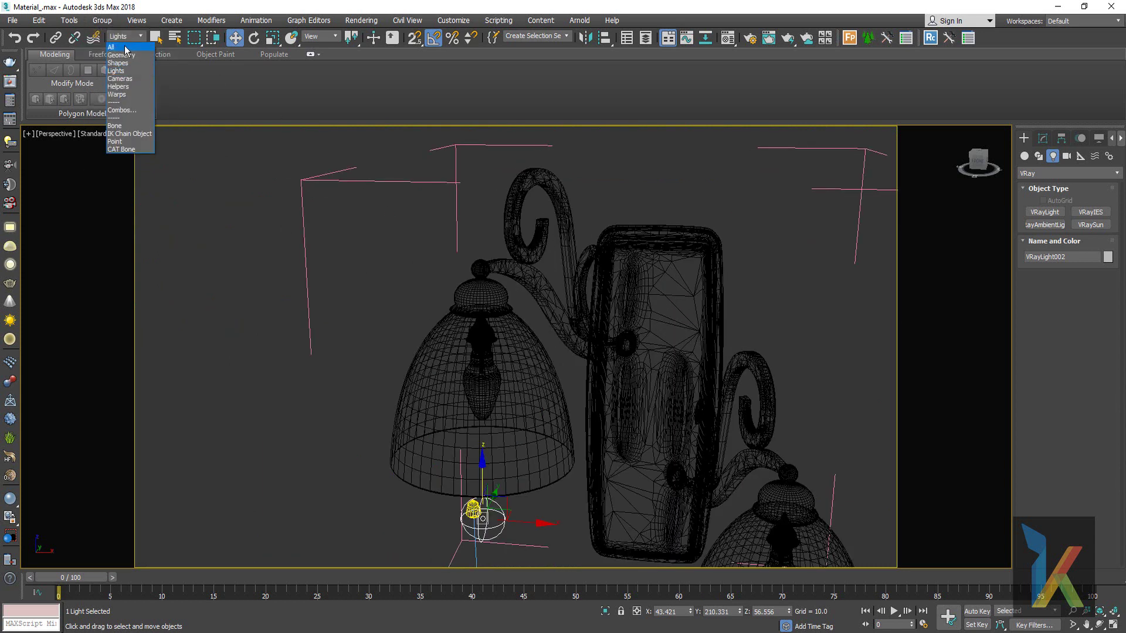
left_click(440, 349)
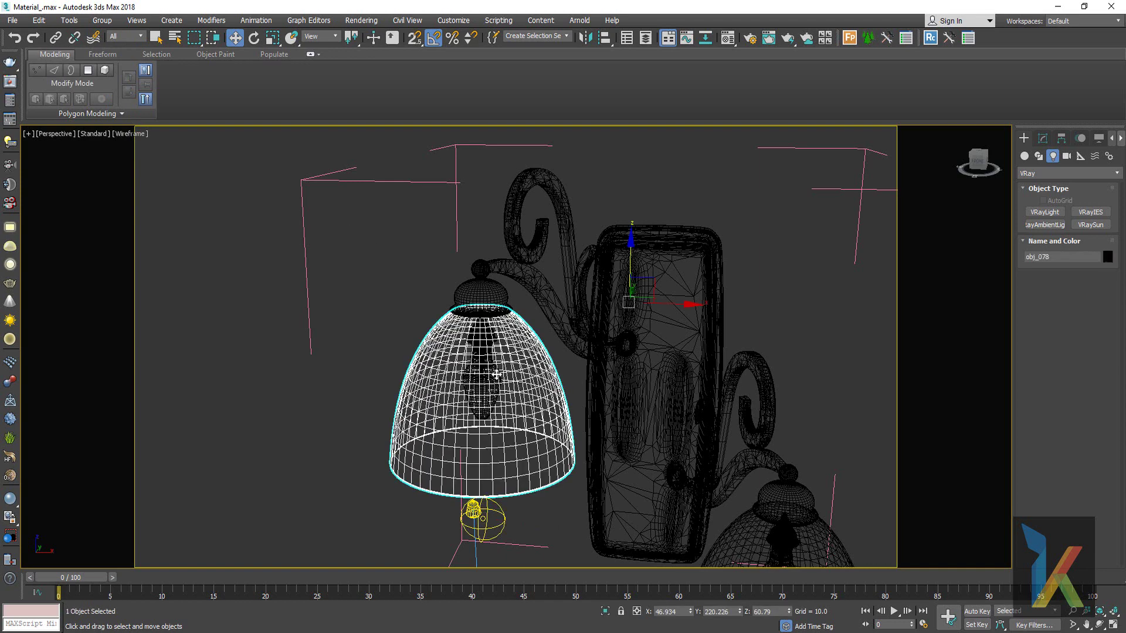
left_click(445, 292)
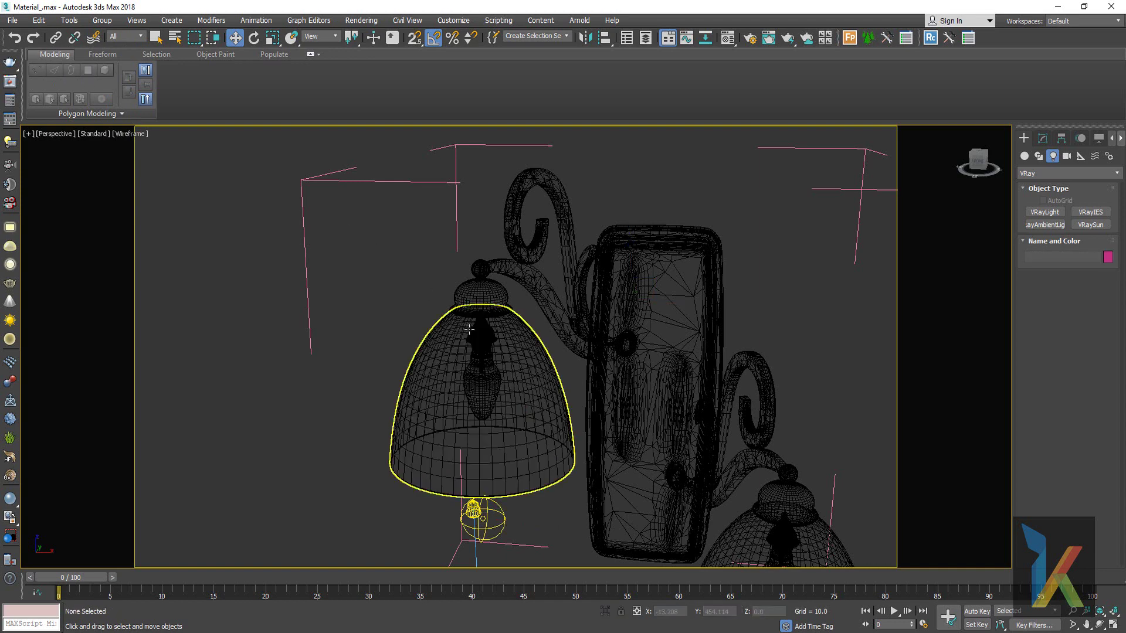
left_click(474, 329)
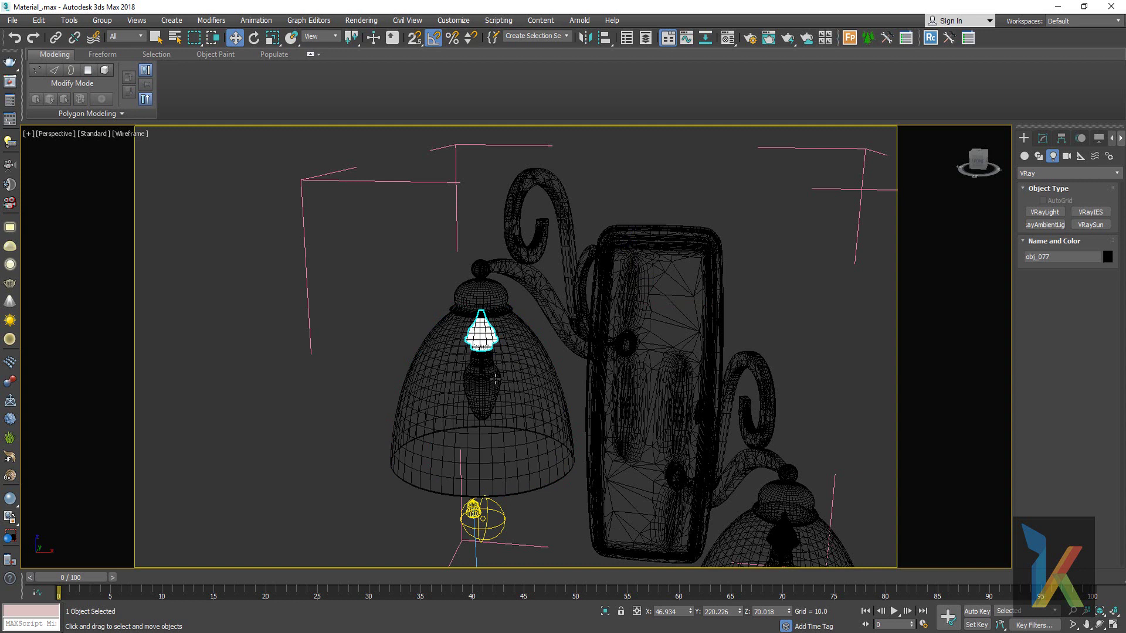
left_click(496, 387)
key("Delete")
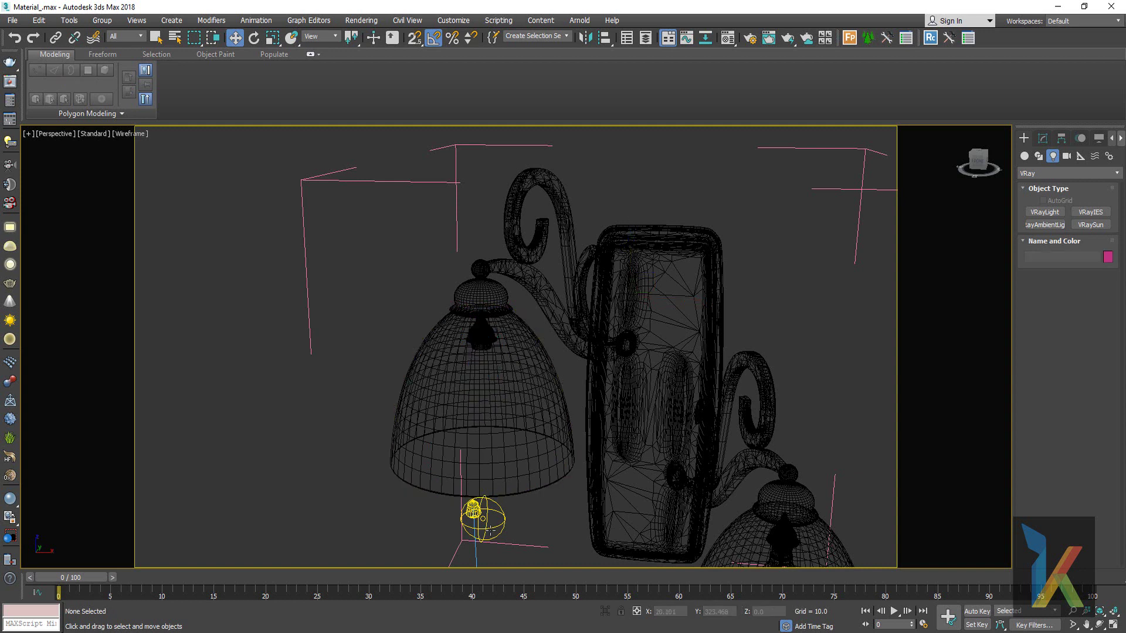
- Raise VRayLight002 into the left shade and show its parameters (radius 0.651, multiplier 30.0)
left_click(498, 512)
left_click_drag(484, 472, 485, 405)
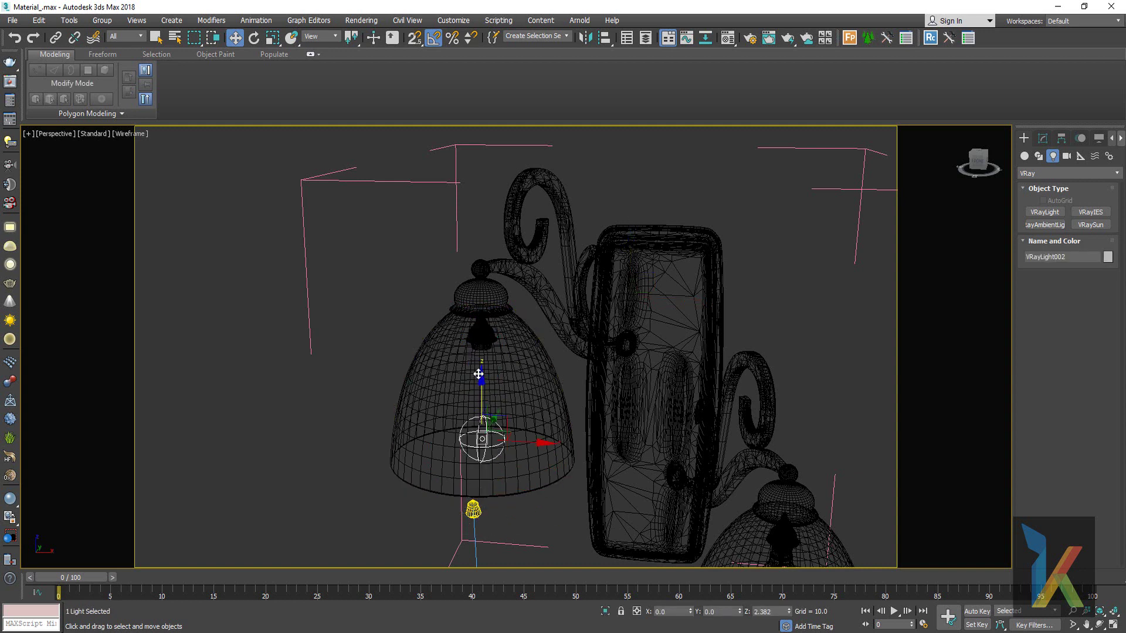
scroll(530, 422, "up", 5)
scroll(531, 422, "down", 3)
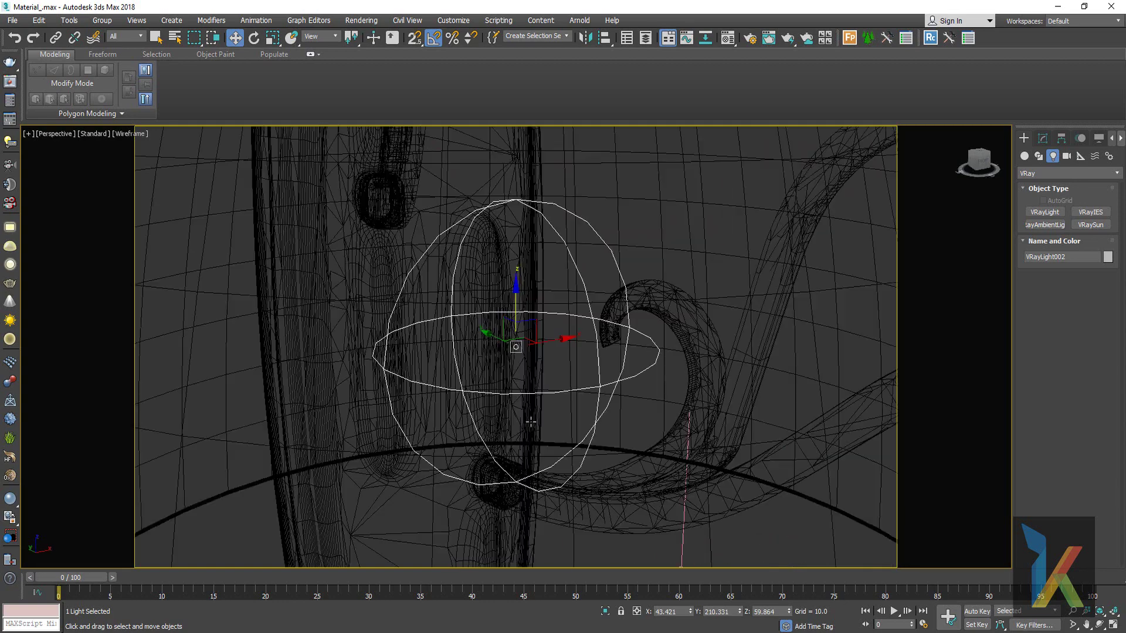
scroll(531, 422, "down", 2)
scroll(530, 422, "down", 3)
scroll(677, 490, "down", 2)
middle_click_drag(677, 491, 446, 487, "alt")
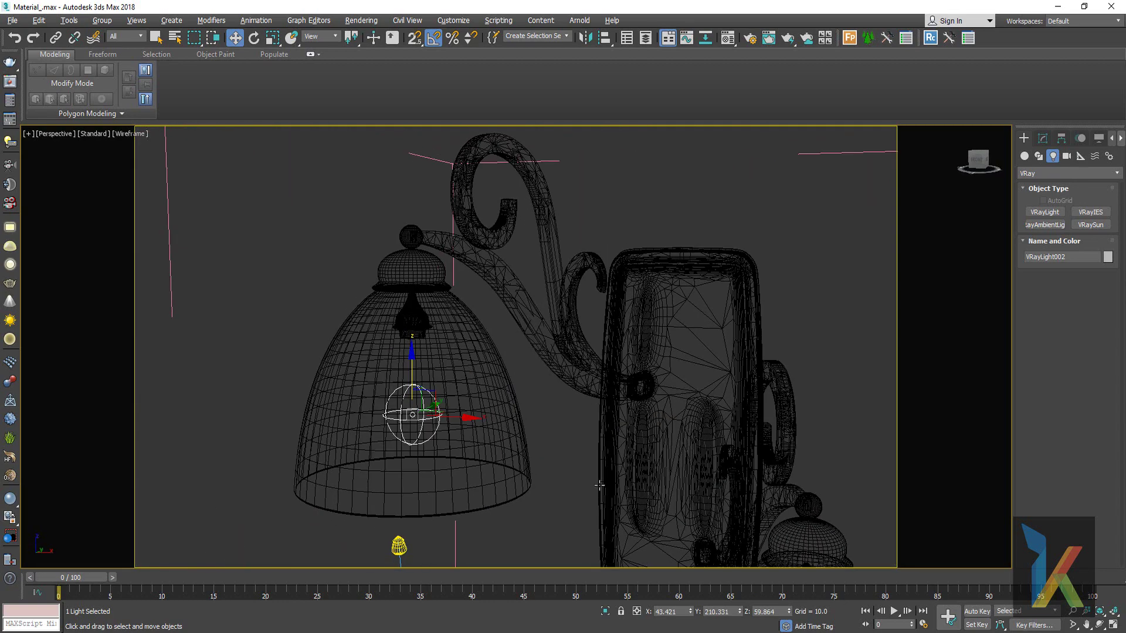
left_click(1045, 139)
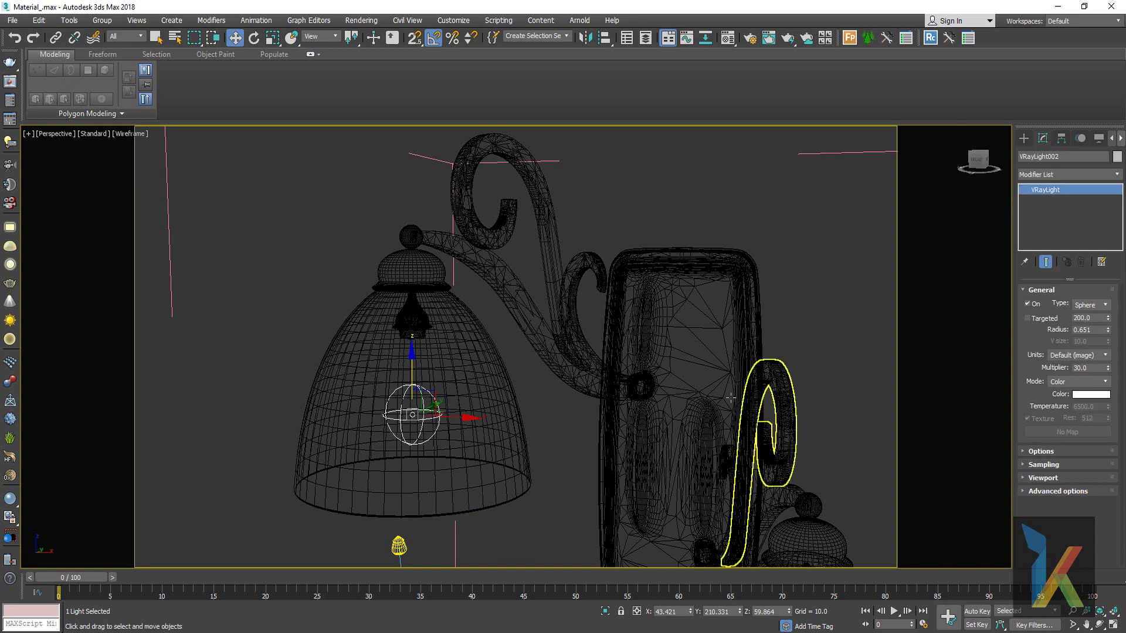
scroll(623, 423, "down", 3)
scroll(589, 446, "down", 2)
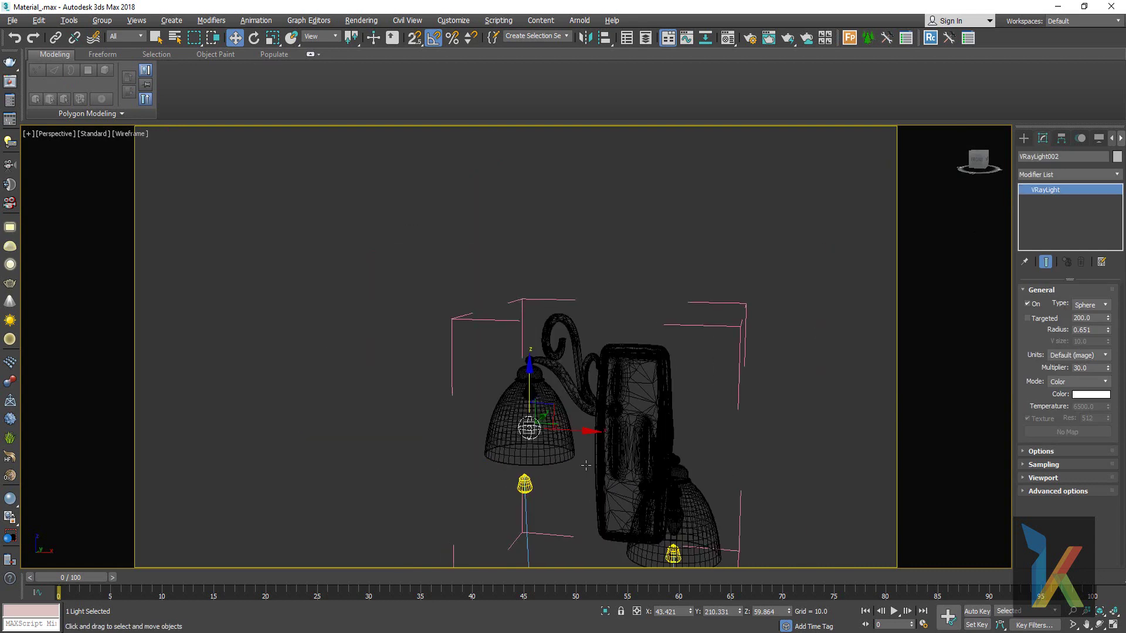
middle_click_drag(589, 446, 615, 413, "alt")
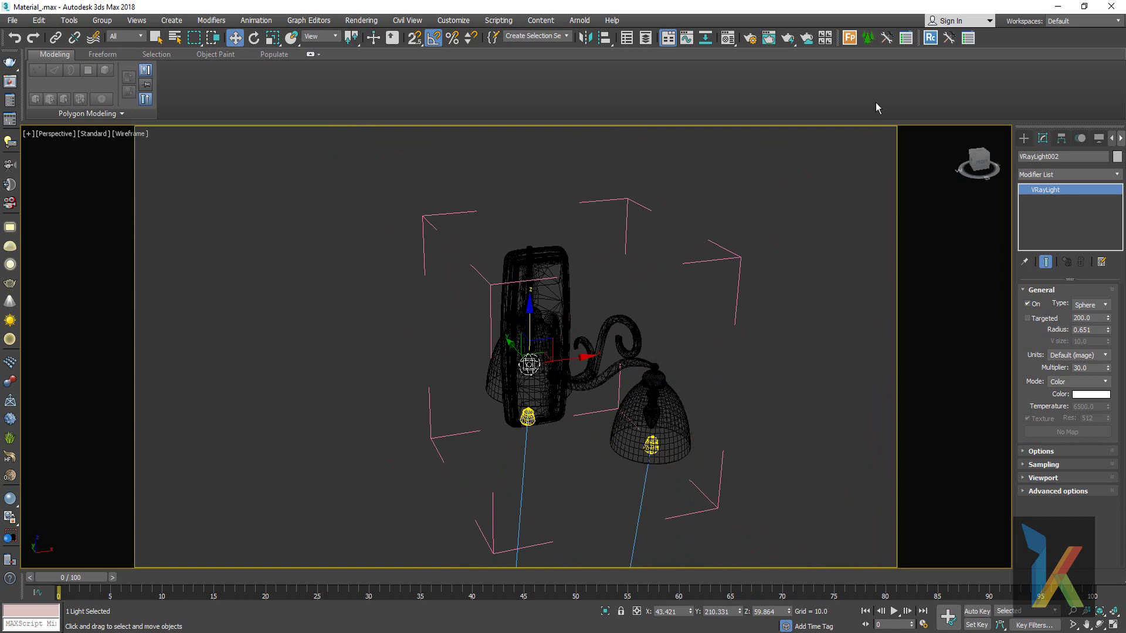
- Run a test render of the apartment with the sphere light at multiplier 30
left_click(10, 81)
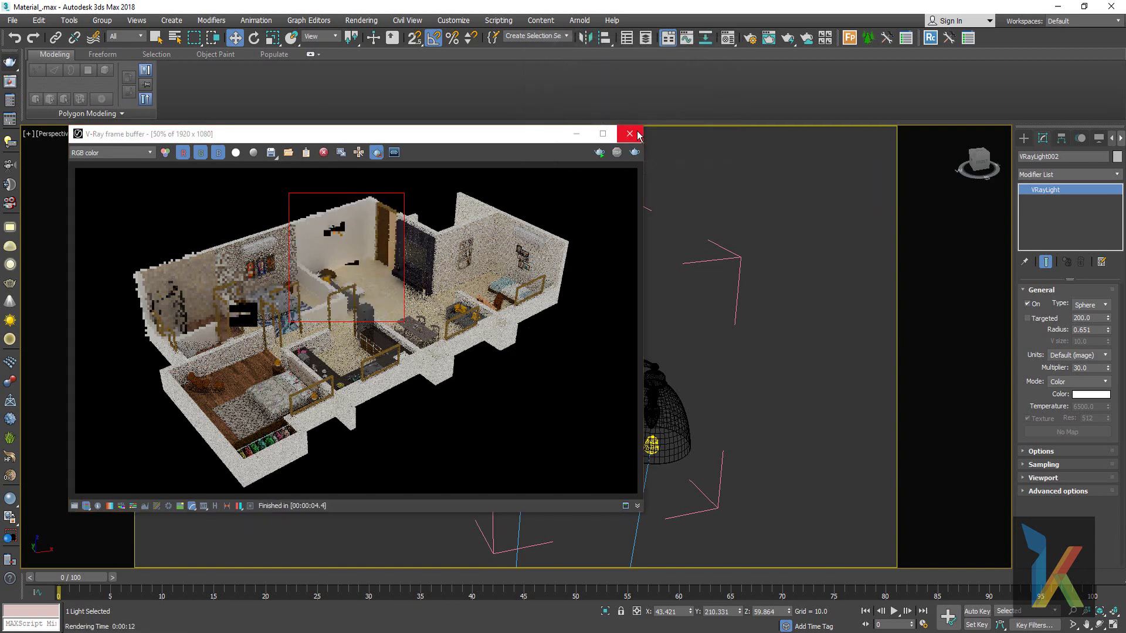
right_click(775, 295)
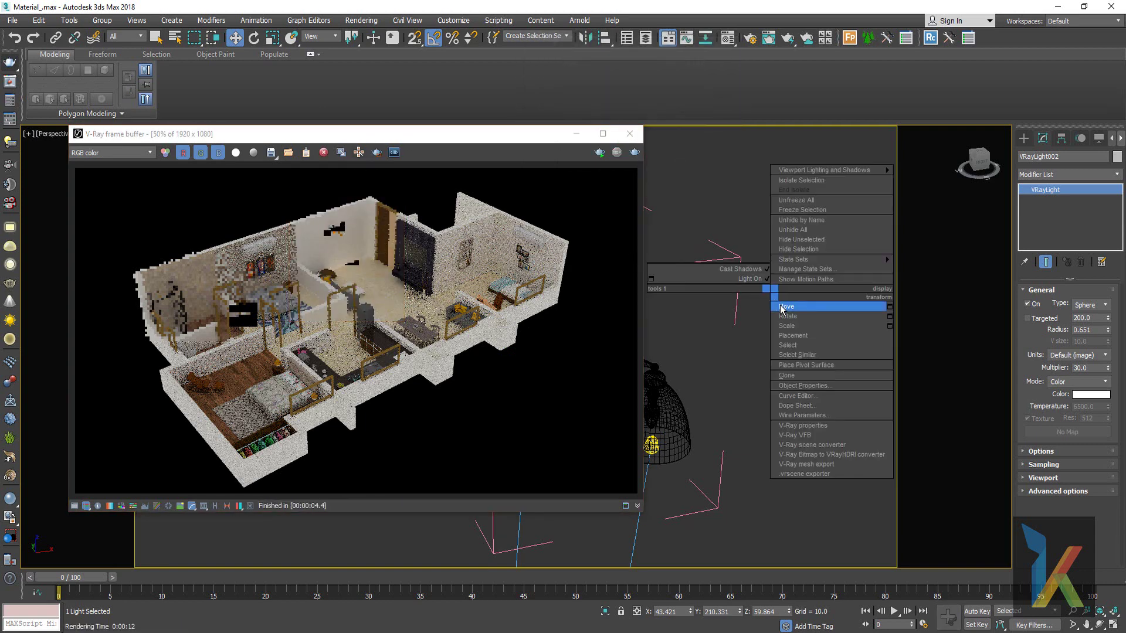
left_click(784, 307)
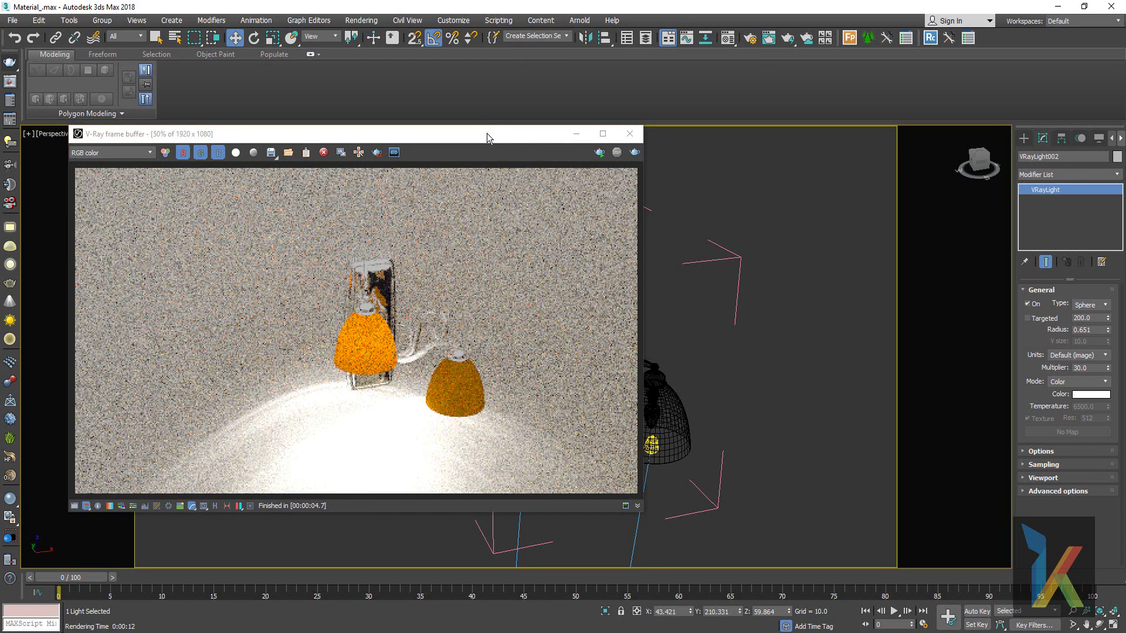
left_click_drag(487, 135, 386, 506)
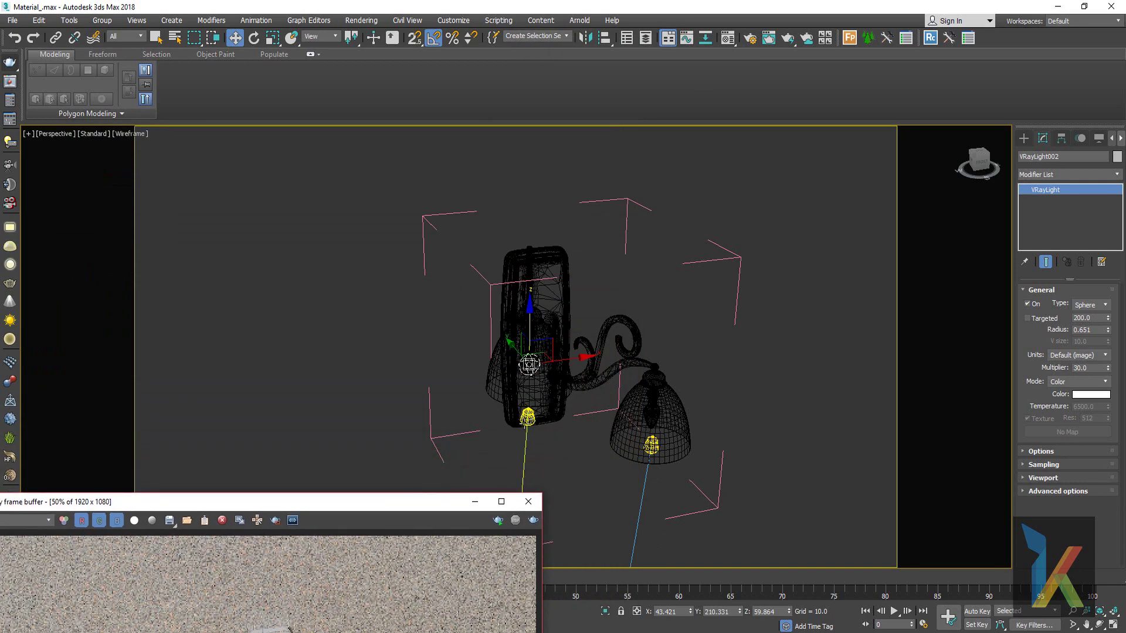
- Lower VRayLight002's multiplier to 1.0 and re-render the sconce
left_click_drag(1094, 368, 1021, 369)
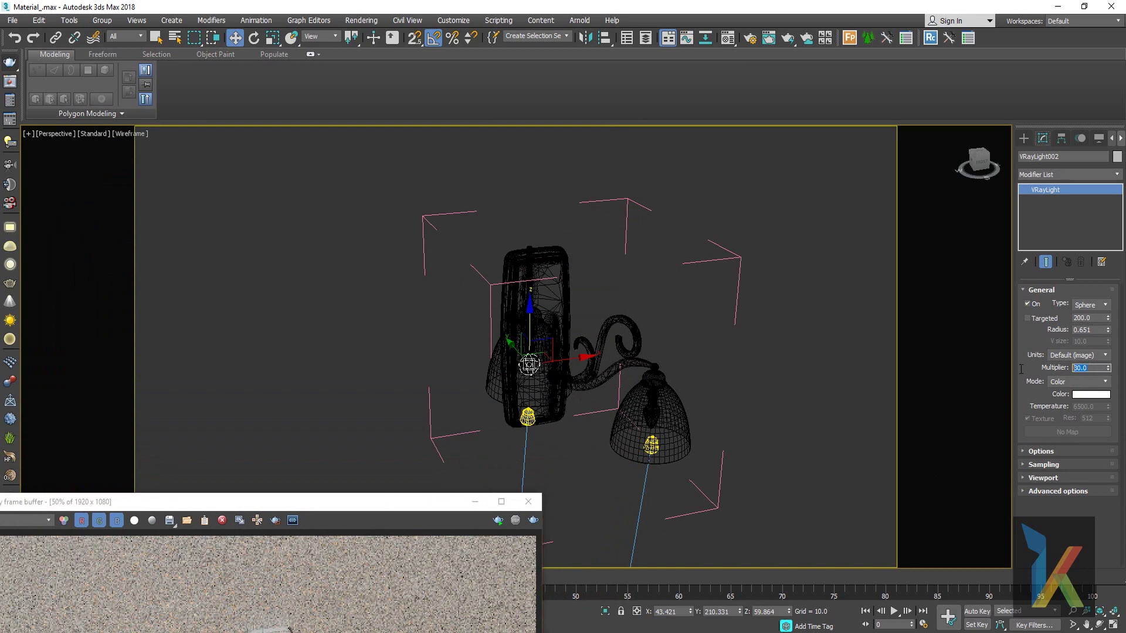
type("1")
left_click_drag(320, 504, 664, 259)
left_click(831, 248)
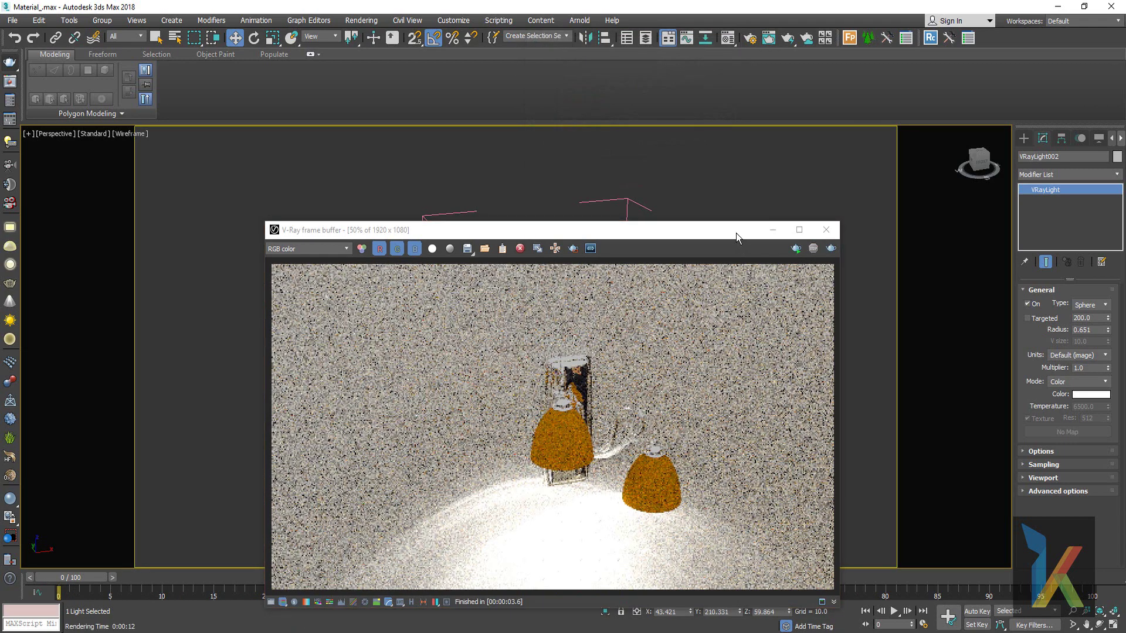
left_click_drag(737, 233, 636, 547)
- Raise PhotometricLight002's intensity from 10 to 100 cd and re-render the sconce
left_click(528, 420)
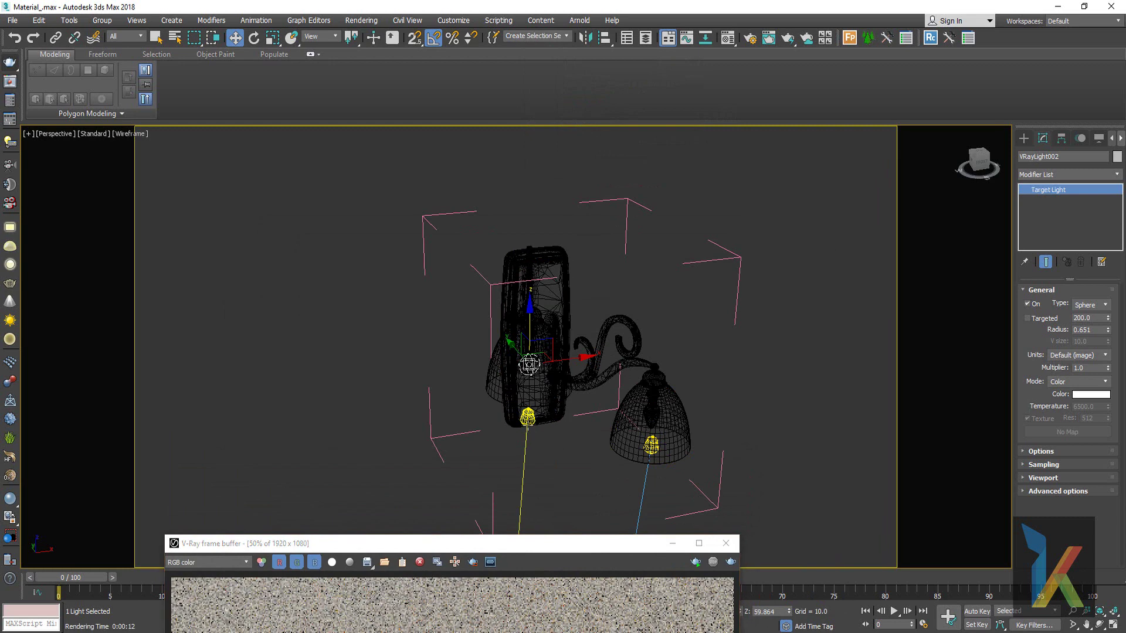
left_click(528, 420)
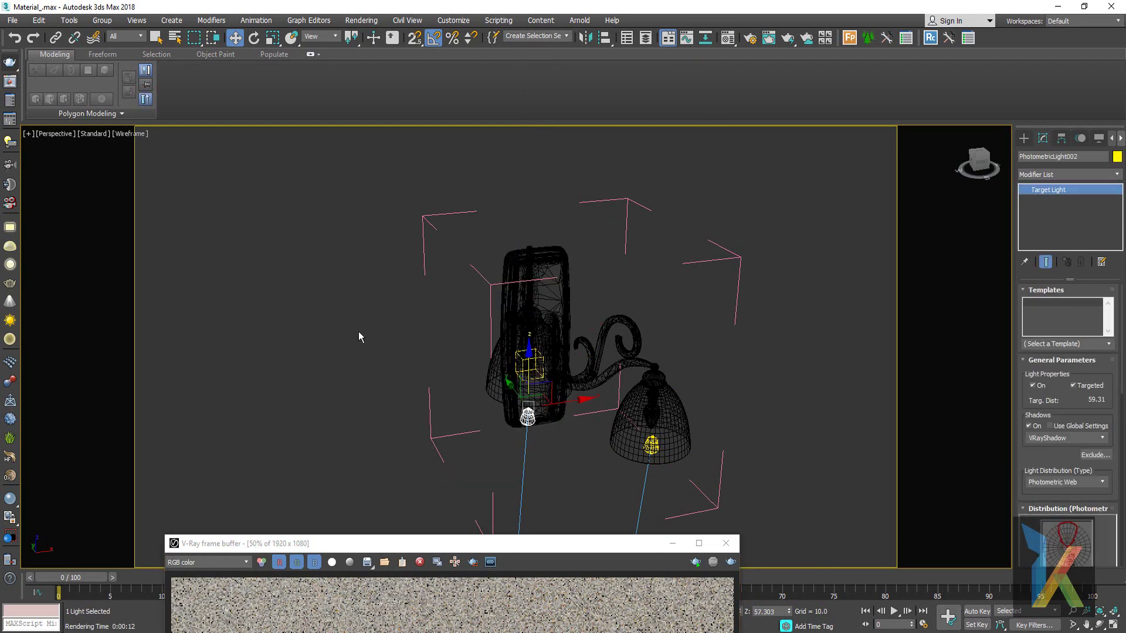
scroll(1072, 362, "down", 1)
scroll(1072, 362, "down", 3)
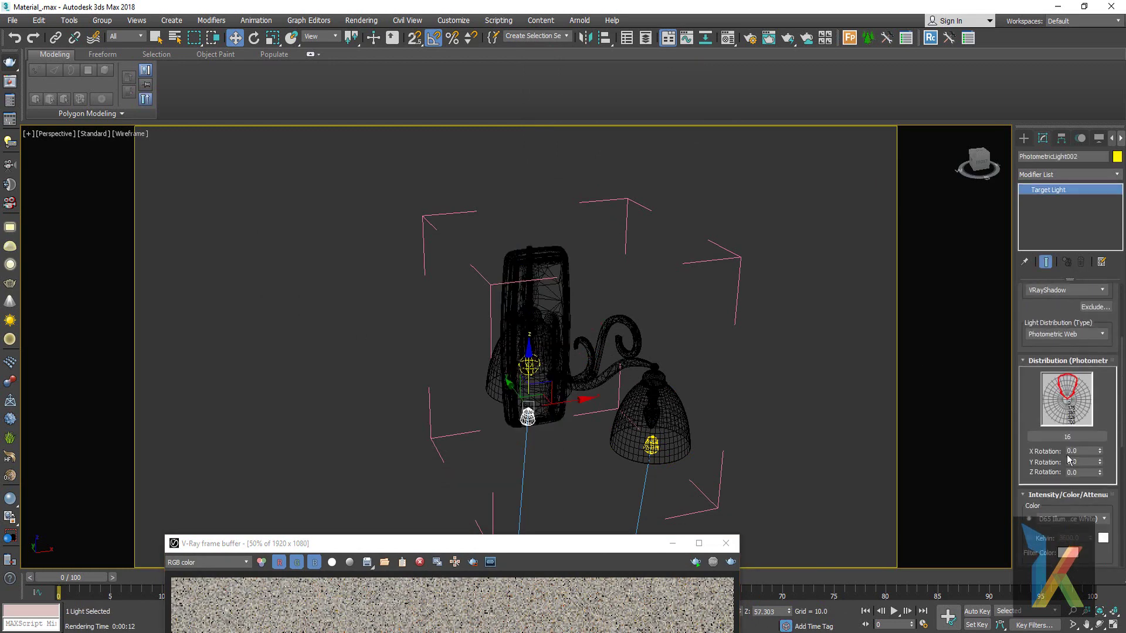
scroll(1075, 501, "down", 1)
scroll(1061, 506, "down", 1)
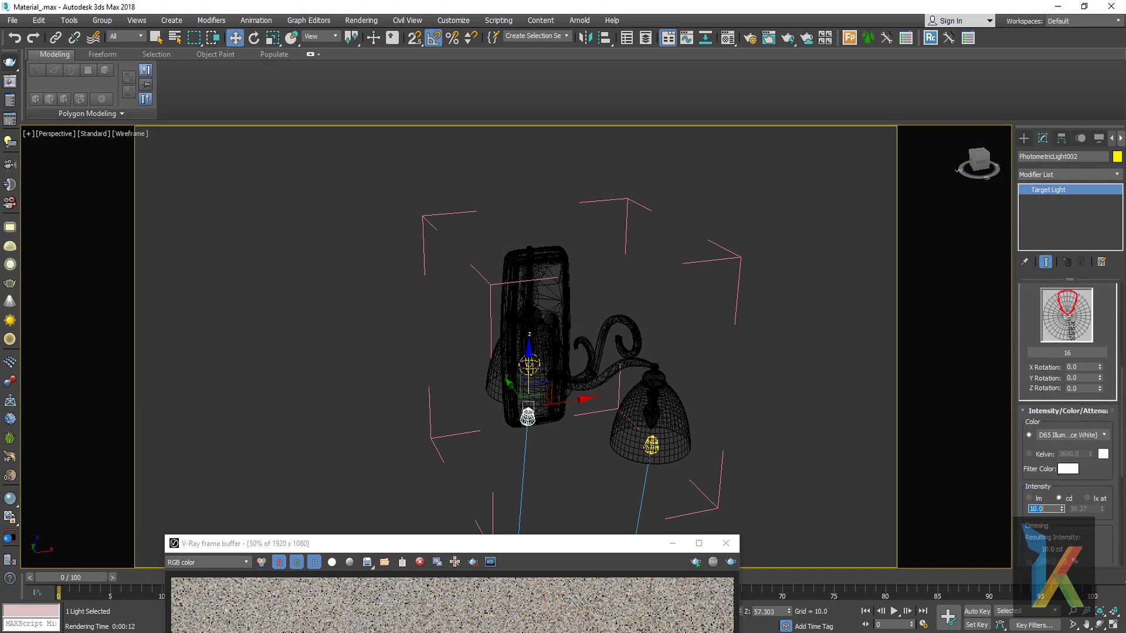
left_click_drag(520, 547, 657, 207)
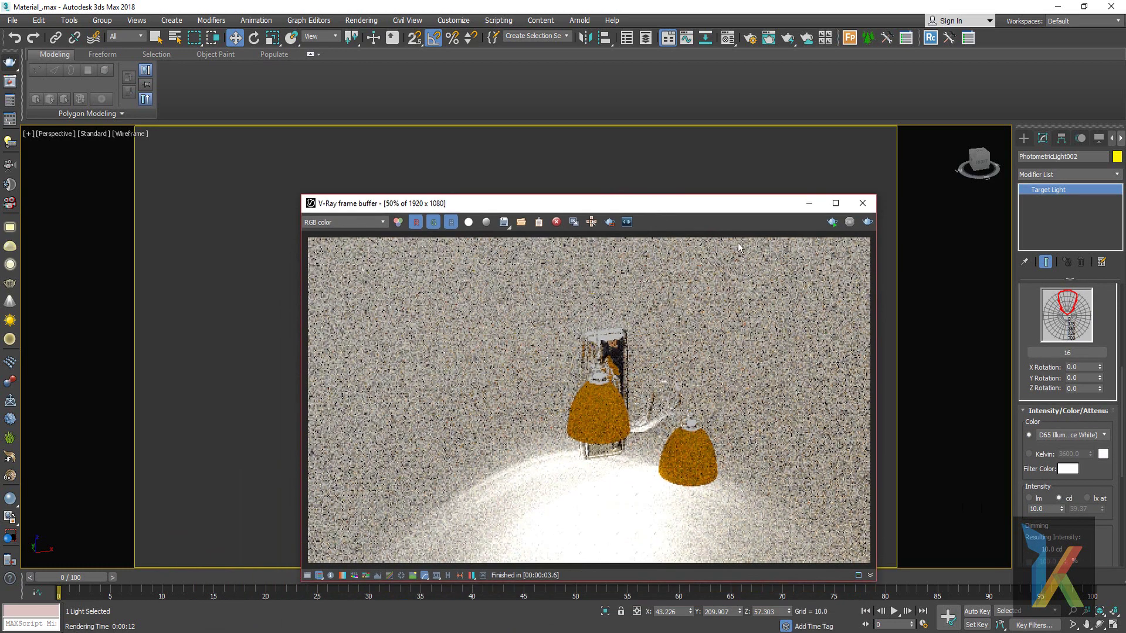
left_click(867, 222)
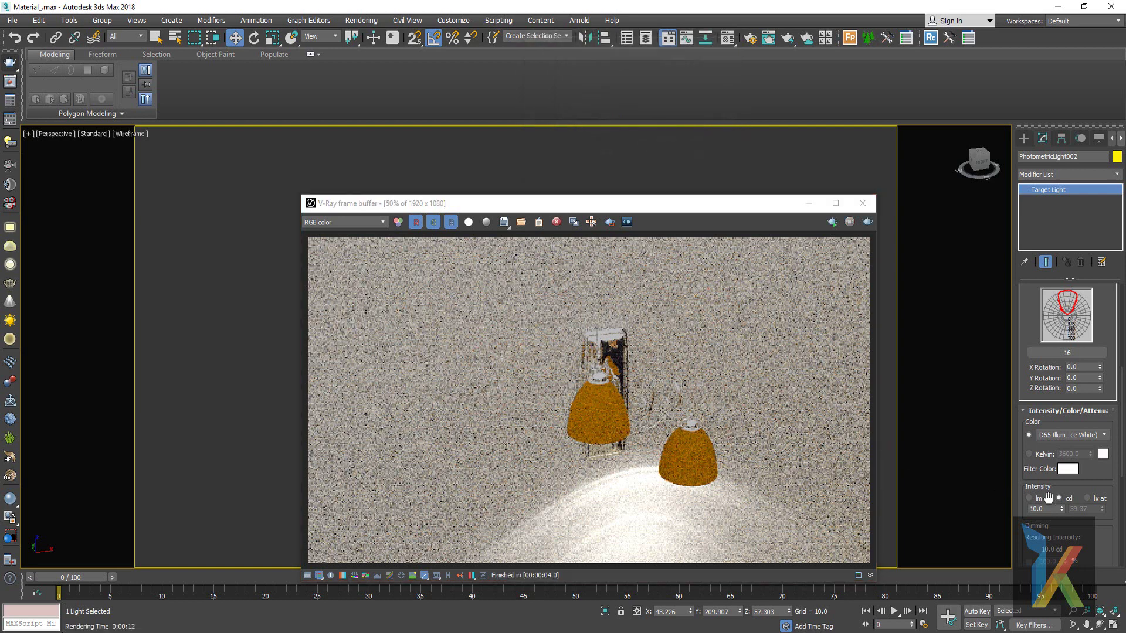
type("100")
key("Return")
left_click(867, 223)
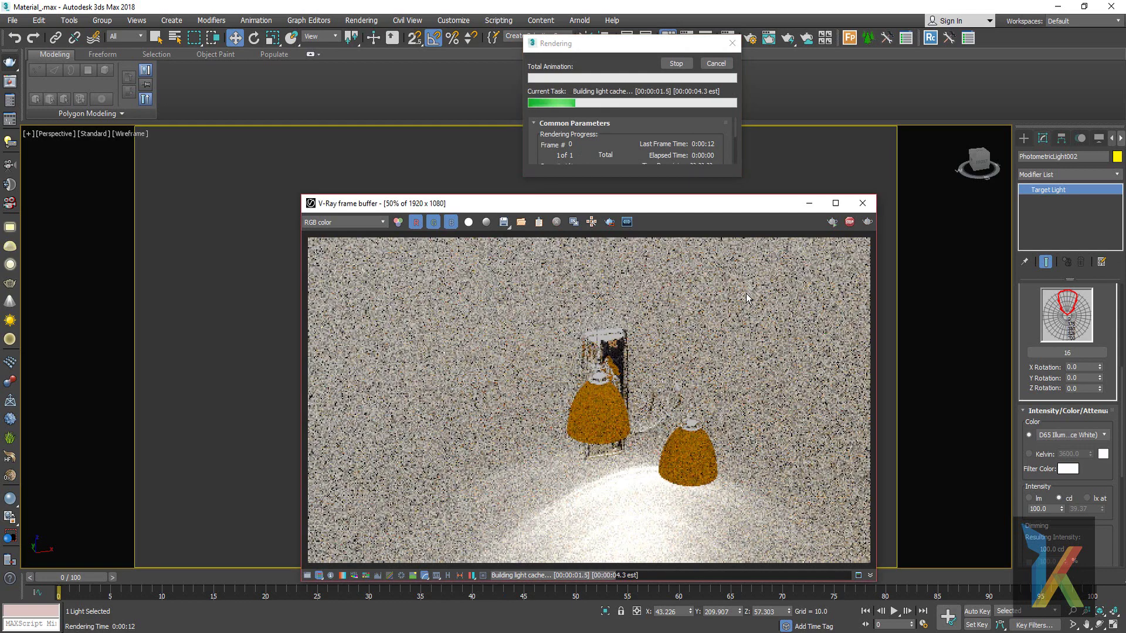
- With the selection filter on Lights, set the right photometric light to 200 cd and render
left_click_drag(724, 207, 342, 405)
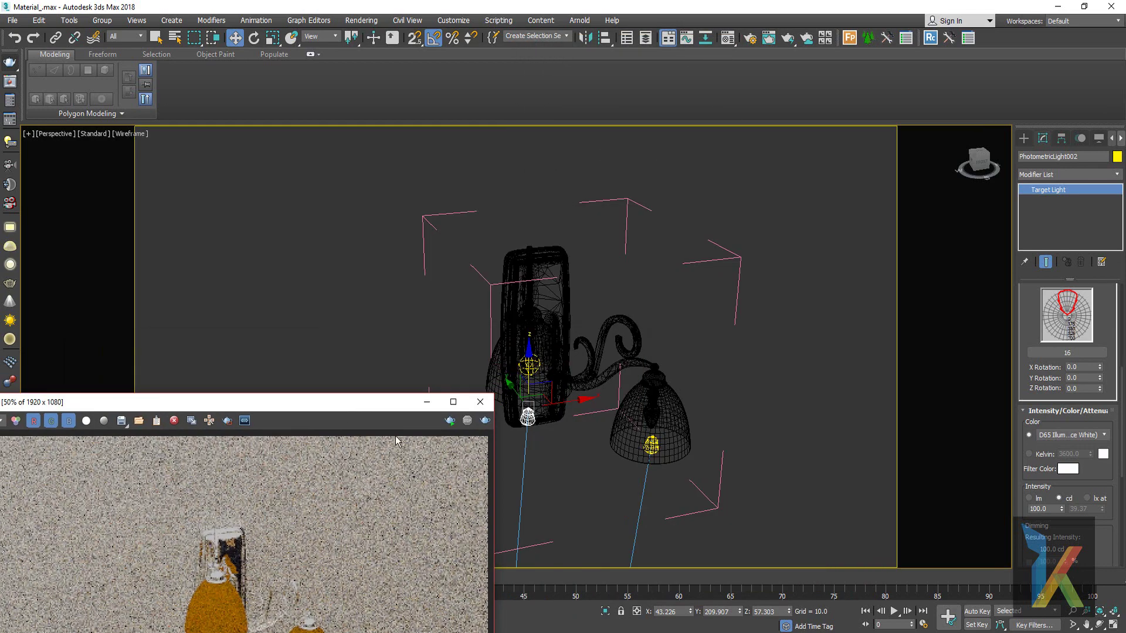
left_click(126, 36)
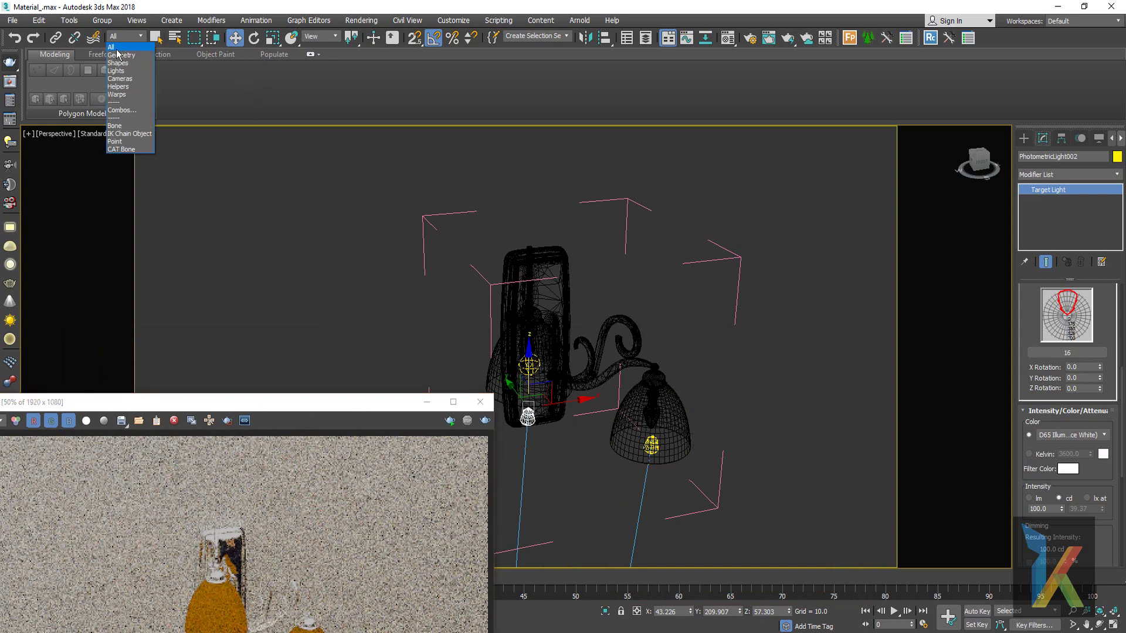
left_click(116, 77)
left_click(651, 446)
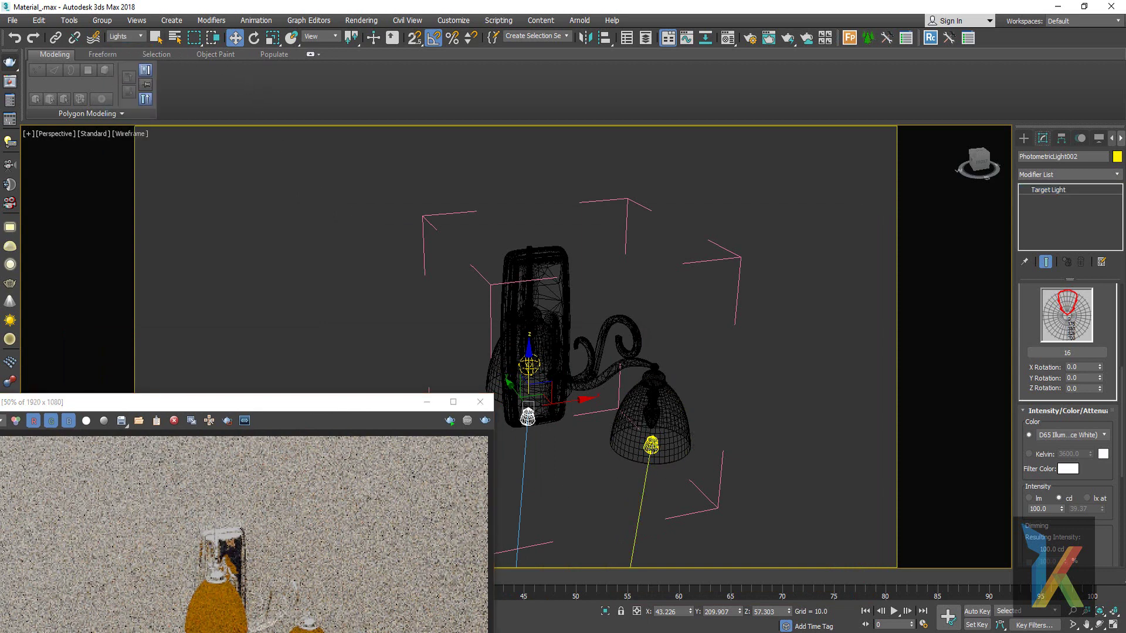
left_click(1050, 509)
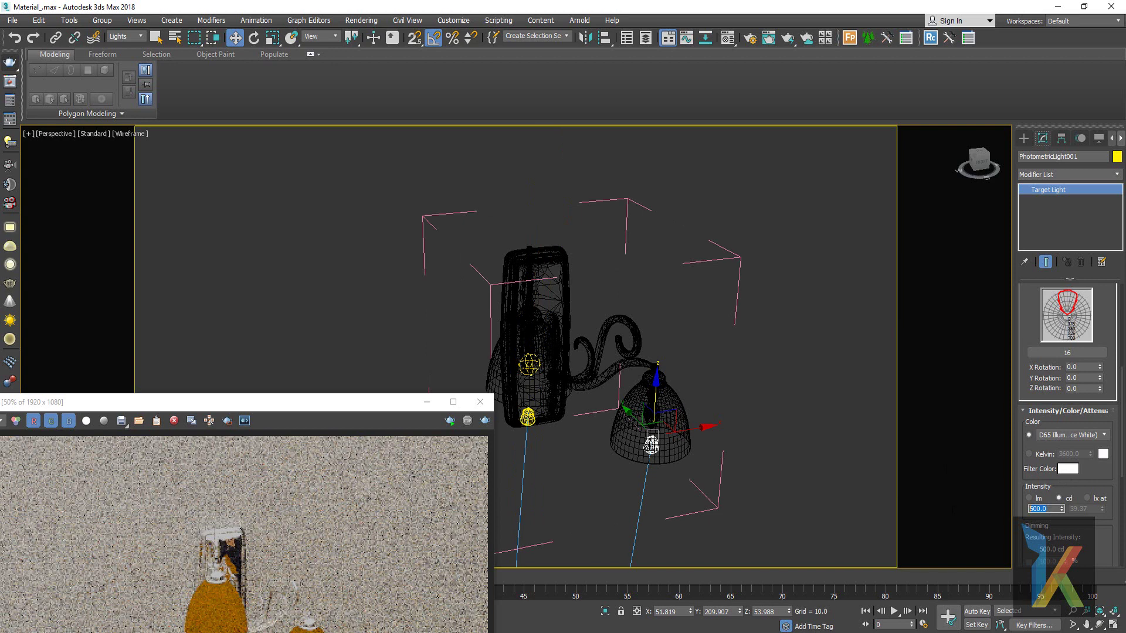
type("0")
key("Return")
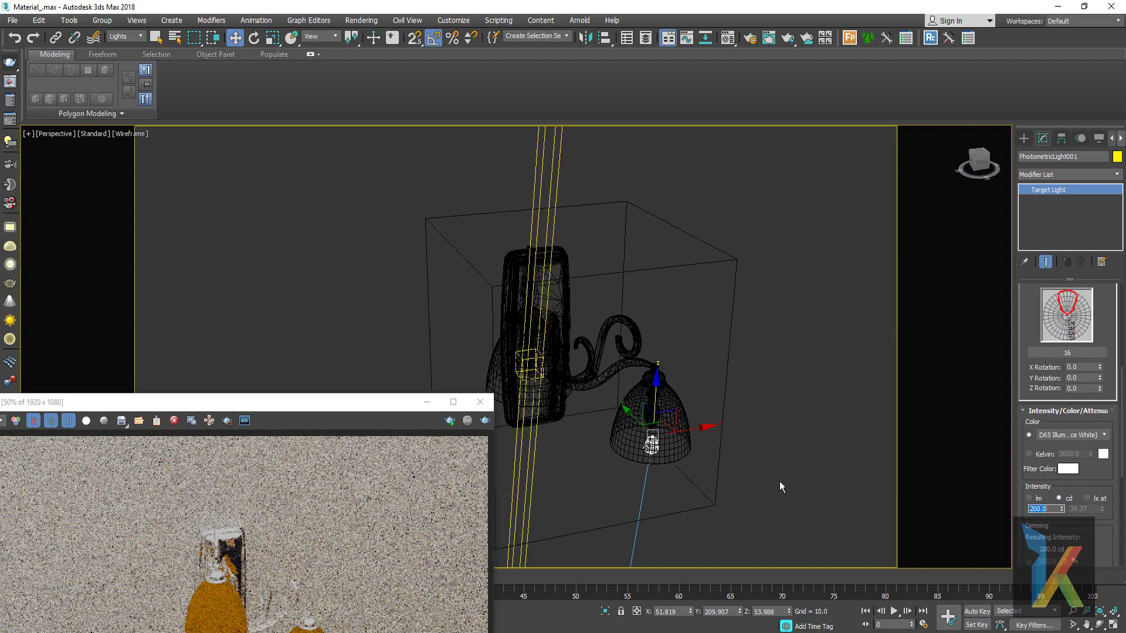
left_click(449, 420)
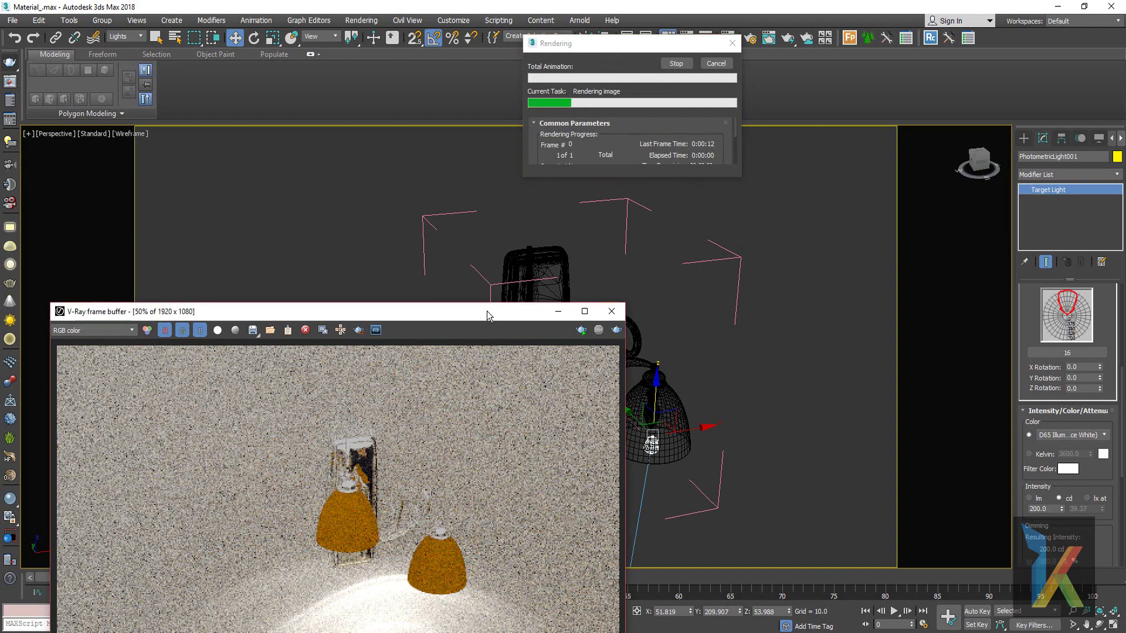
left_click_drag(487, 310, 605, 210)
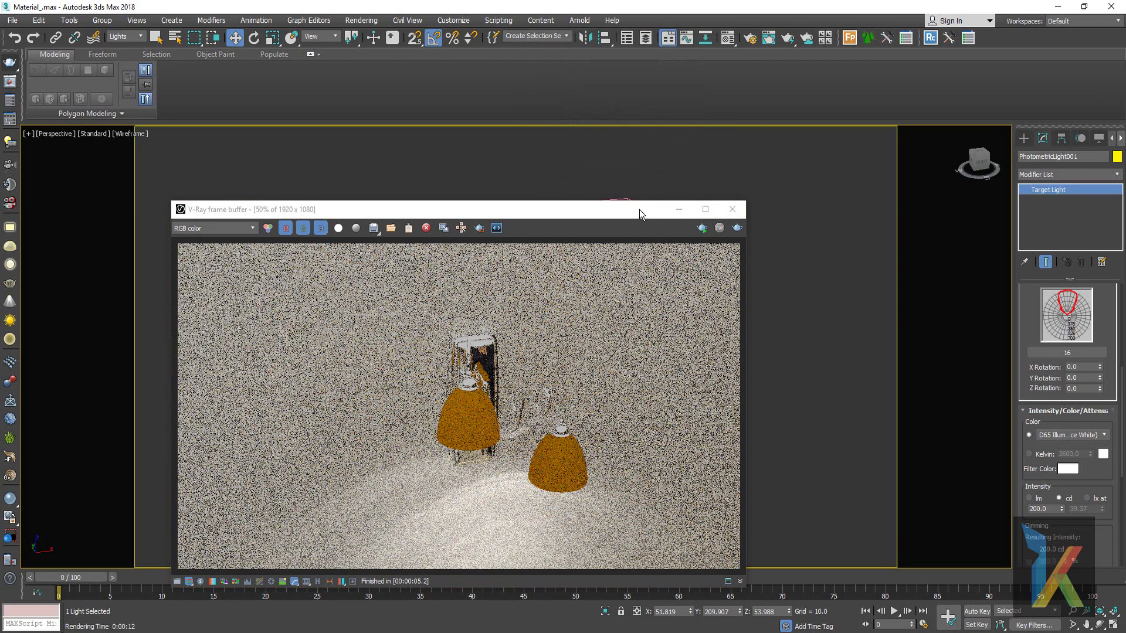
left_click_drag(702, 210, 457, 441)
- Set the left photometric light to 200 cd and render with both lights at 200 cd
left_click(528, 418)
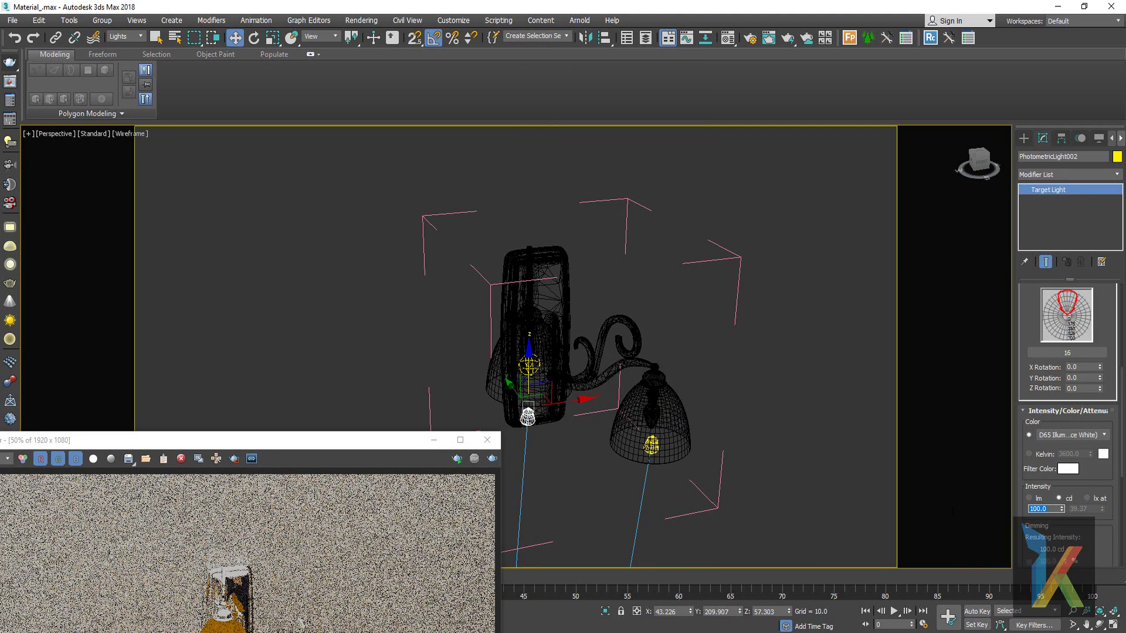
type("200")
key("Return")
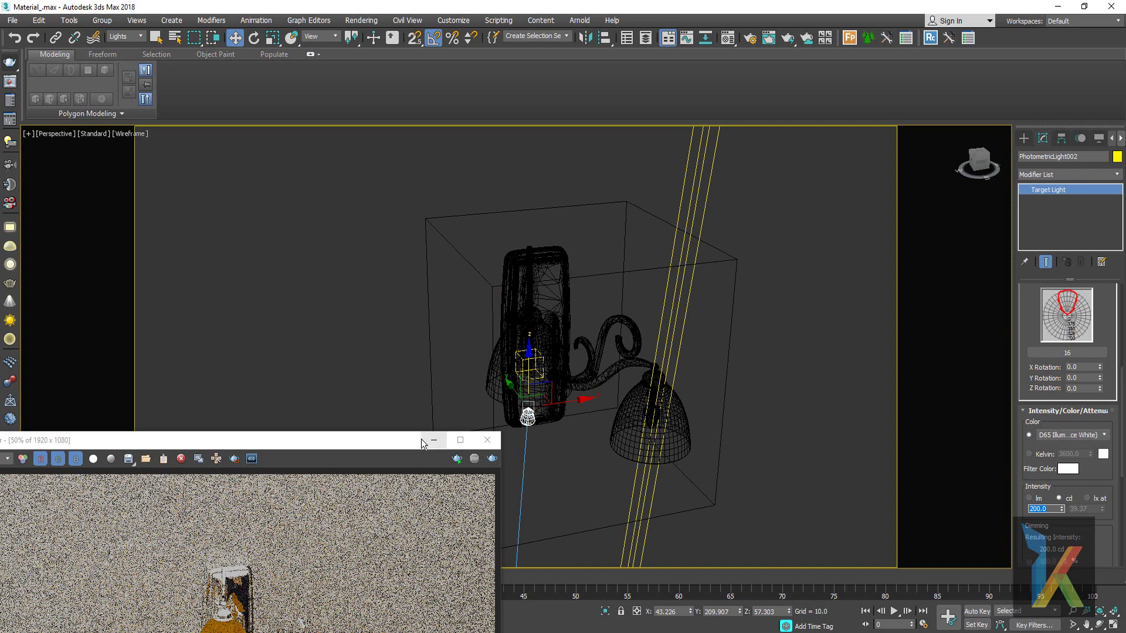
left_click(576, 378)
left_click_drag(313, 435, 608, 243)
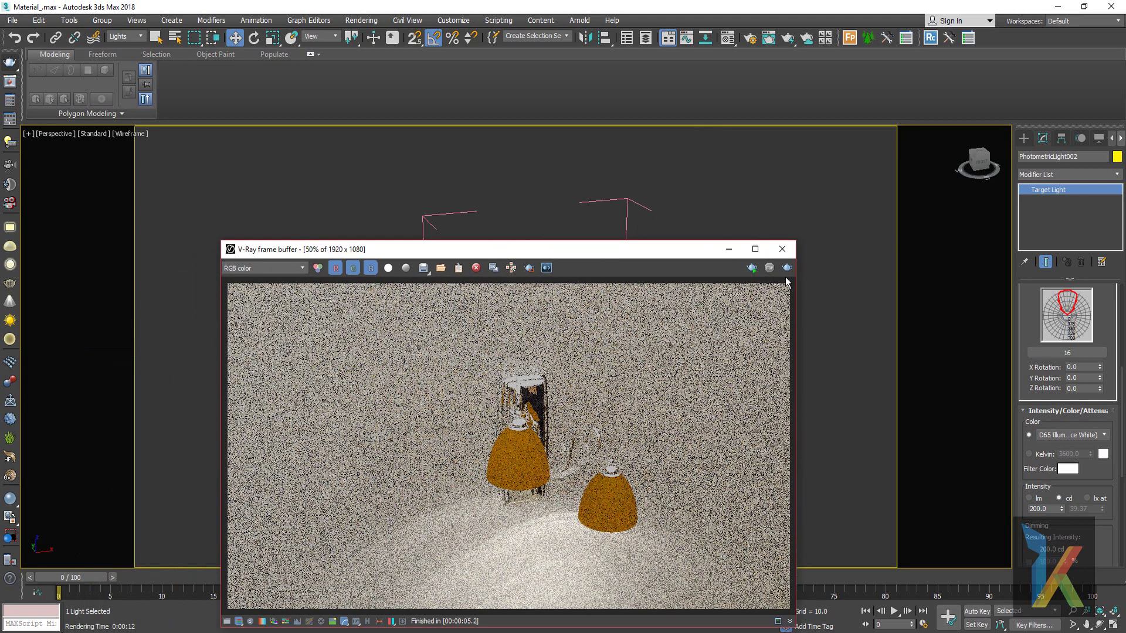
left_click(786, 268)
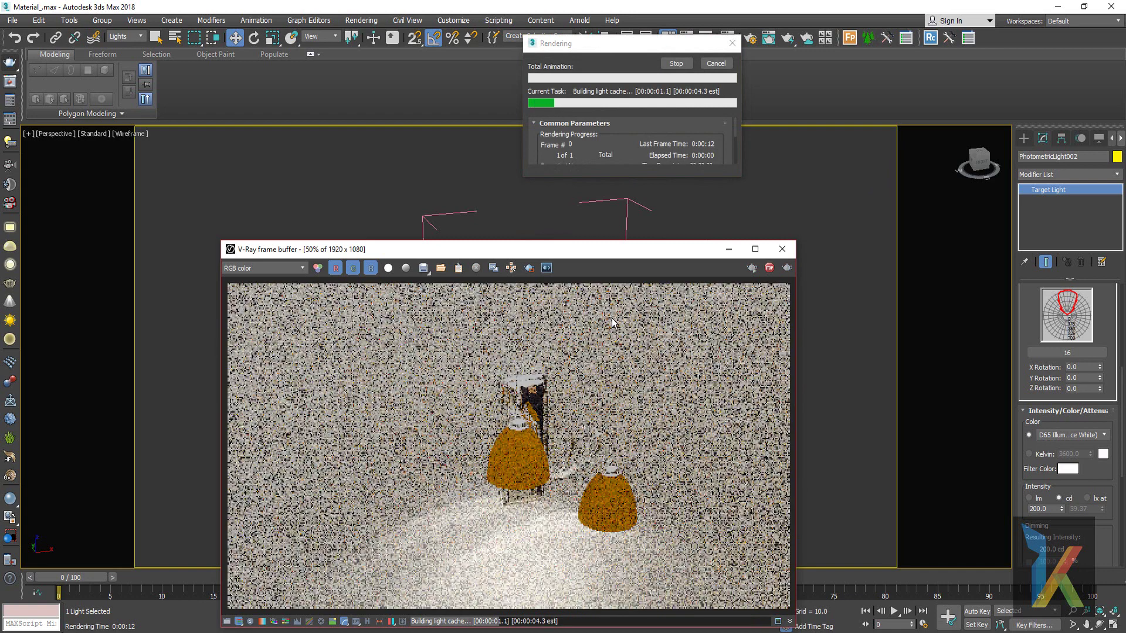
left_click_drag(612, 254, 569, 519)
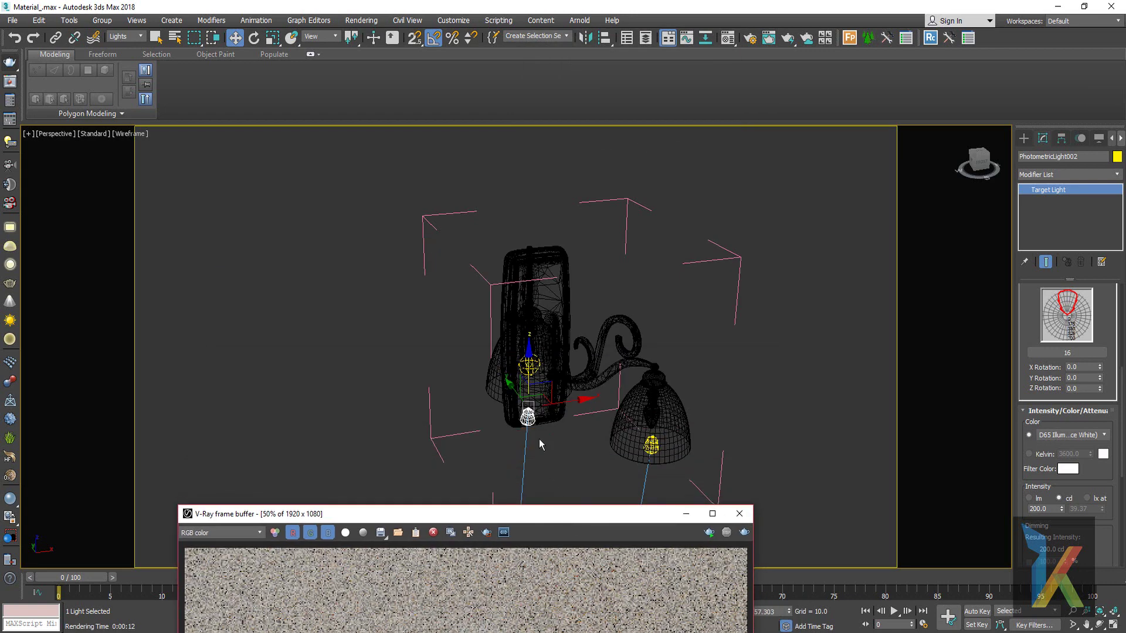
left_click(529, 365)
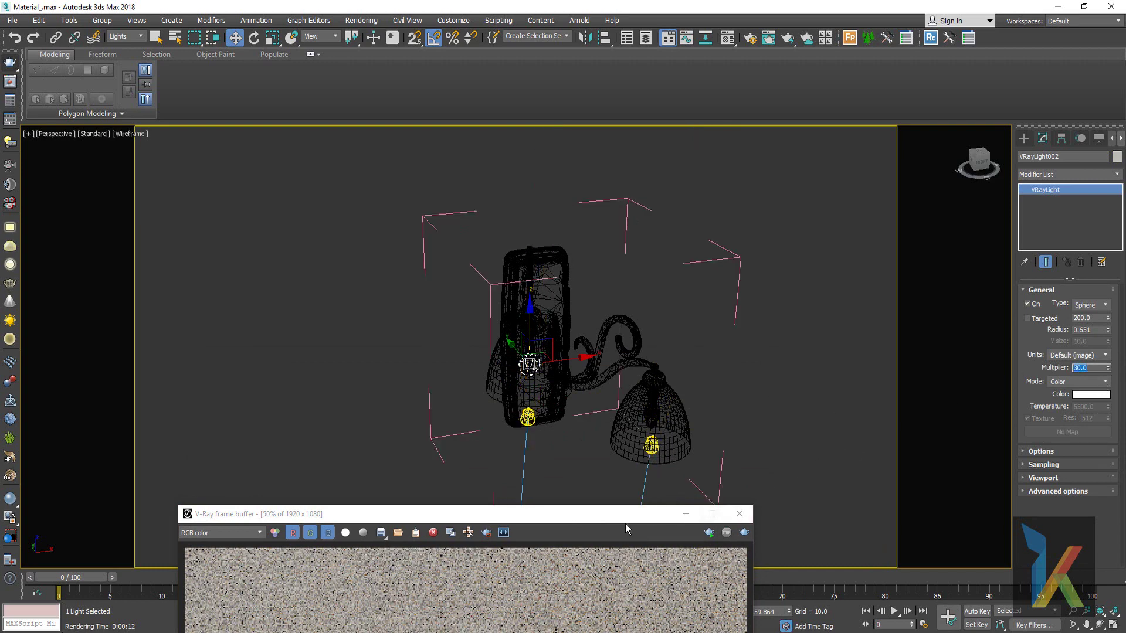
- Render with the sphere light multiplier restored to 30.0, then close the frame buffer
mouse_move(625, 525)
left_mouse_down()
mouse_move(762, 363)
mouse_move(878, 193)
left_mouse_up()
left_click(996, 201)
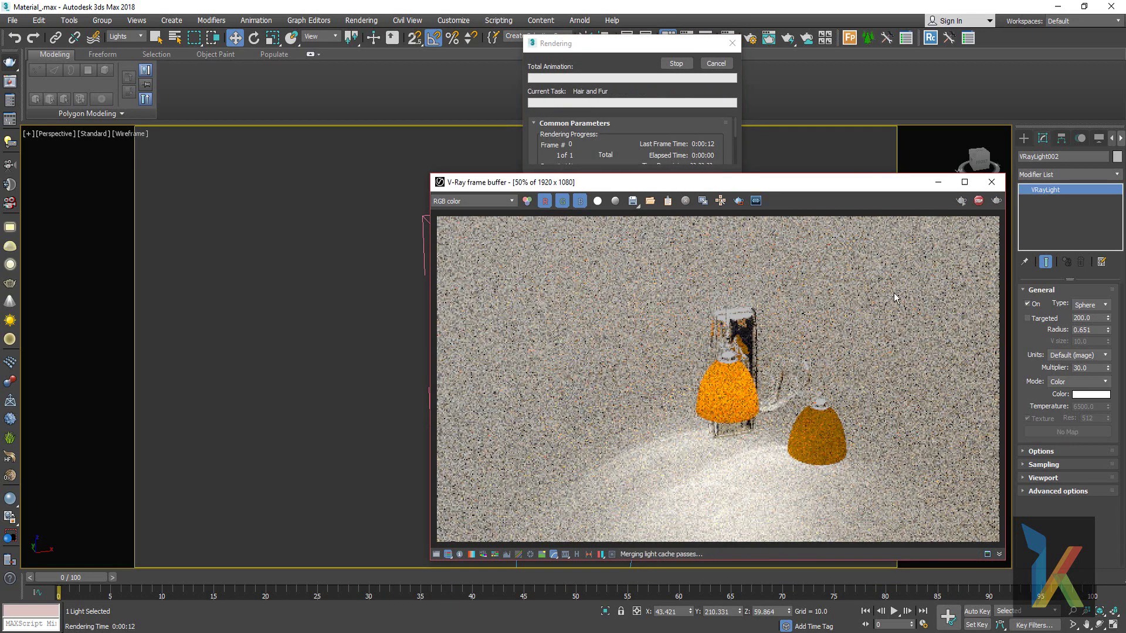
left_click(991, 182)
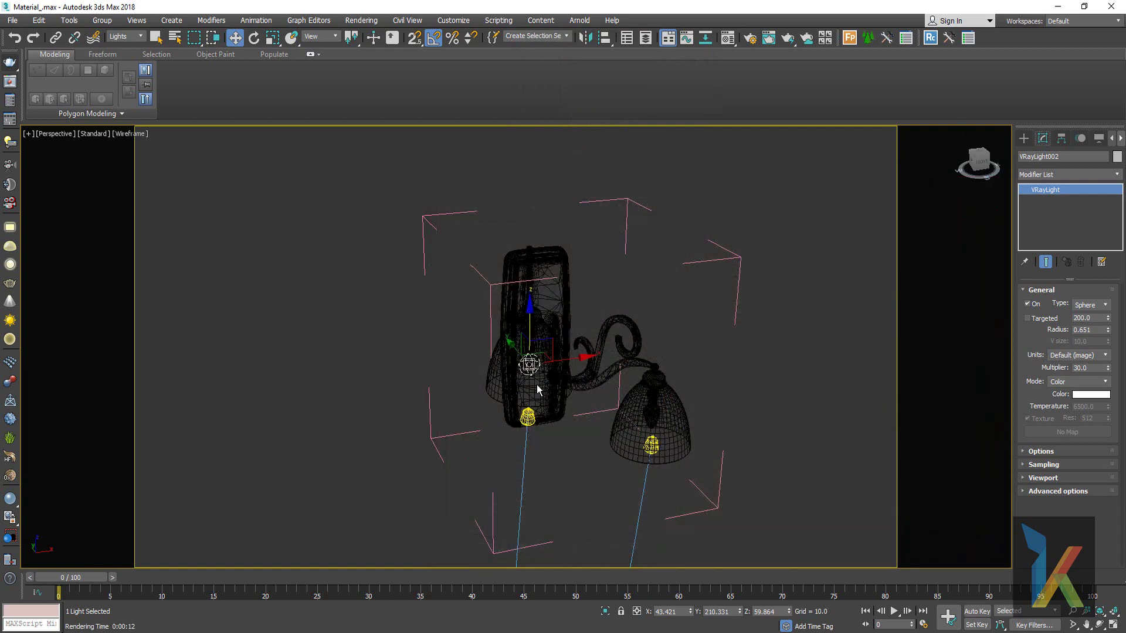
- In the Top view, clone the sphere light over to the right sconce shade
key("t")
left_click_drag(464, 404, 611, 405)
left_click(599, 410)
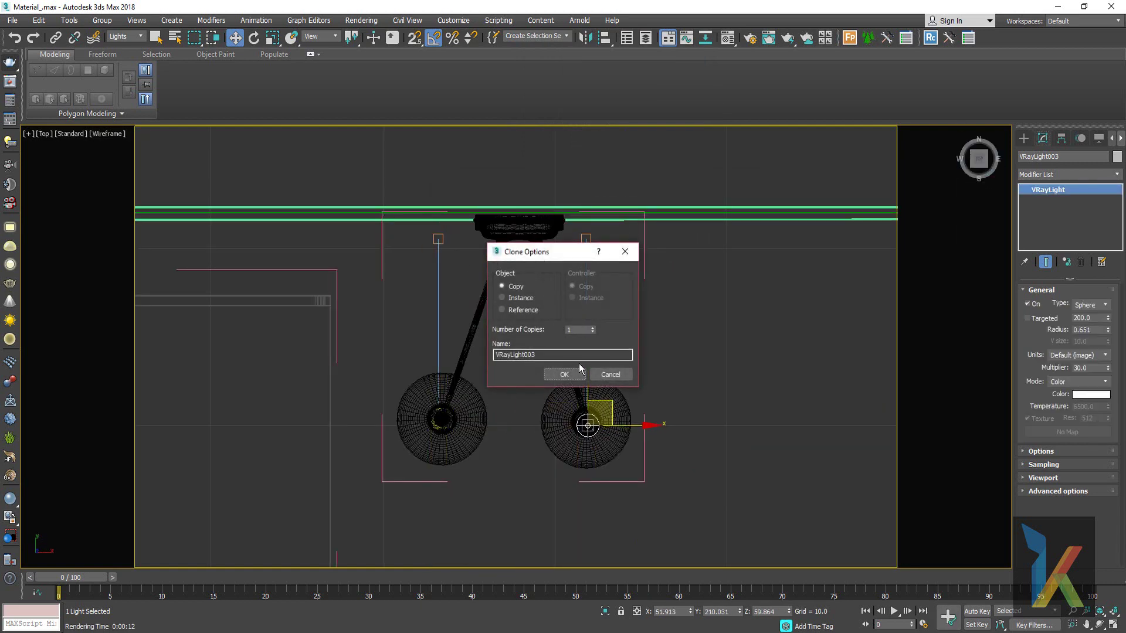
- Create VRayLight003 as an instance and lower it, centred, into the right shade
left_click(519, 298)
left_click(557, 377)
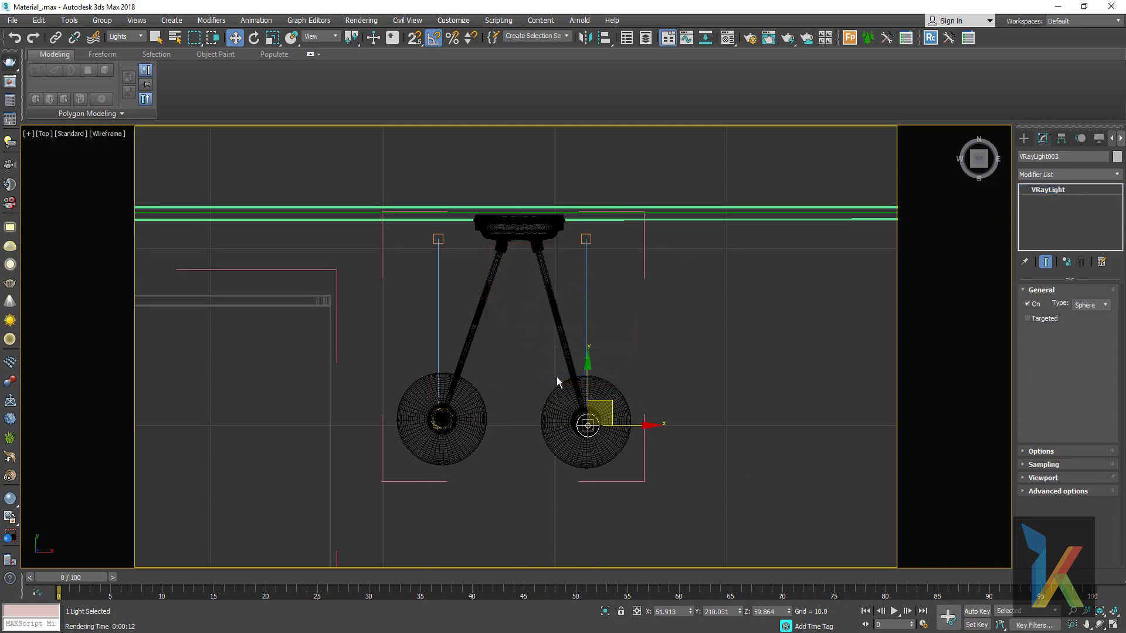
key("z")
middle_click_drag(557, 376, 569, 421, "alt")
key("p")
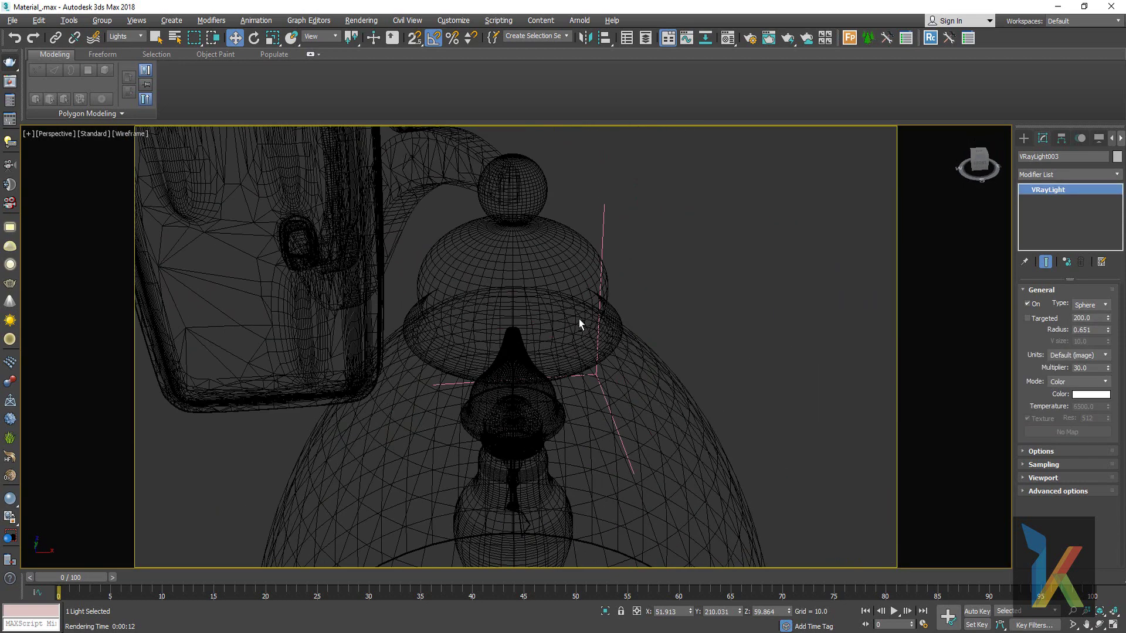
scroll(584, 415, "down", 5)
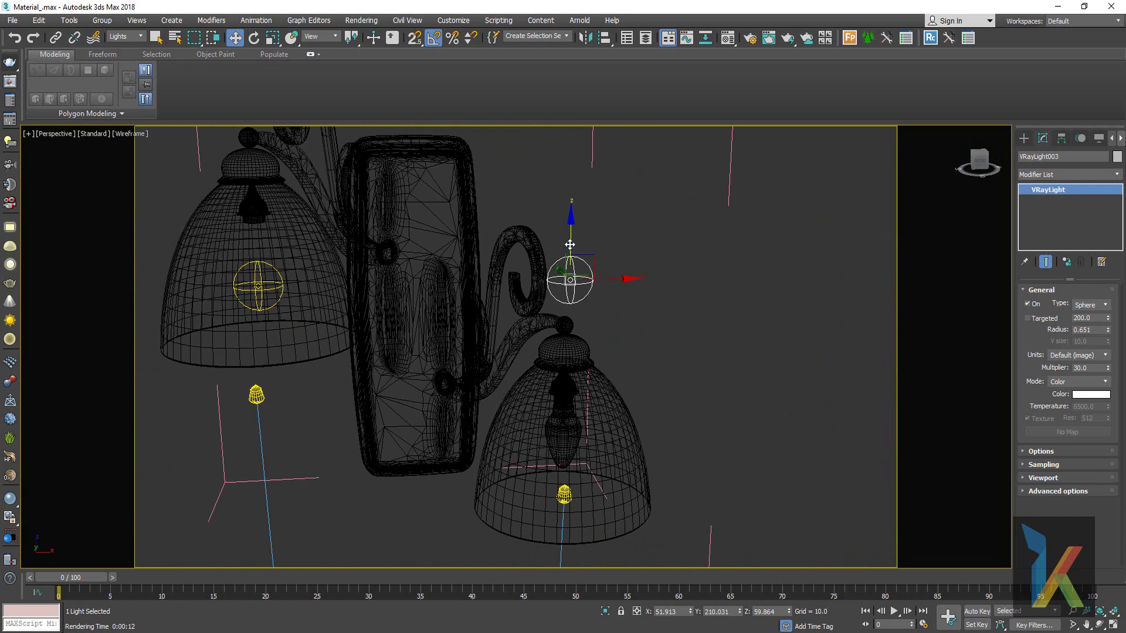
left_click_drag(574, 271, 564, 391)
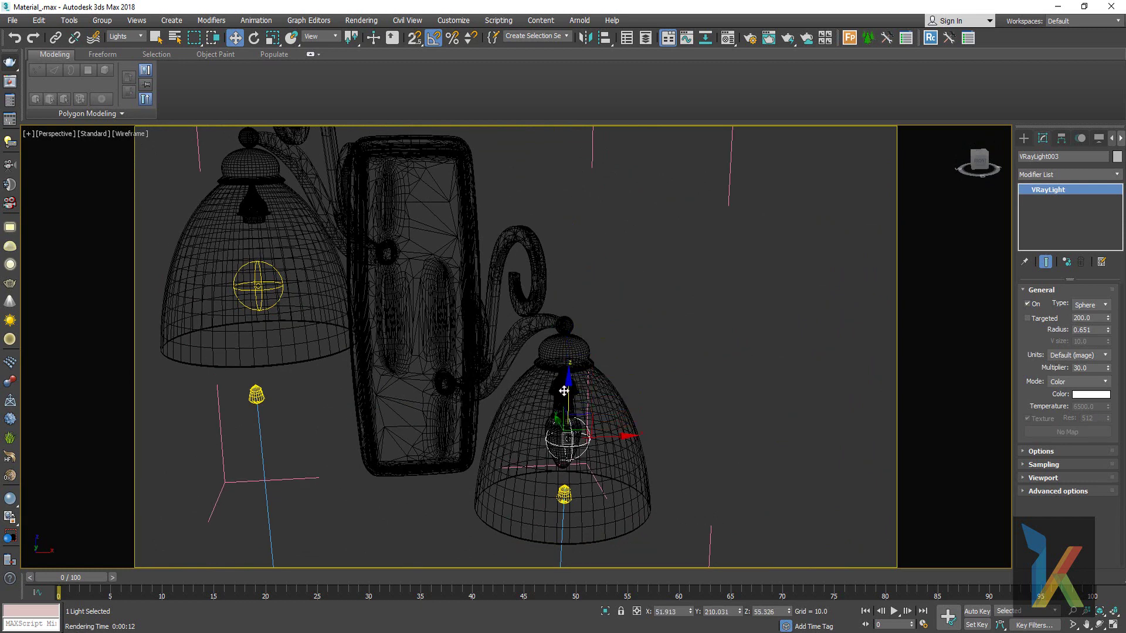
left_click_drag(618, 437, 603, 418)
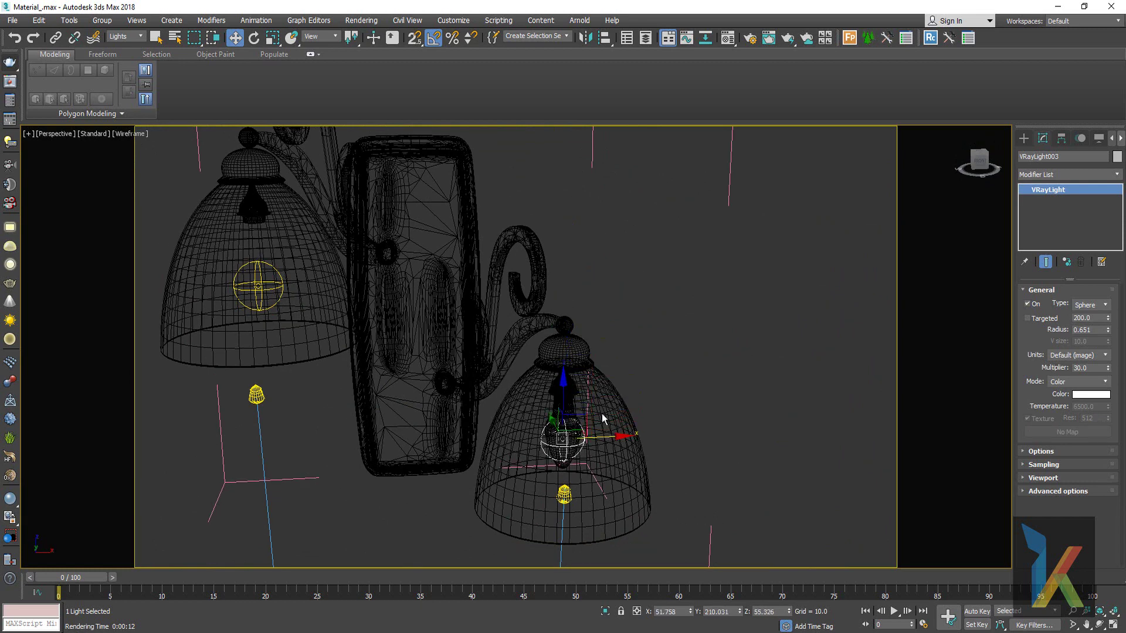
- Set the selection filter to Geometry and select the lamp shades and bulb to check placement
left_click(125, 36)
left_click(121, 55)
left_click(566, 465)
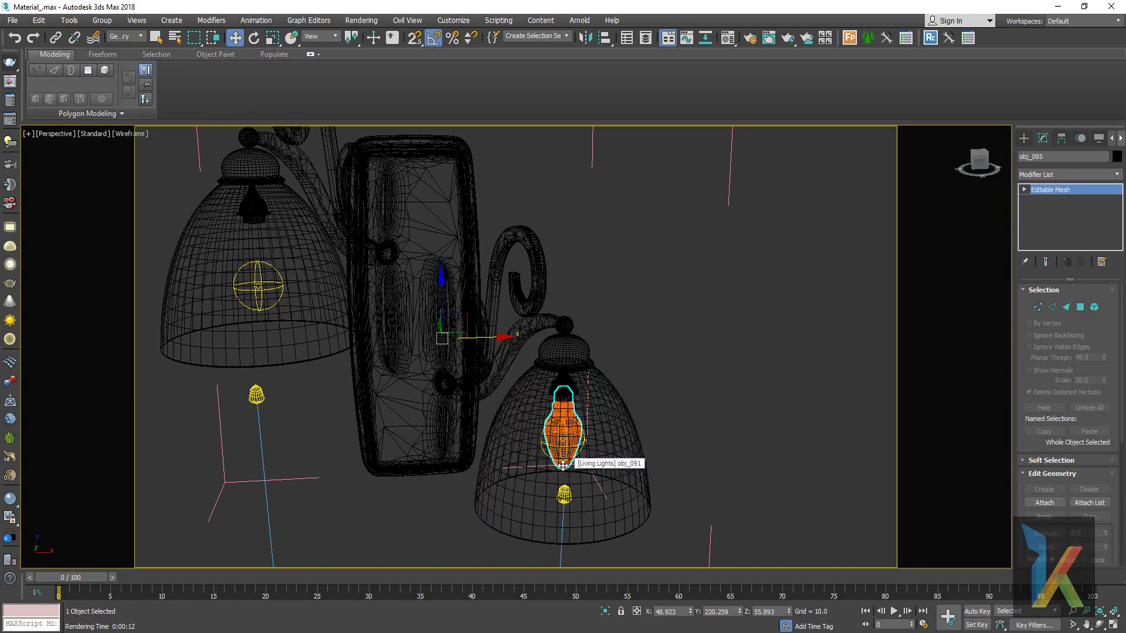
left_click(669, 393)
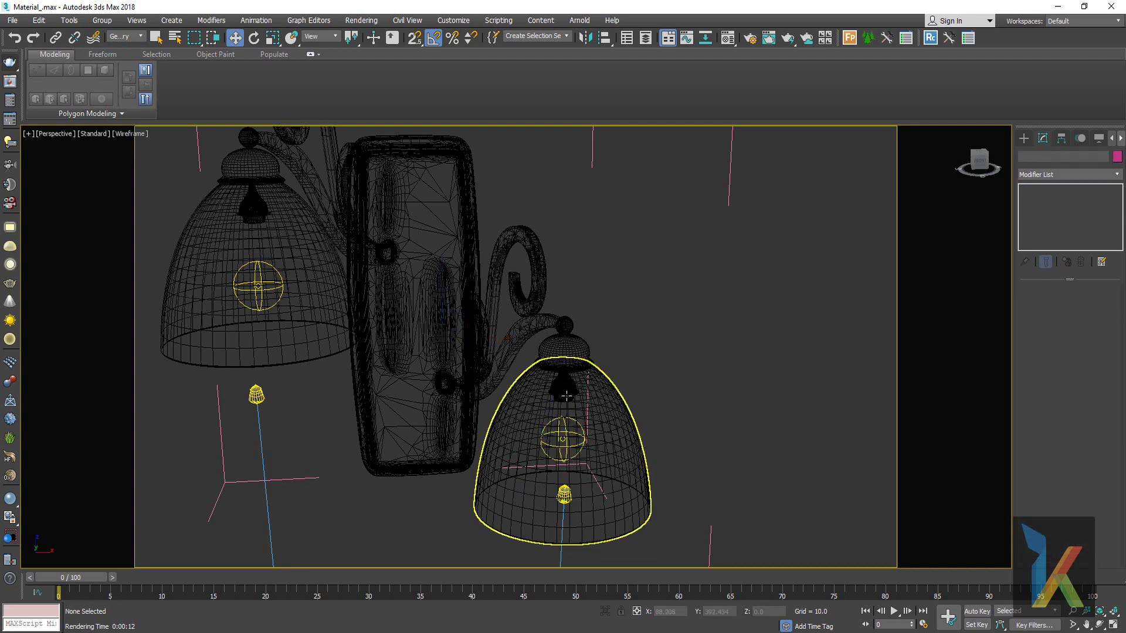
left_click(566, 397)
left_click(564, 397)
left_click(249, 215)
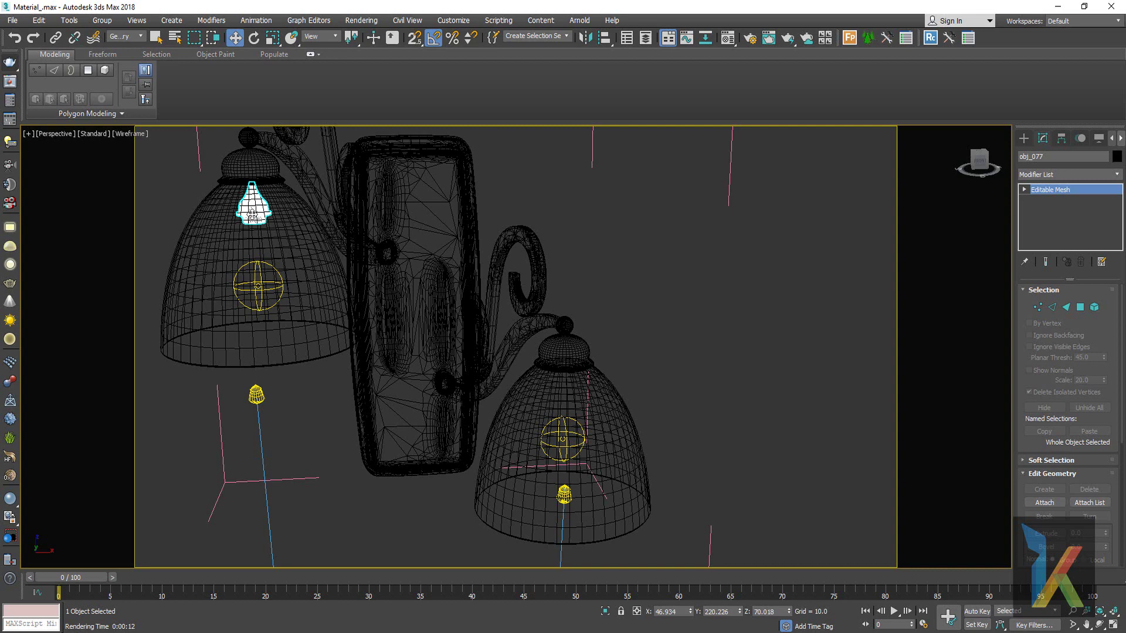
key("ctrl+d")
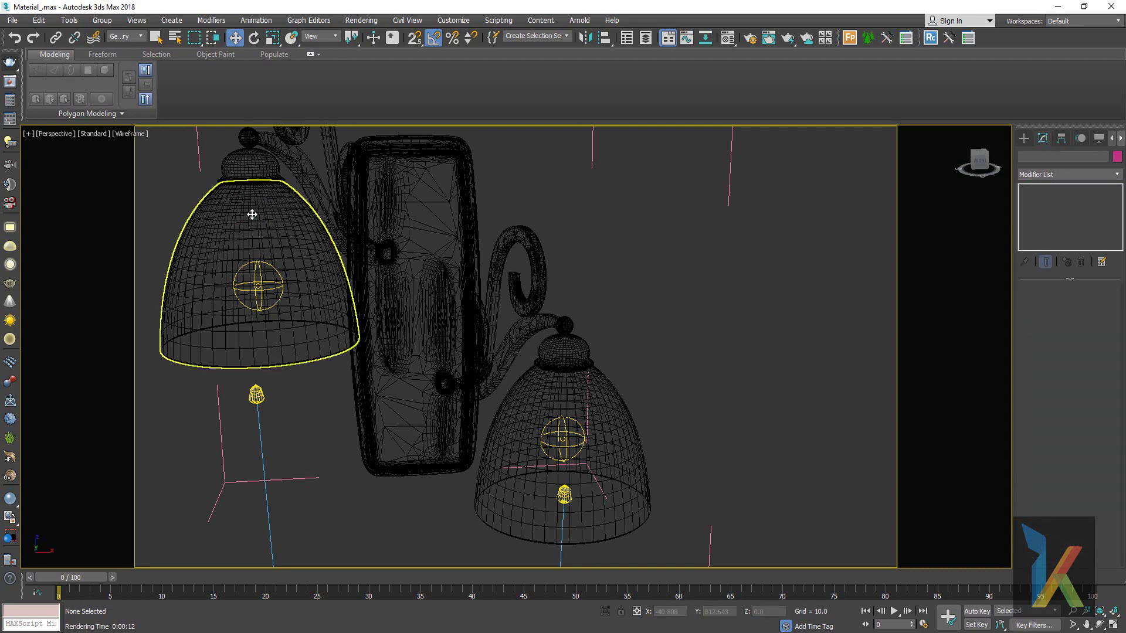
- Zoom out to the wall lamp and select PhotometricLight002 with the filter set to All
scroll(549, 402, "down", 5)
scroll(568, 440, "down", 3)
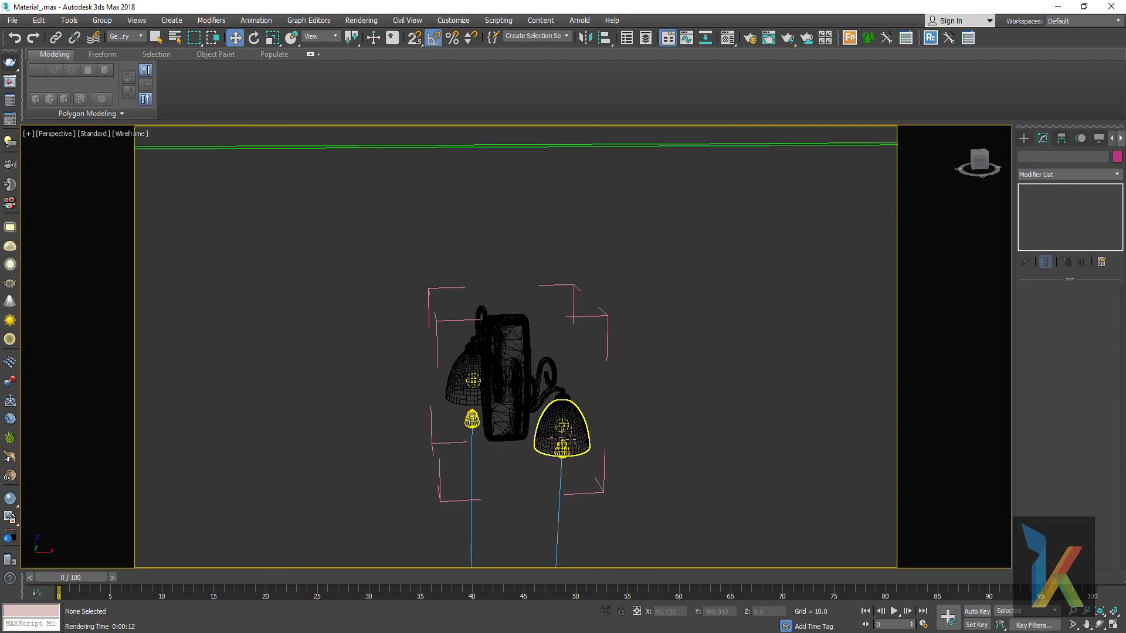
middle_click_drag(495, 450, 568, 471, "alt")
scroll(568, 471, "down", 3)
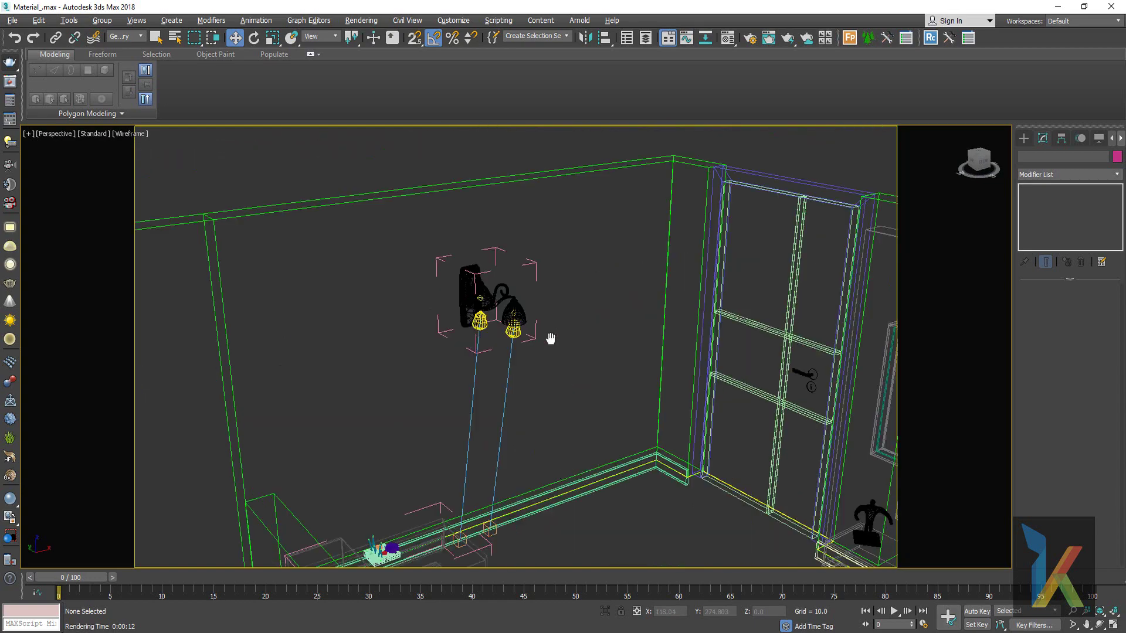
mouse_move(548, 334)
middle_mouse_down("alt")
mouse_move(569, 411)
mouse_move(530, 436)
mouse_move(616, 463)
middle_mouse_up("alt")
scroll(530, 435, "down", 3)
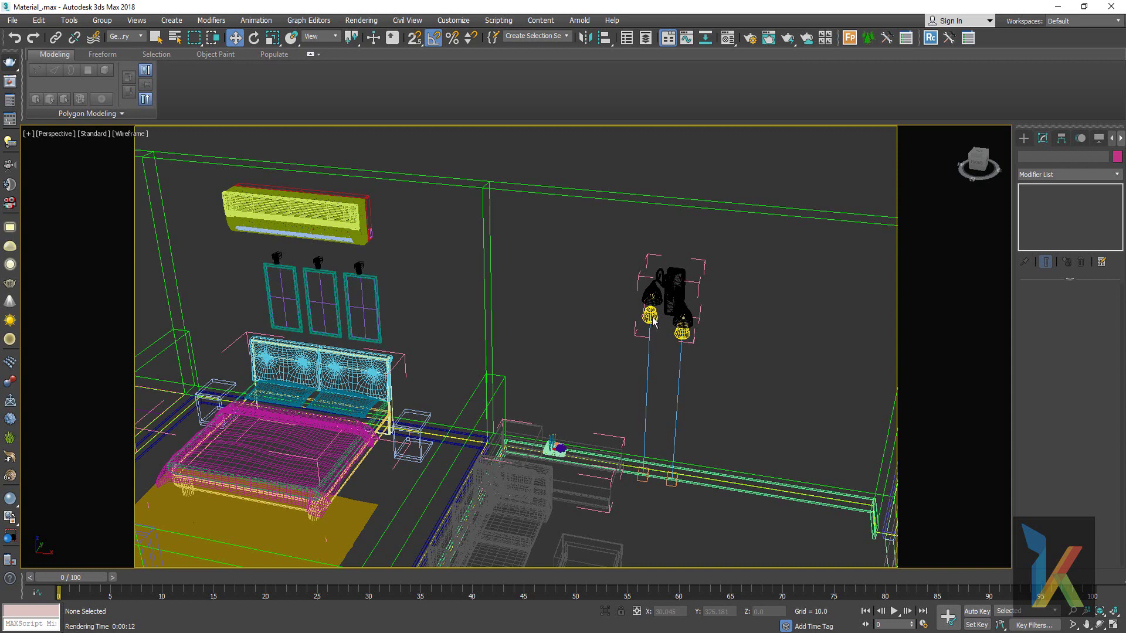
left_click(140, 37)
left_click(649, 315)
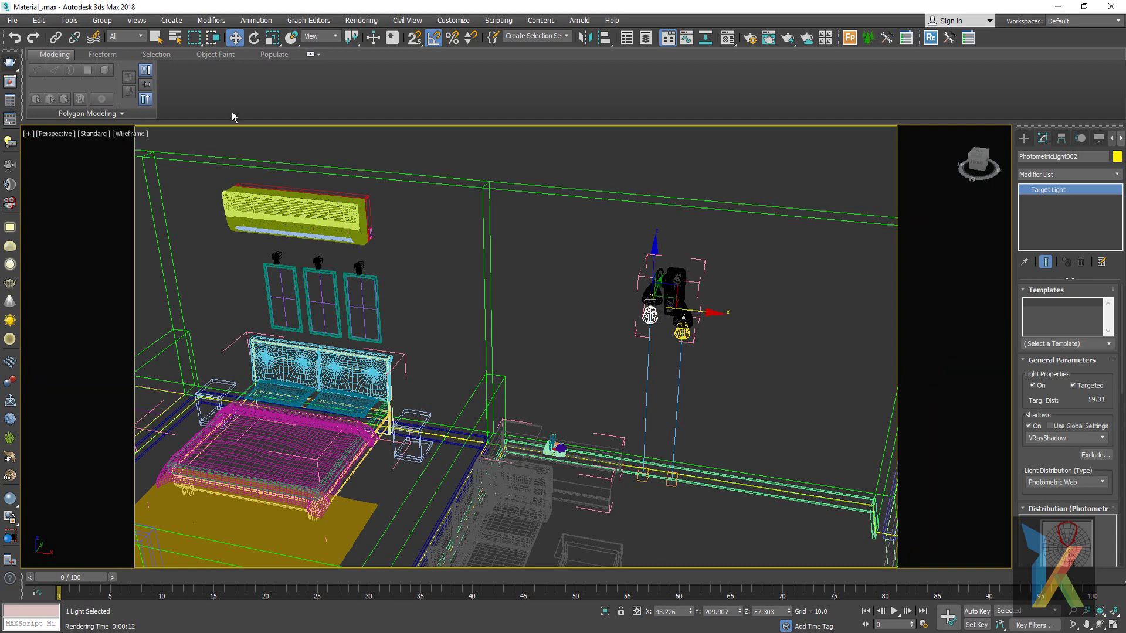
- Make an instanced copy, PhotometricLight003, above the rightmost painting frame
left_click(126, 36)
left_click(123, 70)
left_click(646, 474)
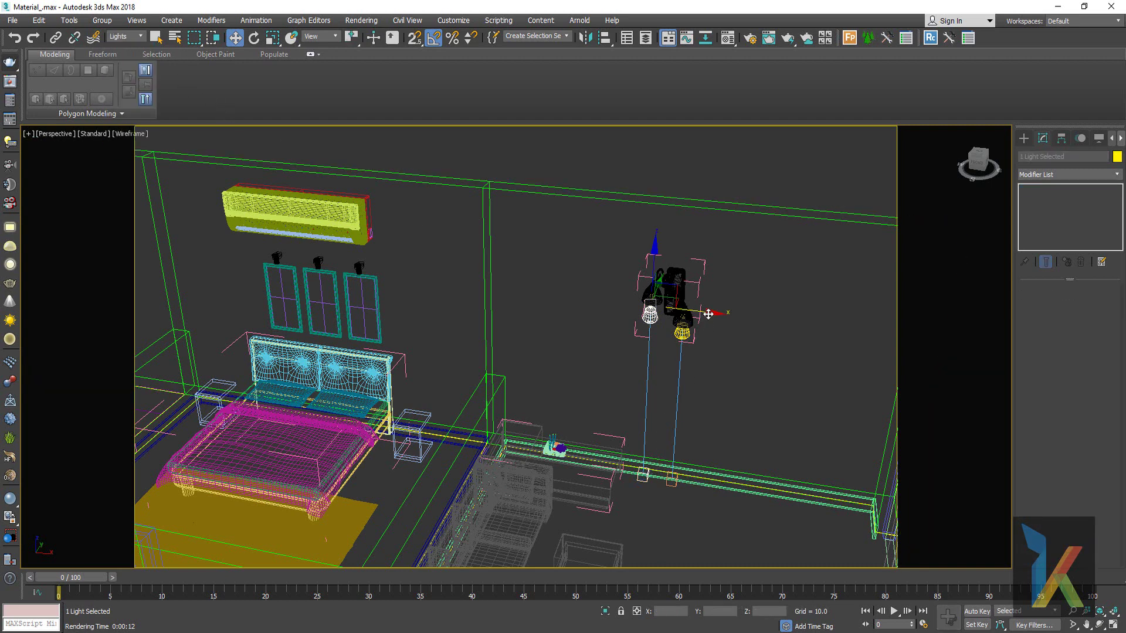
left_click_drag(711, 314, 417, 306)
left_click(553, 375)
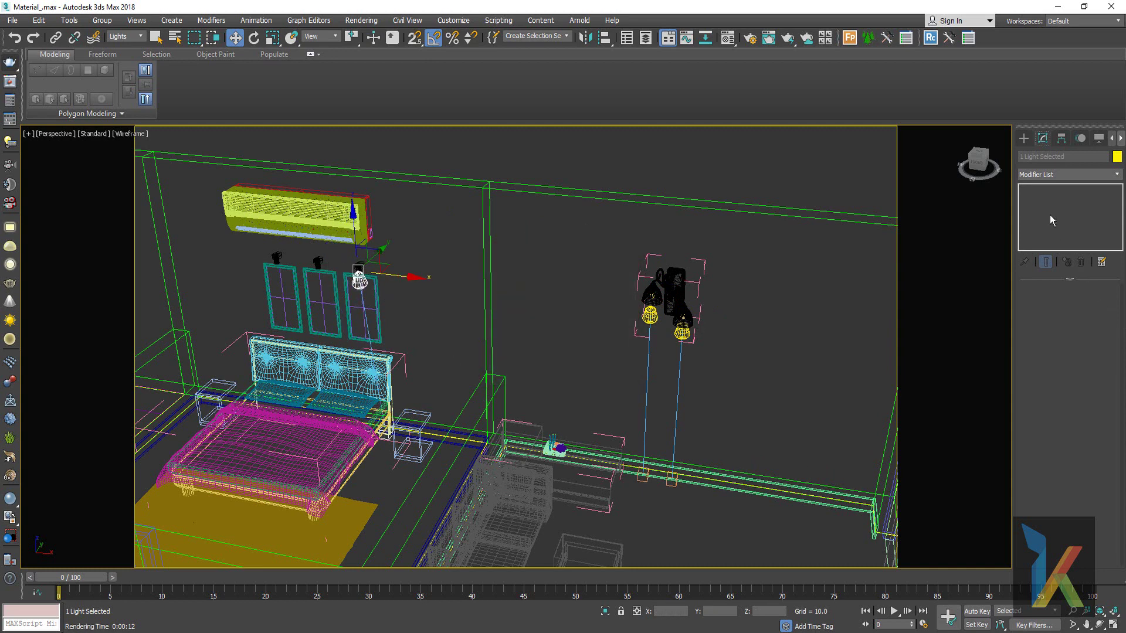
left_click(370, 352)
- In Top view, move the copied photometric light onto the headboard beside the right lamp
key("t")
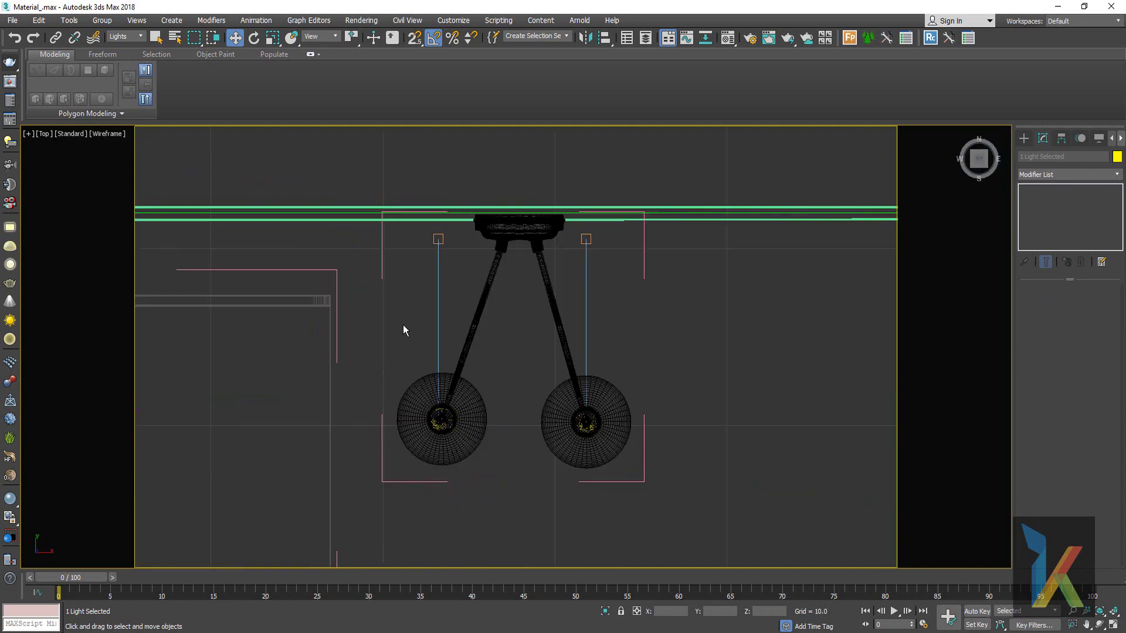
middle_click_drag(362, 323, 532, 315)
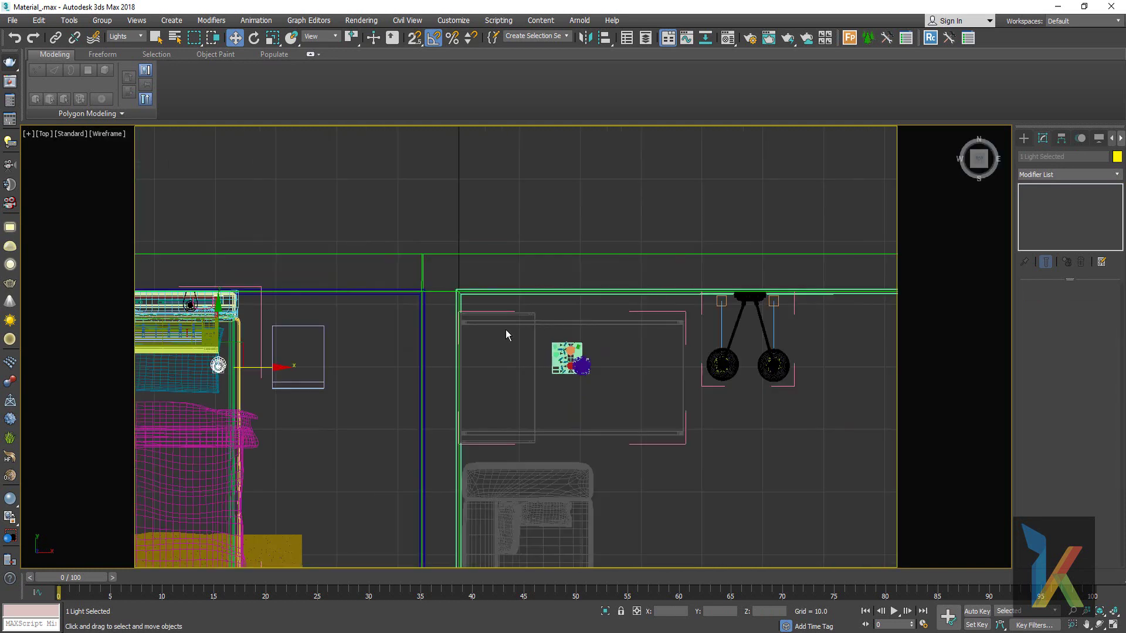
scroll(571, 310, "up", 2)
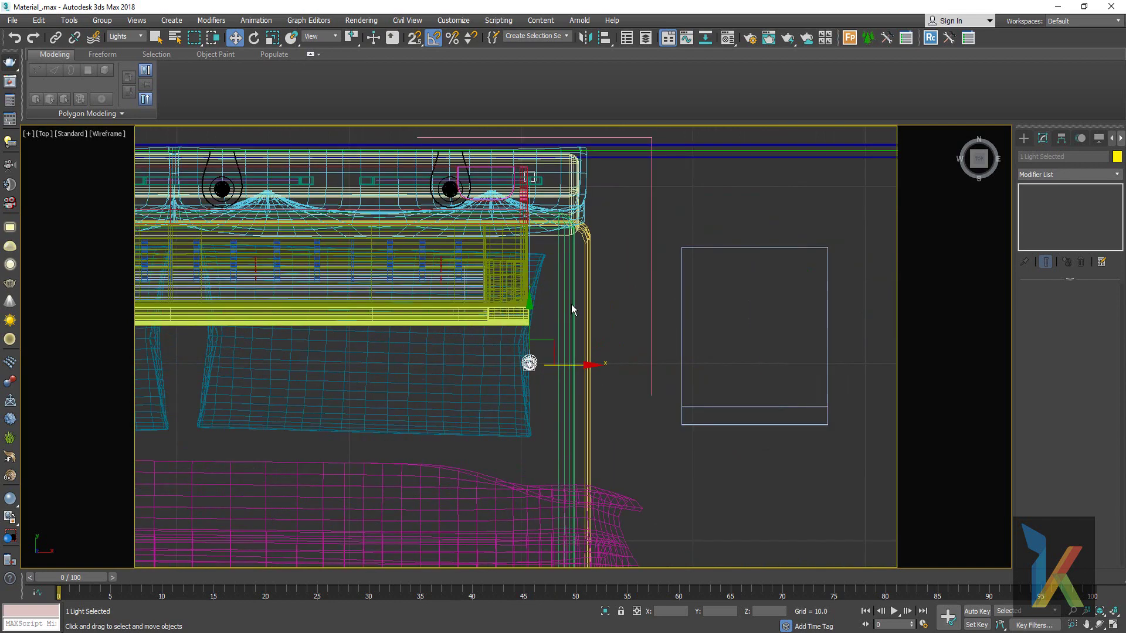
scroll(567, 269, "up", 3)
middle_click_drag(586, 294, 703, 325)
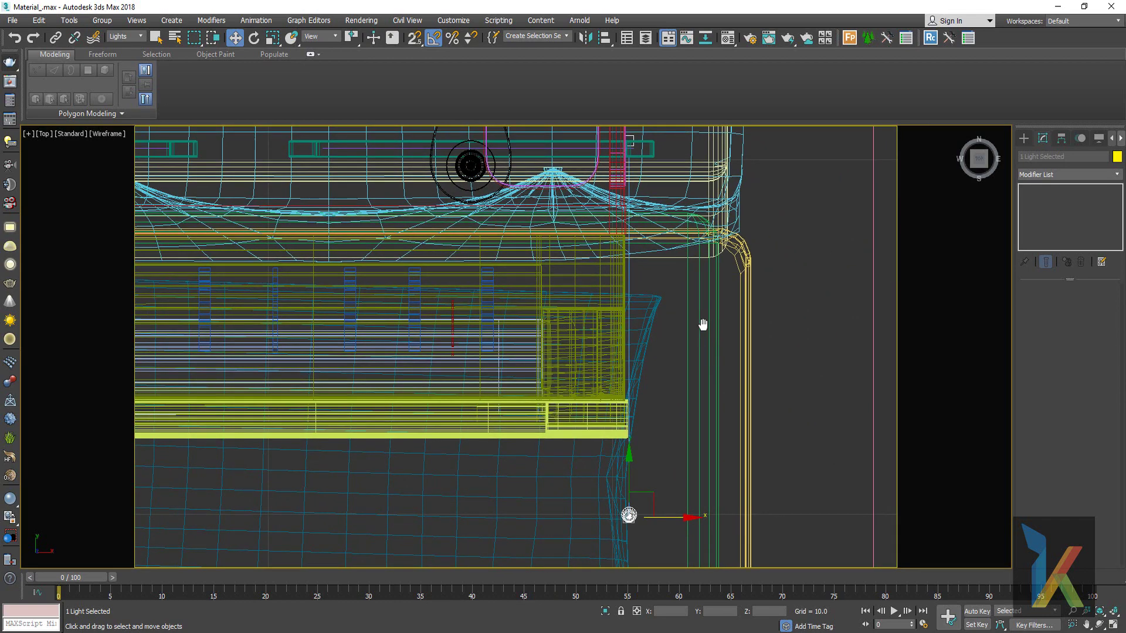
scroll(703, 325, "down", 2)
scroll(703, 326, "down", 1)
scroll(704, 326, "down", 2)
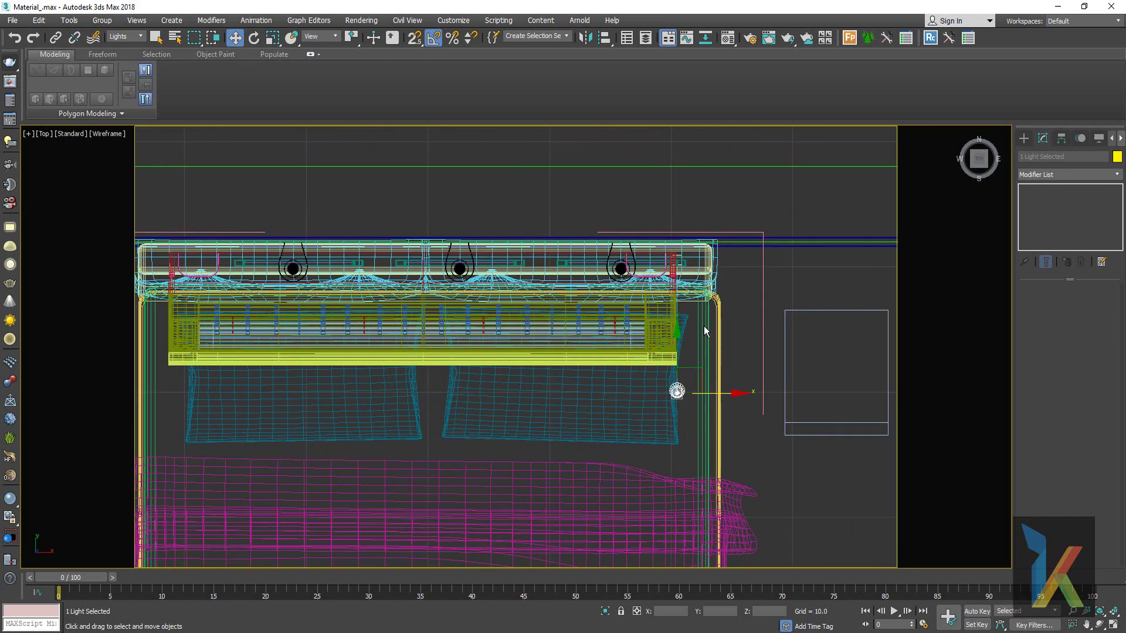
key("F3")
key("F3")
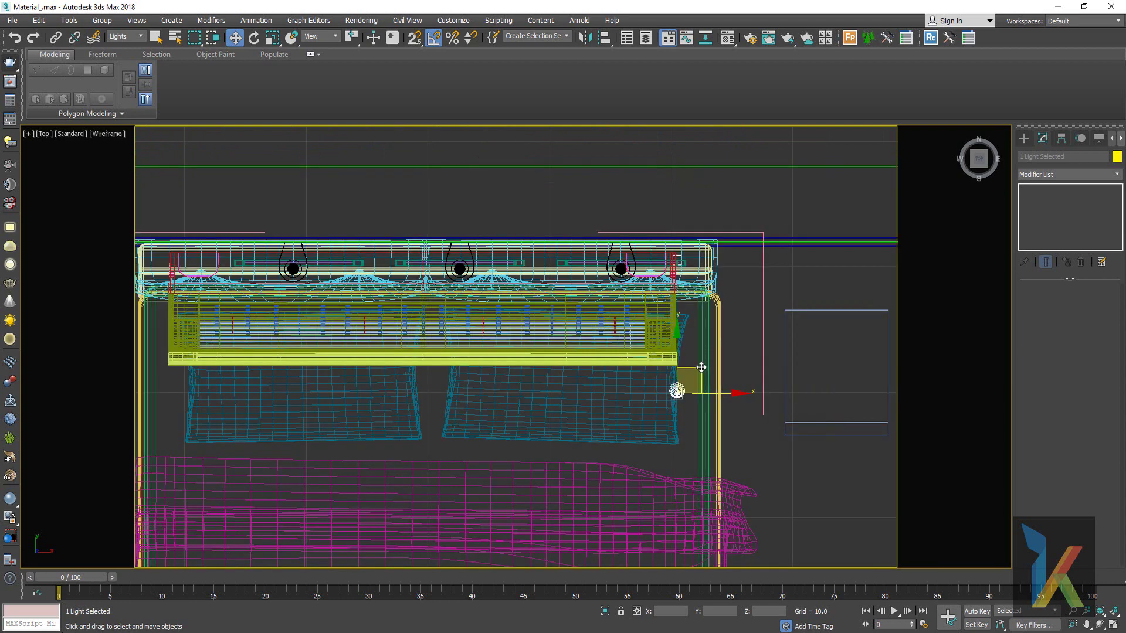
left_click_drag(701, 367, 645, 248)
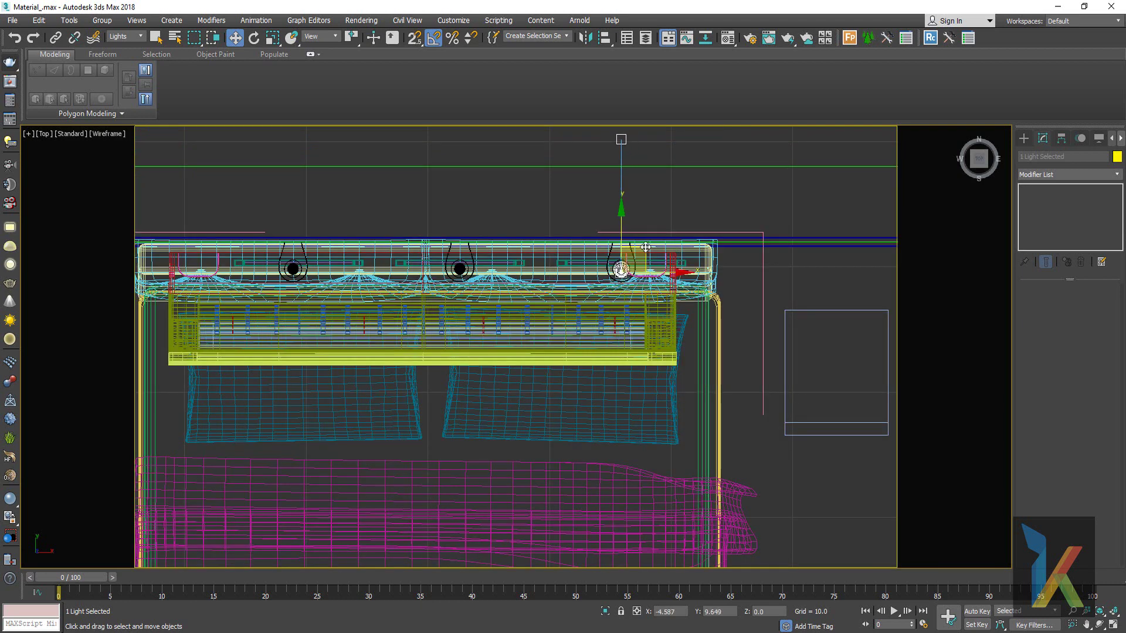
- In Perspective, lower the light to the top edge of the right painting frame
key("p")
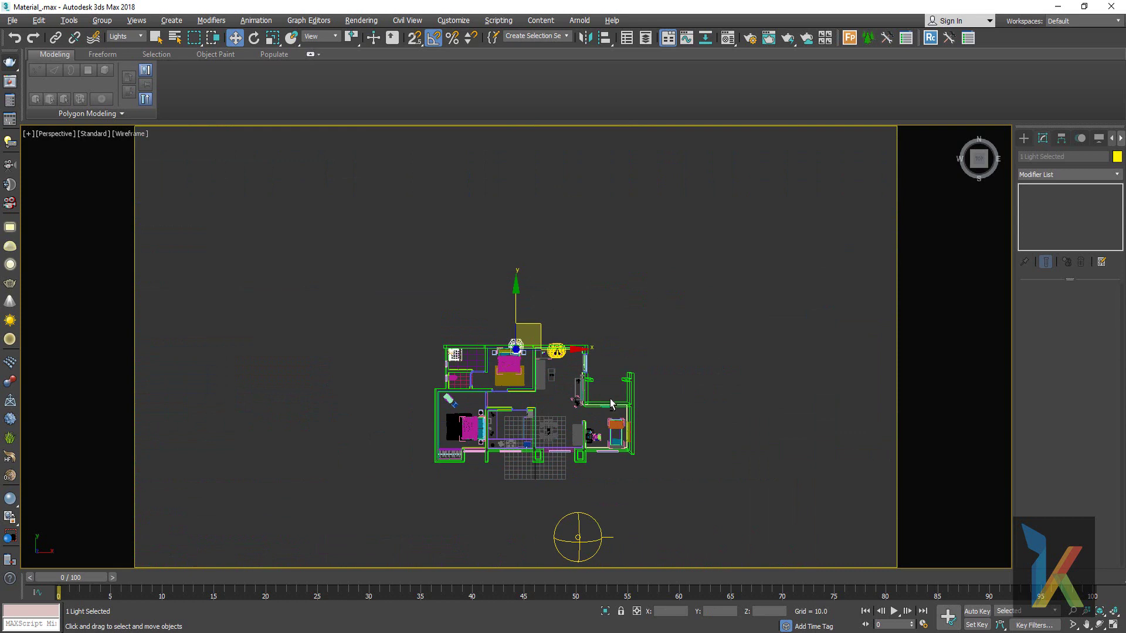
middle_click_drag(611, 404, 590, 333, "alt")
scroll(590, 333, "up", 5)
scroll(517, 340, "up", 5)
scroll(451, 248, "up", 4)
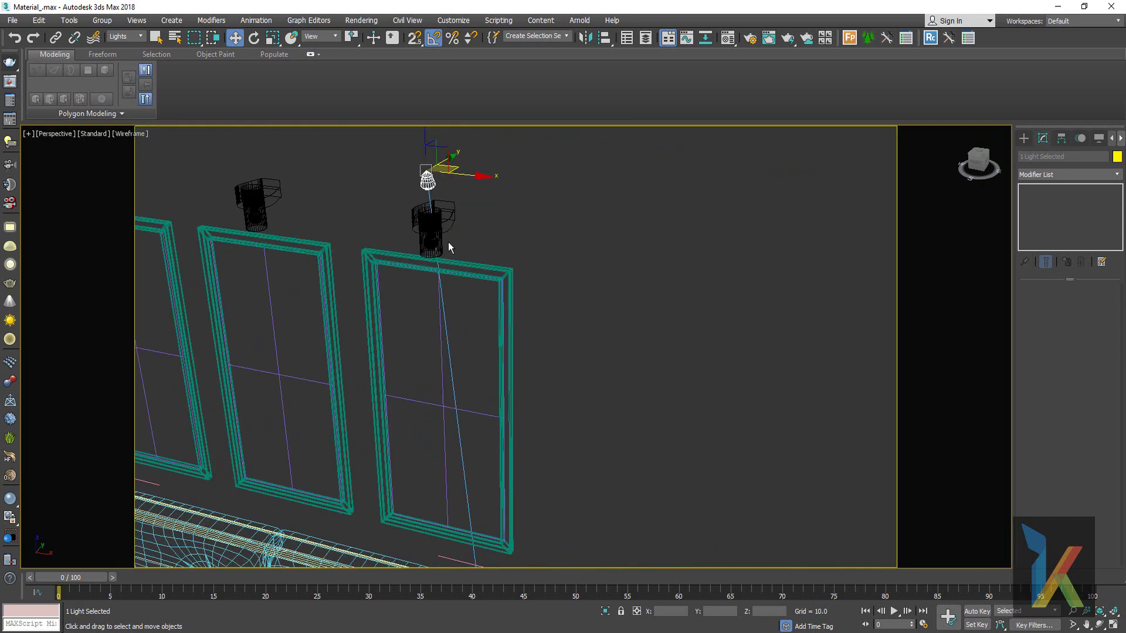
left_click_drag(425, 135, 429, 236)
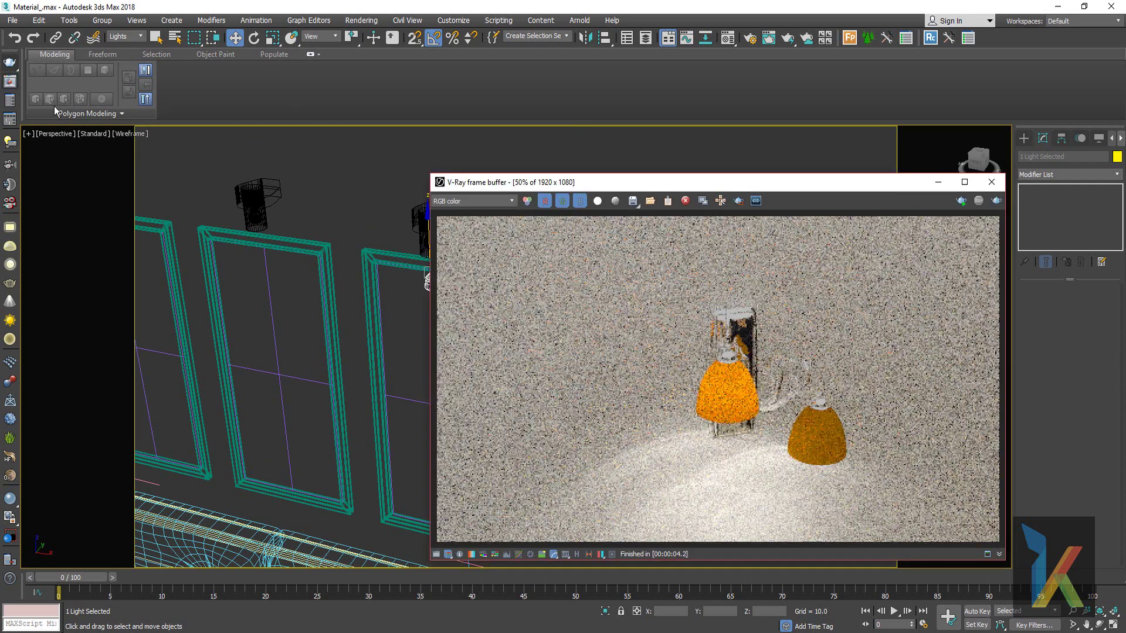
- Run a test render of the repositioned picture light and close the result
right_click(398, 189)
left_click(404, 198)
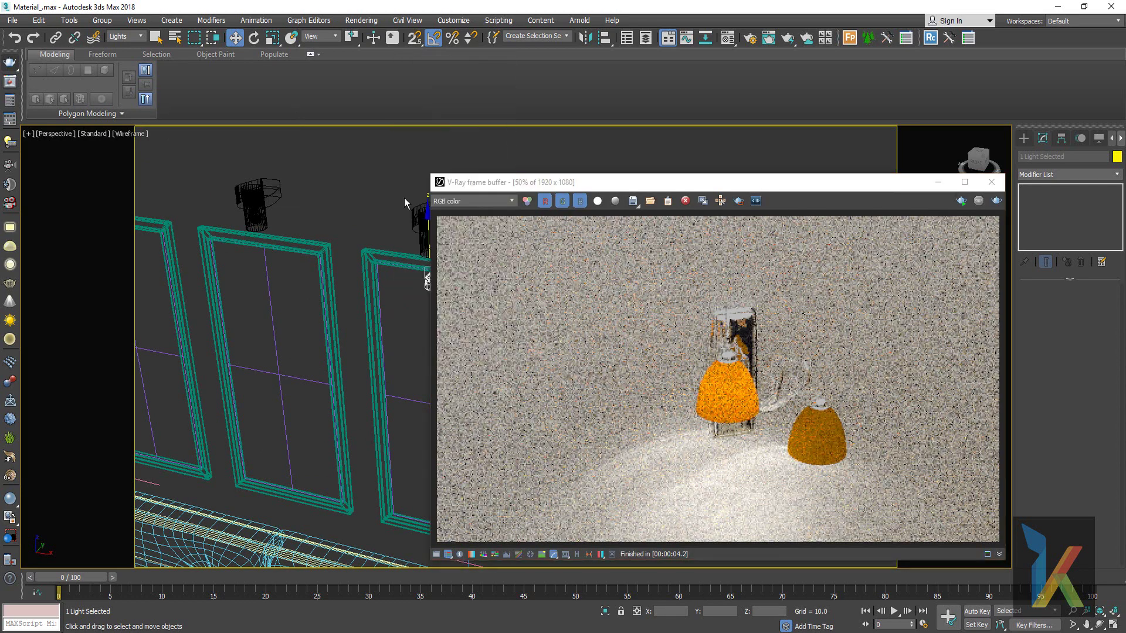
key("shift+q")
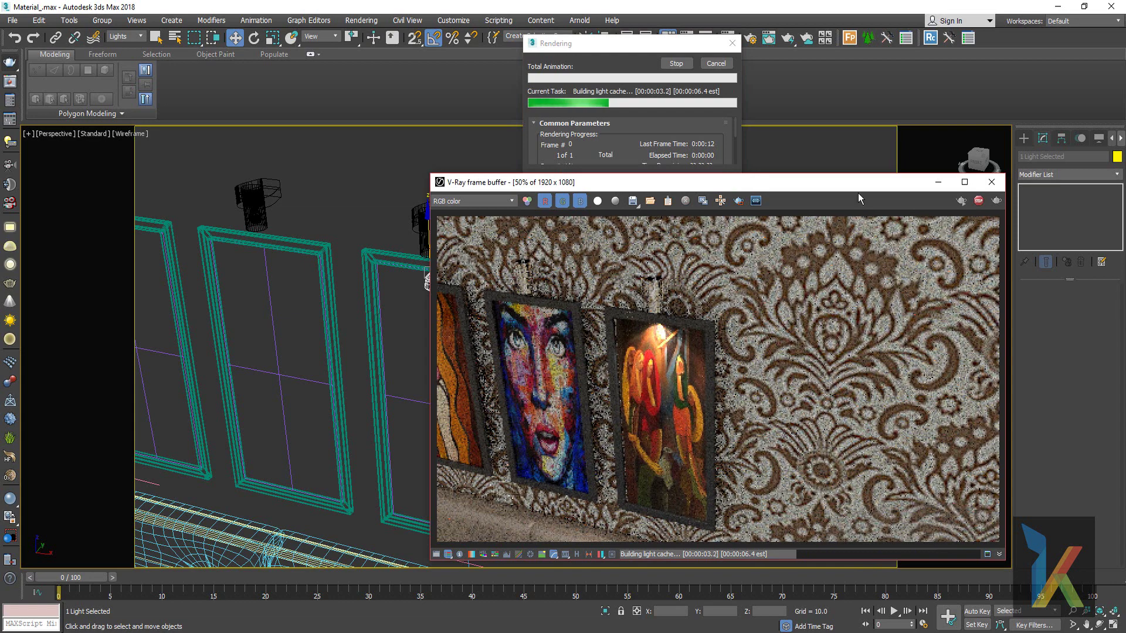
left_click(991, 181)
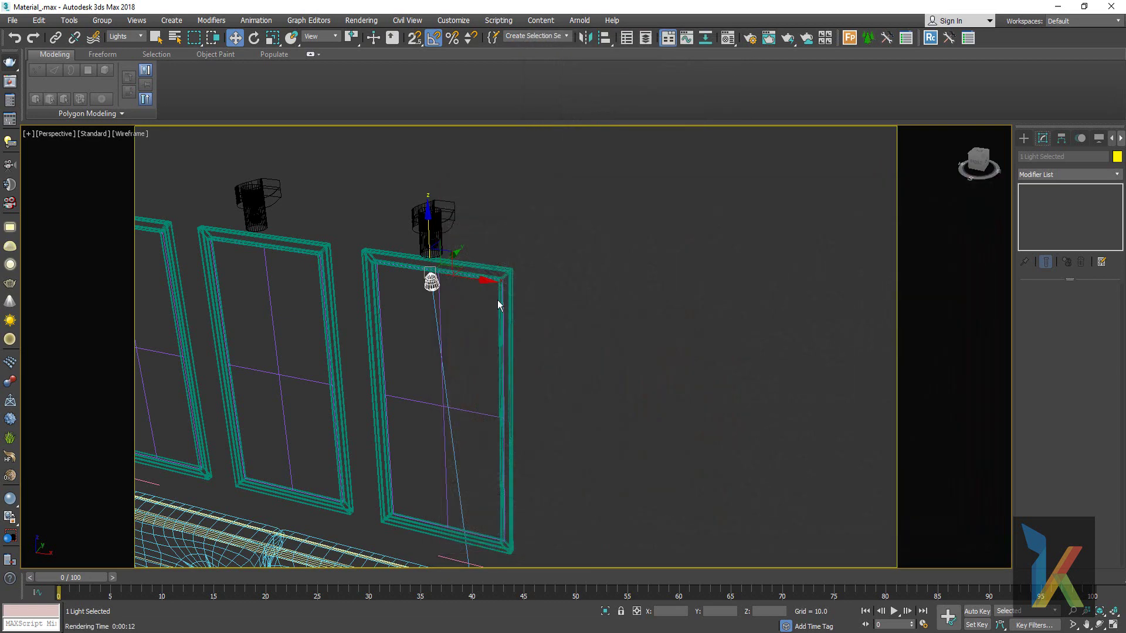
- Shift the light along Y toward the wall, re-render, then raise it slightly
middle_click_drag(467, 257, 453, 255, "alt")
left_click_drag(453, 255, 411, 270)
middle_click_drag(592, 382, 645, 364, "alt")
key("shift+q")
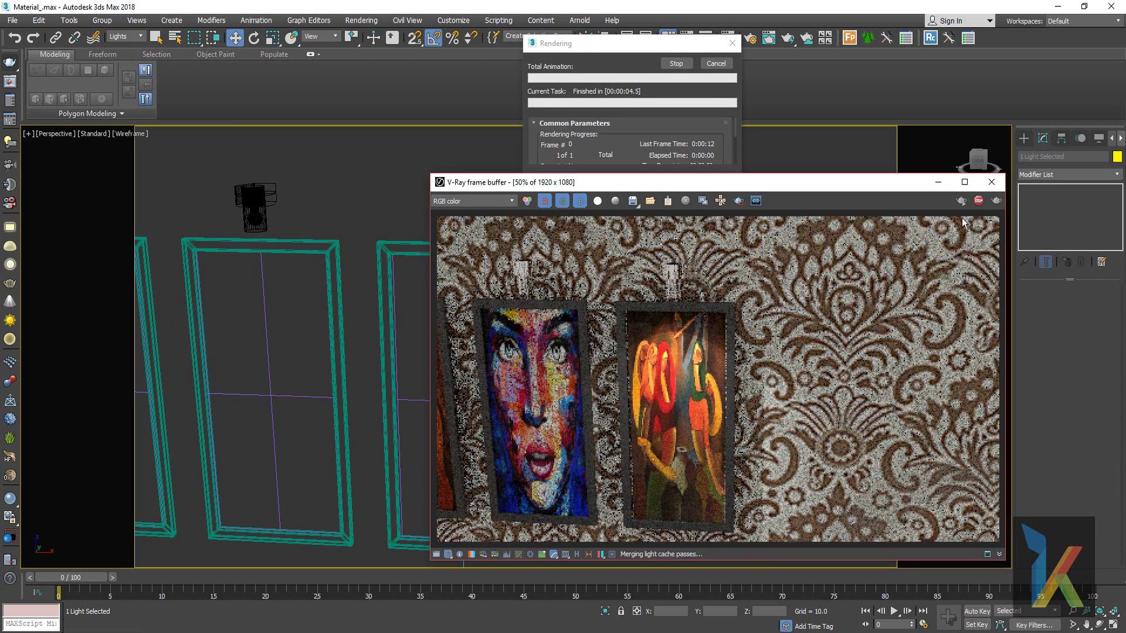
left_click(978, 201)
left_click(997, 184)
left_click_drag(443, 226, 443, 210)
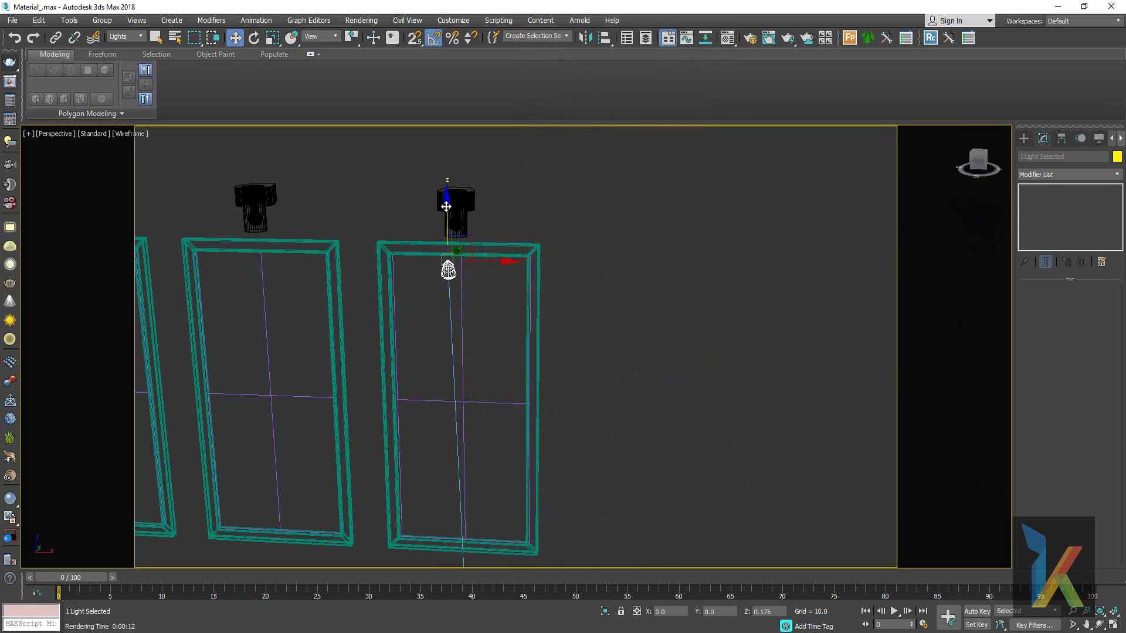
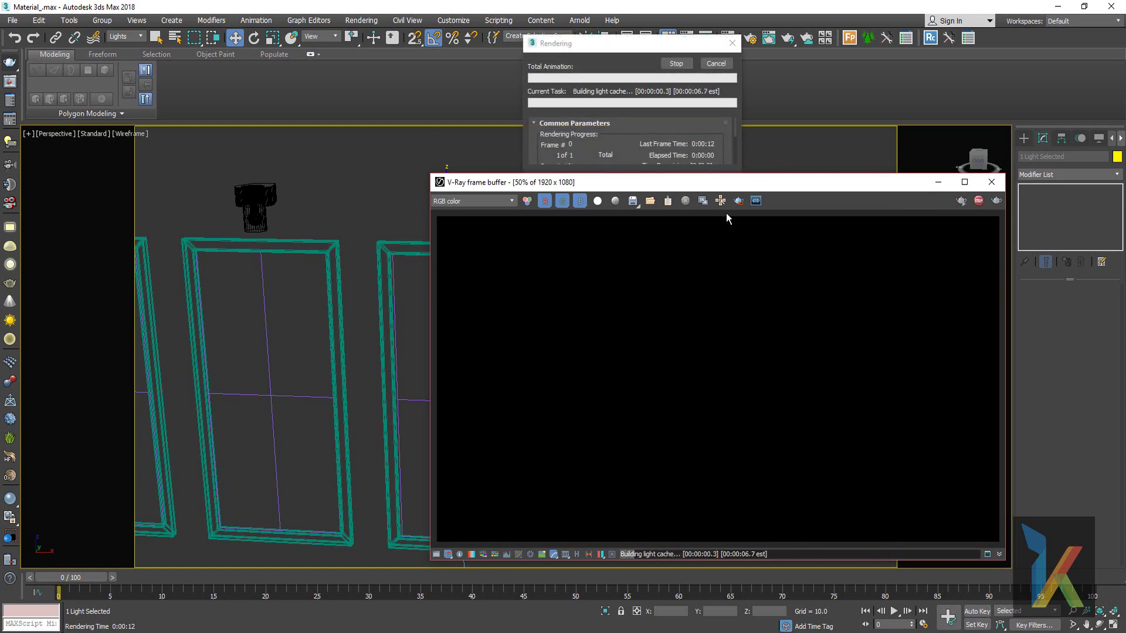
- Close the render and clone the spotlight as instances over the middle and third pictures
left_click(991, 182)
scroll(563, 346, "down", 3)
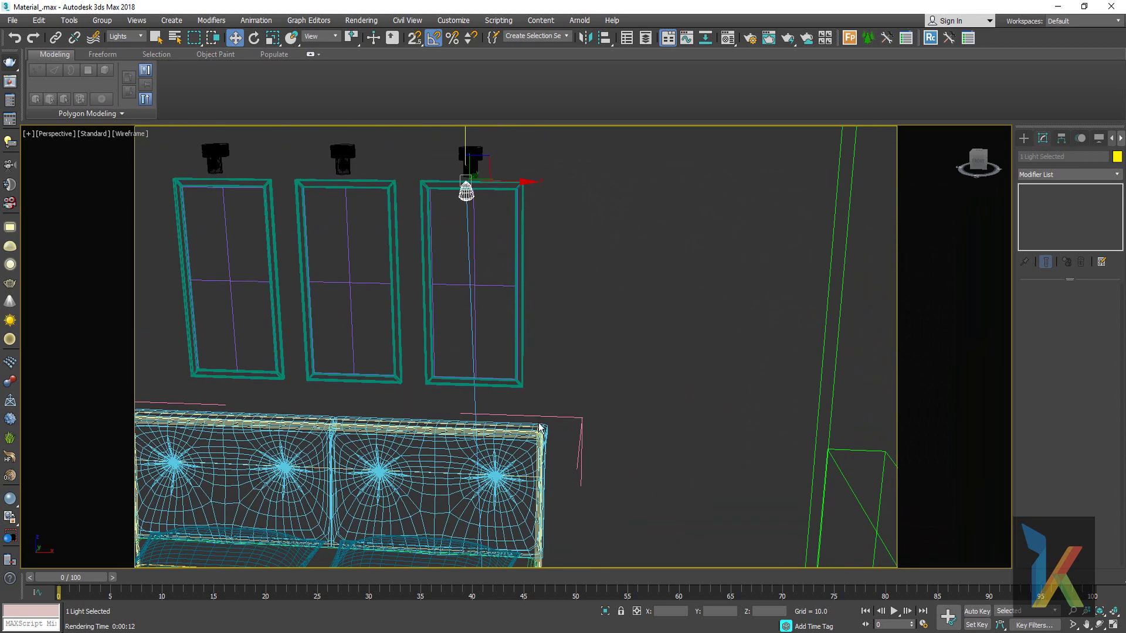
scroll(520, 497, "down", 3)
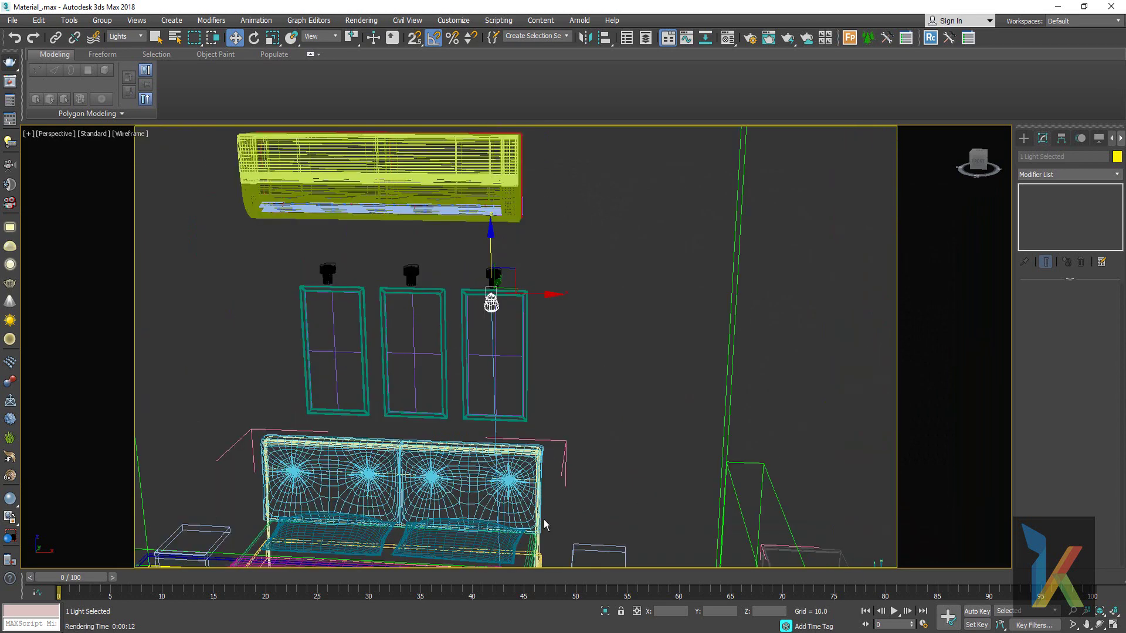
scroll(544, 524, "down", 3)
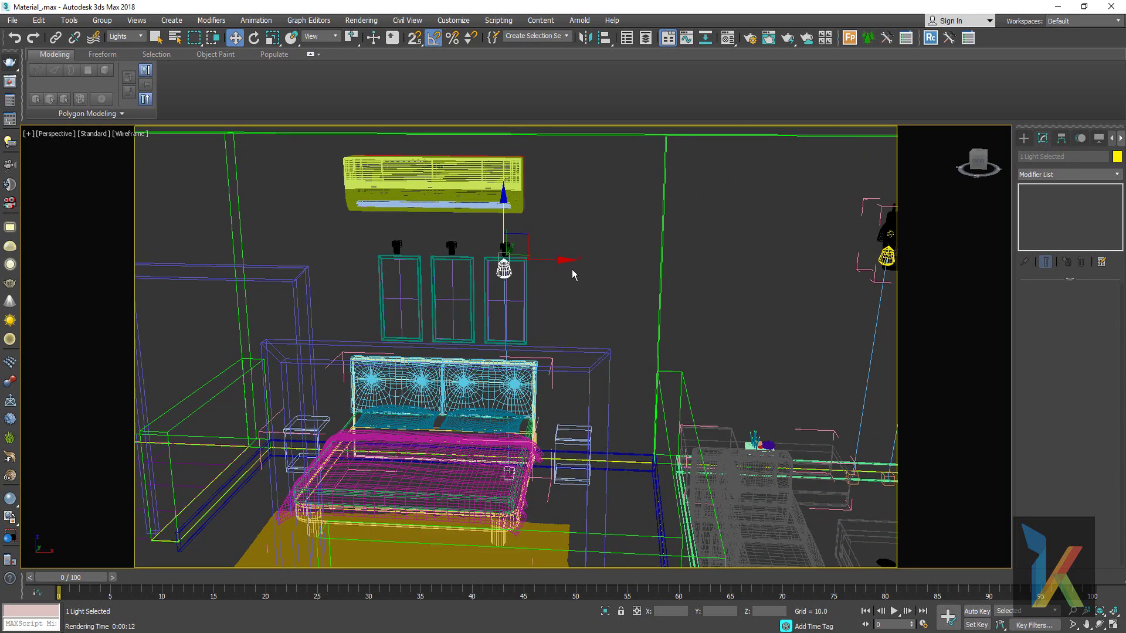
mouse_move(561, 262)
left_mouse_down("shift")
mouse_move(508, 271)
mouse_move(450, 260)
left_mouse_up("shift")
left_click(563, 374)
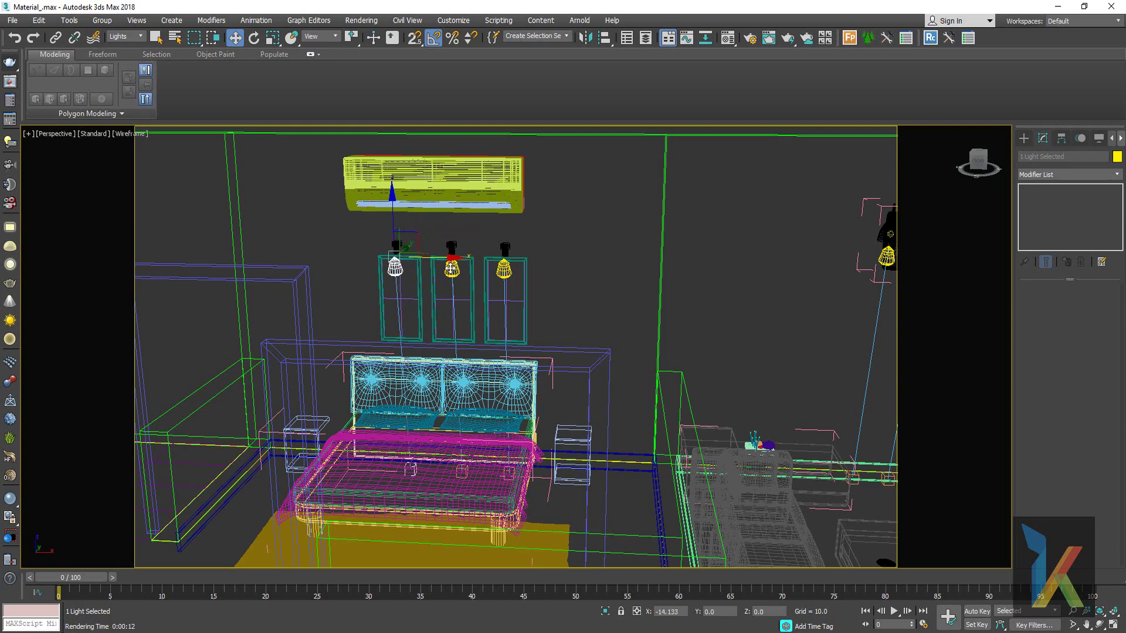
left_click(565, 374)
- Zoom, pan and orbit out to see more of the apartment
scroll(569, 382, "down", 3)
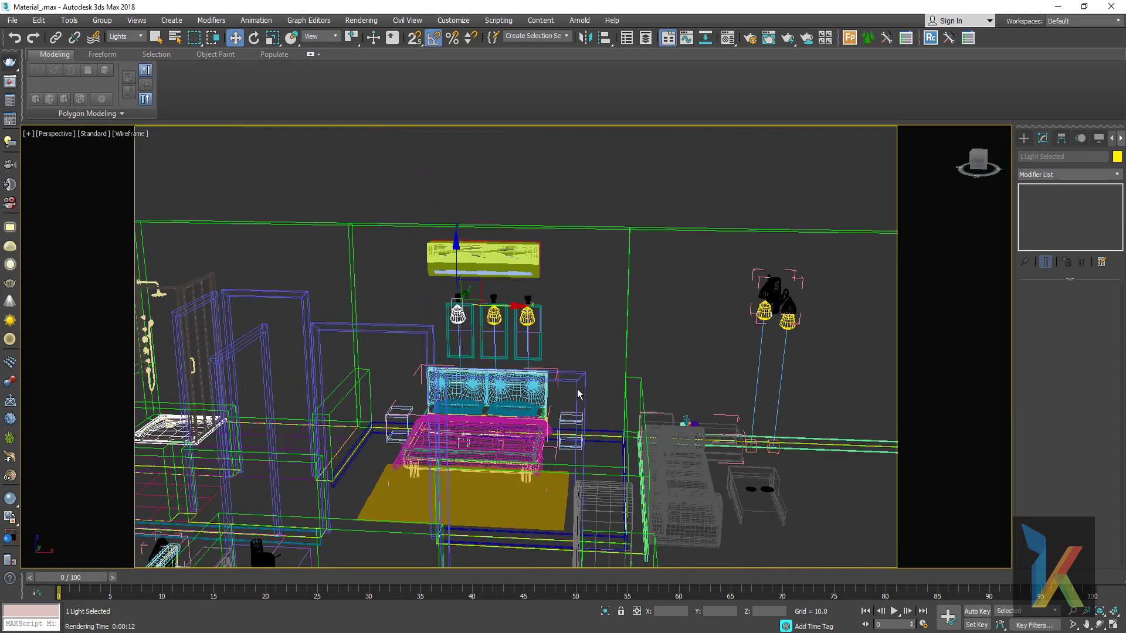
mouse_move(573, 395)
middle_mouse_down()
mouse_move(402, 333)
mouse_move(466, 367)
middle_mouse_up()
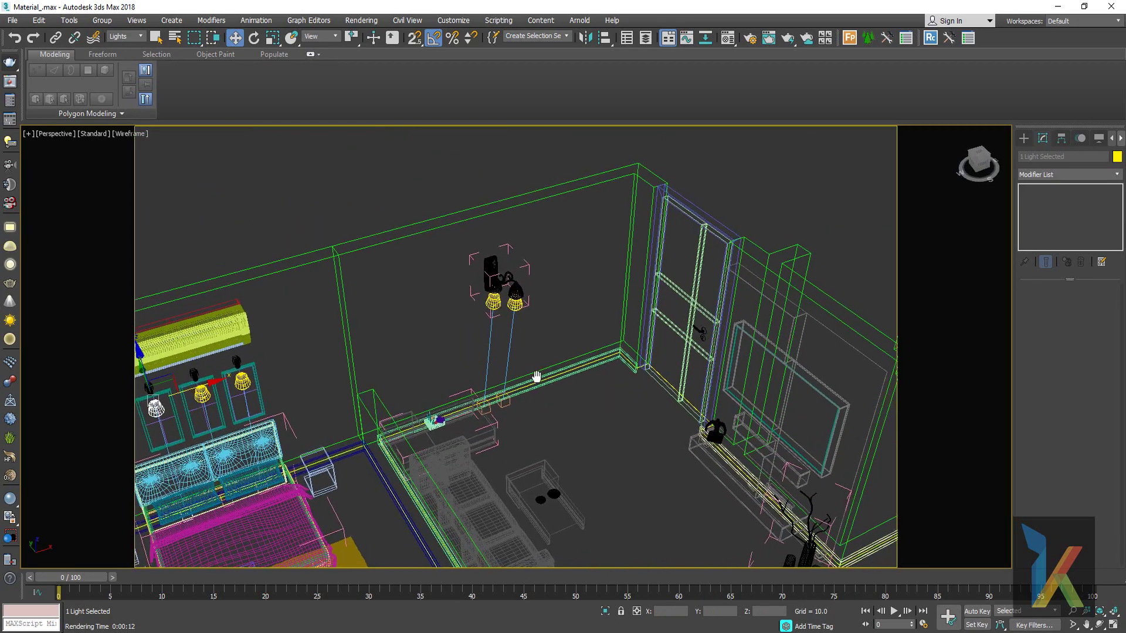
mouse_move(431, 406)
middle_mouse_down()
mouse_move(566, 342)
mouse_move(516, 372)
middle_mouse_up()
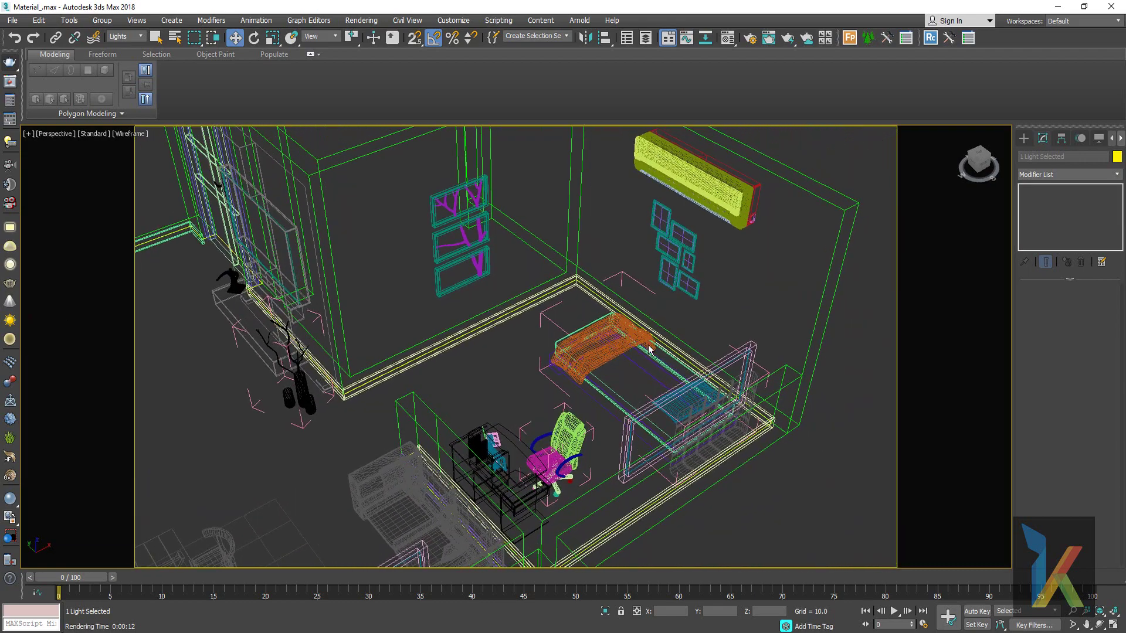
middle_click_drag(493, 334, 386, 282, "alt")
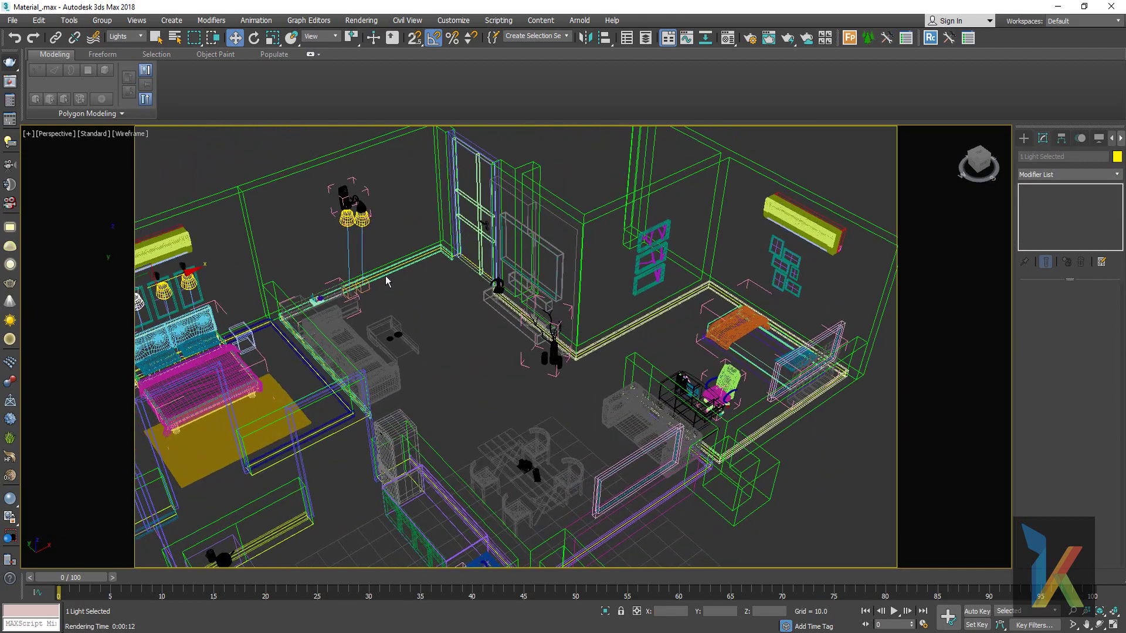
- Clone a spotlight from the living area over to the tree-picture wall
left_click(351, 203)
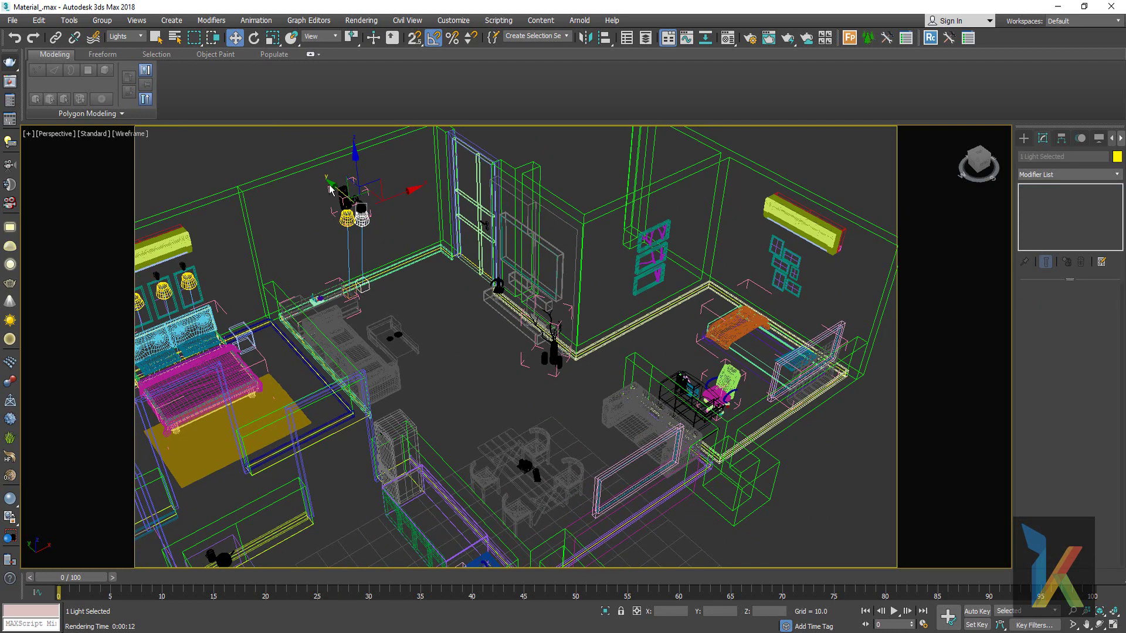
mouse_move(330, 189)
left_mouse_down("shift")
mouse_move(449, 287)
mouse_move(700, 247)
left_mouse_up("shift")
left_click(564, 374)
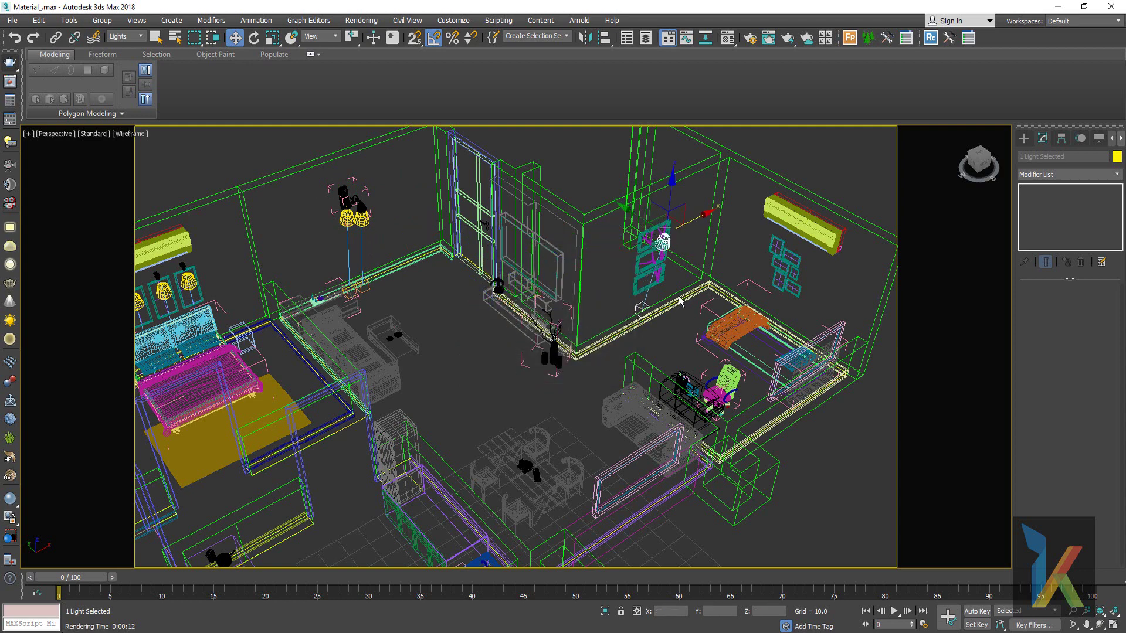
- In Top view, move the copied spotlight and target off the wall, then return to Perspective
key("t")
key("z")
scroll(677, 297, "down", 3)
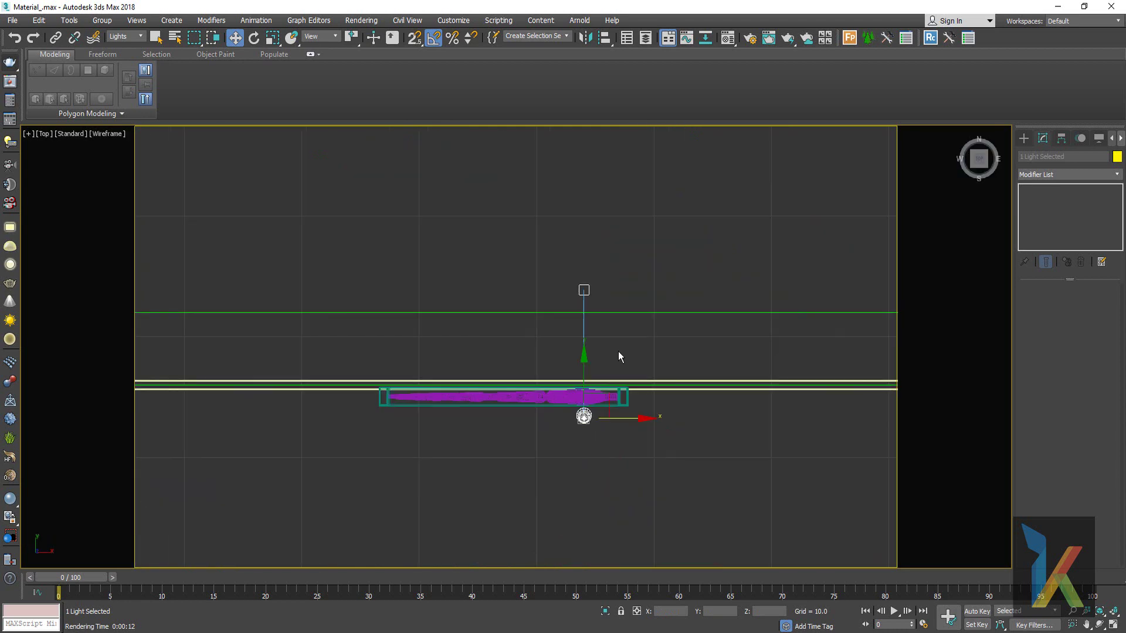
scroll(618, 351, "up", 1)
middle_click_drag(618, 351, 649, 263)
left_click_drag(628, 332, 555, 414)
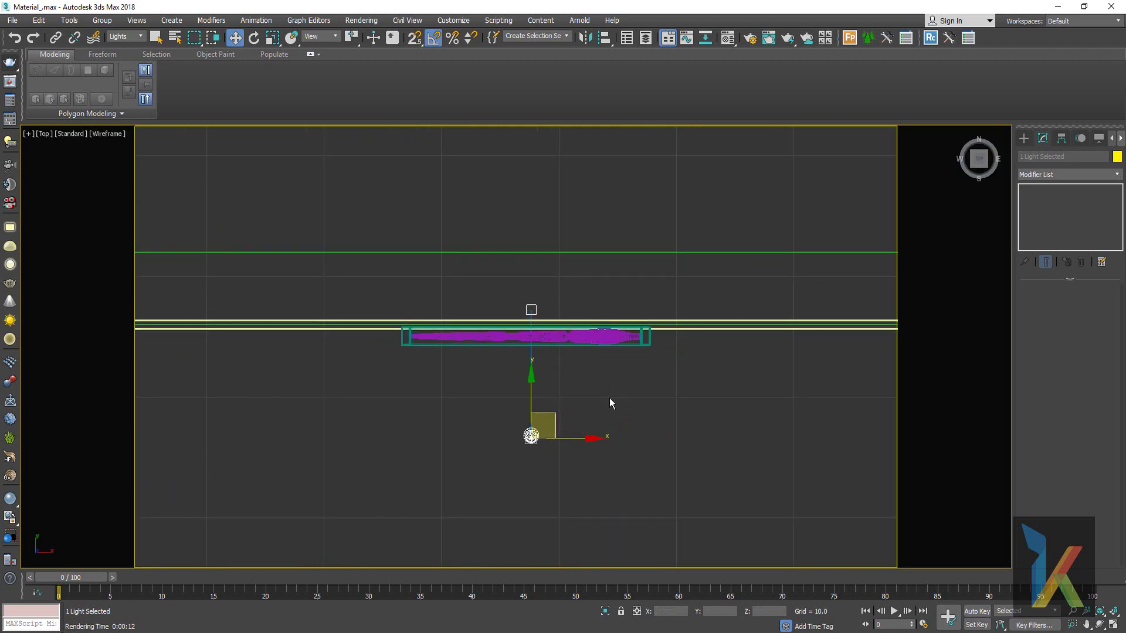
key("p")
middle_click_drag(610, 397, 563, 335, "alt")
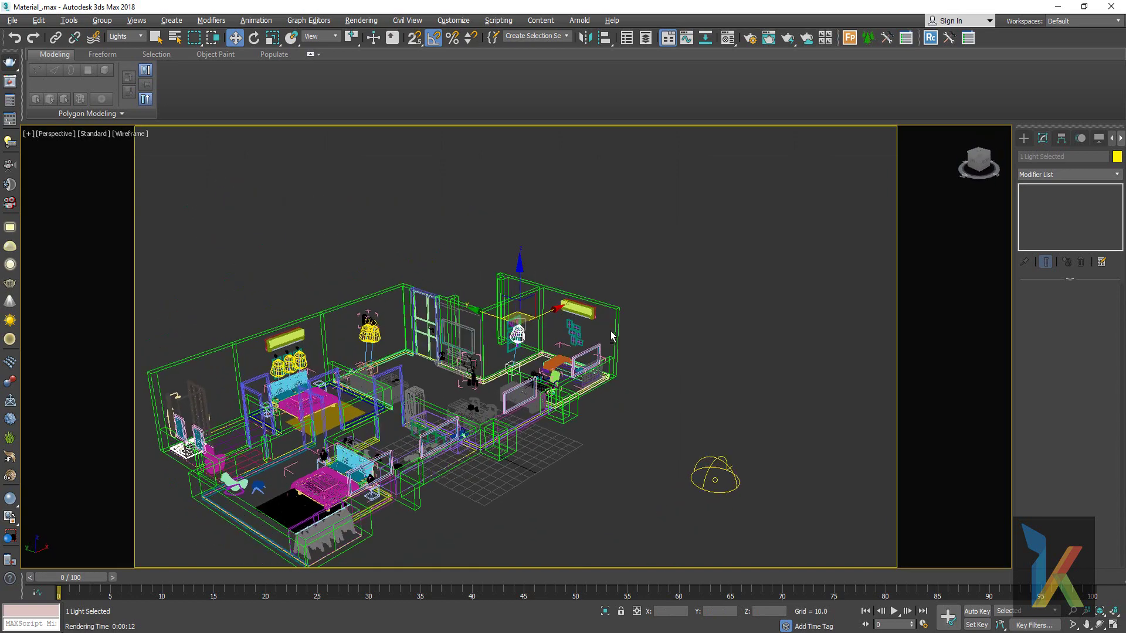
- Zoom in on the tree pictures and raise the spotlight along Z
scroll(551, 339, "up", 3)
scroll(551, 339, "up", 3)
scroll(551, 339, "up", 2)
scroll(551, 410, "down", 2)
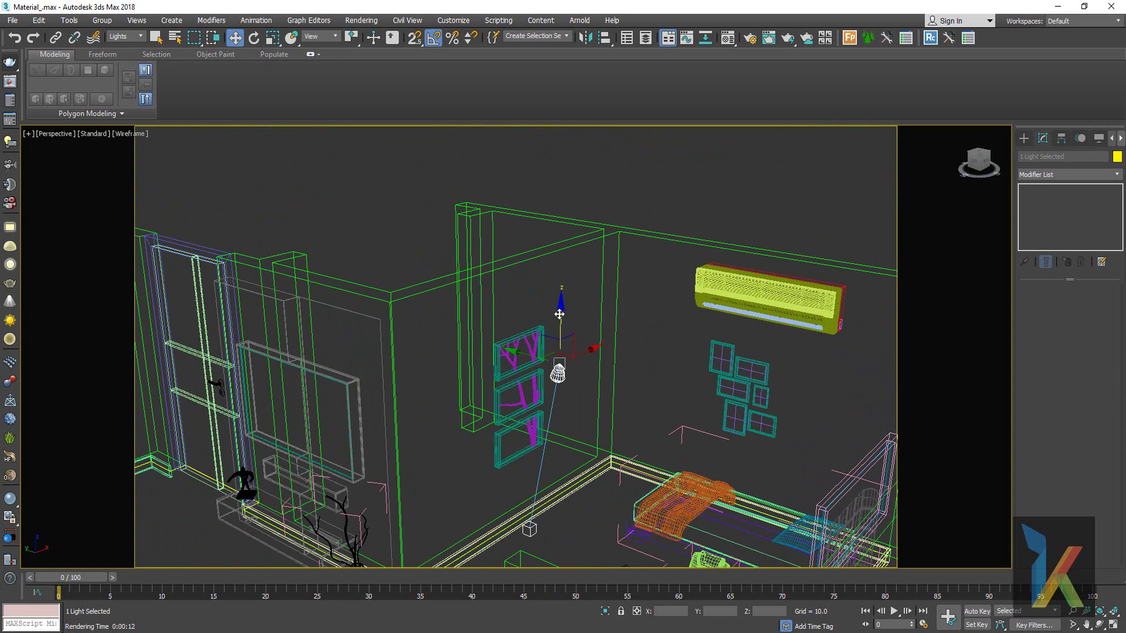
left_click_drag(560, 314, 561, 275)
- Start a test render of the tree-picture wall with Shift+Q
scroll(552, 398, "up", 2)
scroll(550, 395, "up", 5)
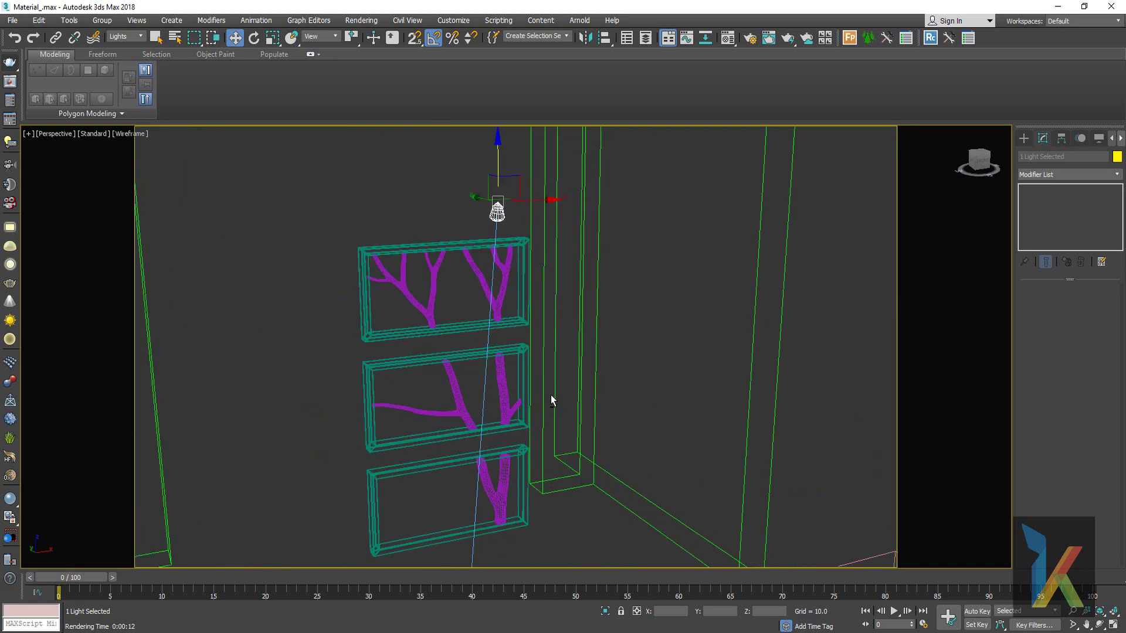
key("shift+q")
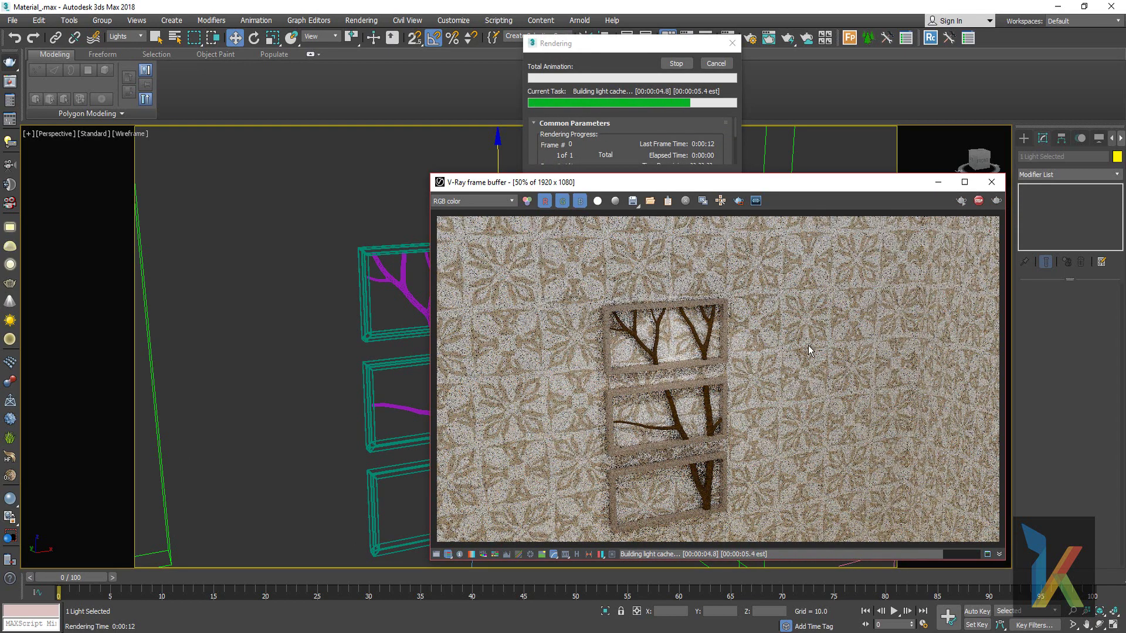
left_click(991, 182)
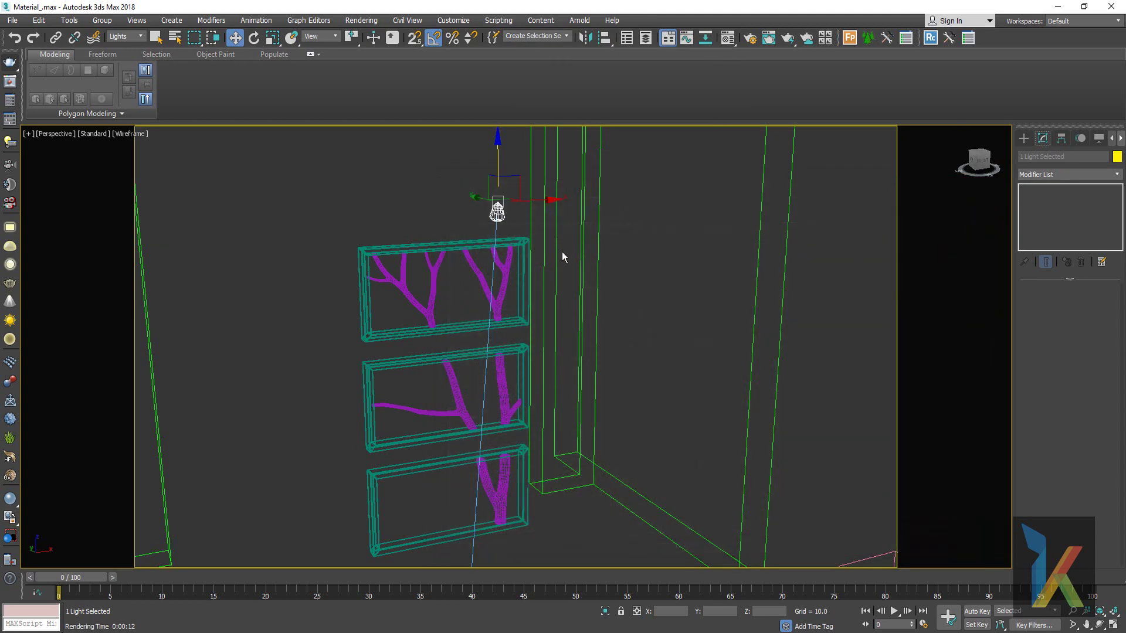
left_click(498, 211)
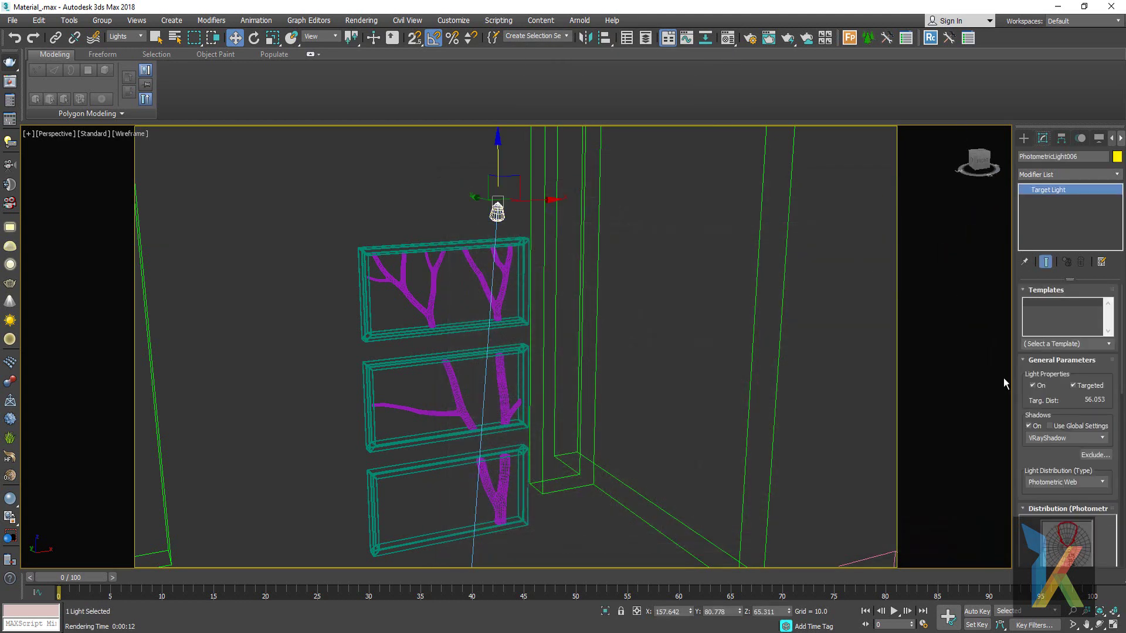
scroll(1050, 443, "down", 3)
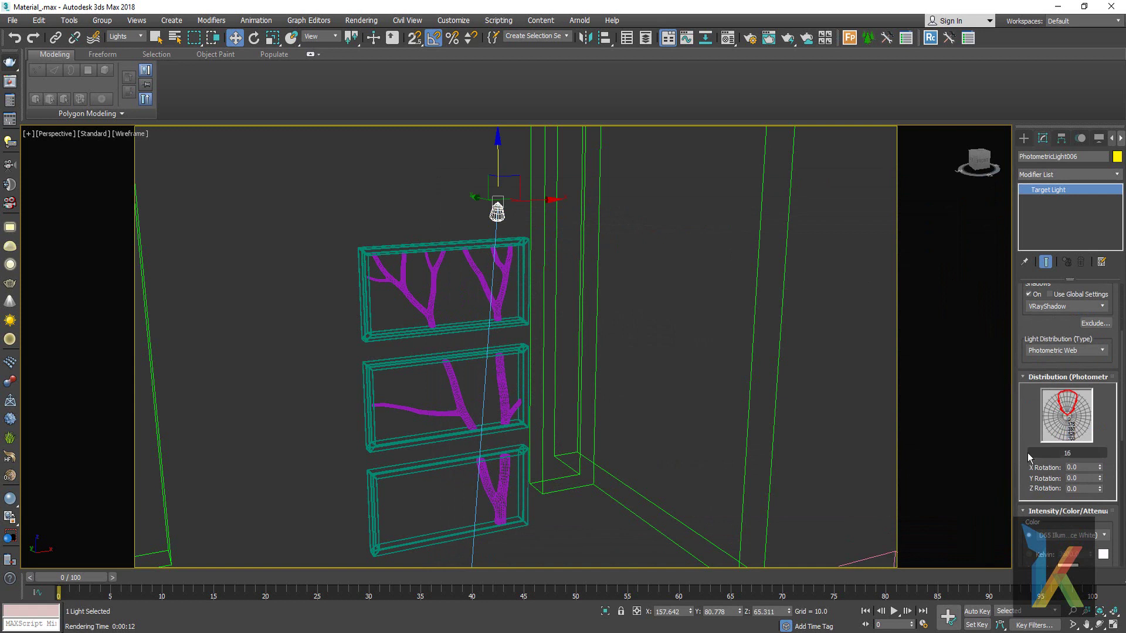
scroll(1027, 453, "down", 2)
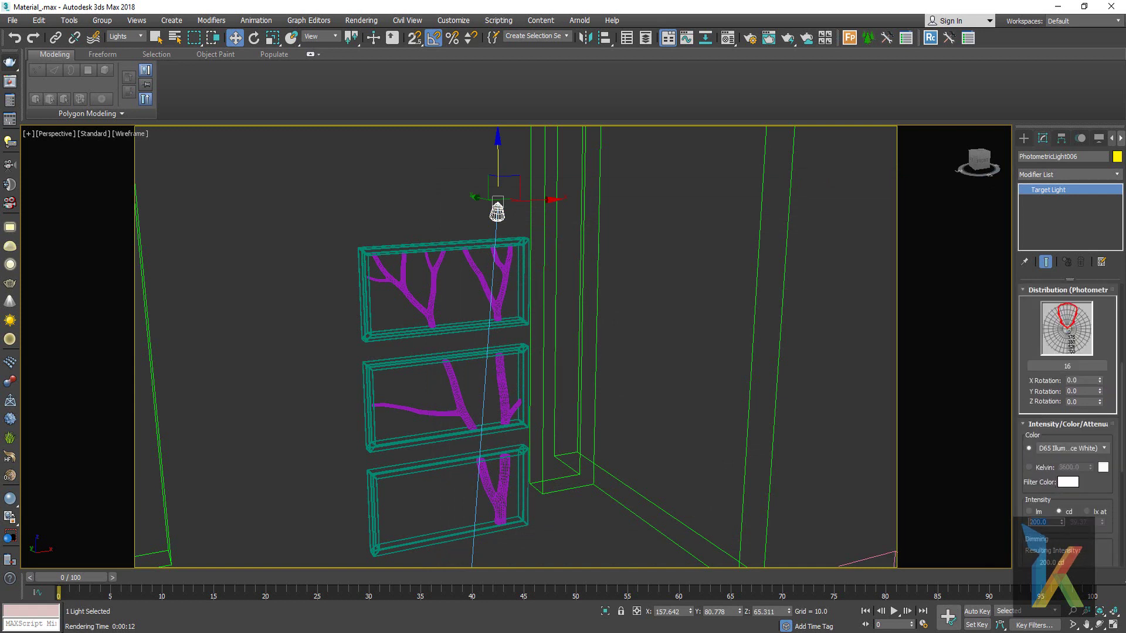
right_click(593, 403)
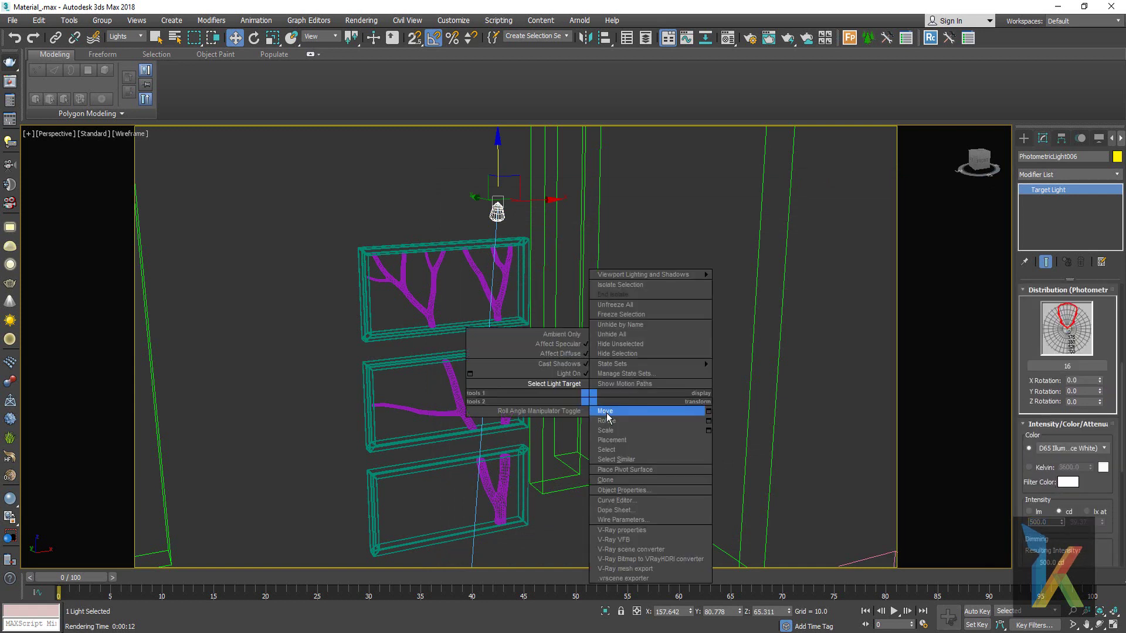
left_click(607, 414)
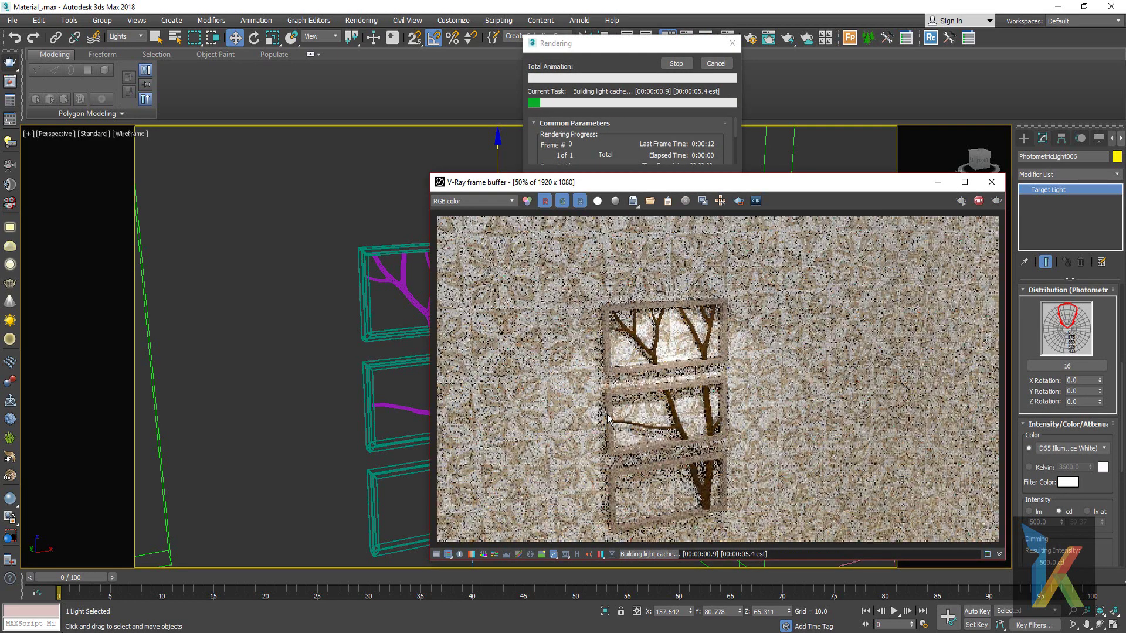
- Close the render, try raising the spotlight alone, then undo the move
left_click(991, 183)
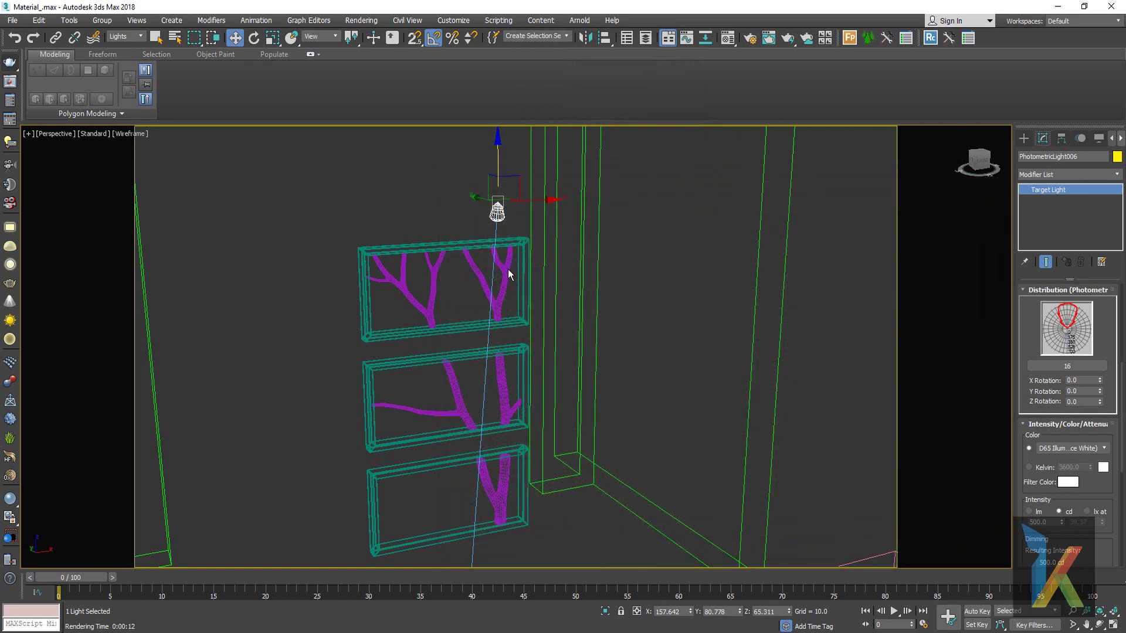
scroll(508, 274, "down", 3)
left_click_drag(503, 194, 503, 143)
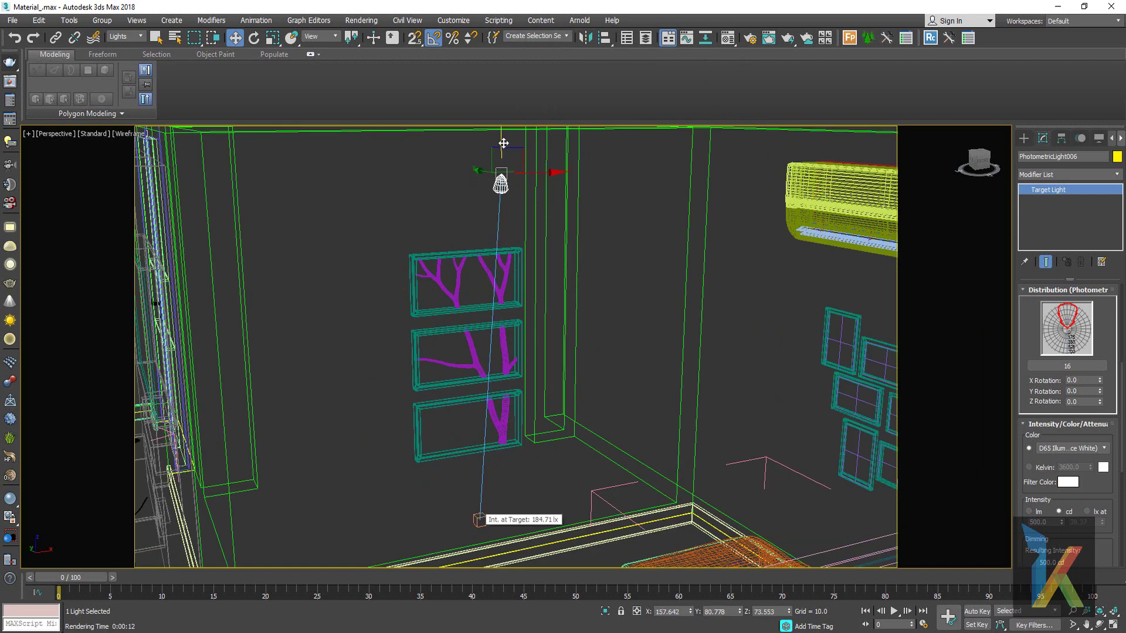
key("ctrl+z")
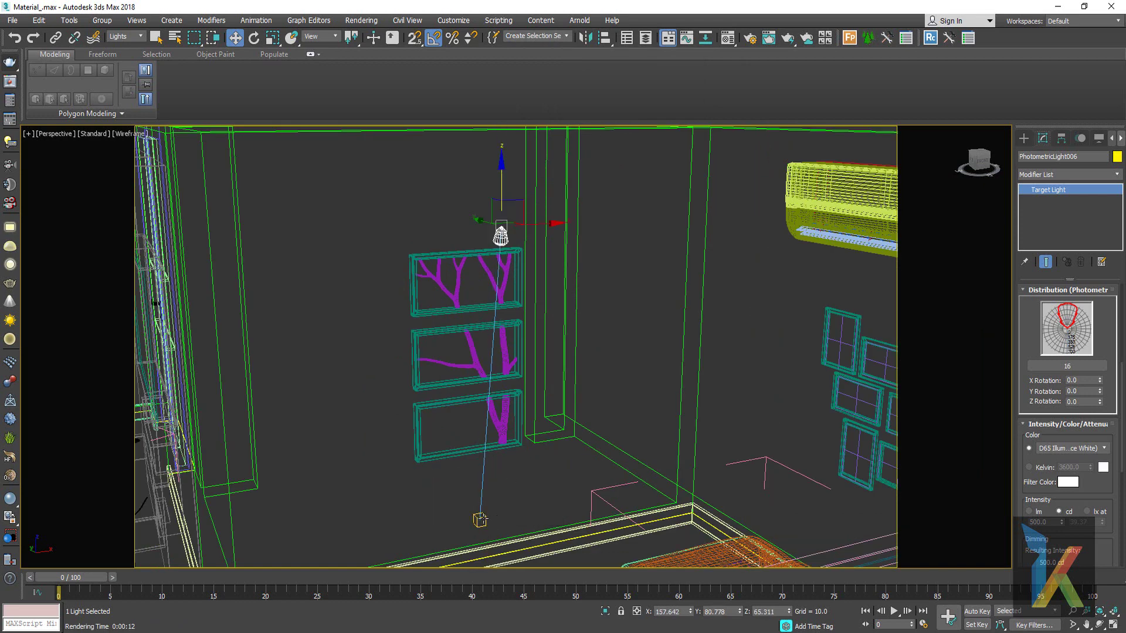
- Raise the spotlight and its target together, then re-render the wall
left_click(482, 517)
left_click_drag(500, 189, 503, 129)
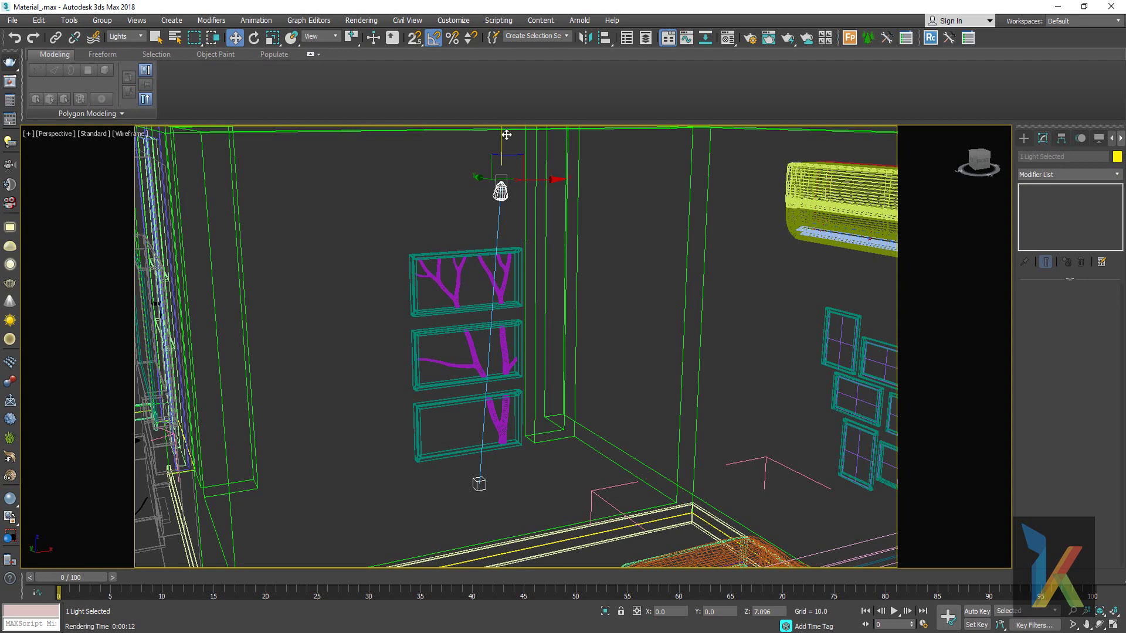
right_click(562, 259)
left_click(567, 271)
key("shift+q")
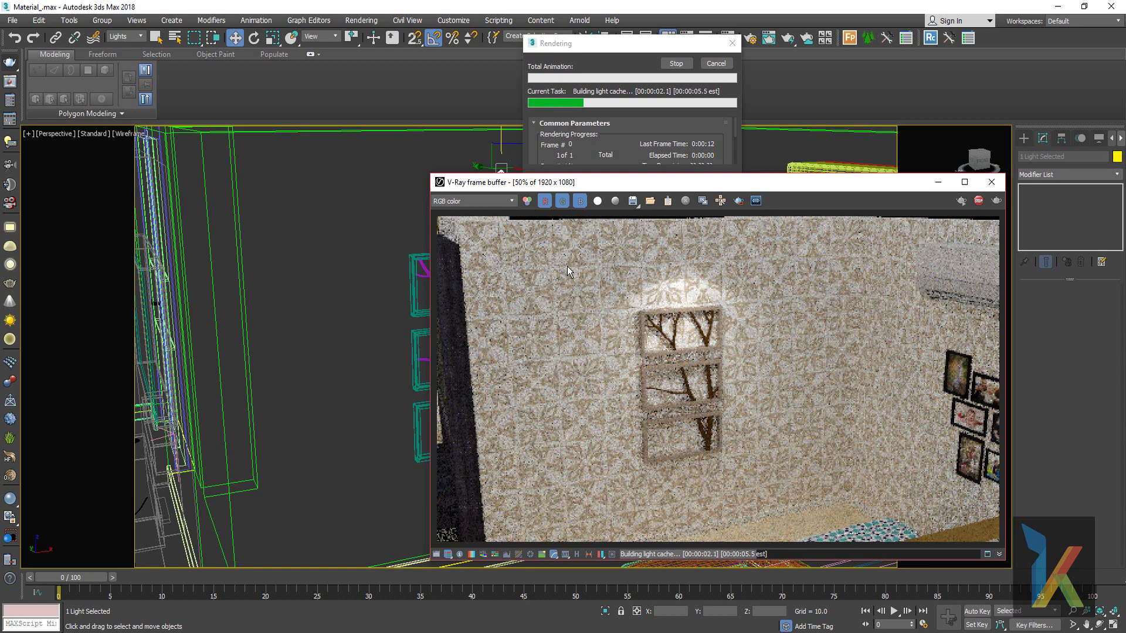
- Close the render preview and orbit to a top-down view of the bedroom
left_click(991, 182)
scroll(517, 378, "down", 5)
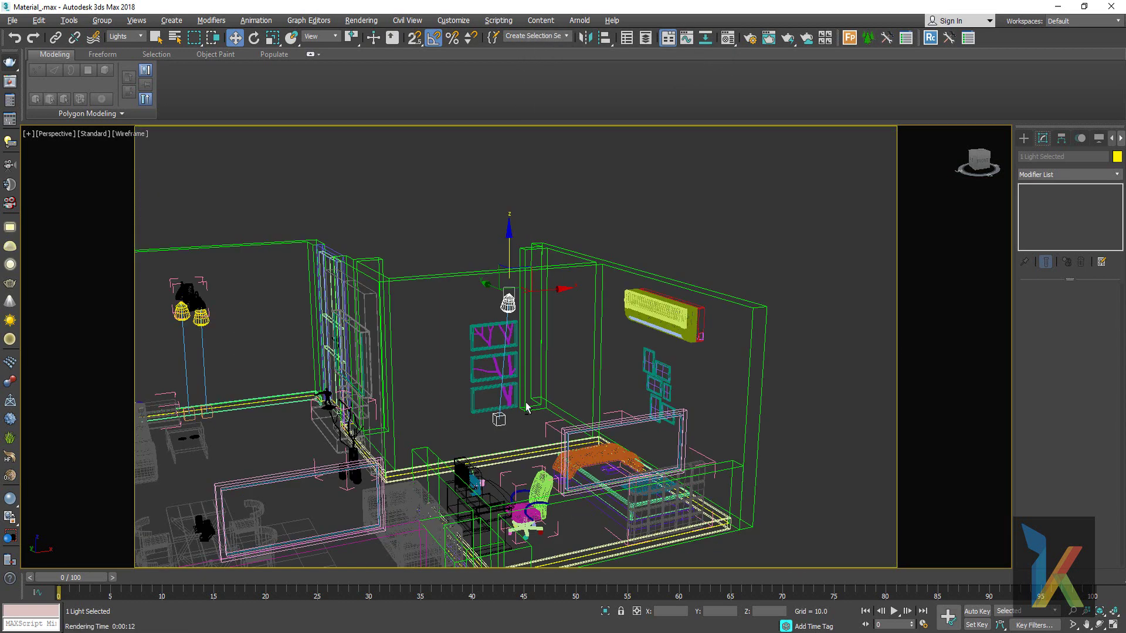
mouse_move(526, 406)
middle_mouse_down("alt")
mouse_move(598, 445)
mouse_move(494, 389)
middle_mouse_up("alt")
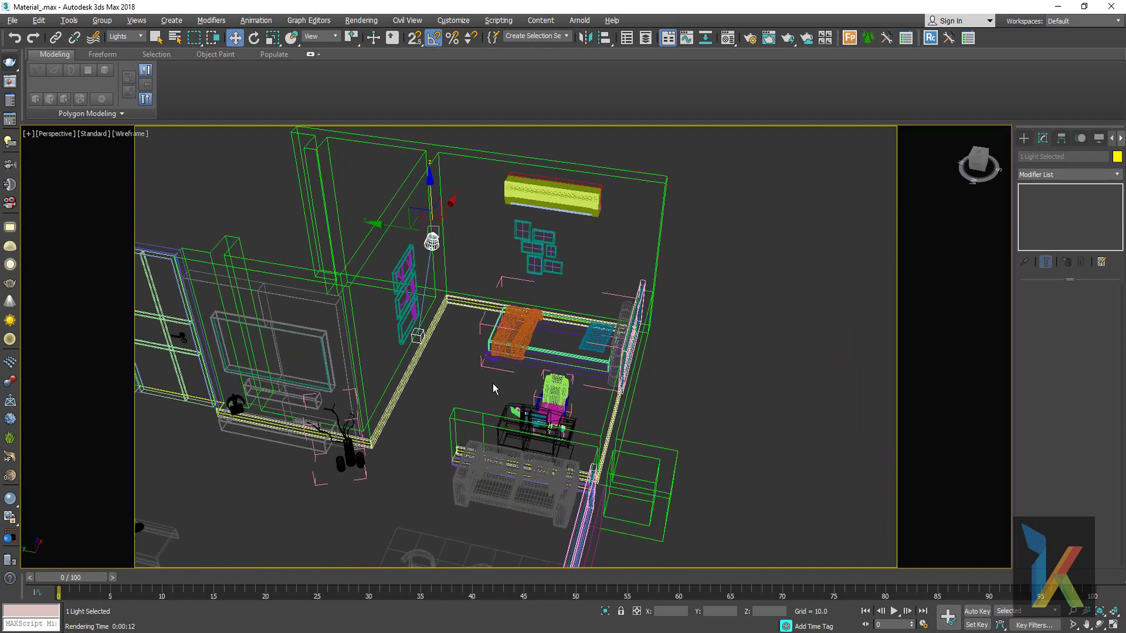
middle_click_drag(587, 466, 519, 437, "alt")
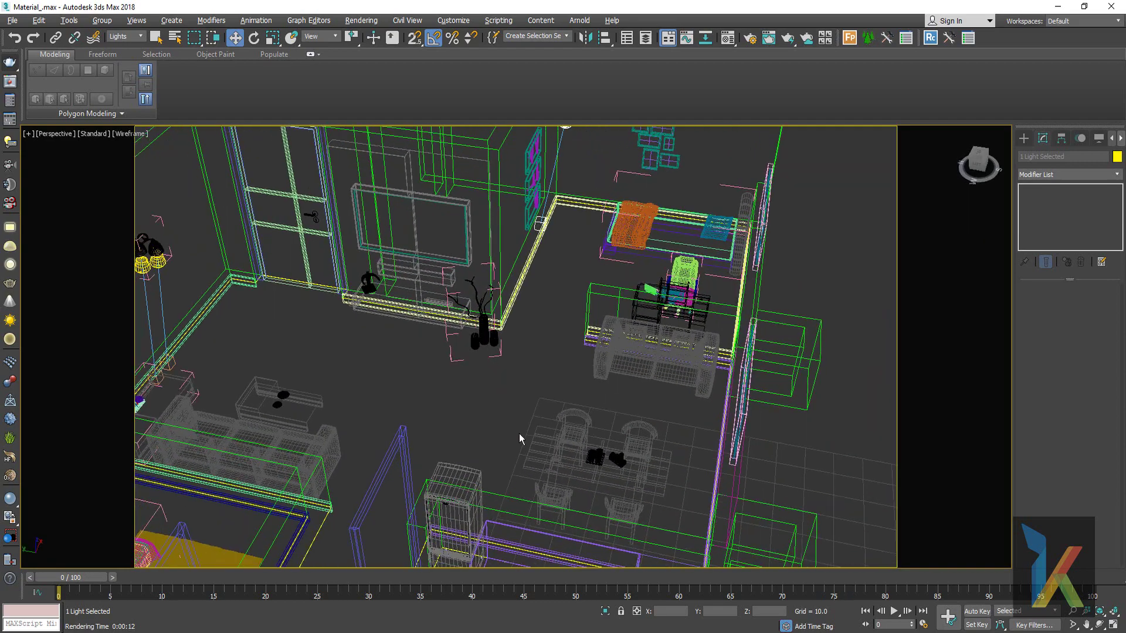
middle_click_drag(561, 476, 475, 479, "alt")
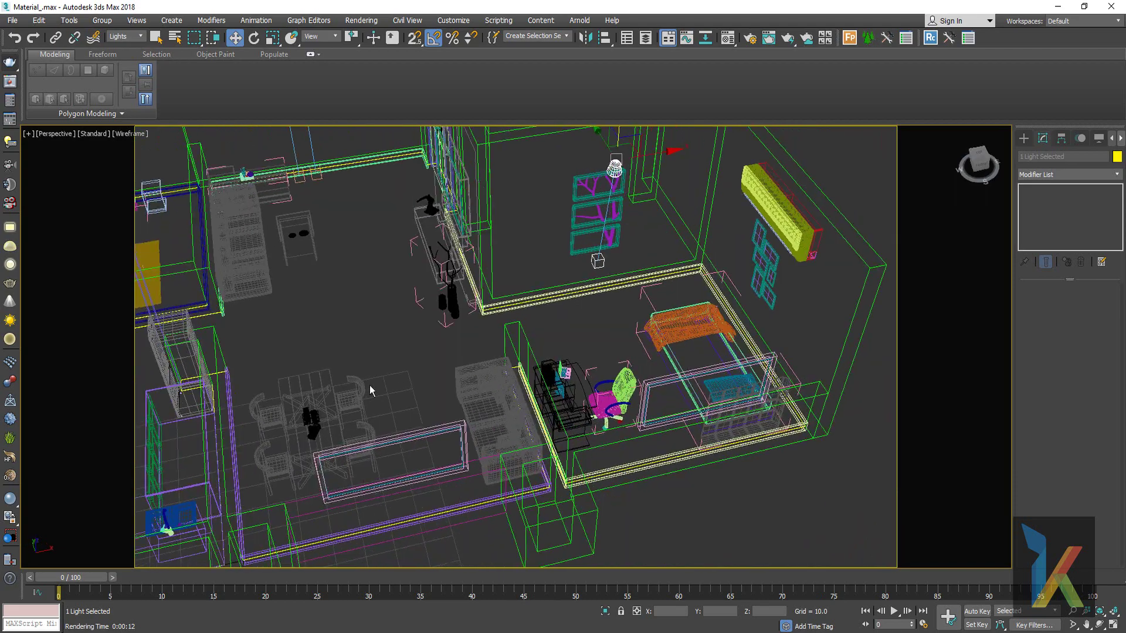
mouse_move(373, 391)
middle_mouse_down("alt")
mouse_move(634, 377)
mouse_move(619, 393)
middle_mouse_up("alt")
mouse_move(421, 339)
middle_mouse_down("alt")
mouse_move(547, 432)
mouse_move(631, 409)
middle_mouse_up("alt")
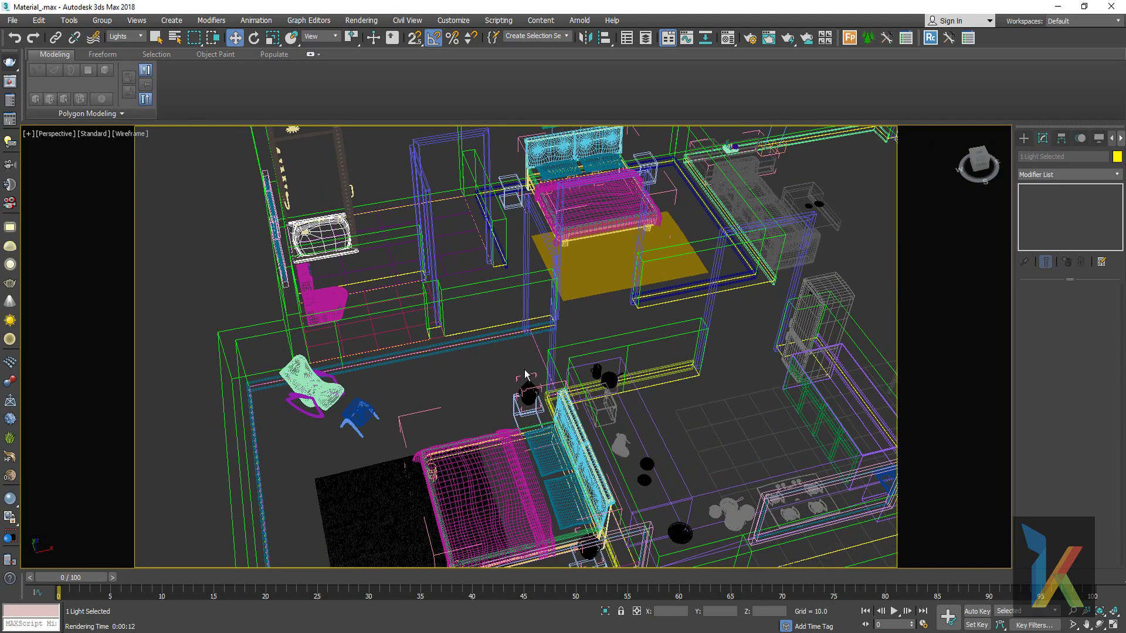
- Orbit and zoom the Perspective view close on the two-bulb wall lamp
scroll(627, 318, "down", 3)
middle_click_drag(626, 318, 647, 290, "alt")
scroll(669, 258, "up", 5)
scroll(684, 240, "up", 3)
scroll(683, 240, "down", 5)
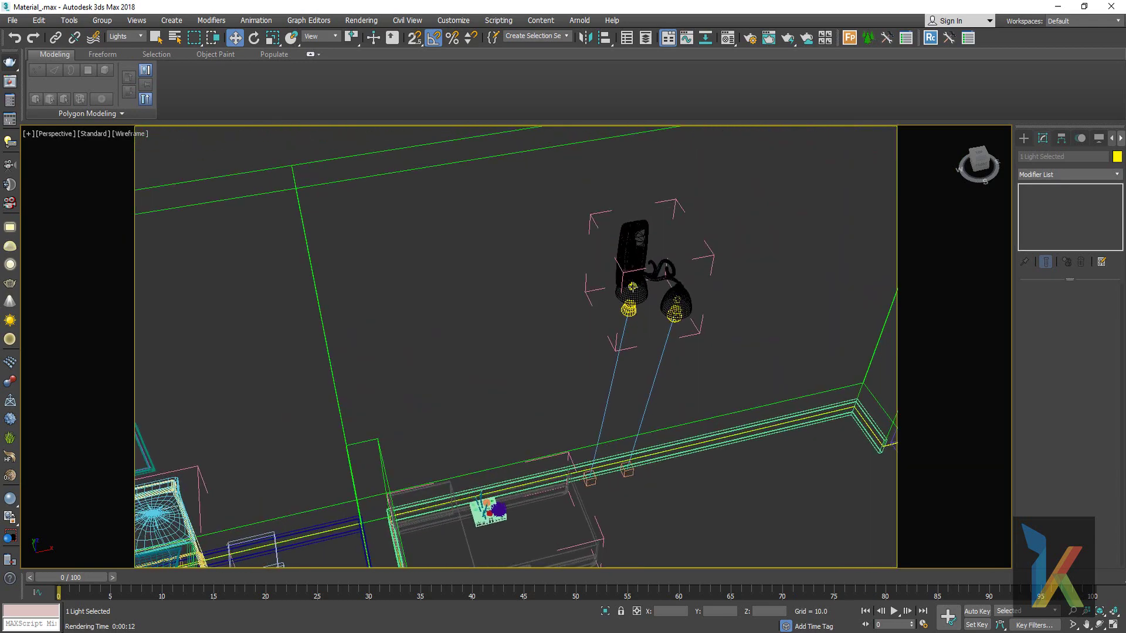
- In Top view, copy the sphere light as VRayLight004 beside the nightstand
key("t")
key("z")
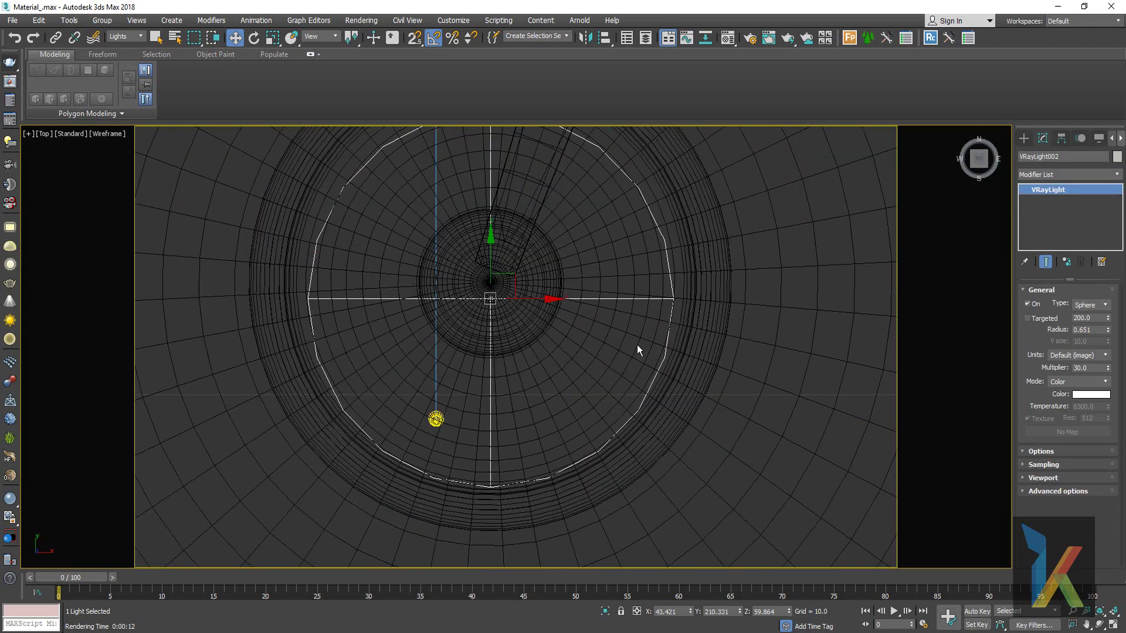
scroll(637, 345, "down", 3)
scroll(632, 356, "down", 2)
scroll(632, 399, "down", 2)
scroll(722, 409, "down", 2)
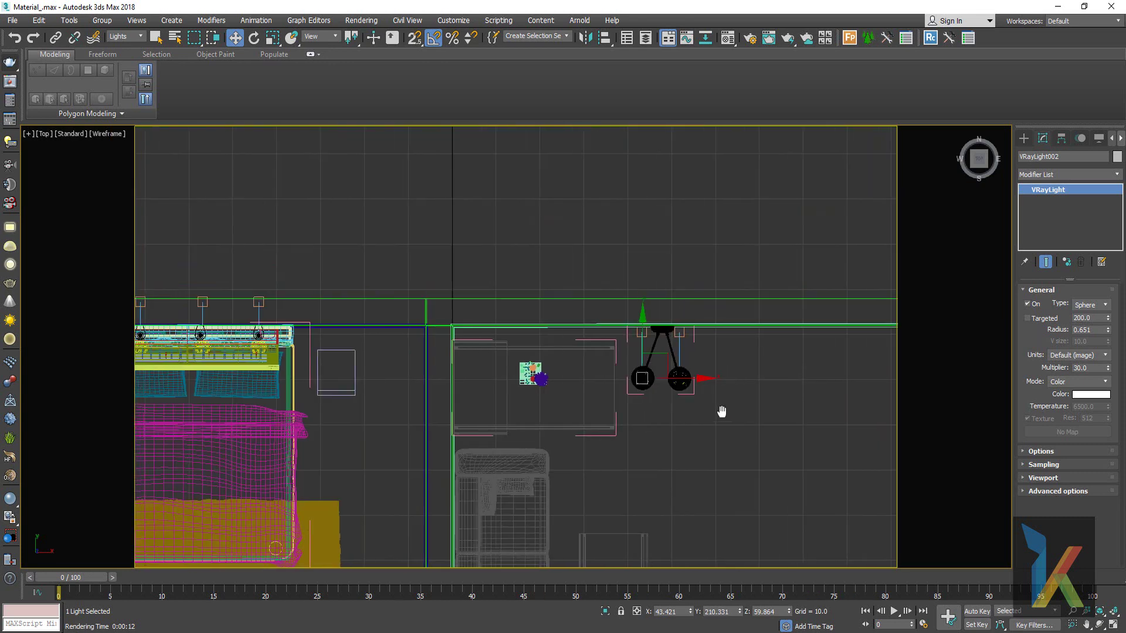
scroll(794, 385, "down", 2)
left_click_drag(775, 333, 466, 327, "shift")
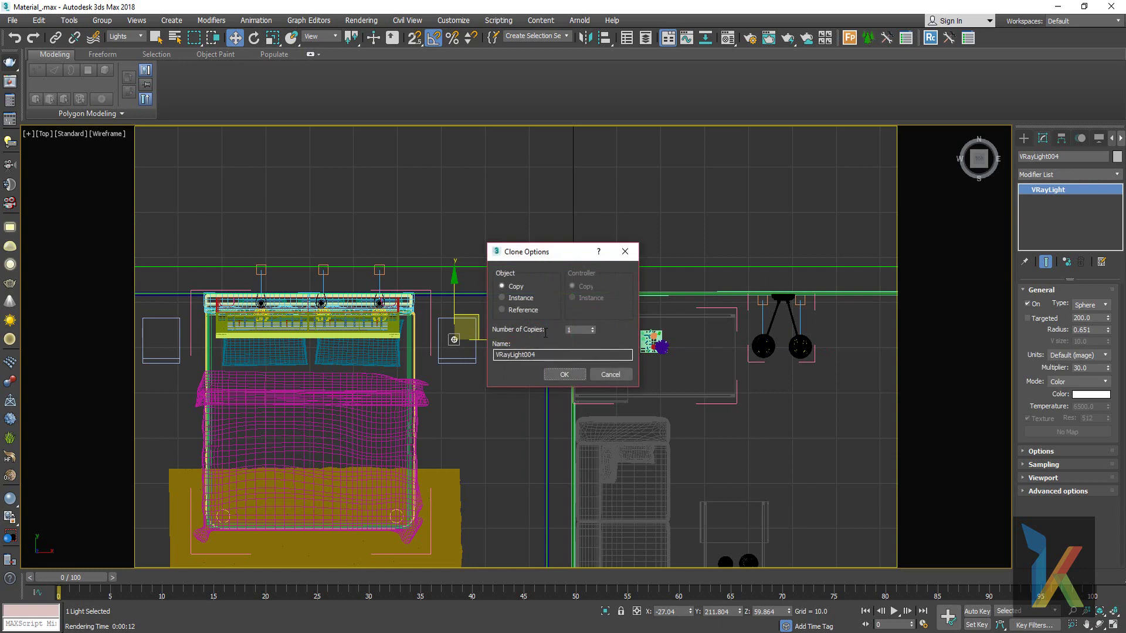
left_click(552, 379)
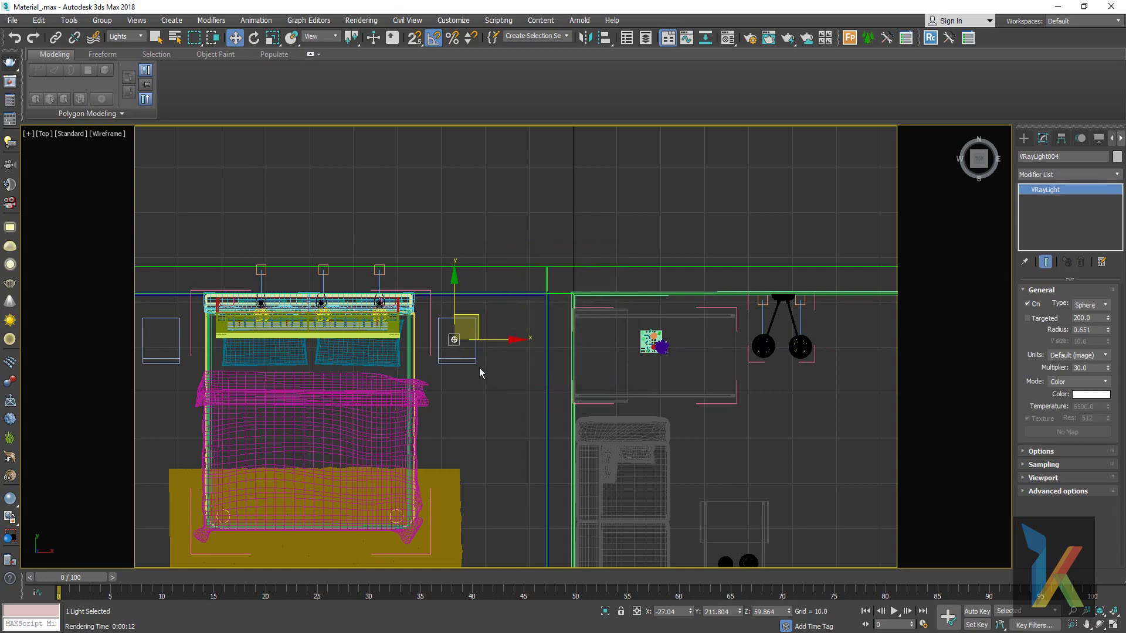
- Check VRayLight004's placement in the Left and Perspective views
key("l")
key("z")
scroll(563, 436, "down", 5)
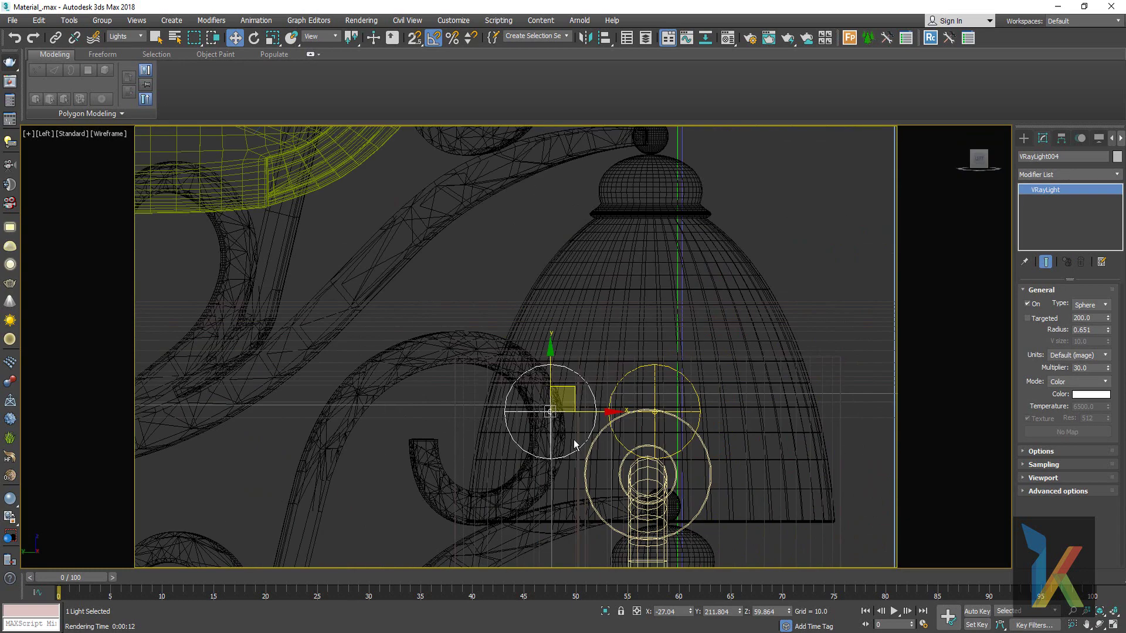
scroll(553, 470, "down", 3)
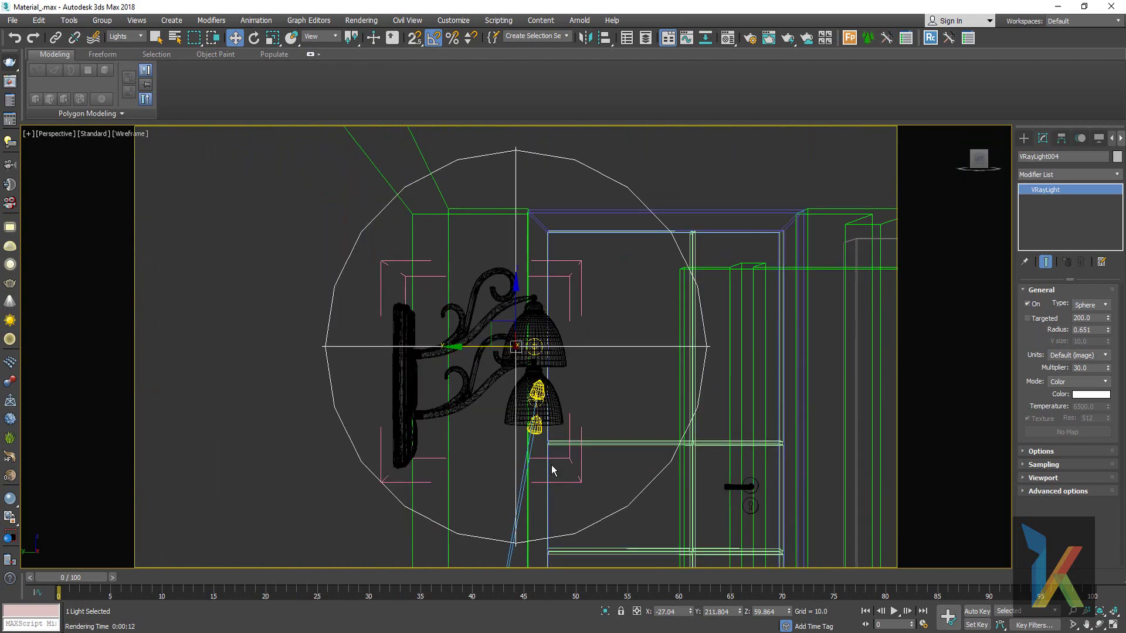
key("p")
key("z")
scroll(586, 490, "down", 3)
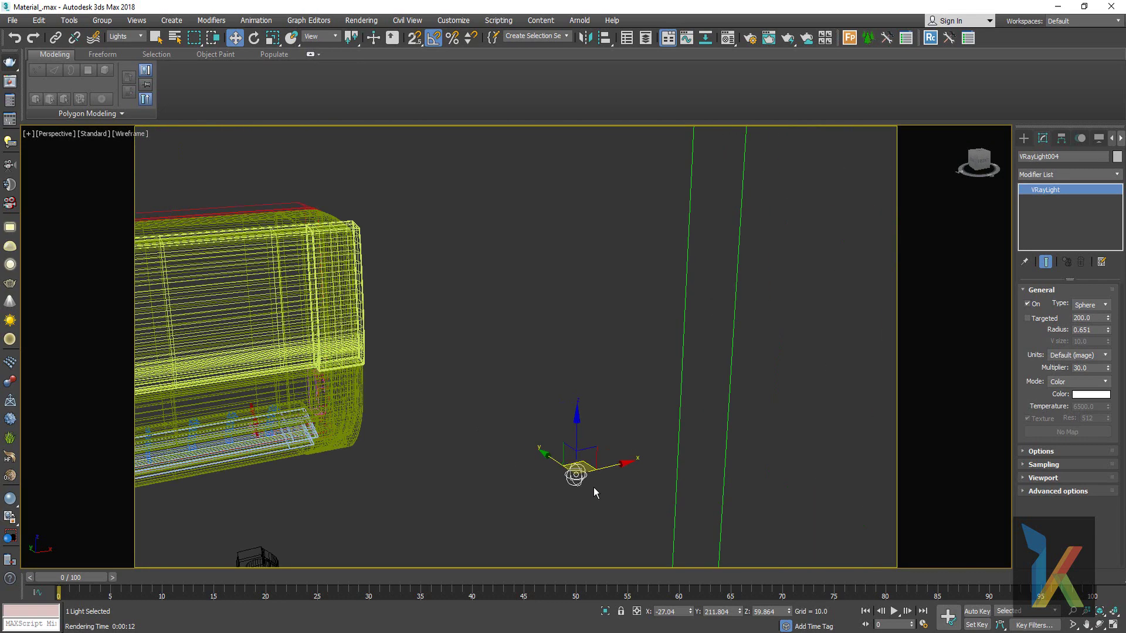
middle_click_drag(596, 490, 624, 373)
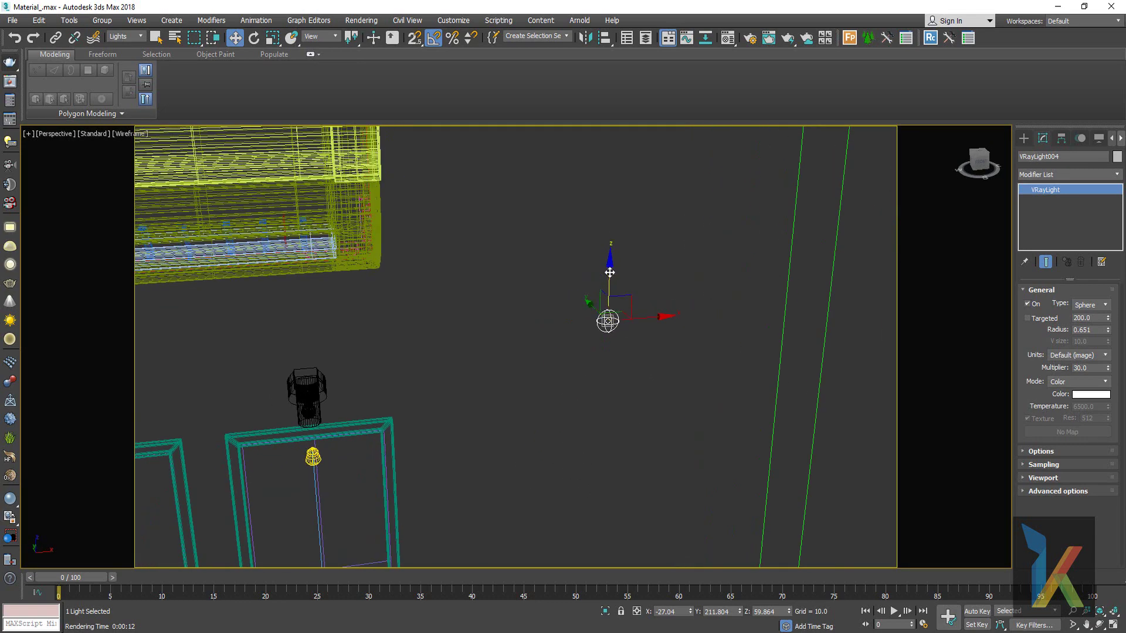
scroll(792, 498, "down", 3)
middle_click_drag(792, 498, 748, 276)
scroll(715, 351, "down", 3)
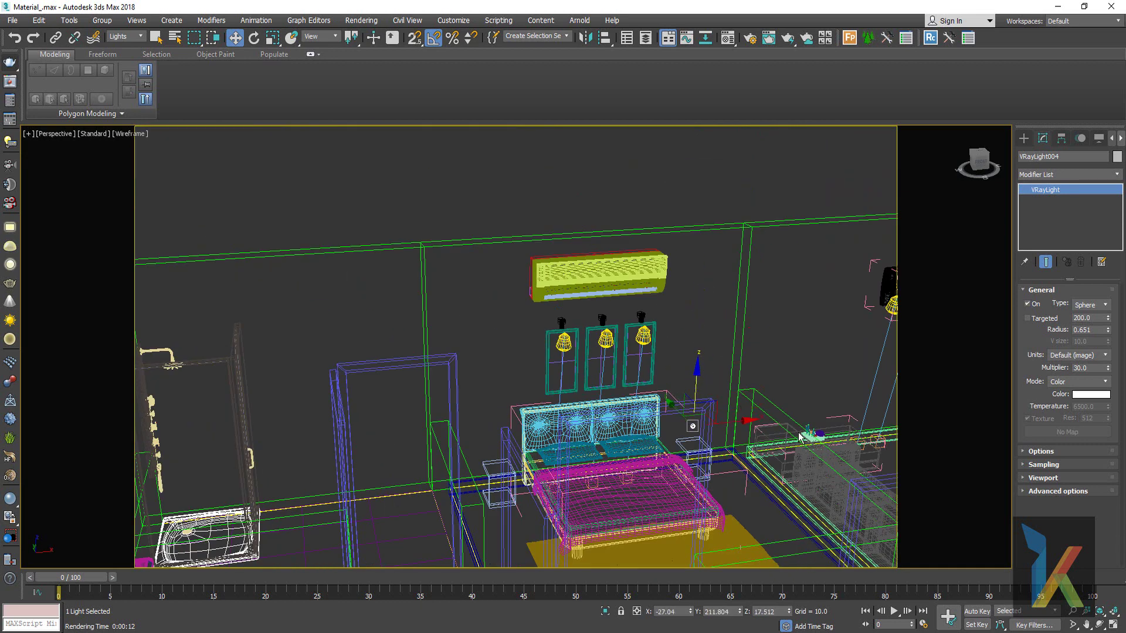
- Set VRayLight004's colour to a pale warm yellow at hue 27
left_click(1080, 396)
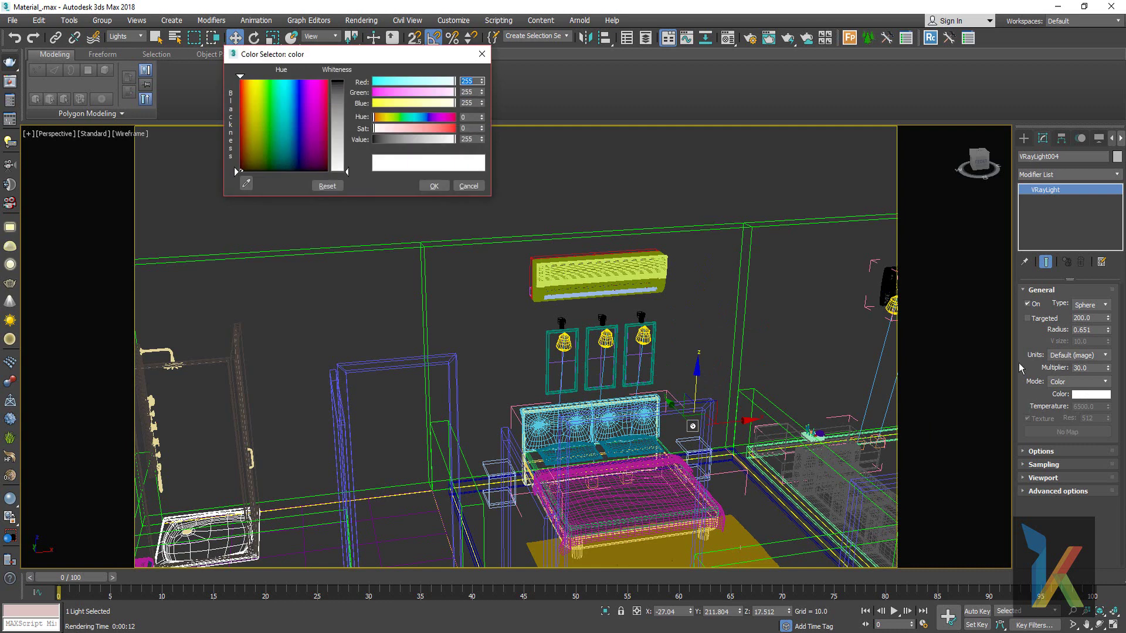
left_click(250, 100)
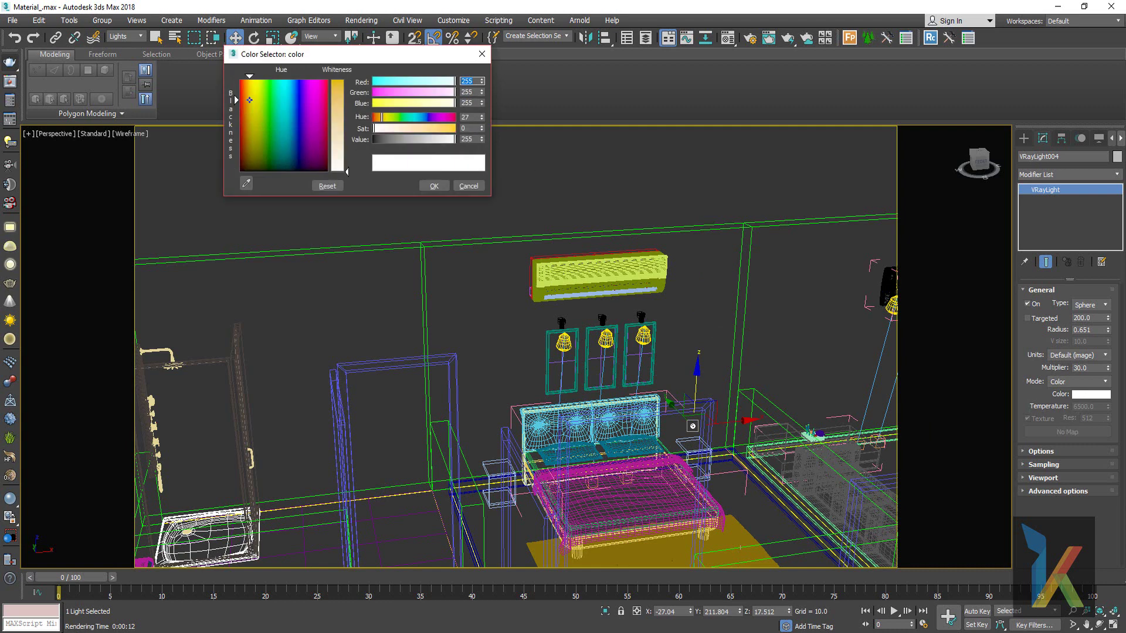
left_click_drag(346, 171, 346, 147)
left_click(434, 186)
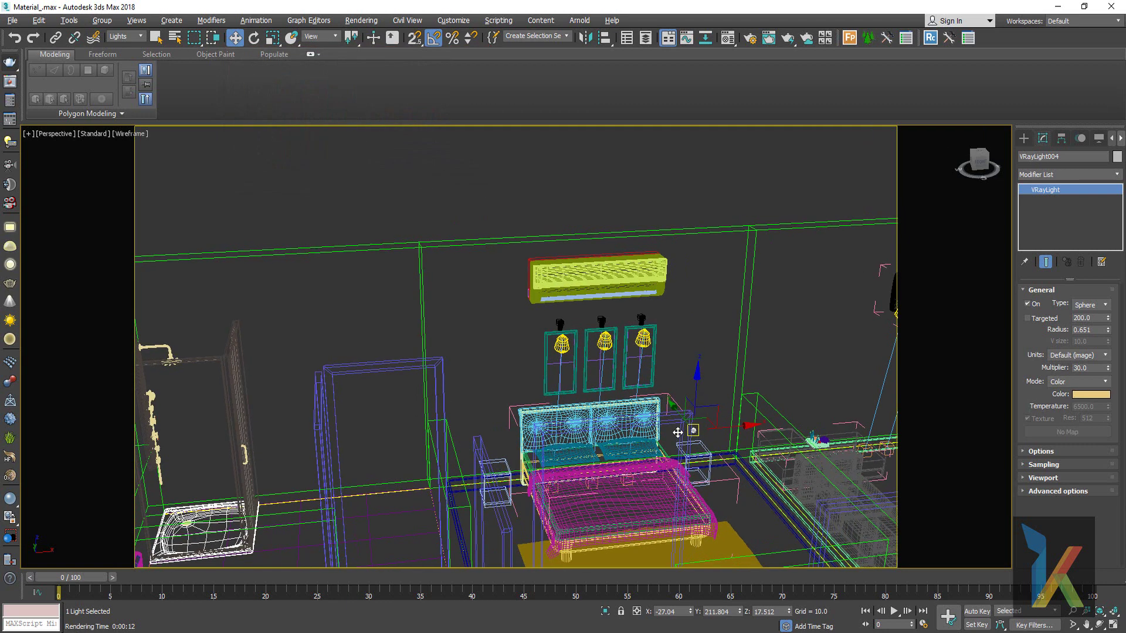
- Orbit to face the headboard and render the bed wall
scroll(677, 432, "up", 4)
middle_click_drag(778, 437, 1011, 368, "alt")
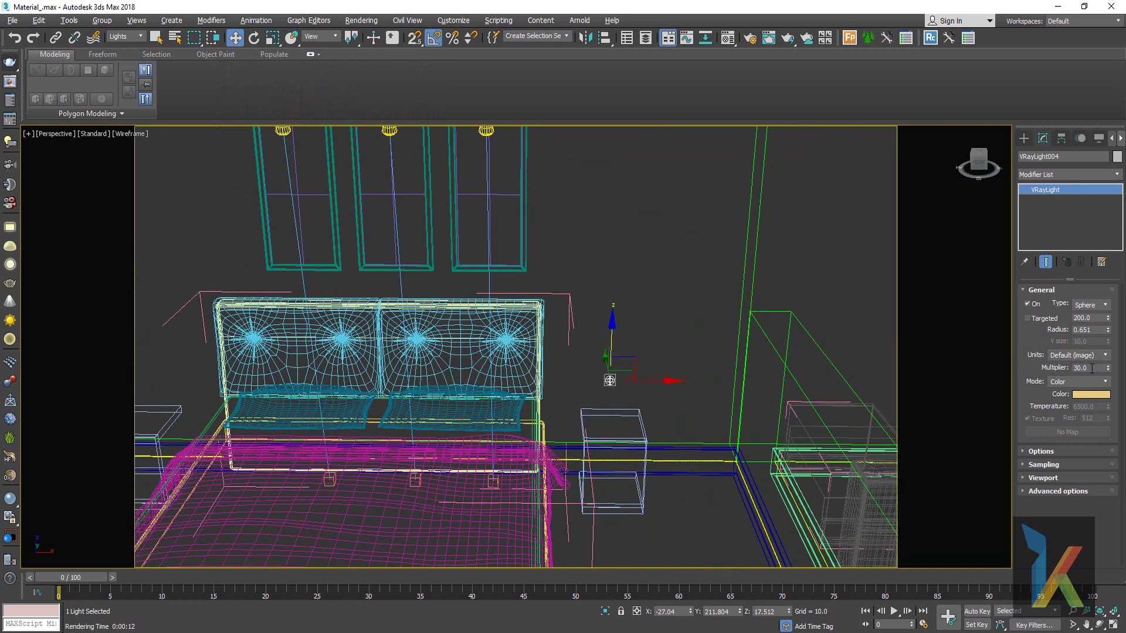
right_click(659, 362)
key("Escape")
key("shift+q")
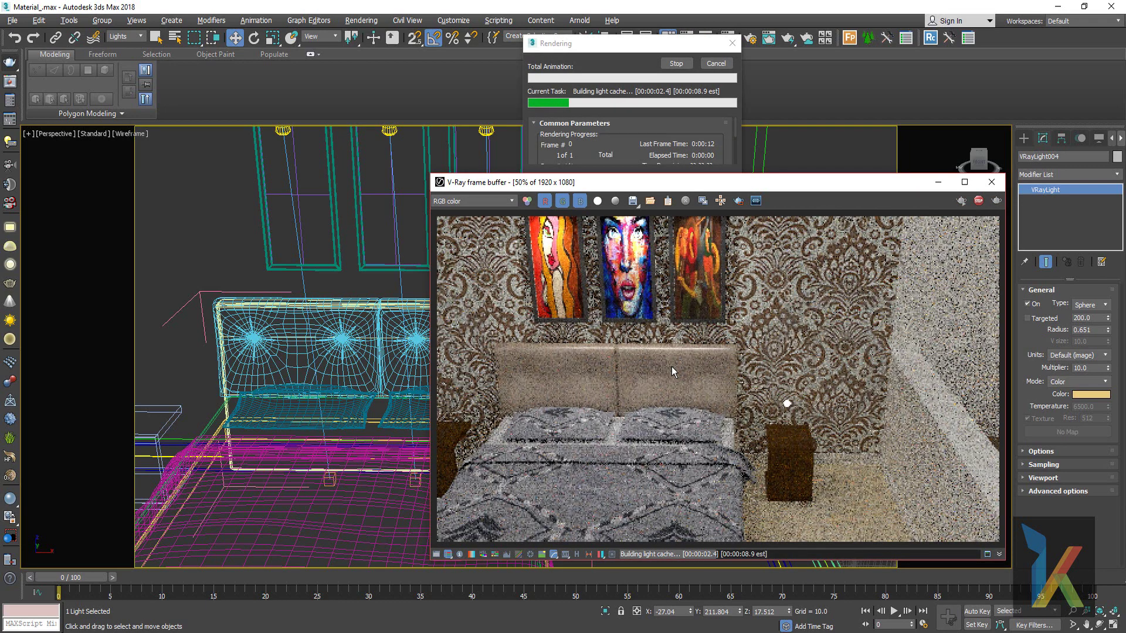
- Close the render and tick Invisible in VRayLight004's Options rollout
left_click(991, 182)
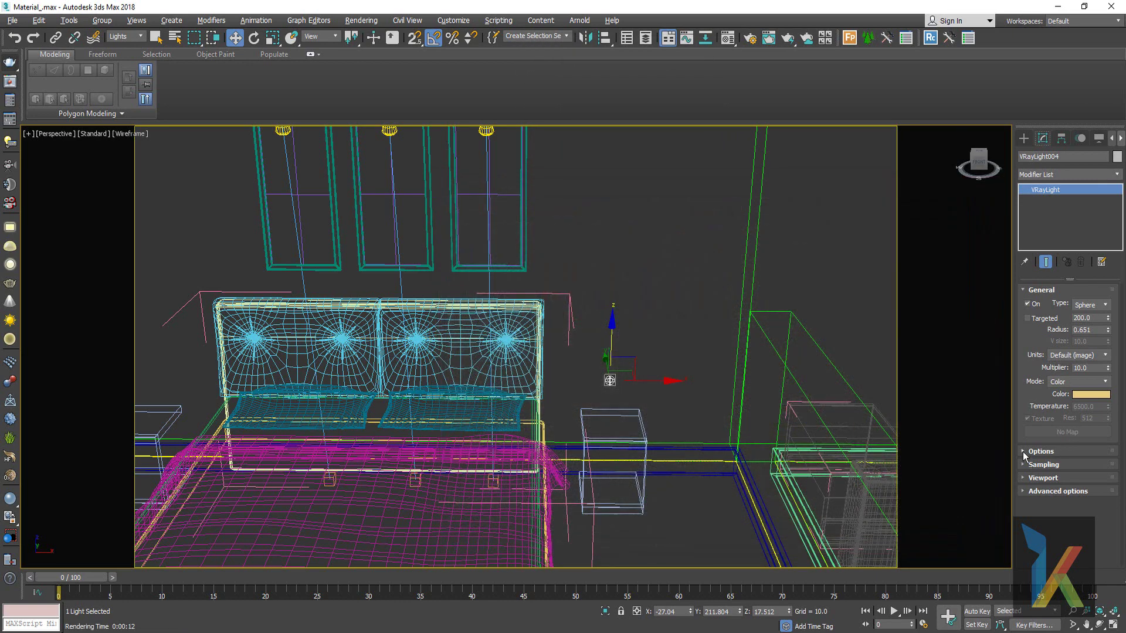
left_click(1023, 451)
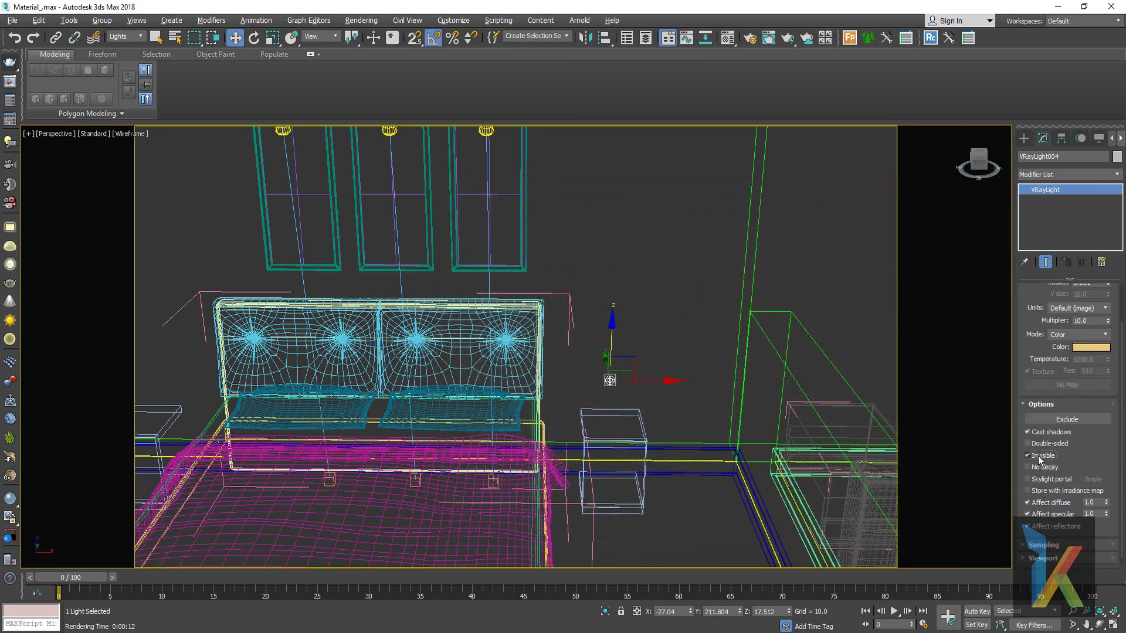
left_click(1038, 455)
- Switch to Move, re-render to check the invisible light's glow, then close the preview
right_click(717, 390)
left_click(733, 404)
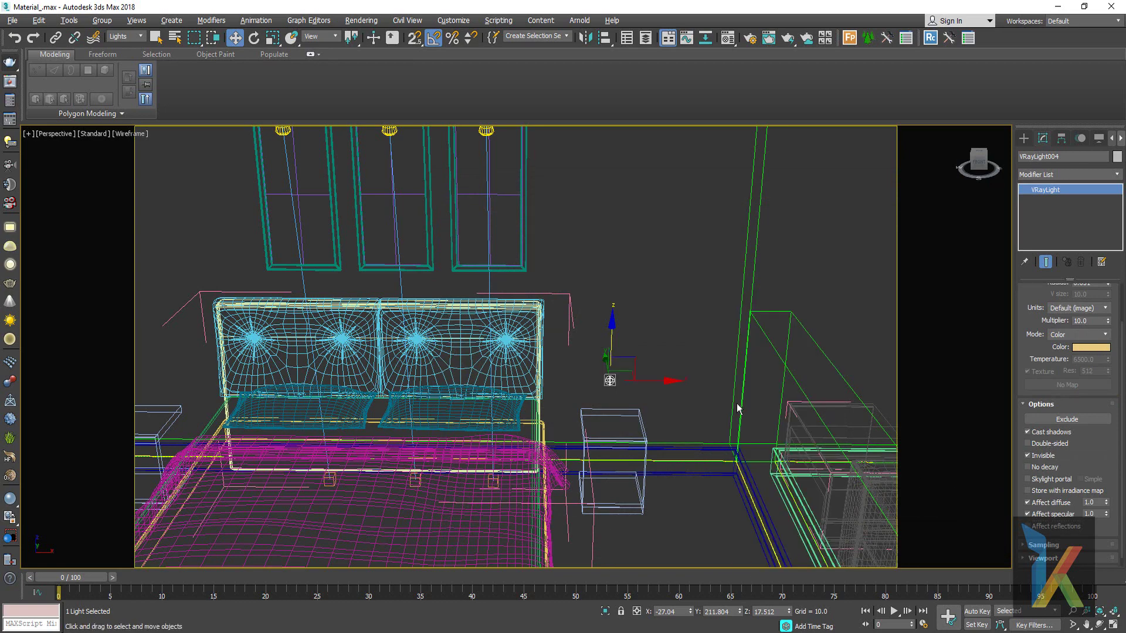
key("shift+q")
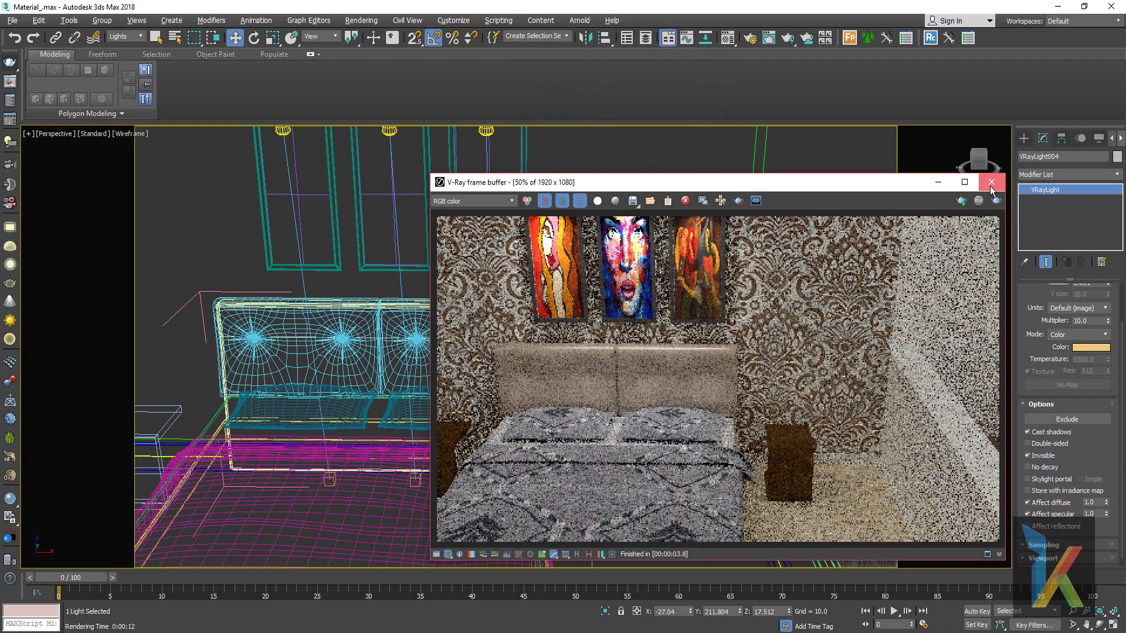
left_click(991, 182)
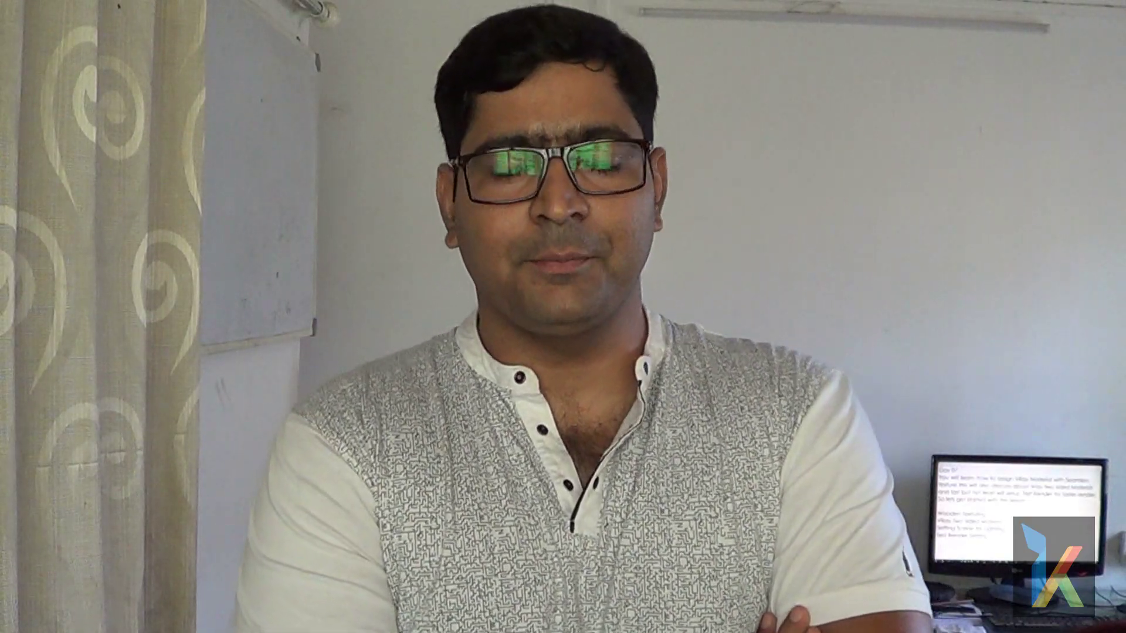